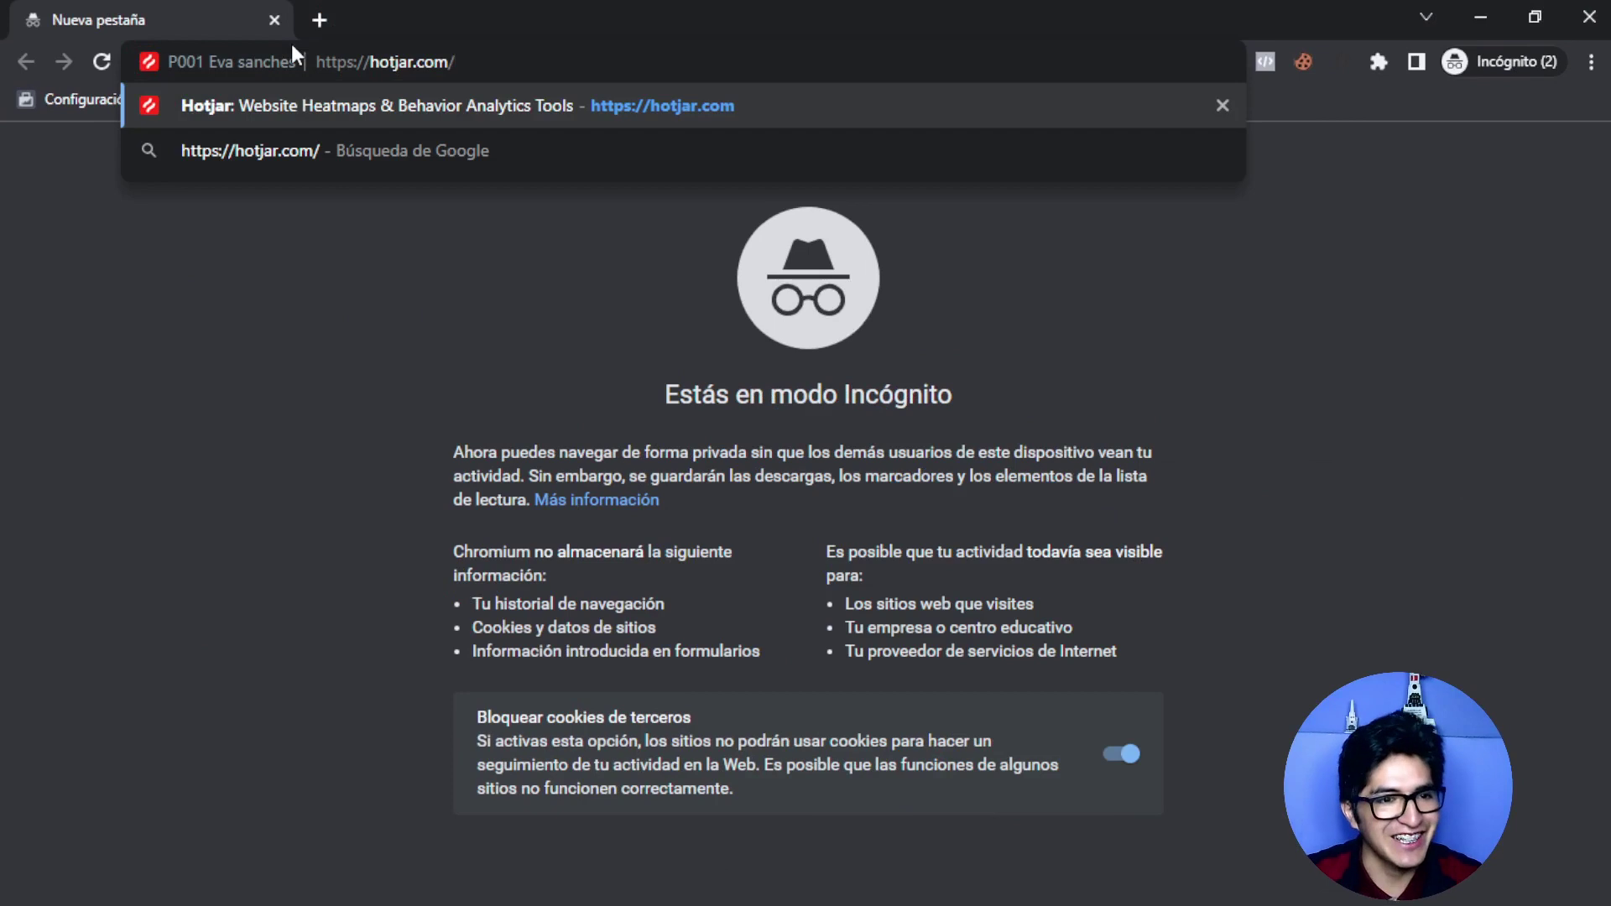
- Open hotjar.com in the incognito window and look over its home page
key(Return)
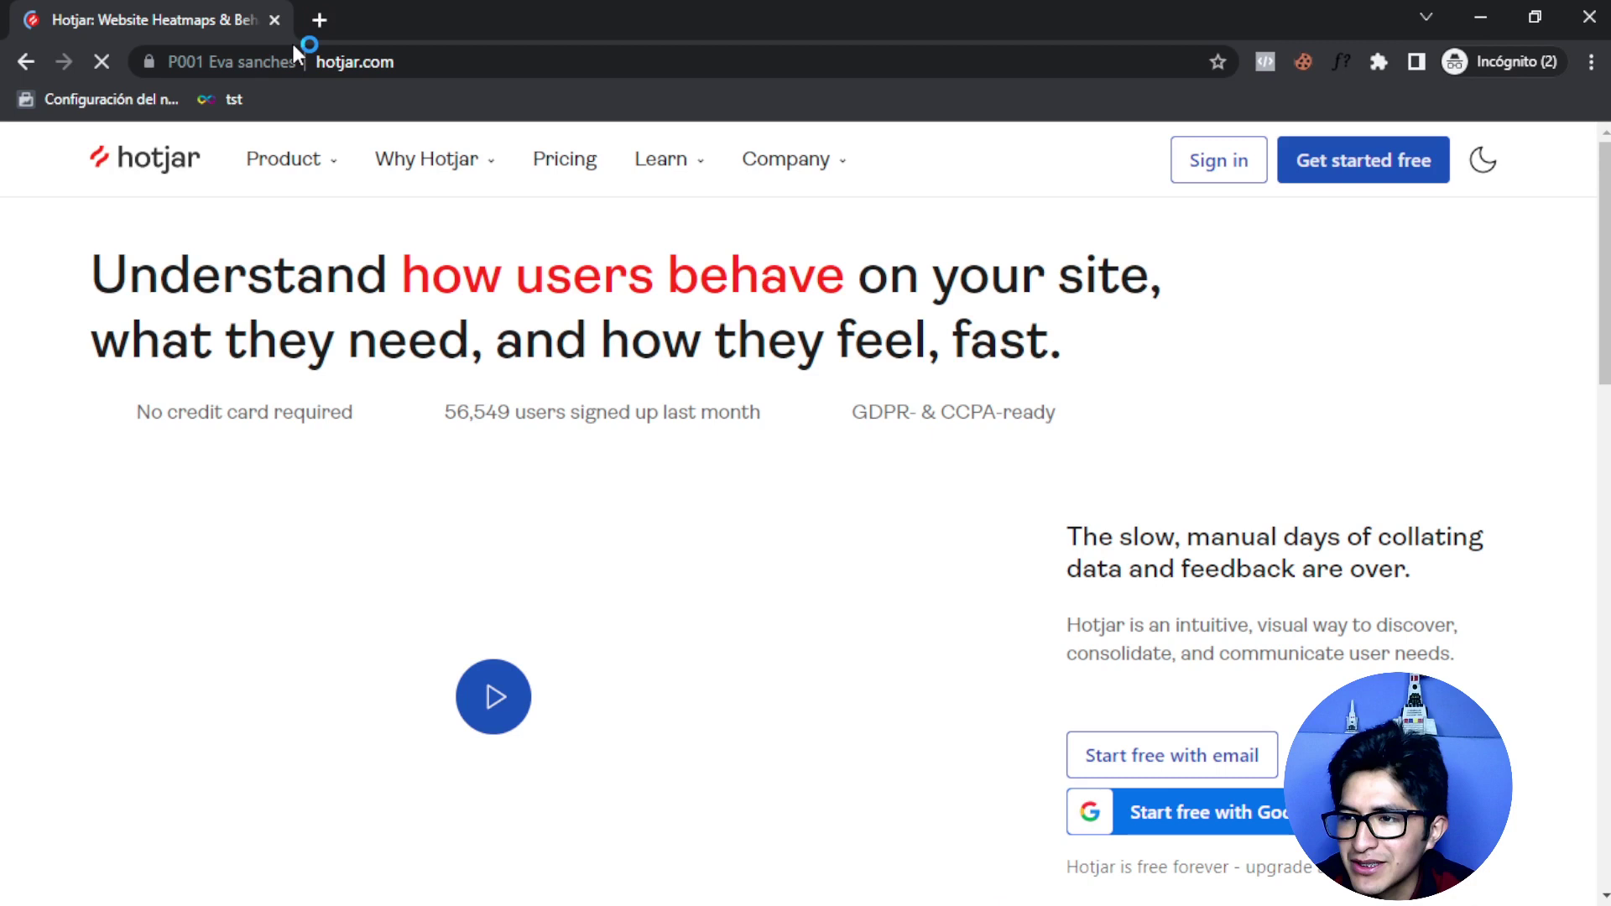
scroll(805, 504, down, 3)
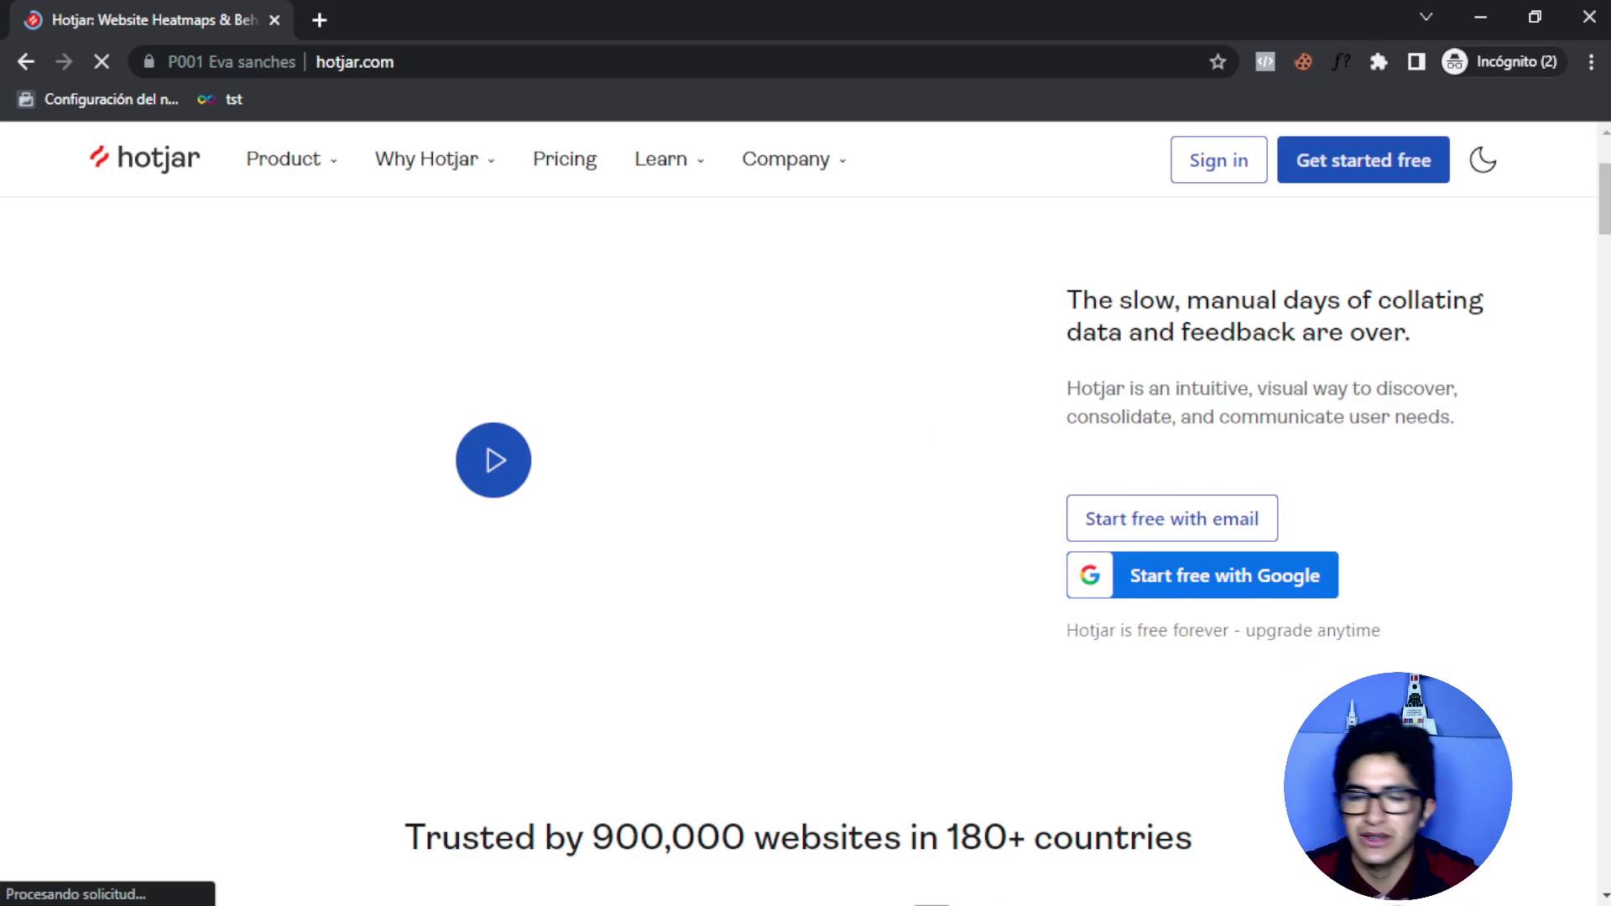
mouse_move(492, 885)
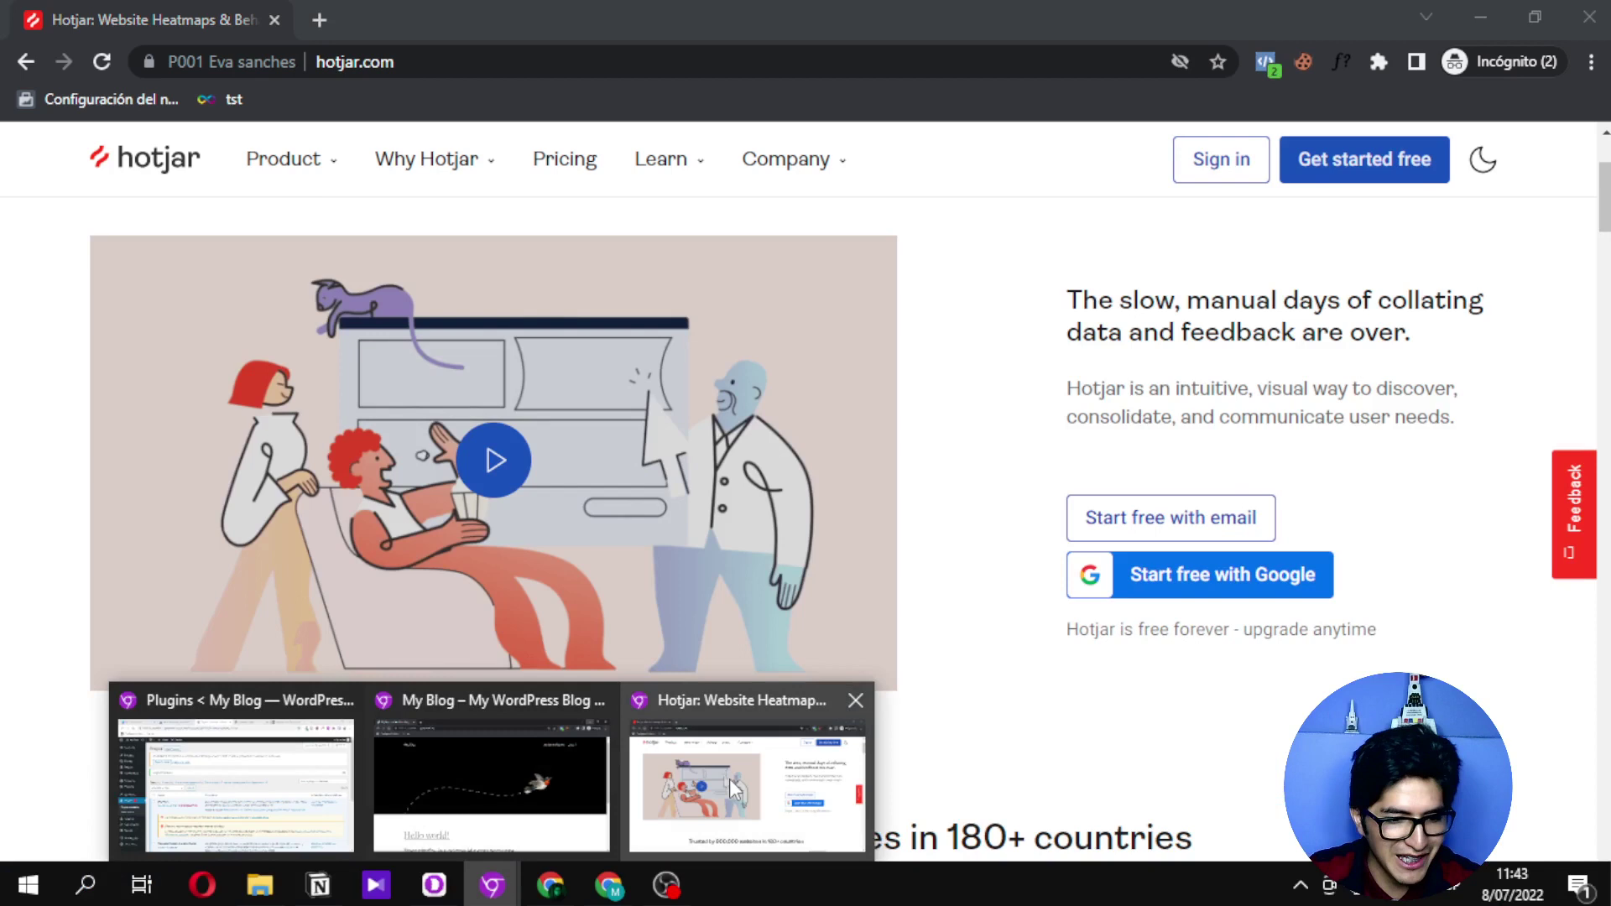
click(490, 891)
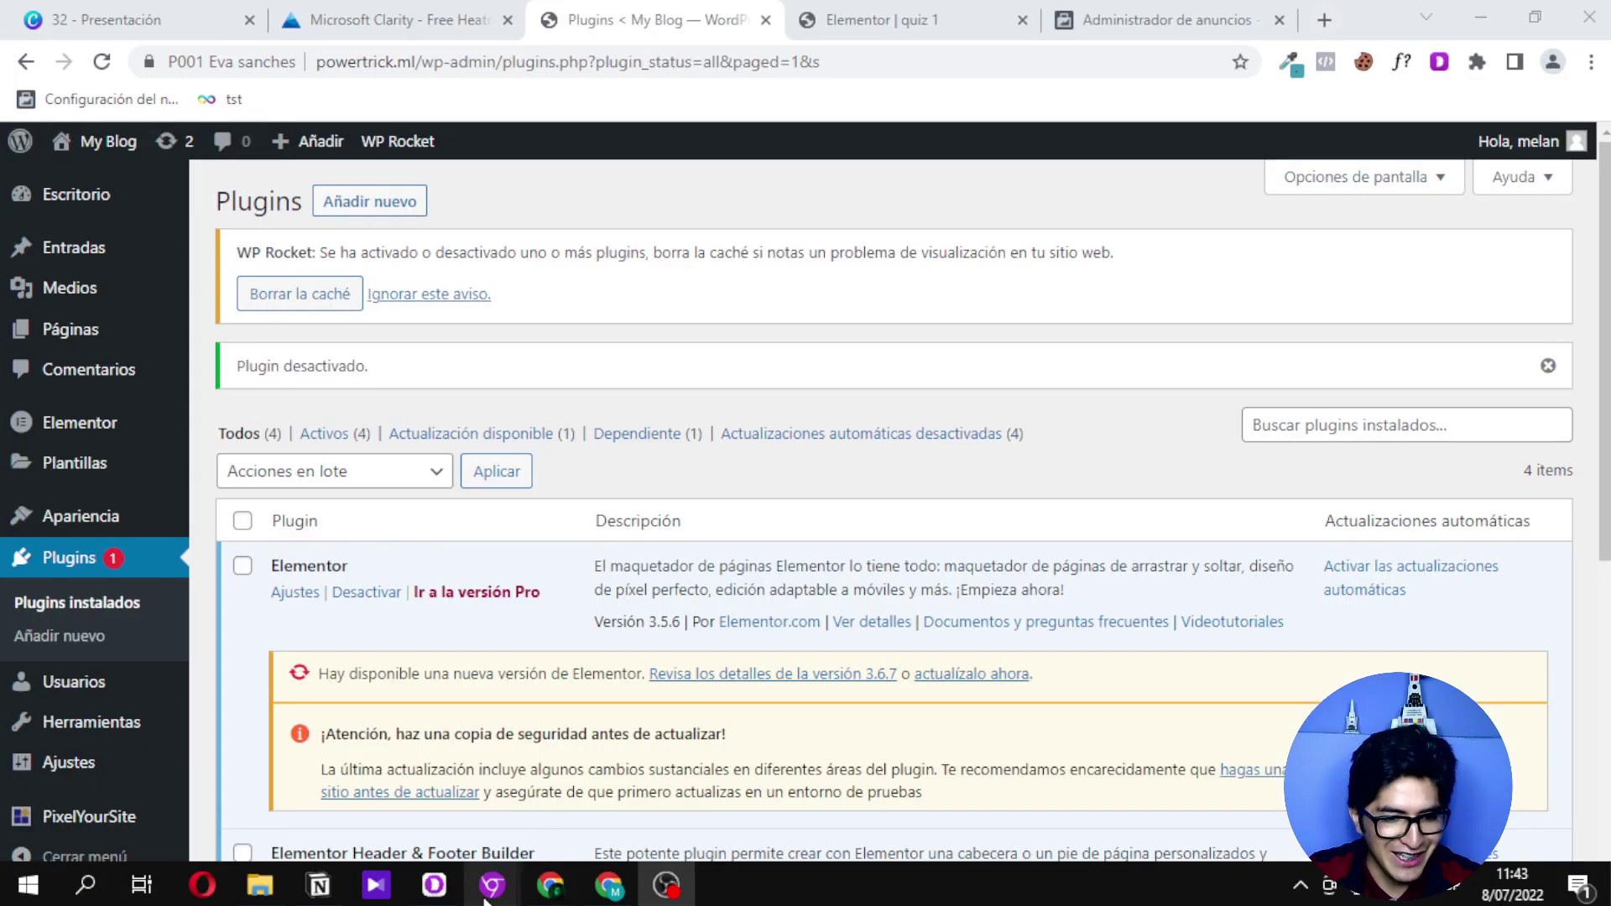
- Switch to the browser window with the Hotjar tracking code setup and go back to the Sites & Organizations list
mouse_move(550, 885)
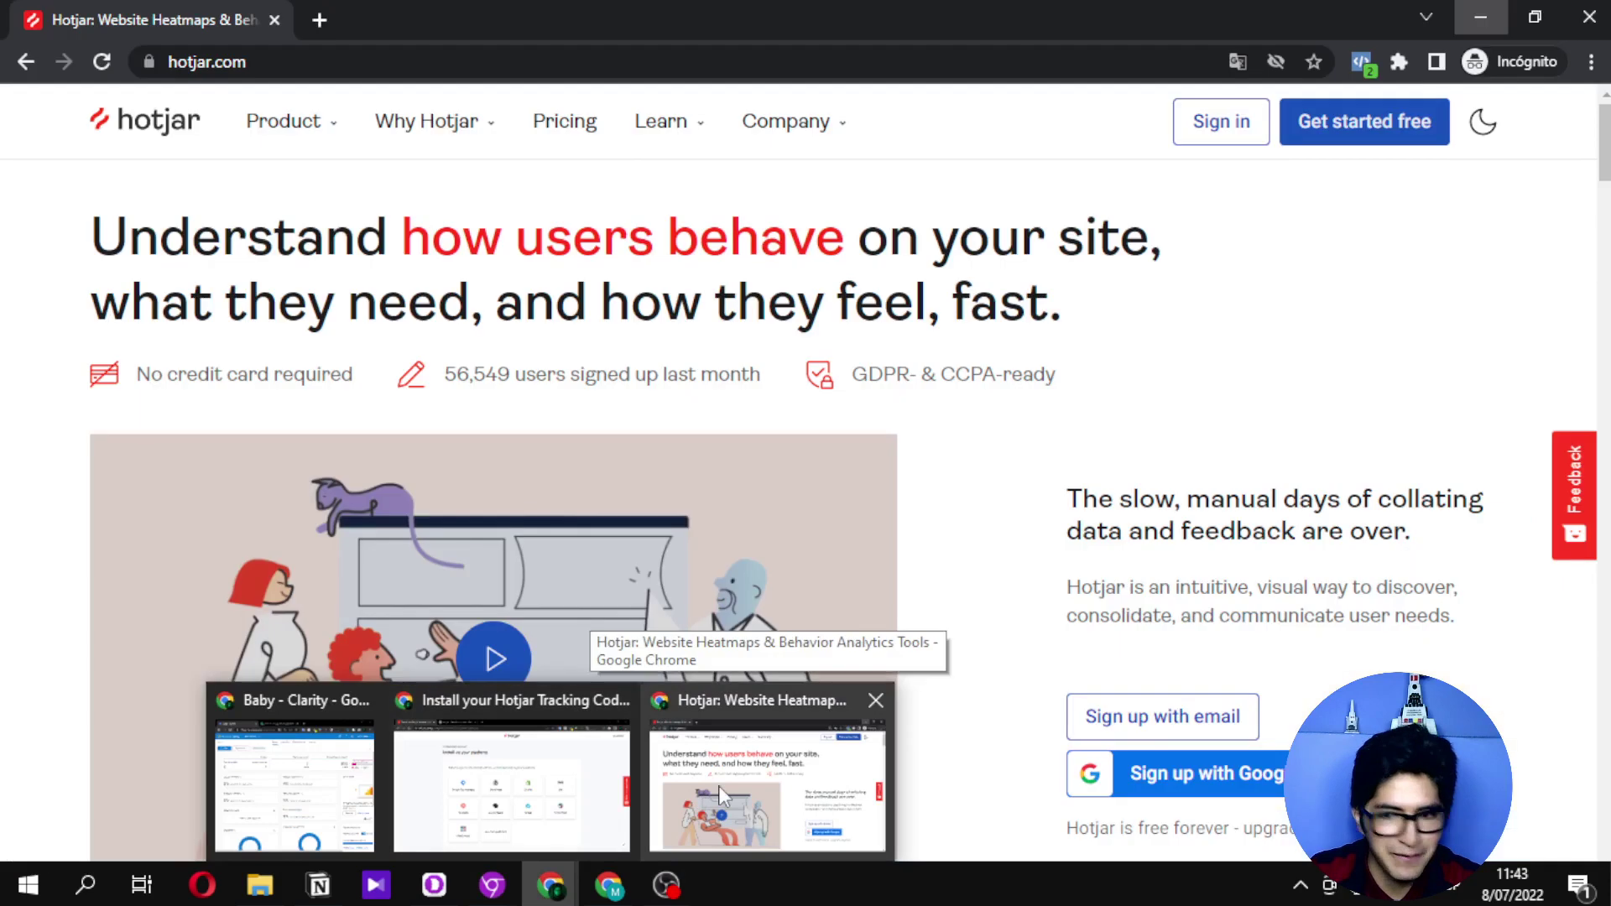
click(718, 794)
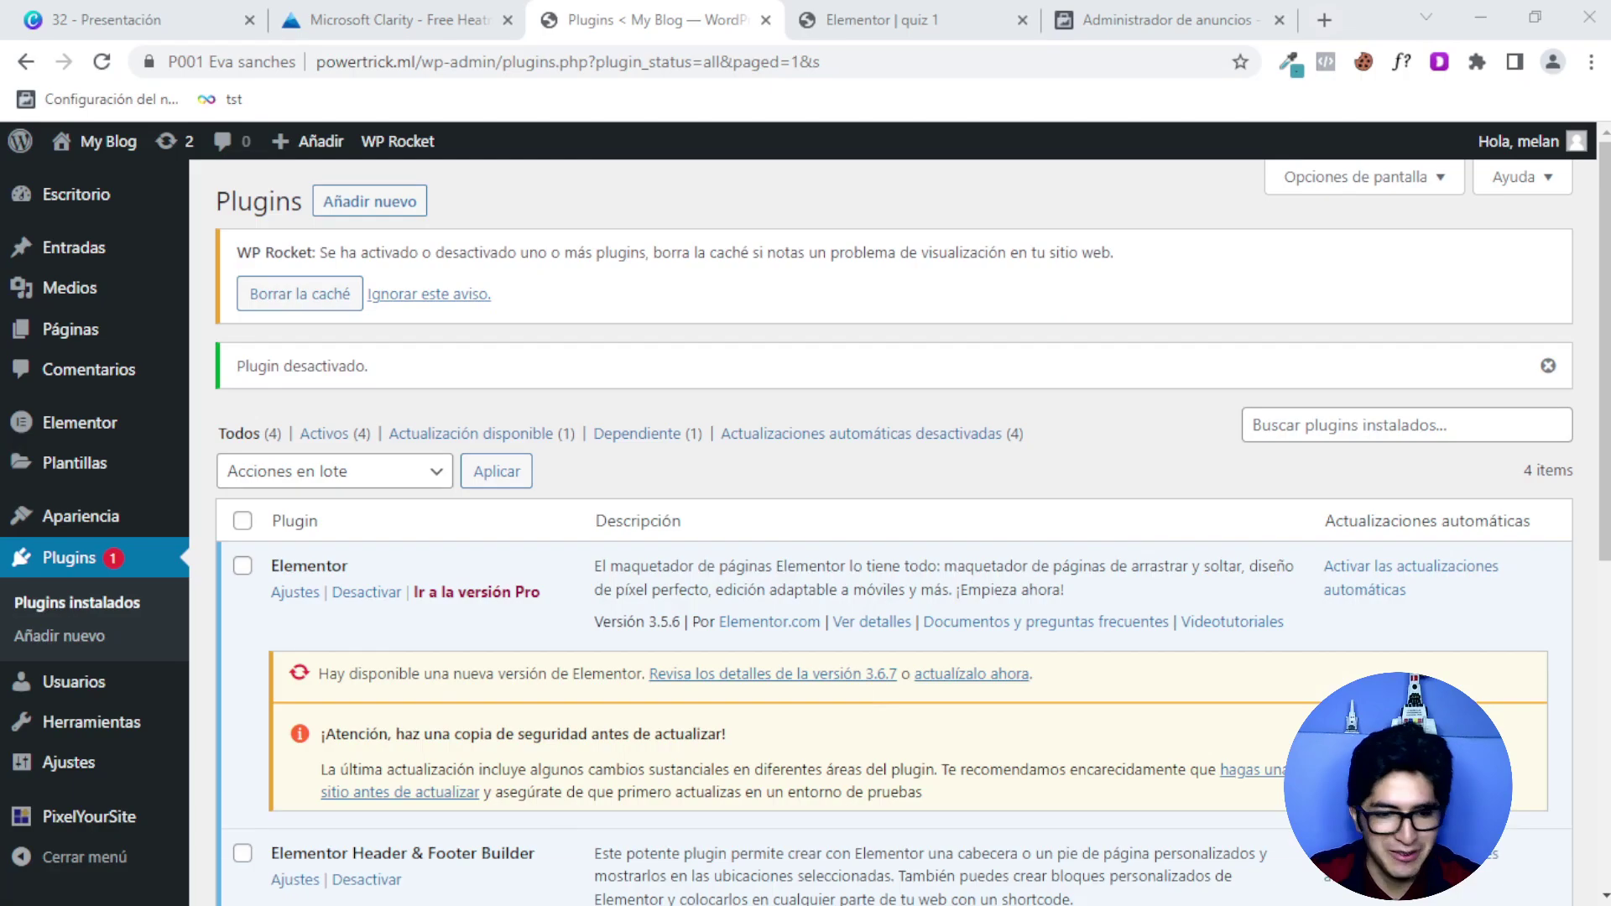
mouse_move(554, 892)
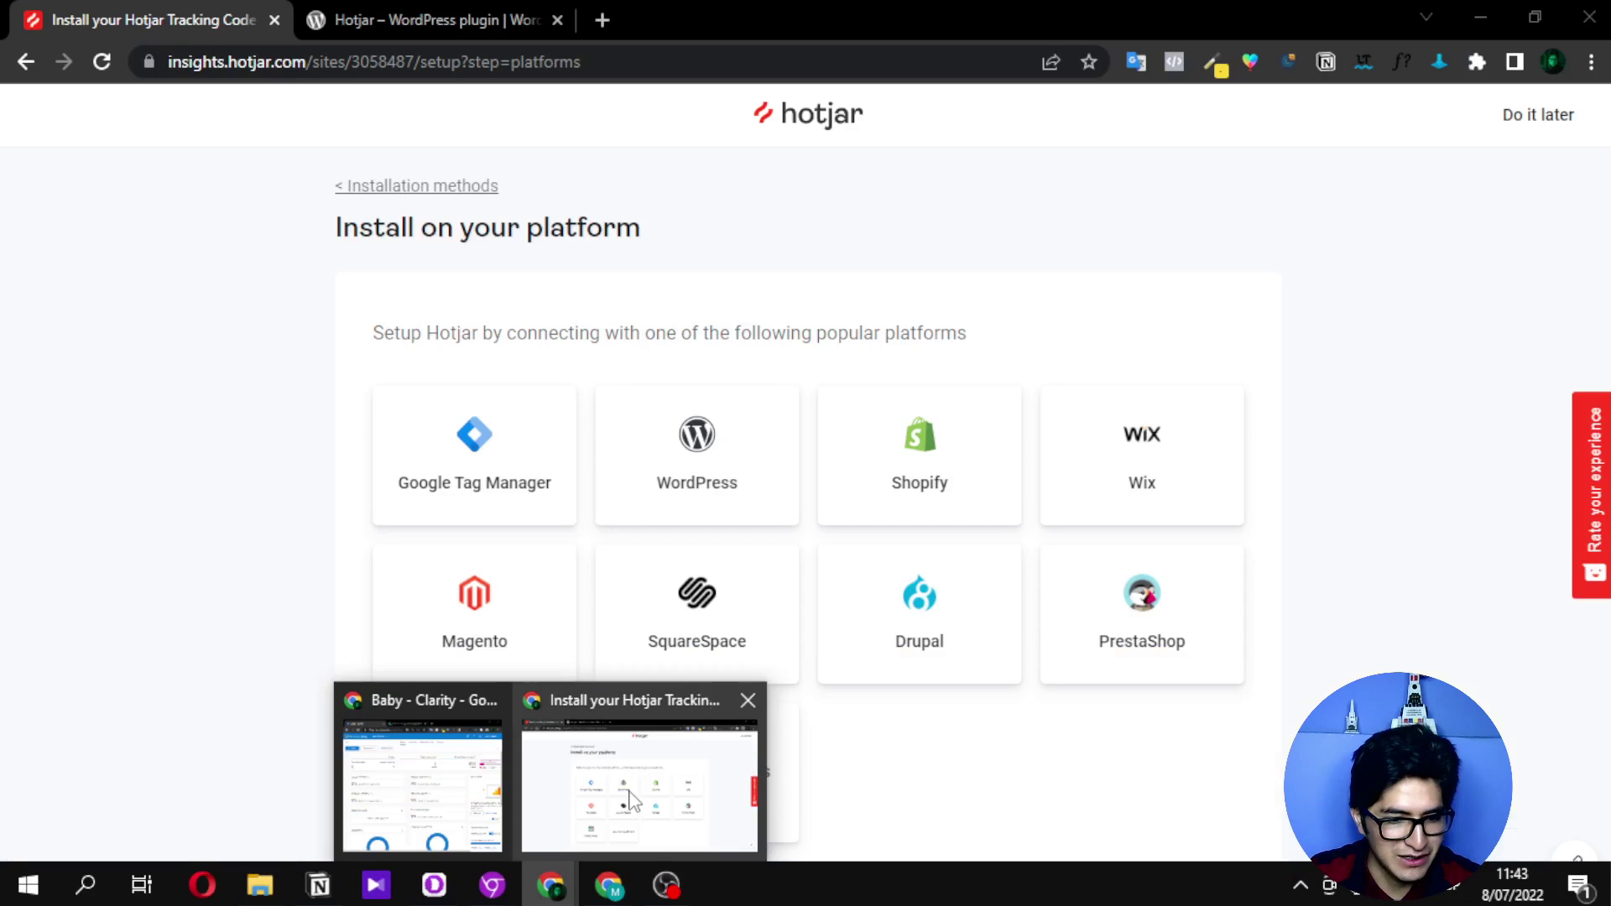
click(631, 795)
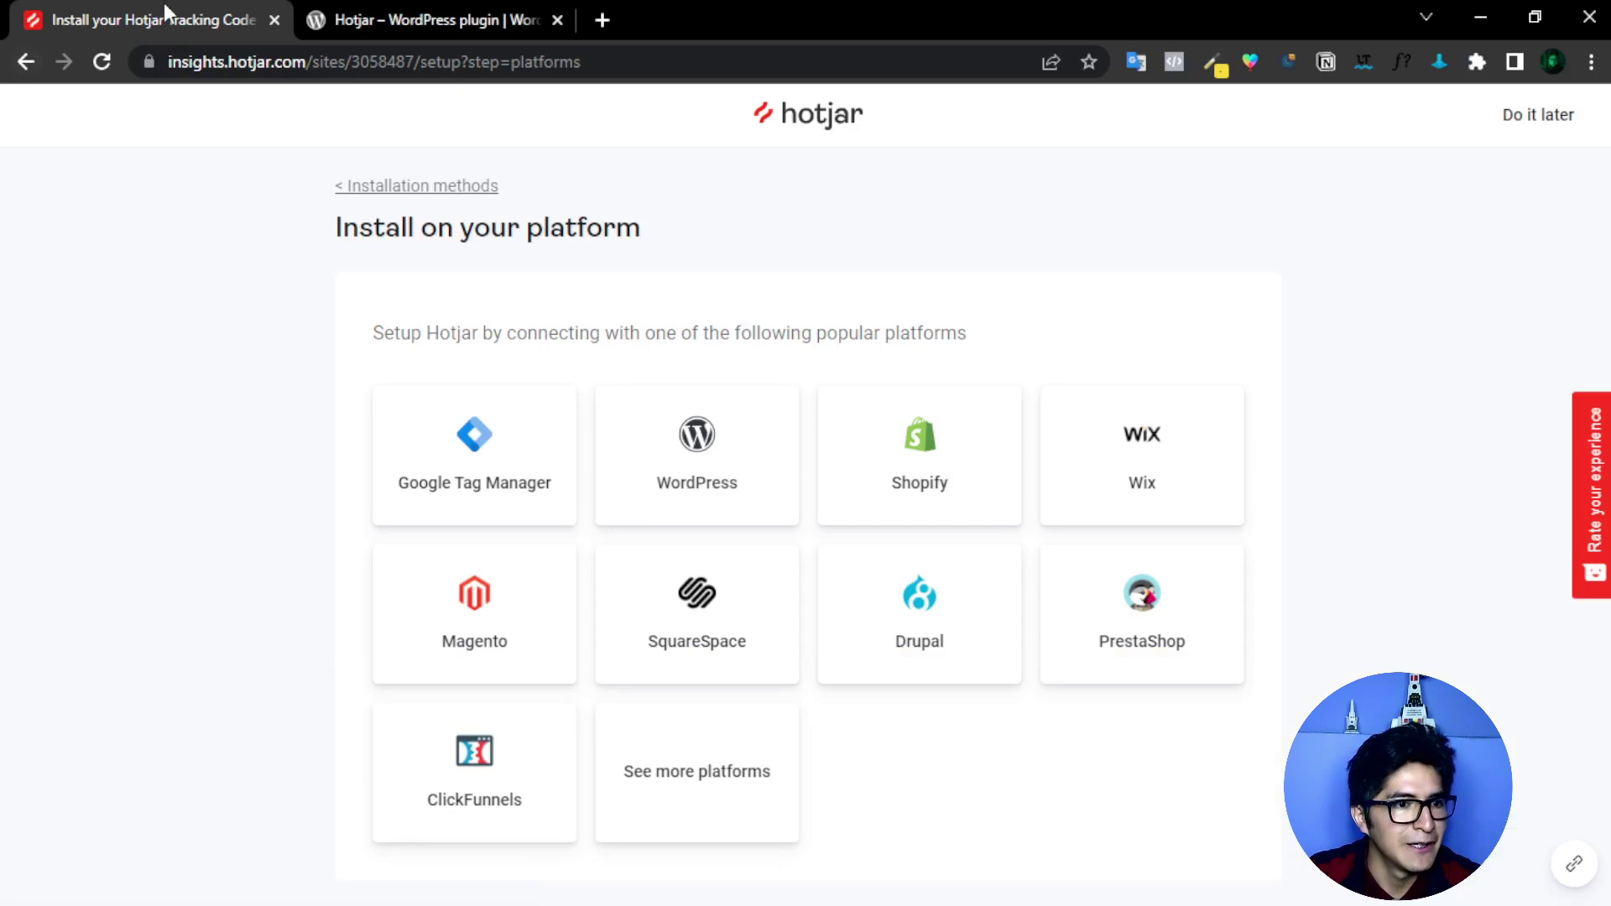
click(432, 14)
click(198, 18)
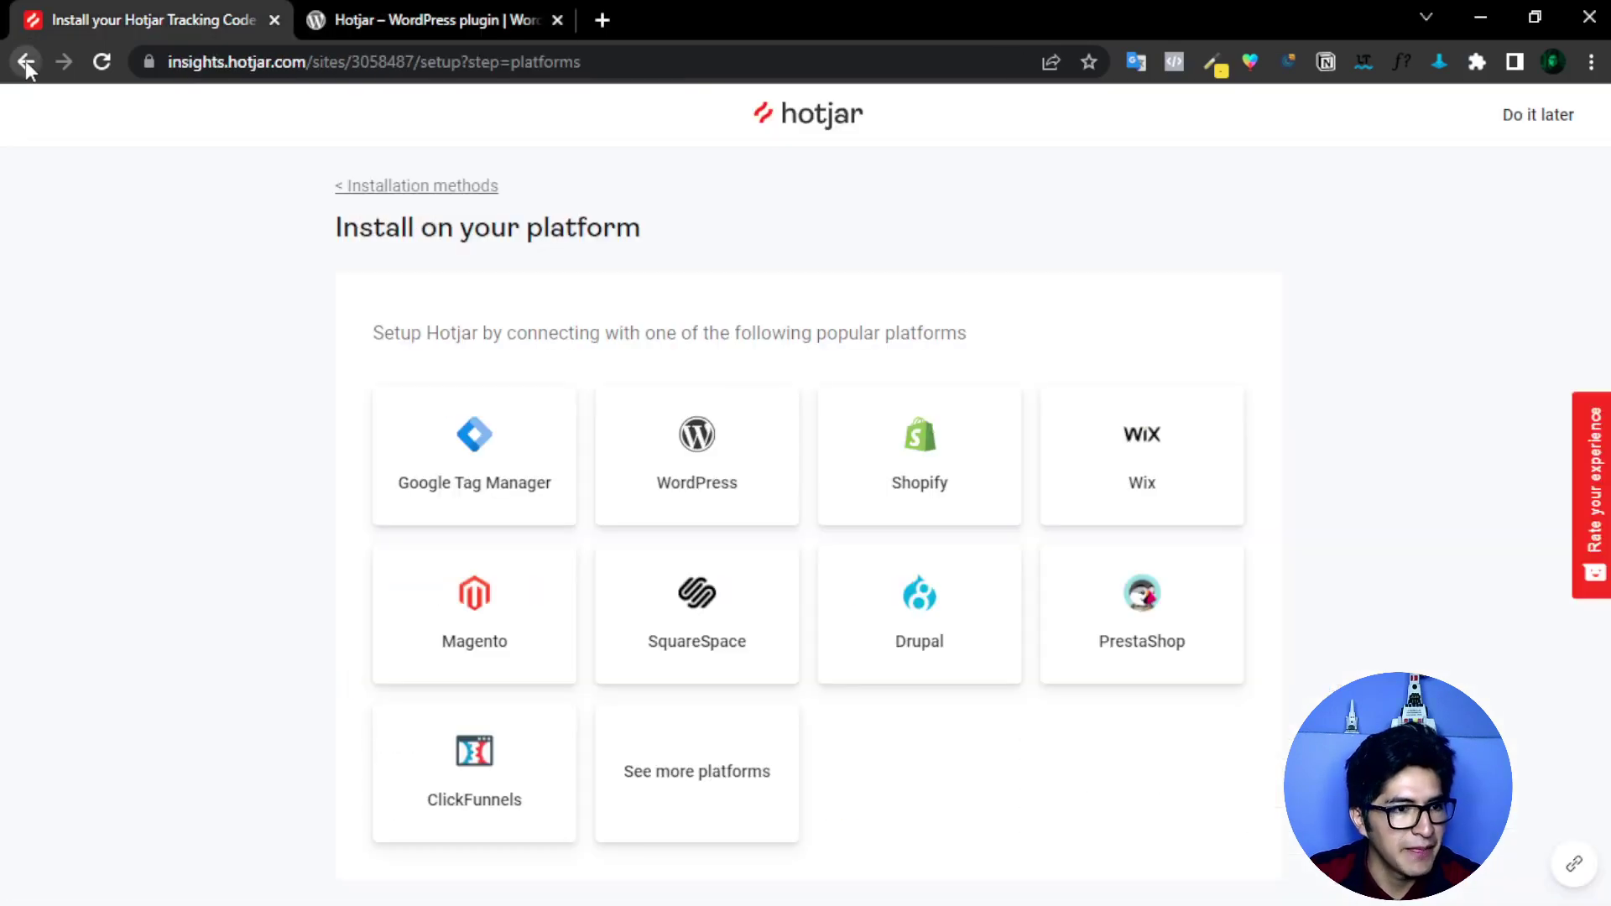
click(25, 62)
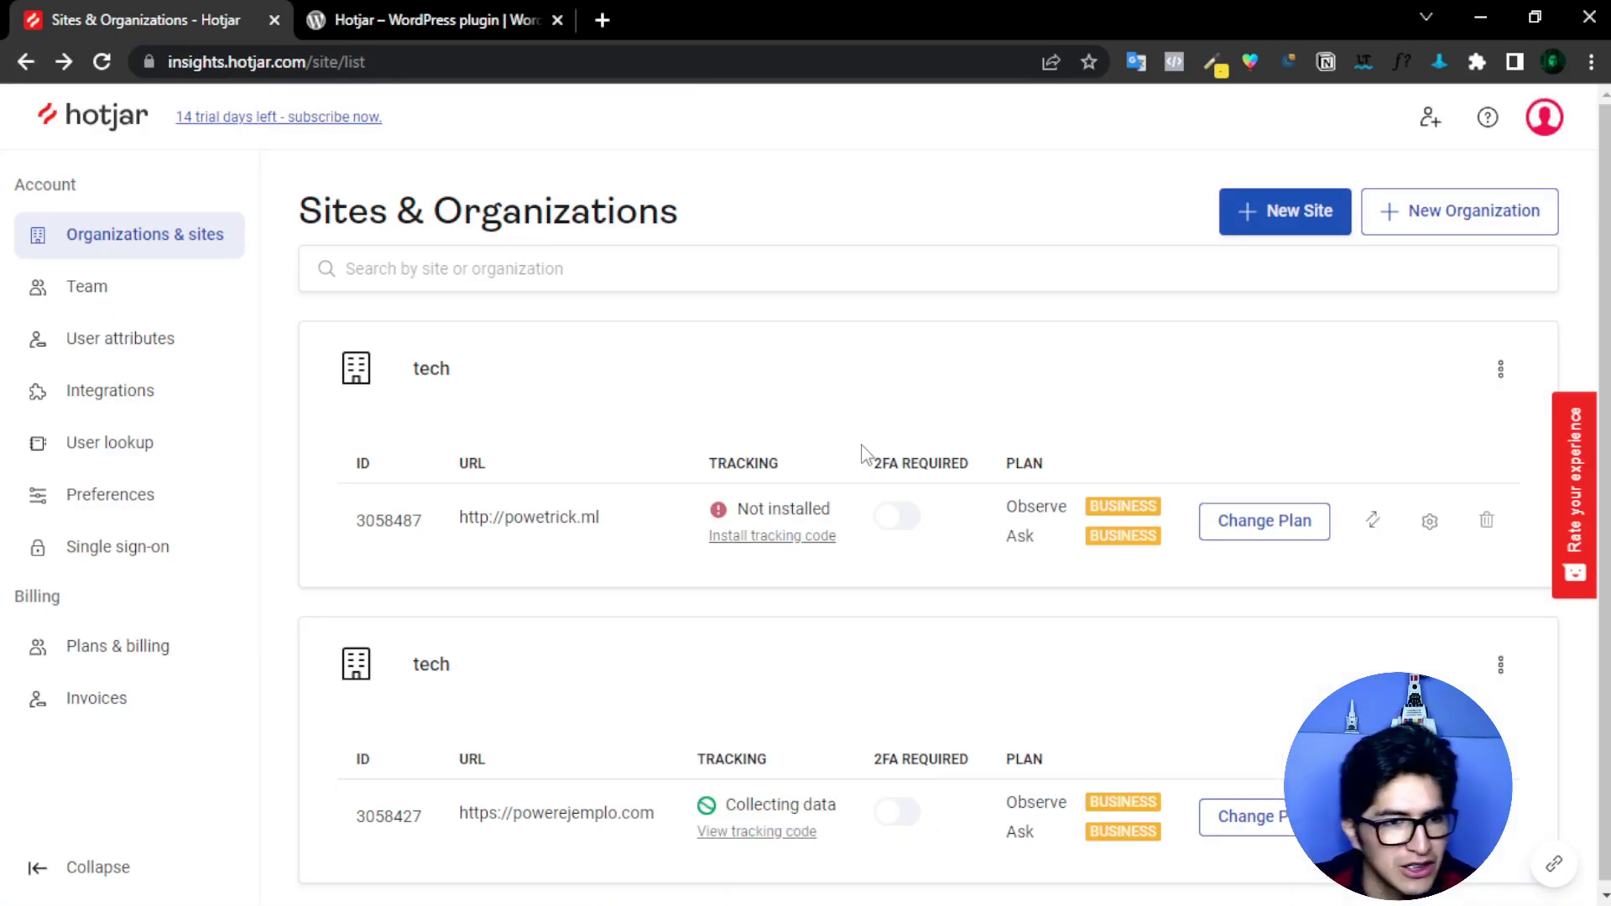
- Start a new site with the website https:ejemplo.com.pe and the site type E-commerce
click(1298, 220)
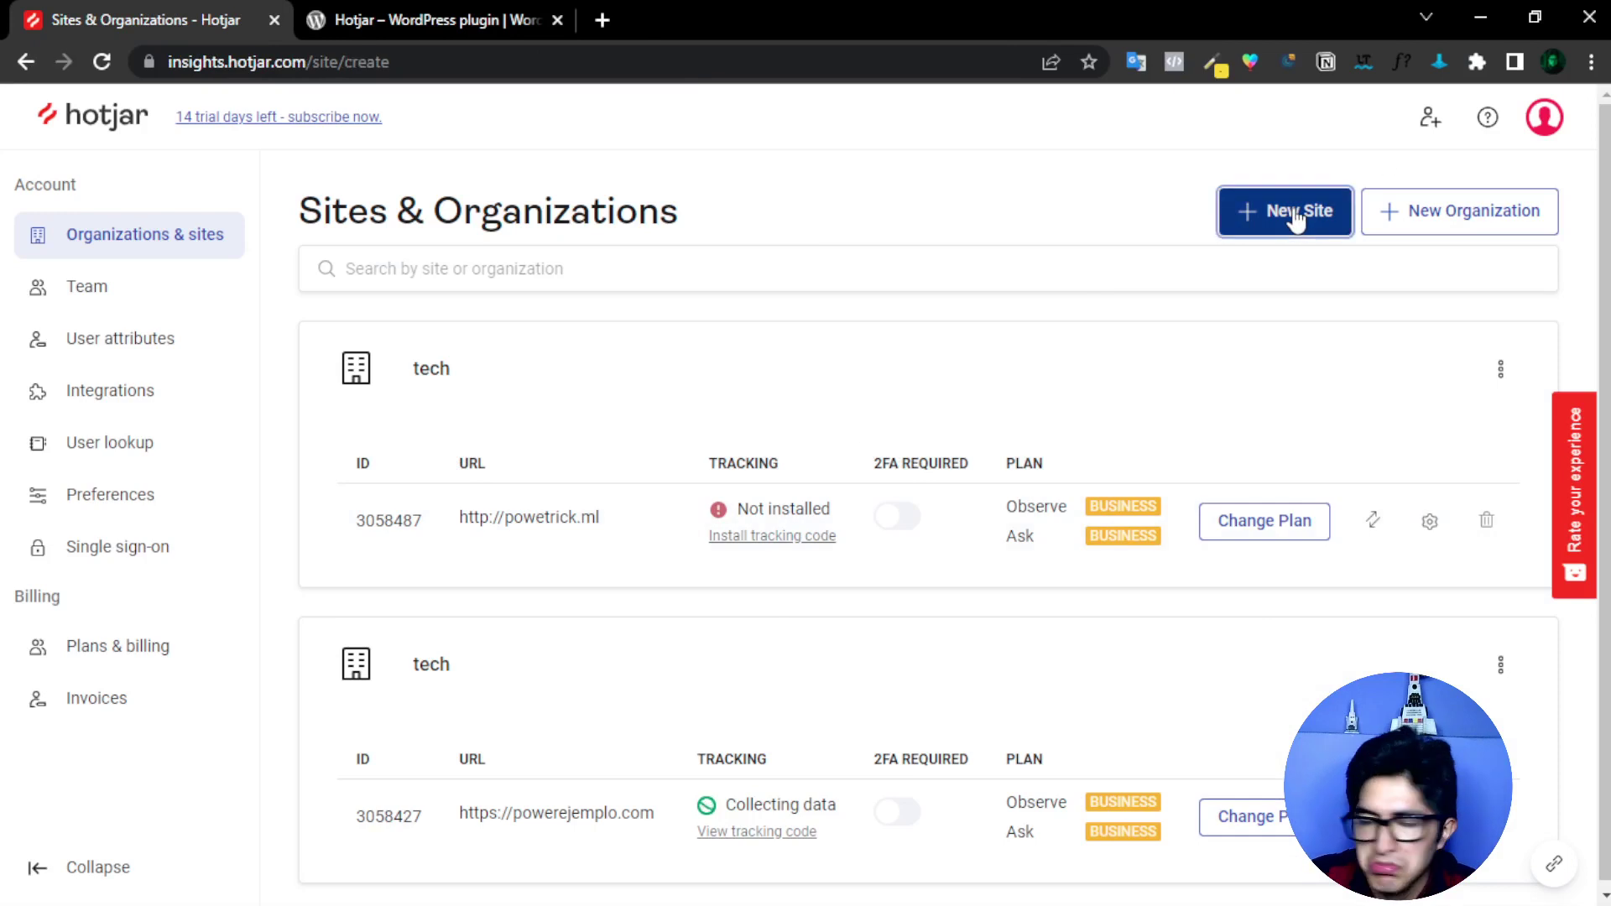
click(462, 307)
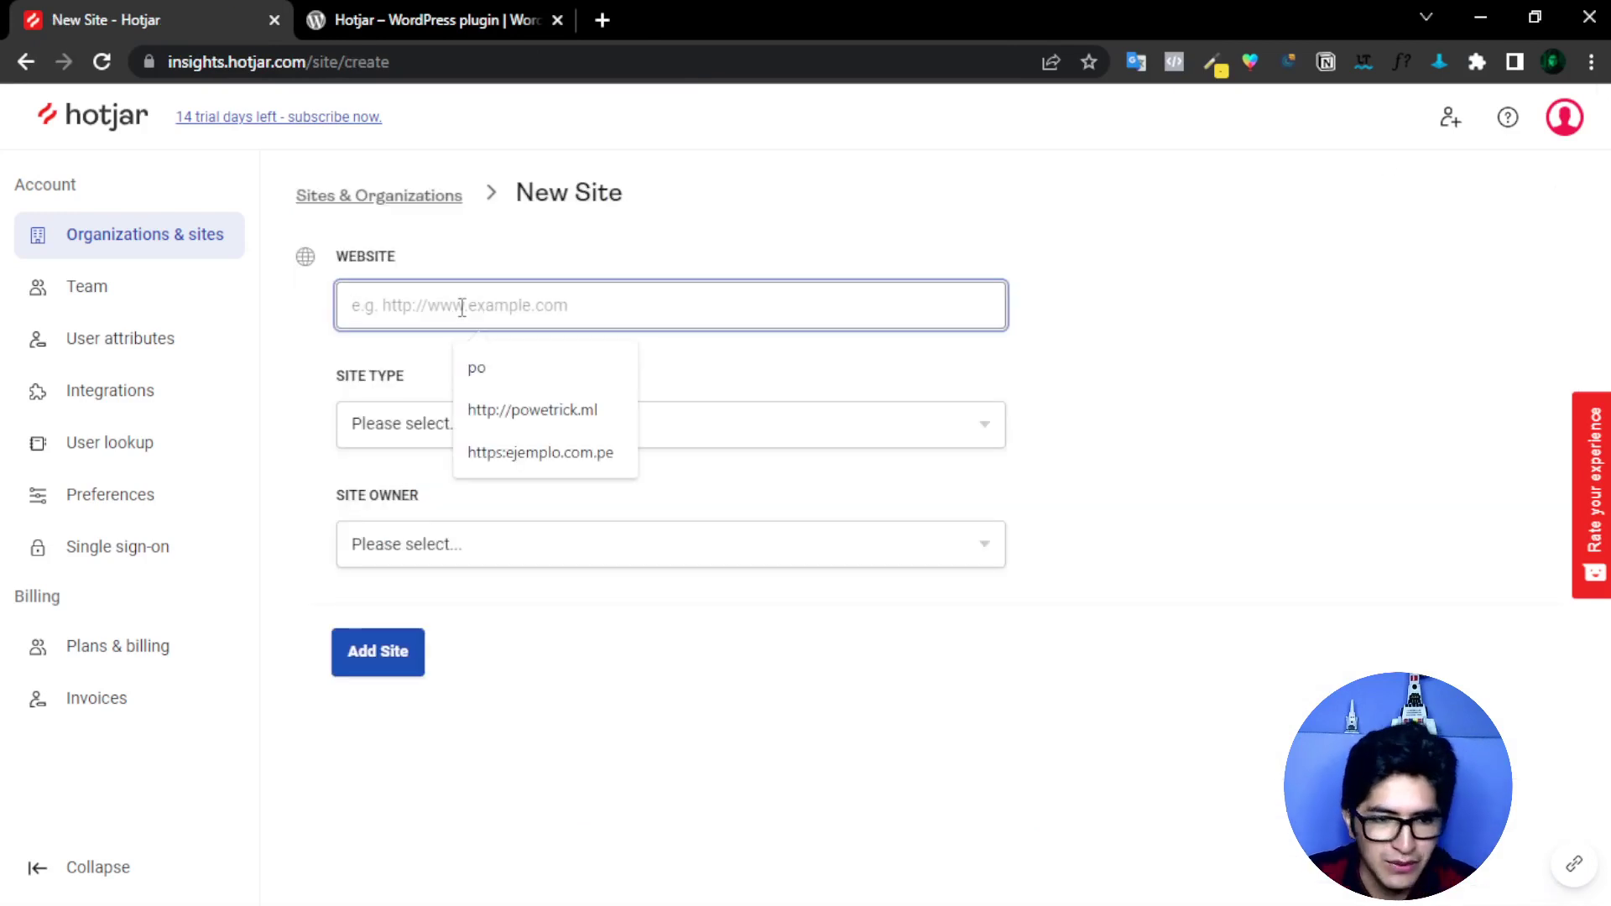
click(503, 462)
click(457, 424)
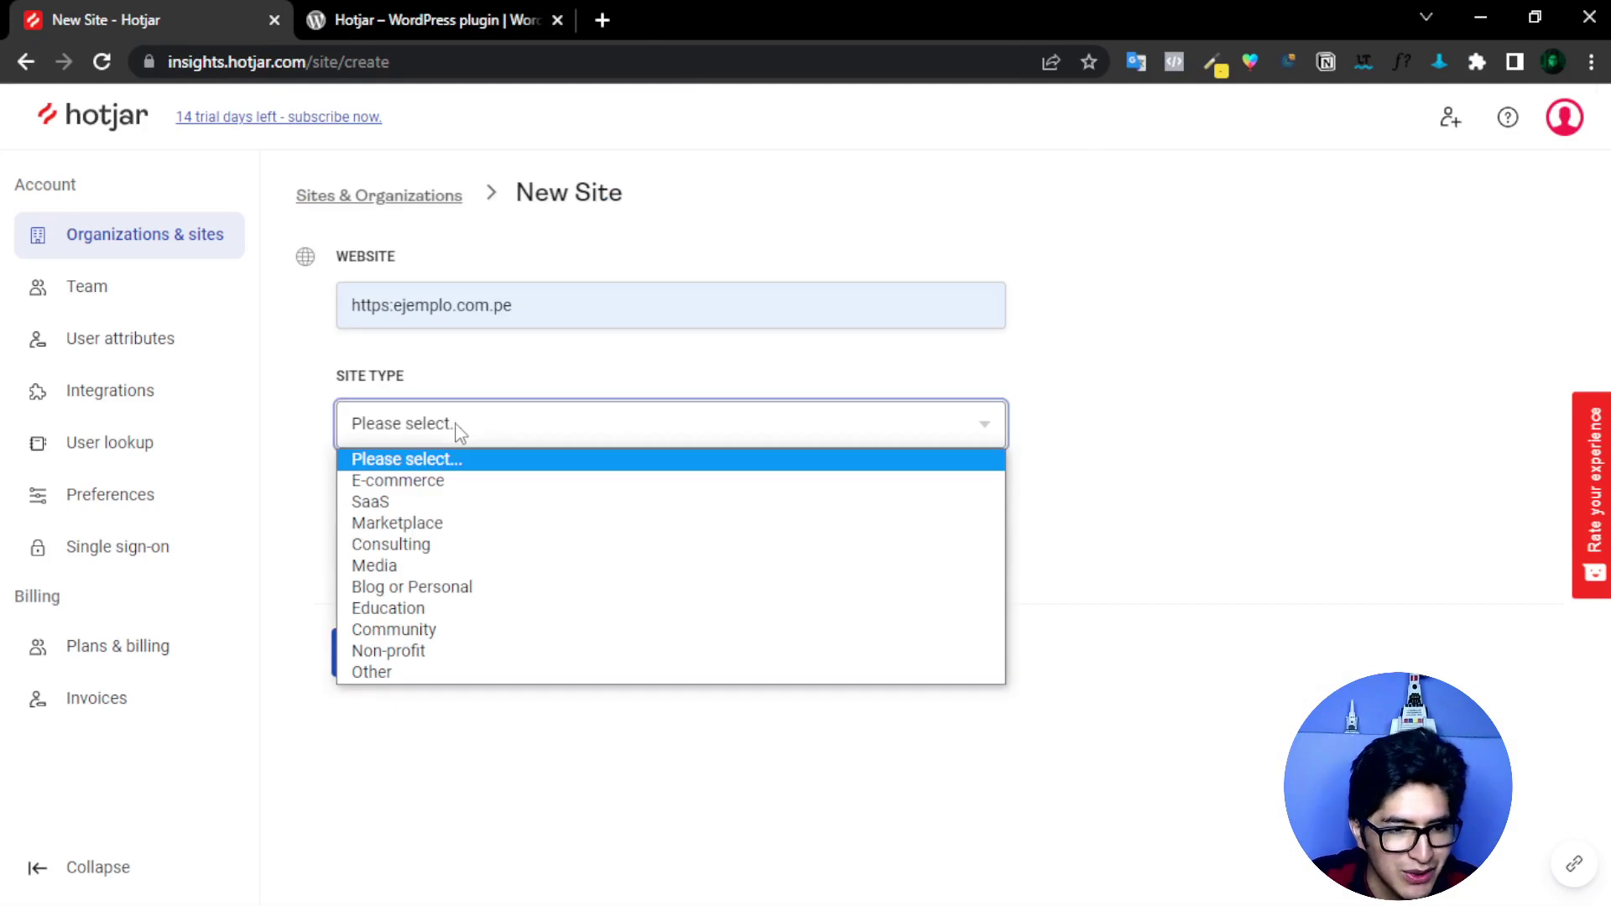
click(401, 478)
- Set the site owner to New Client Organization and enter fsfsdfasdf as the client's organization name
click(414, 545)
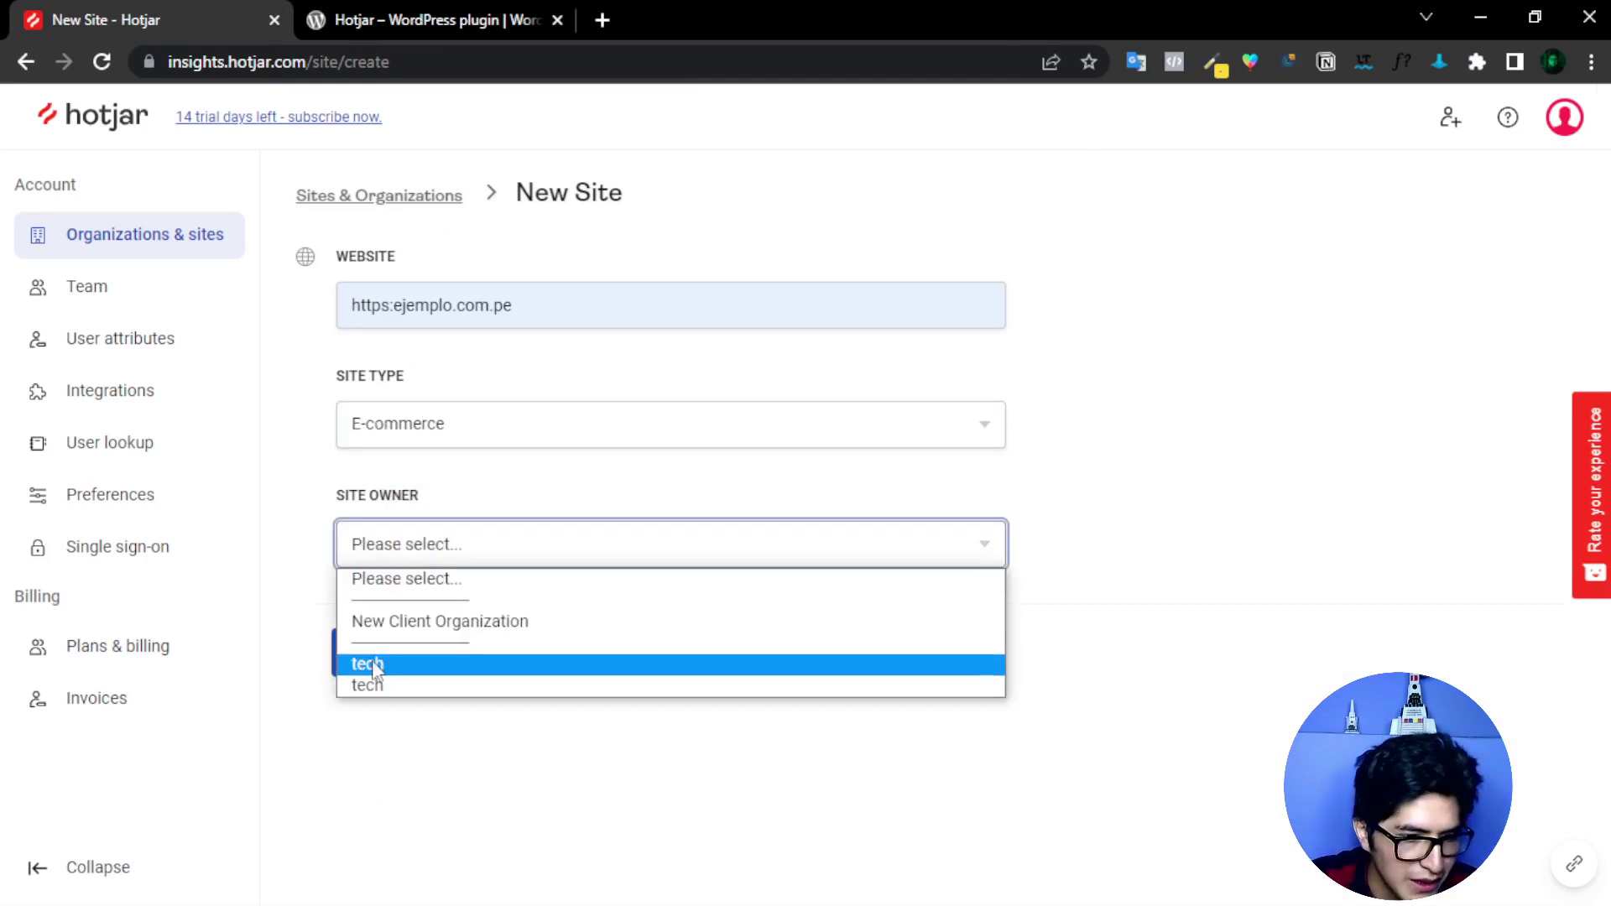
click(448, 554)
click(451, 554)
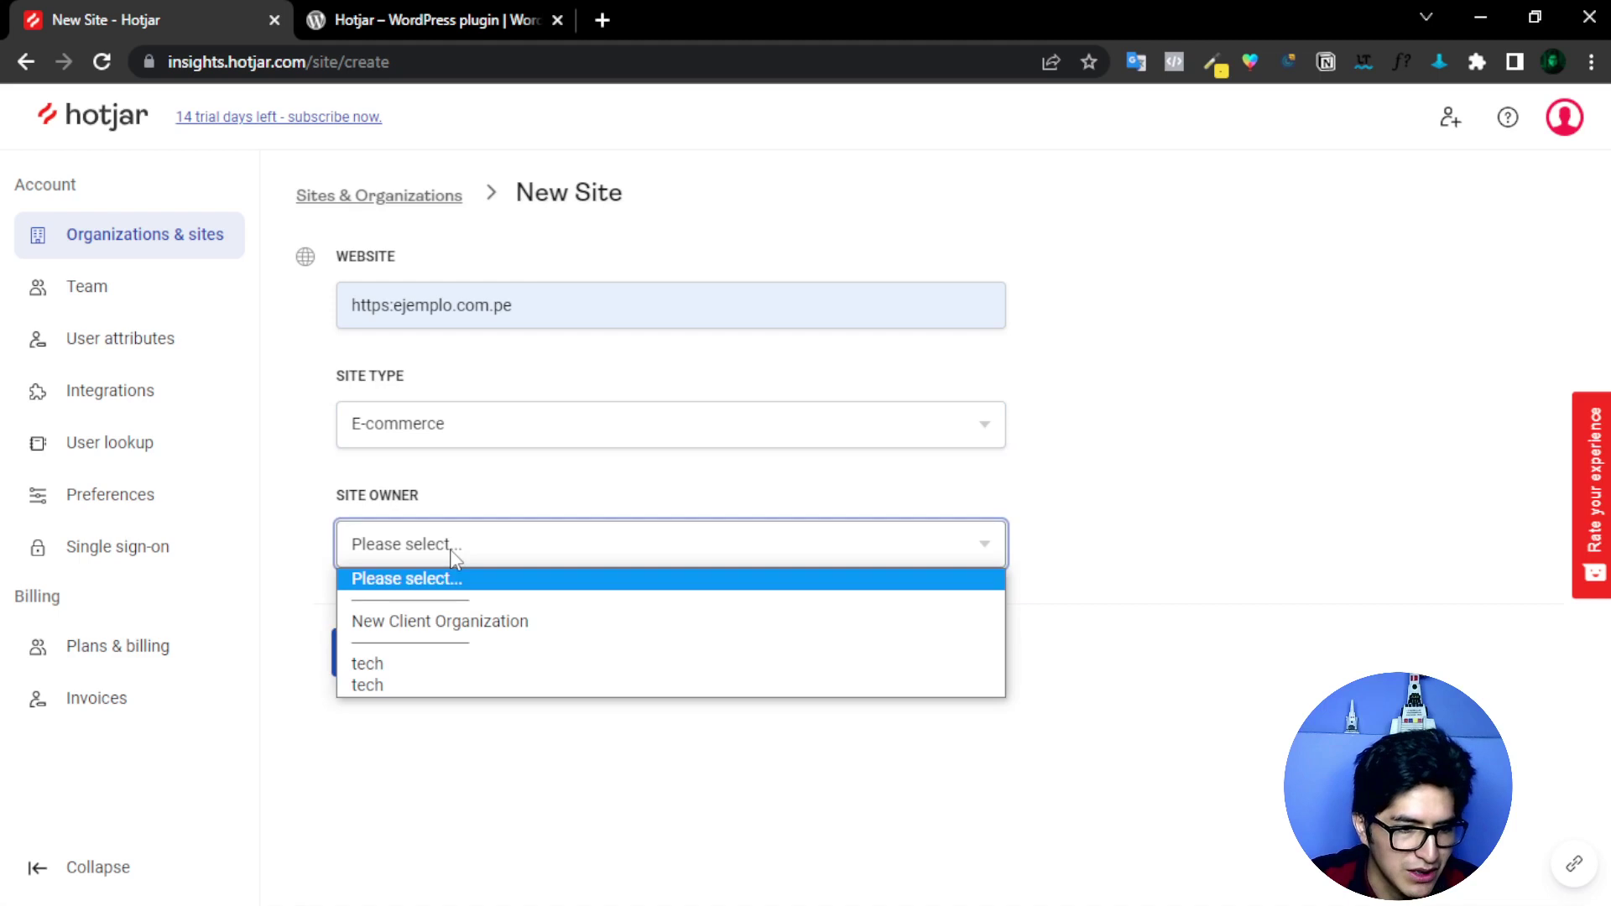
click(461, 623)
click(380, 668)
text(fsfsdfasdf)
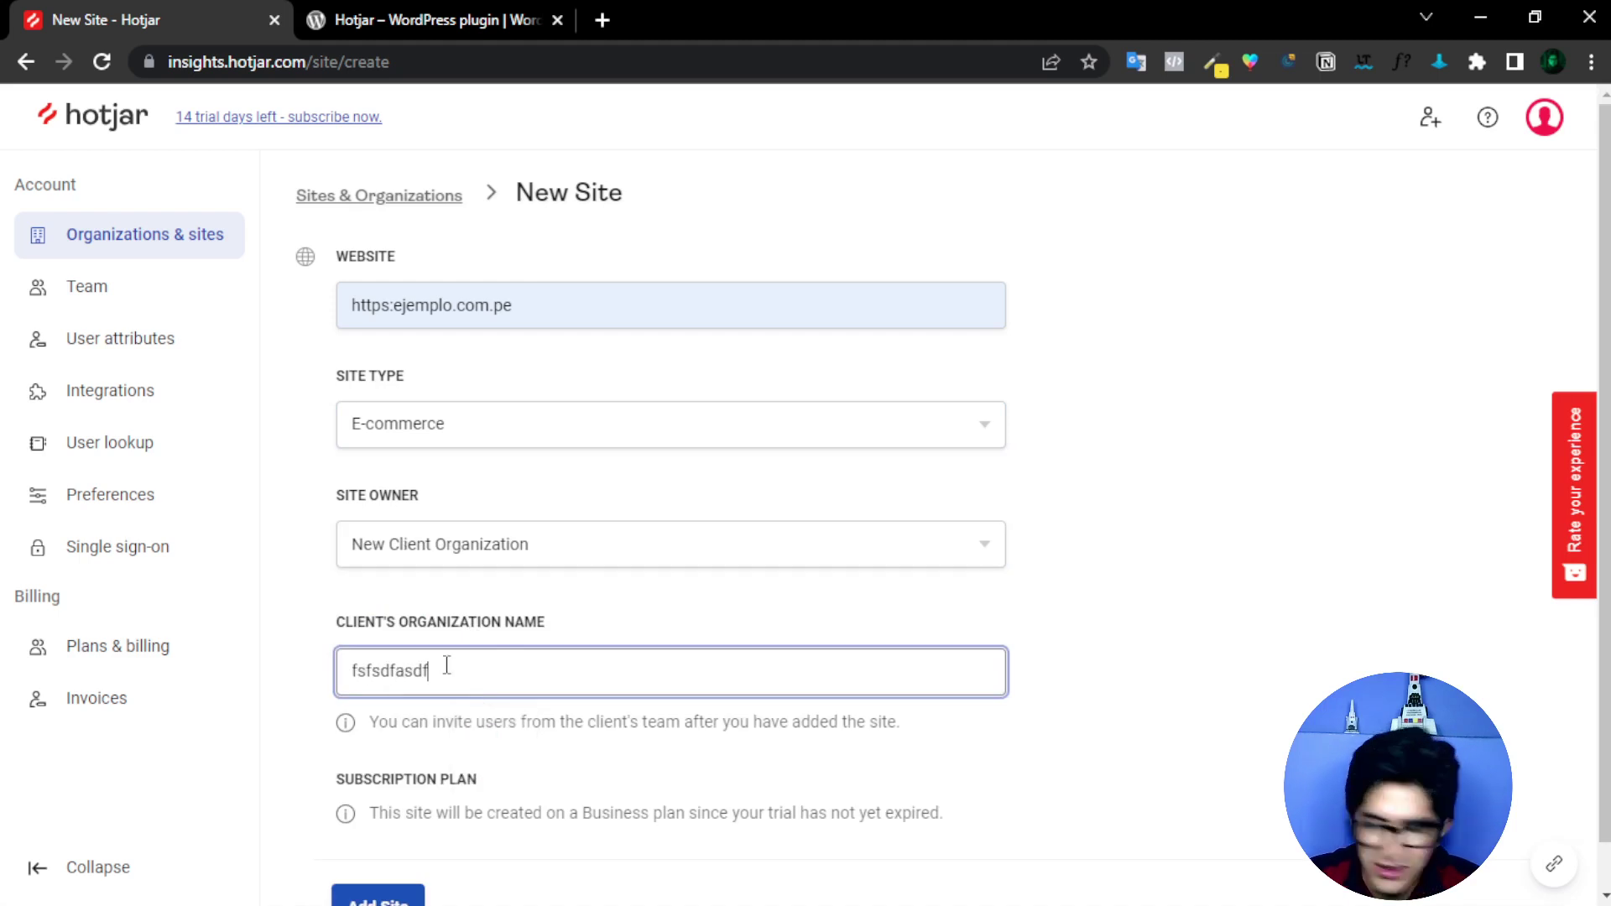
- Leave the new site form without saving and return to the Sites & Organizations list
scroll(557, 535, down, 1)
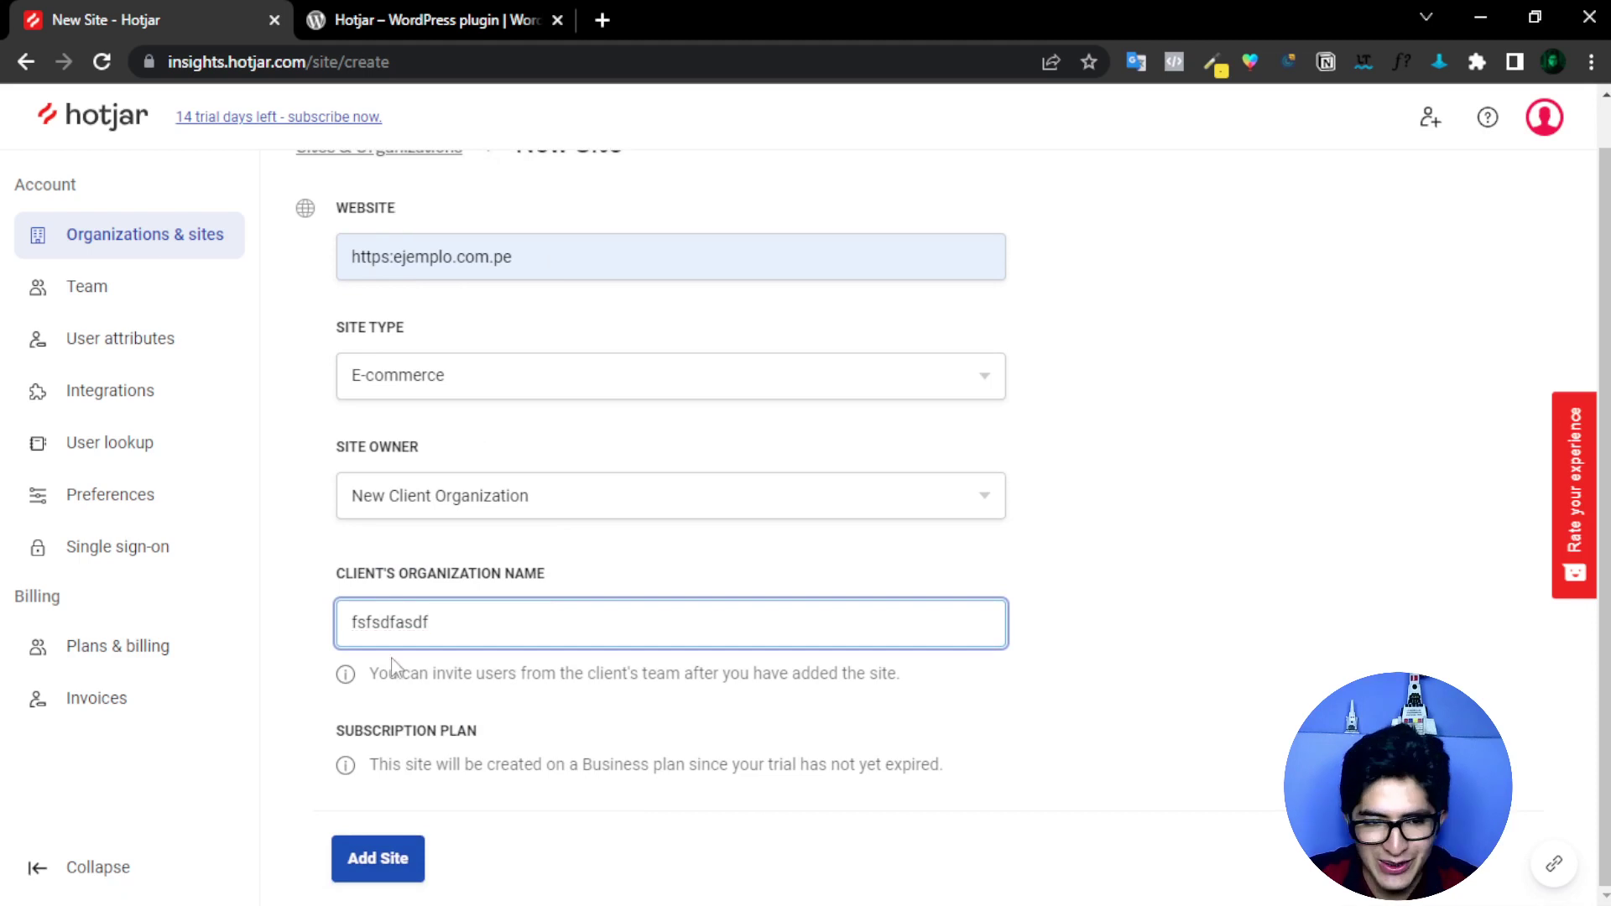
key(alt+Left)
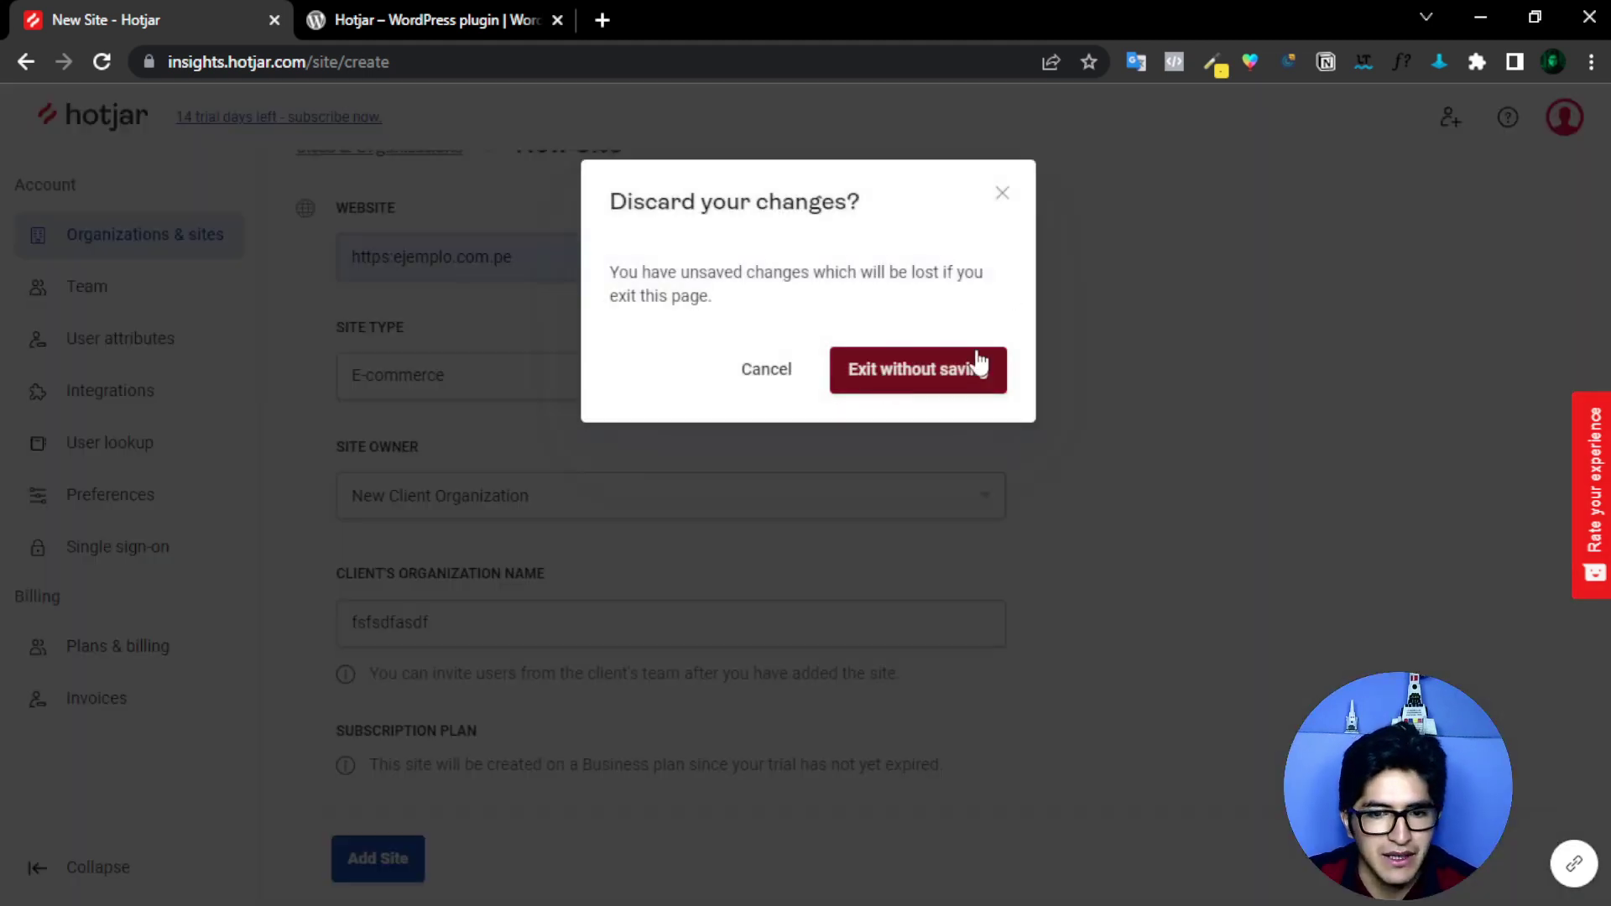
click(906, 378)
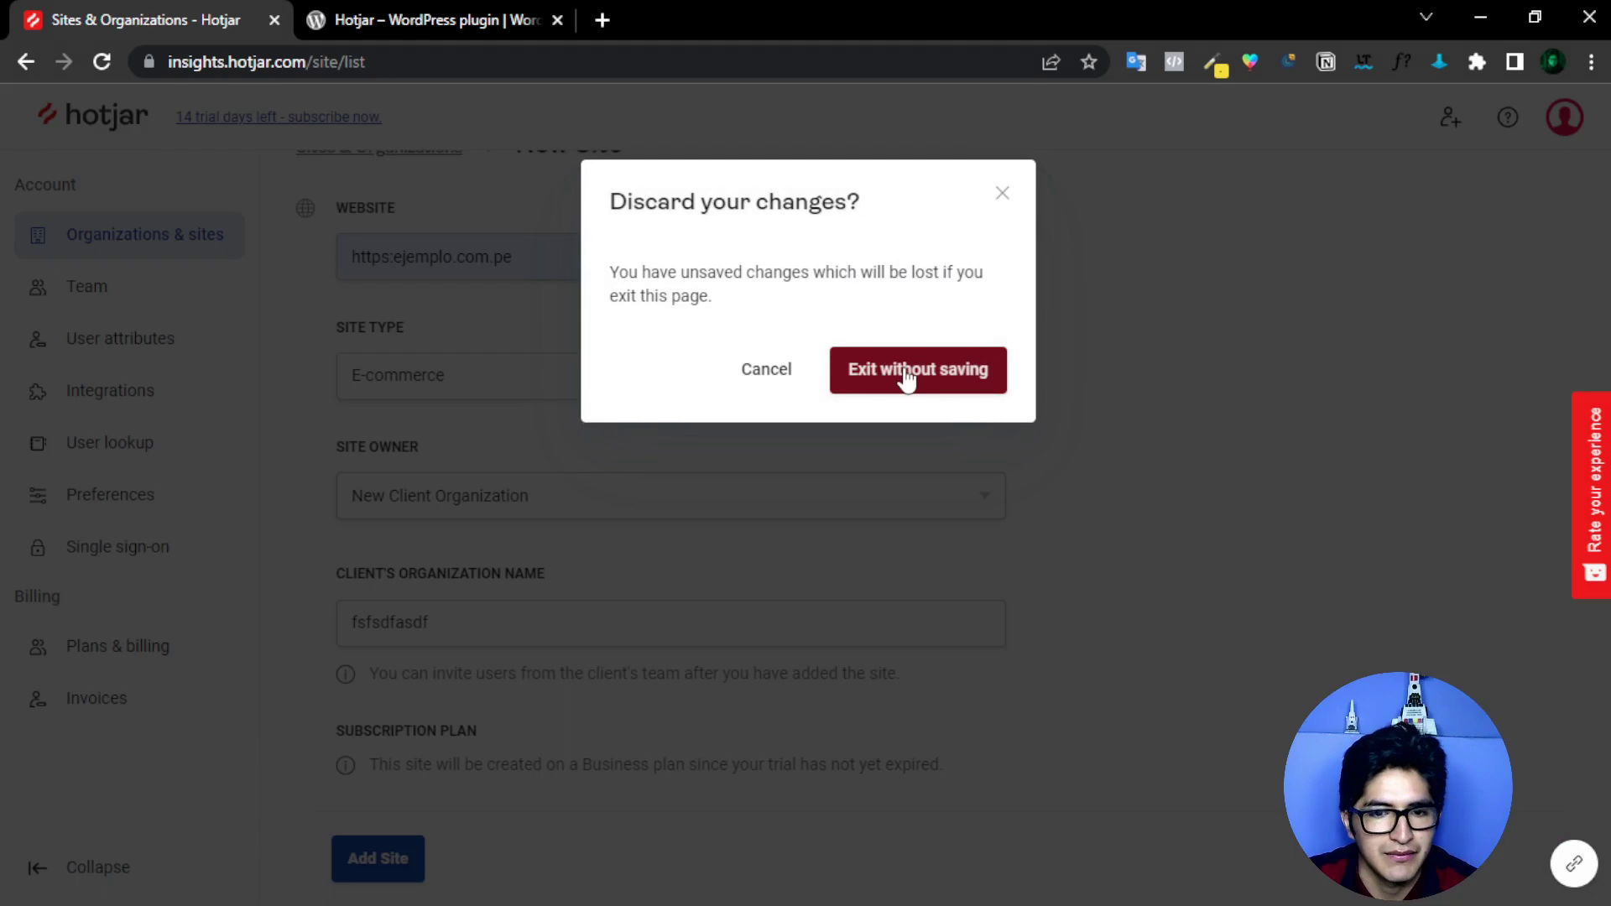
click(999, 198)
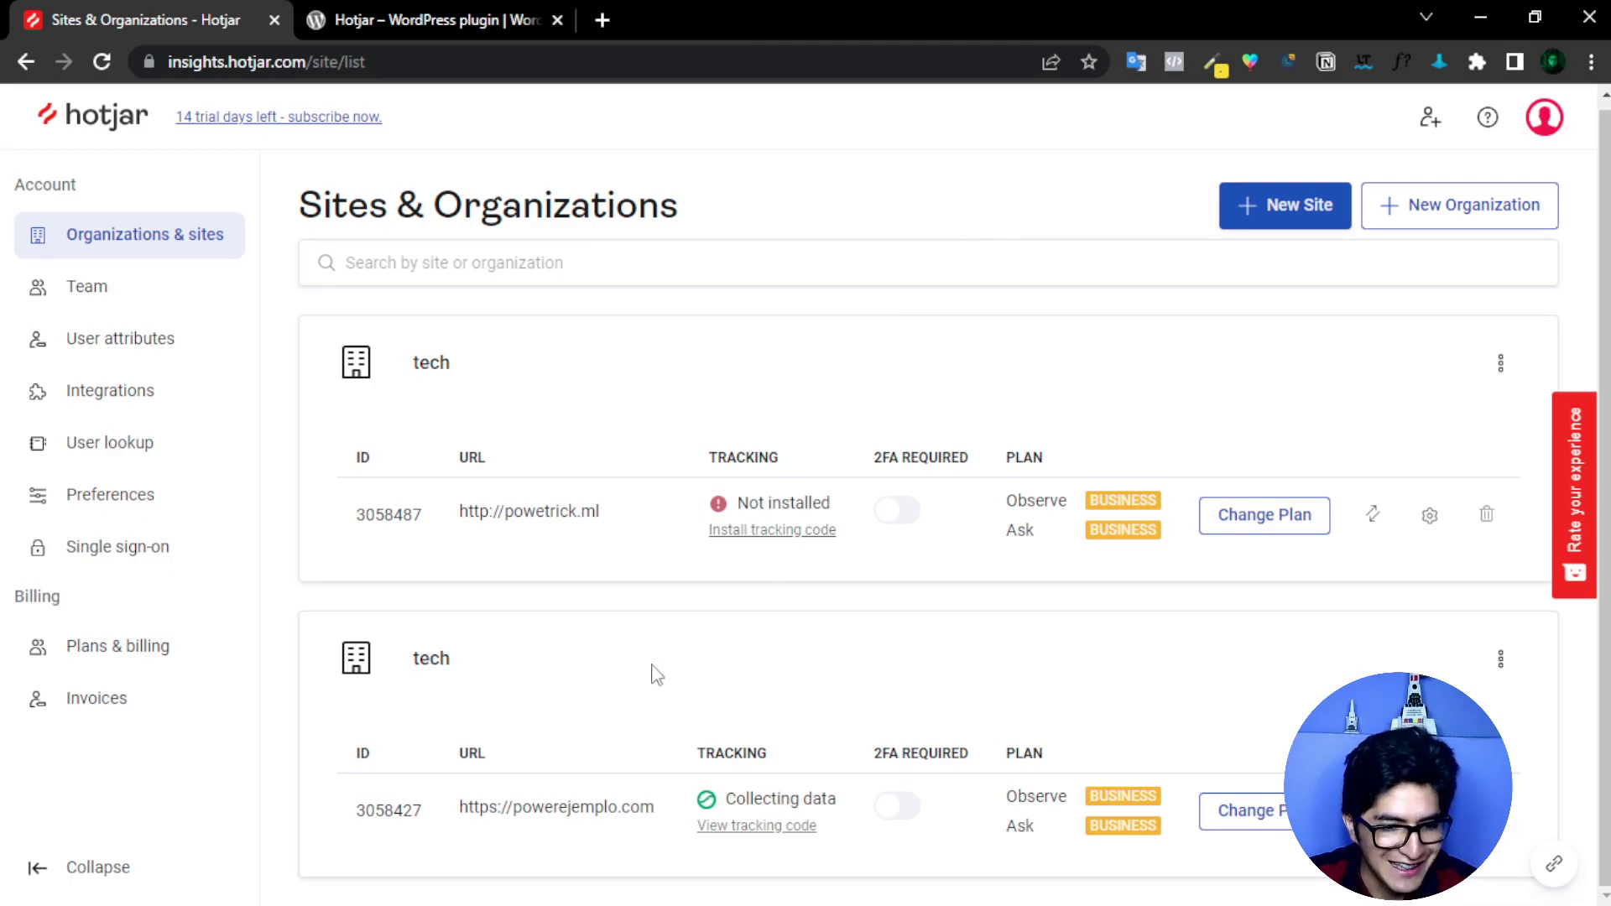
click(804, 530)
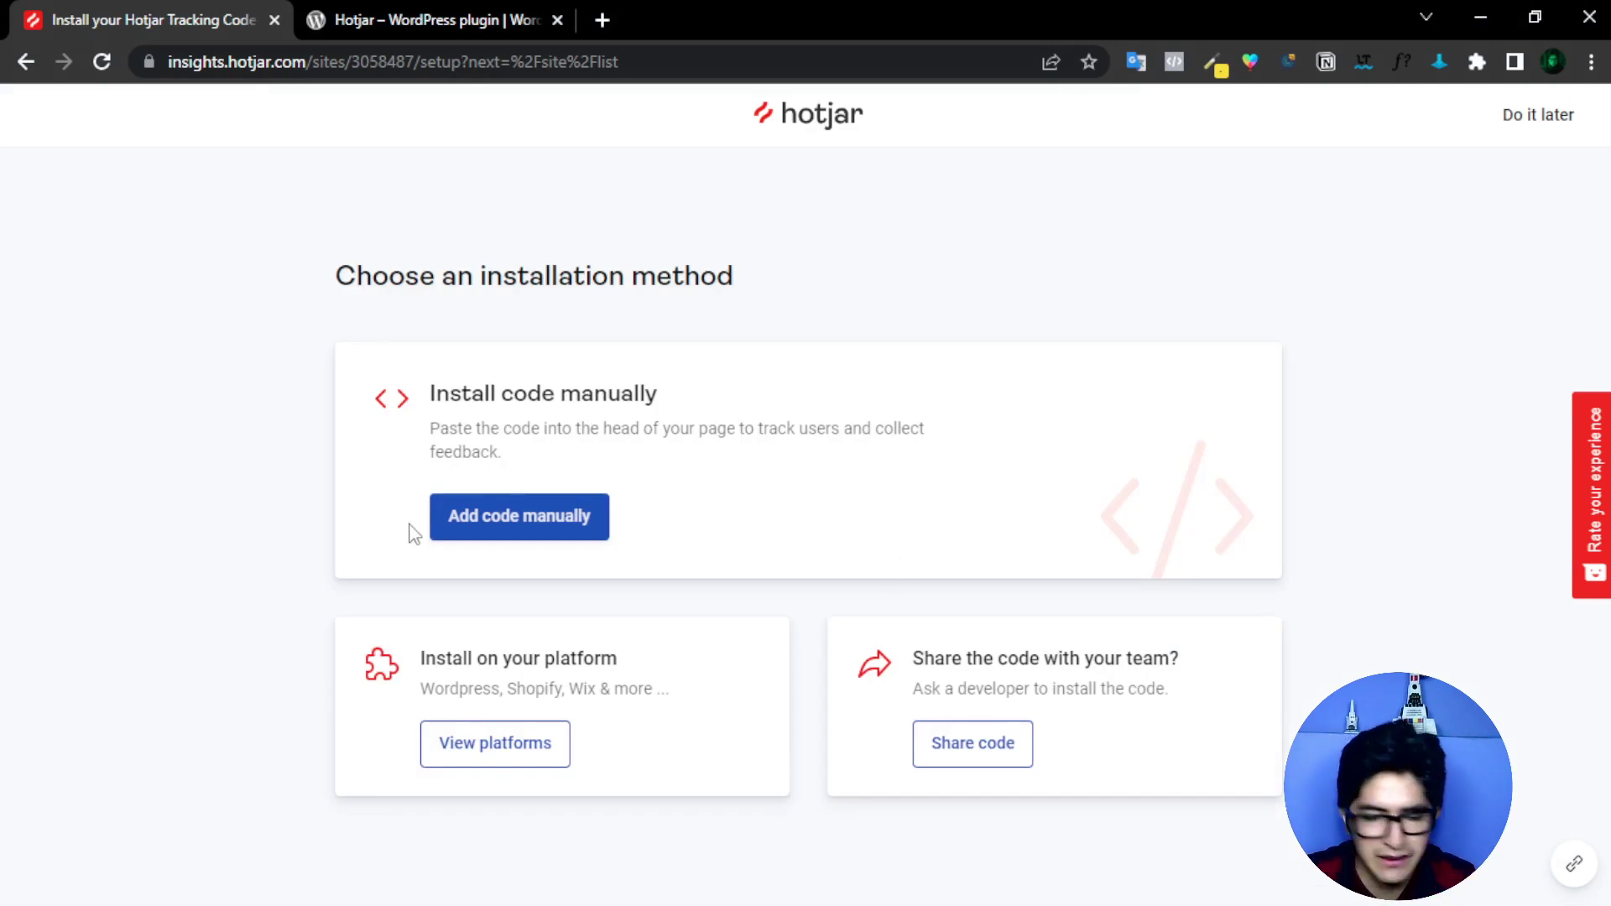
click(528, 519)
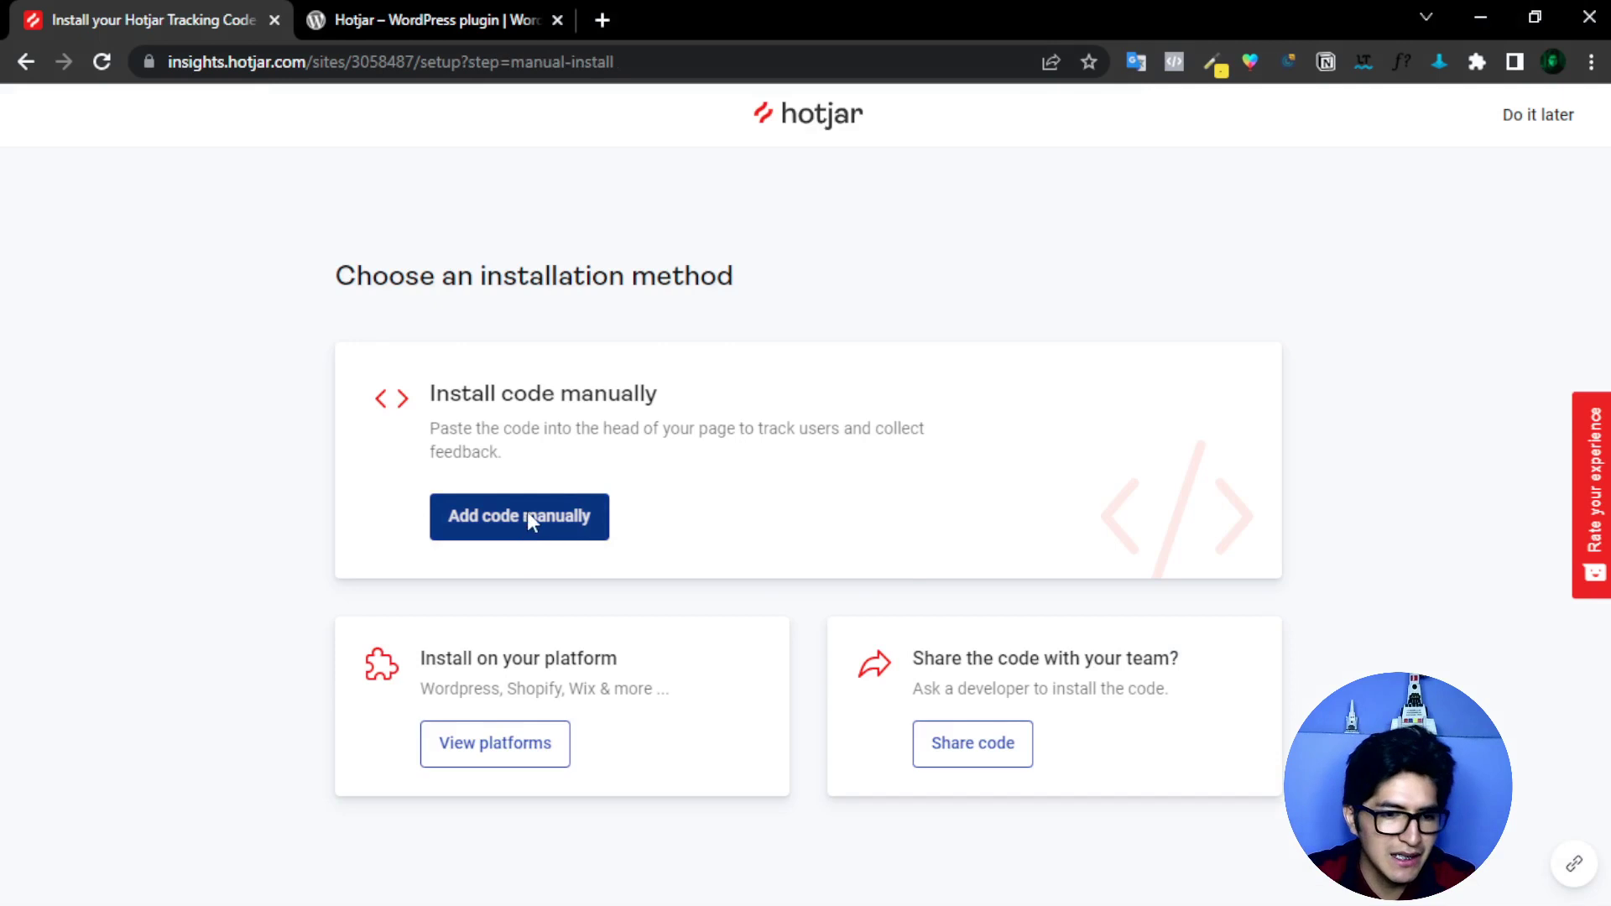
click(1202, 457)
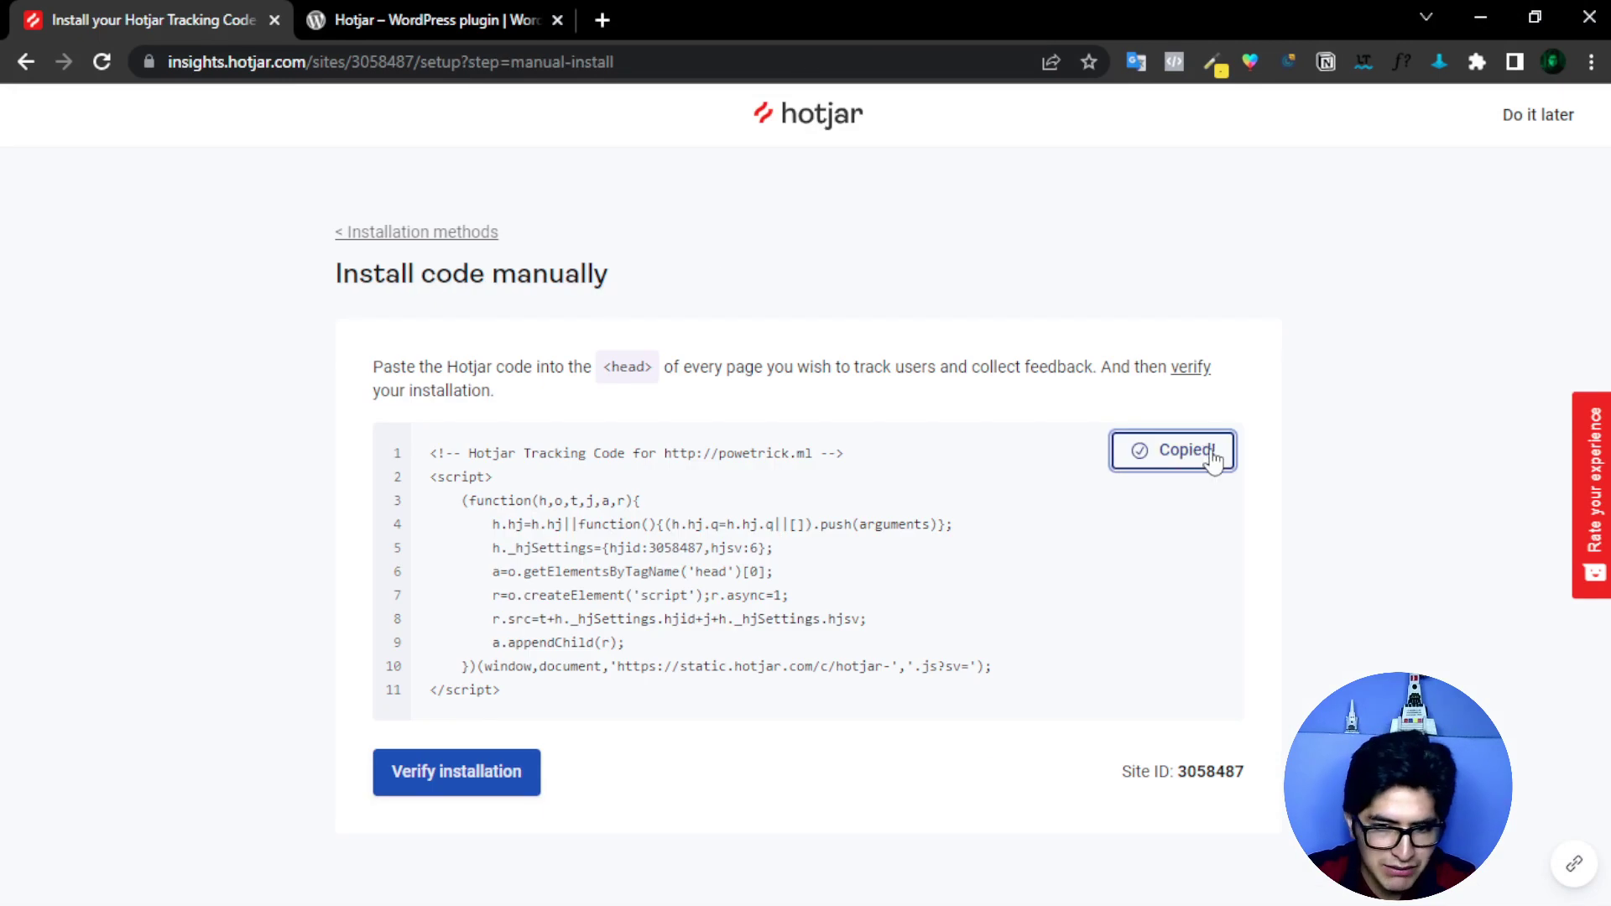
click(359, 242)
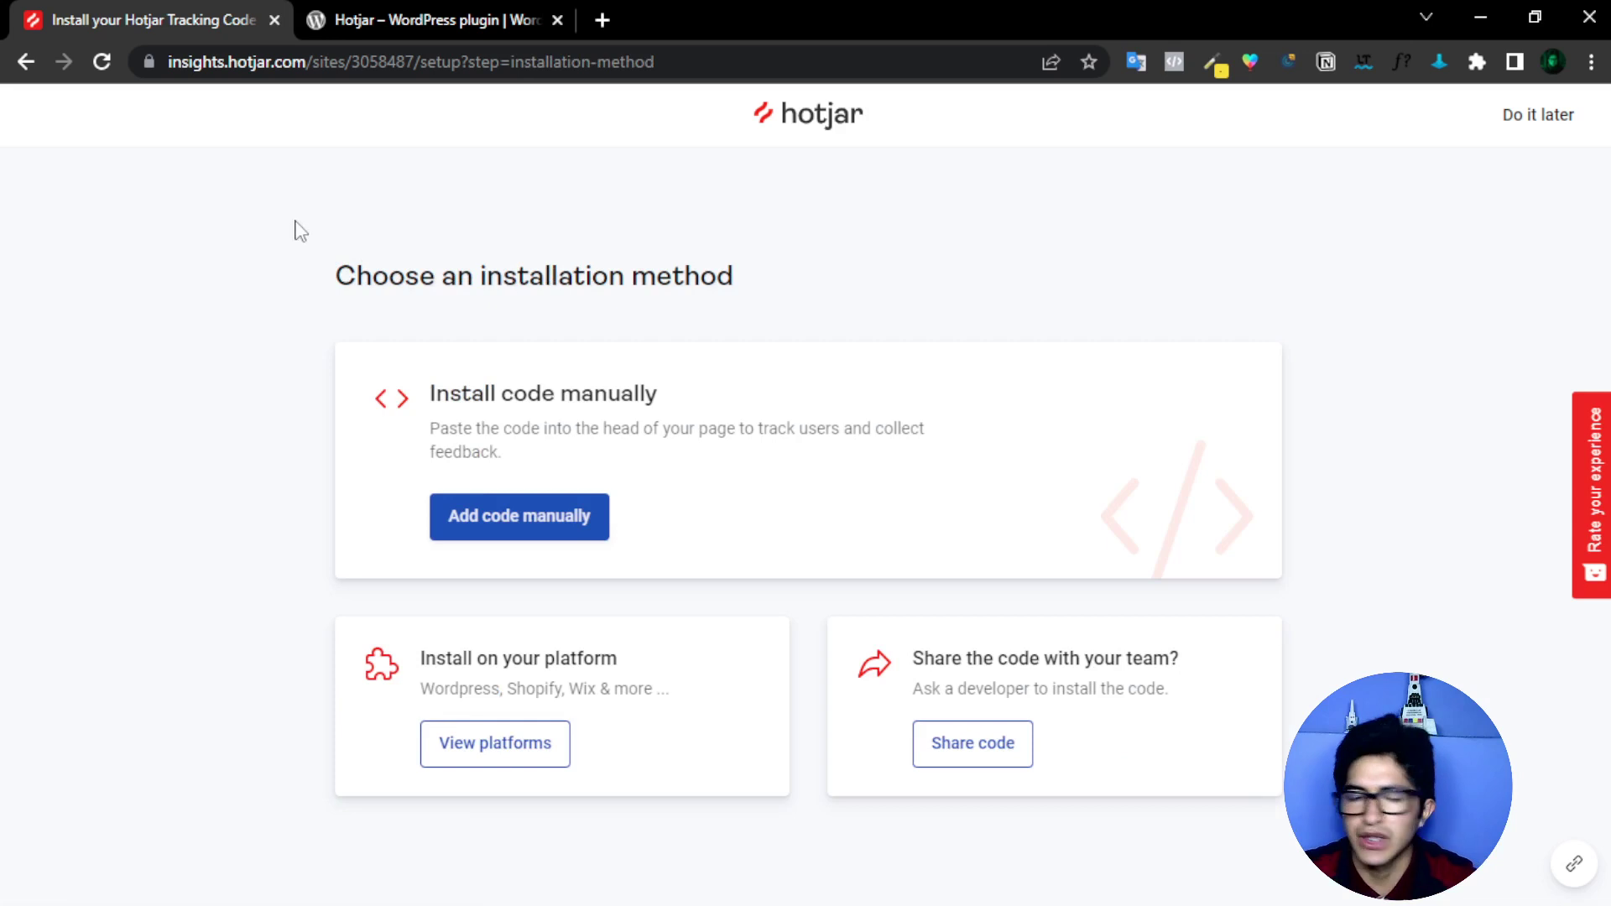
- Open the WordPress instructions among the installation platforms and copy the Hotjar site ID
click(489, 760)
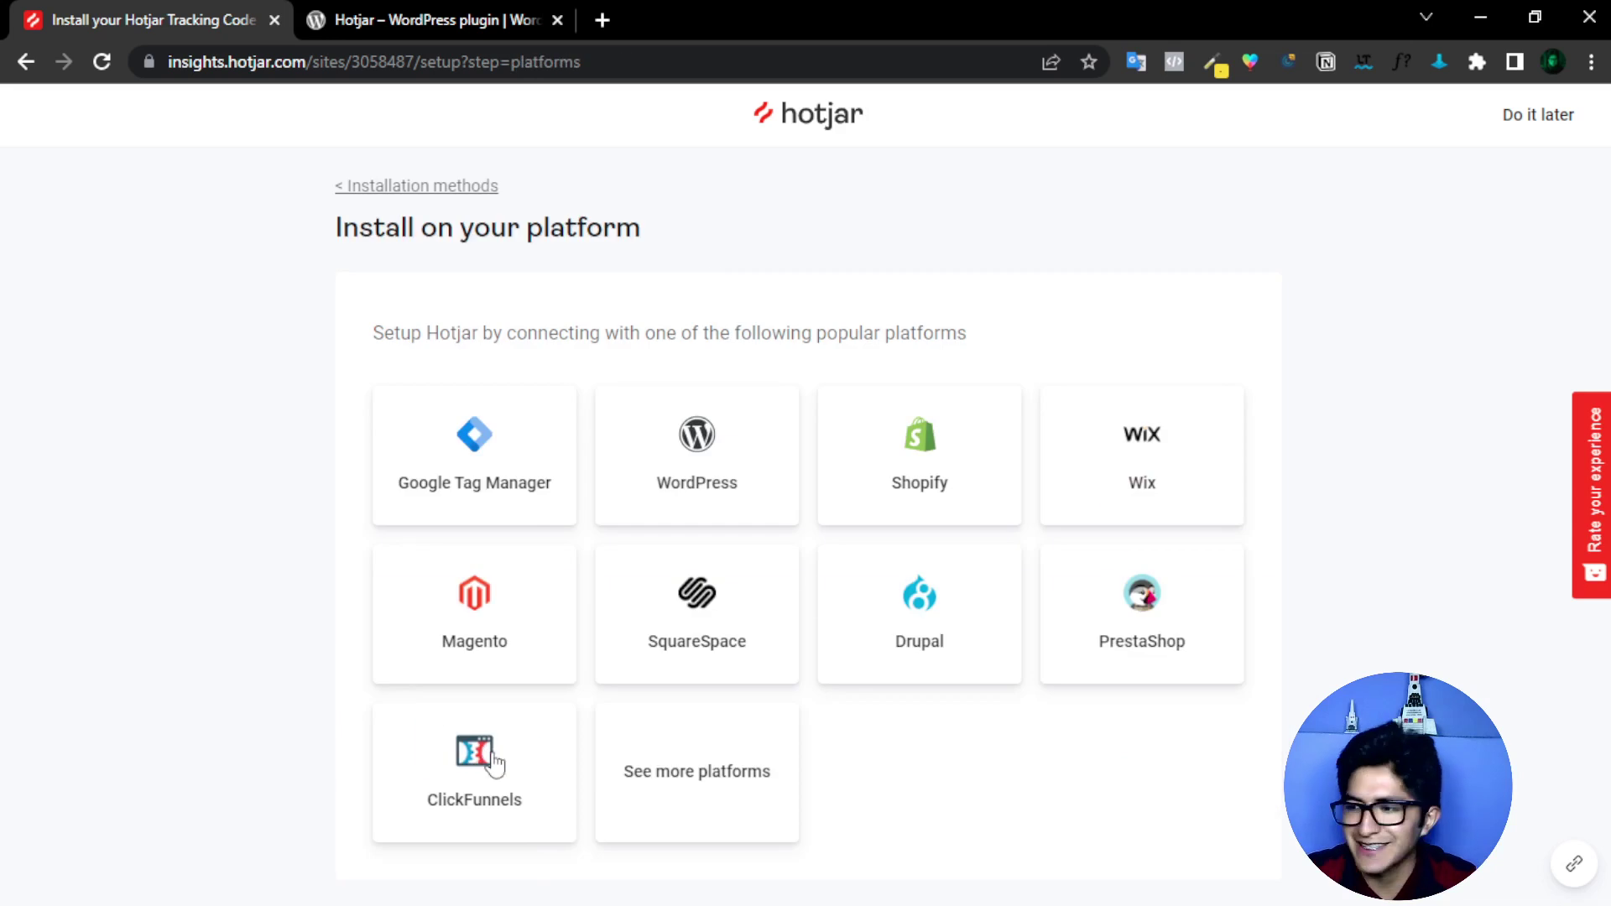
click(740, 474)
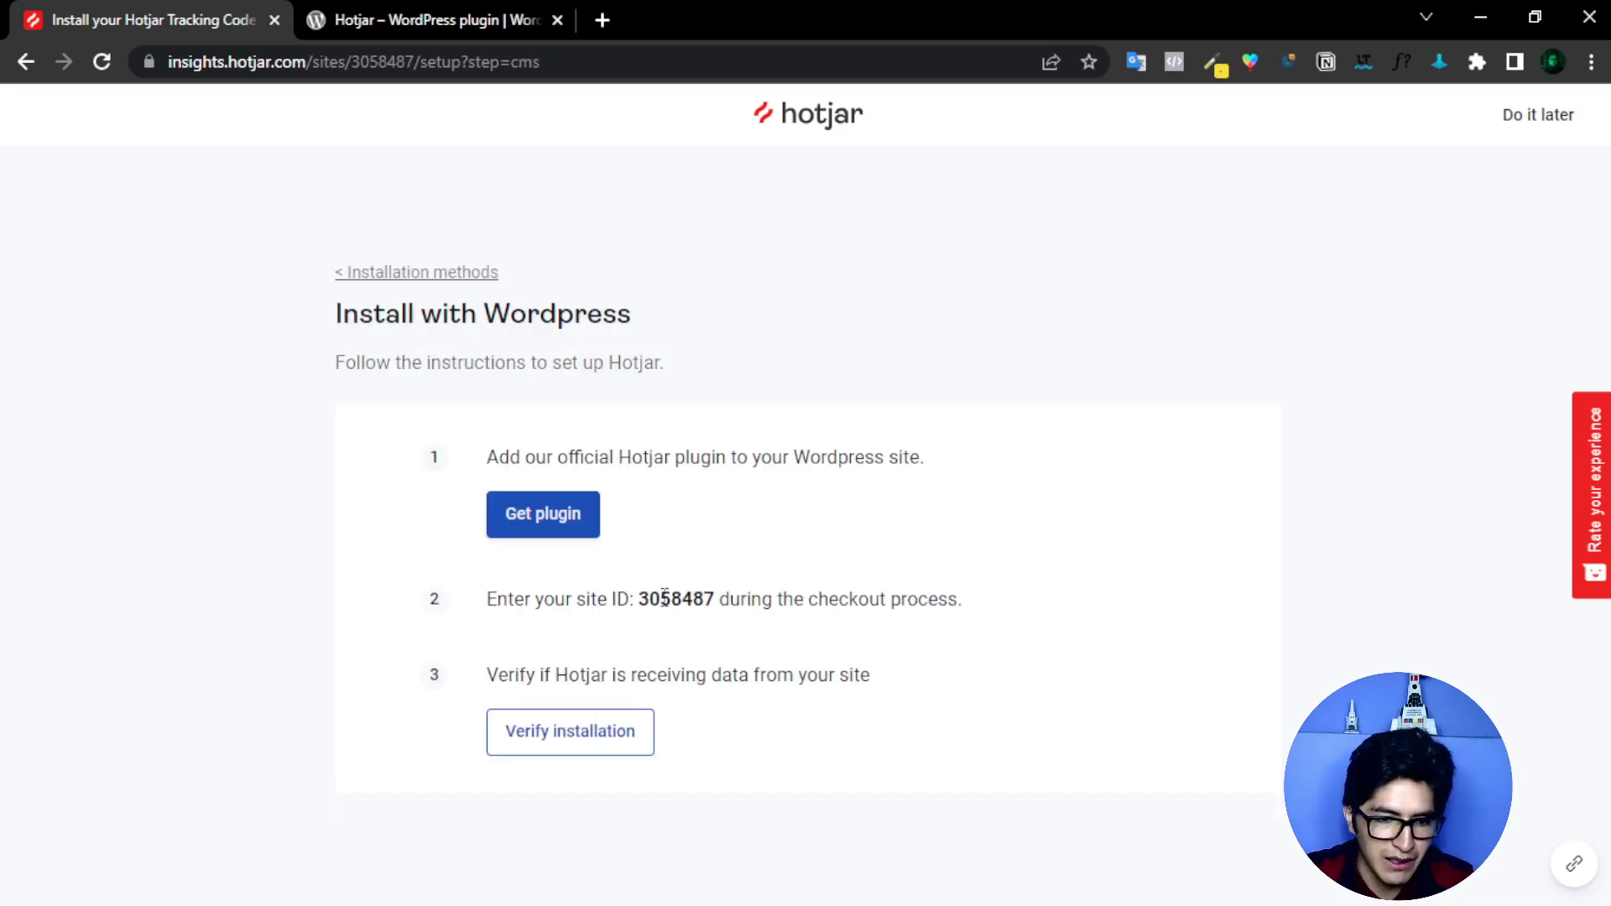
double_click(660, 598)
right_click(663, 598)
click(723, 625)
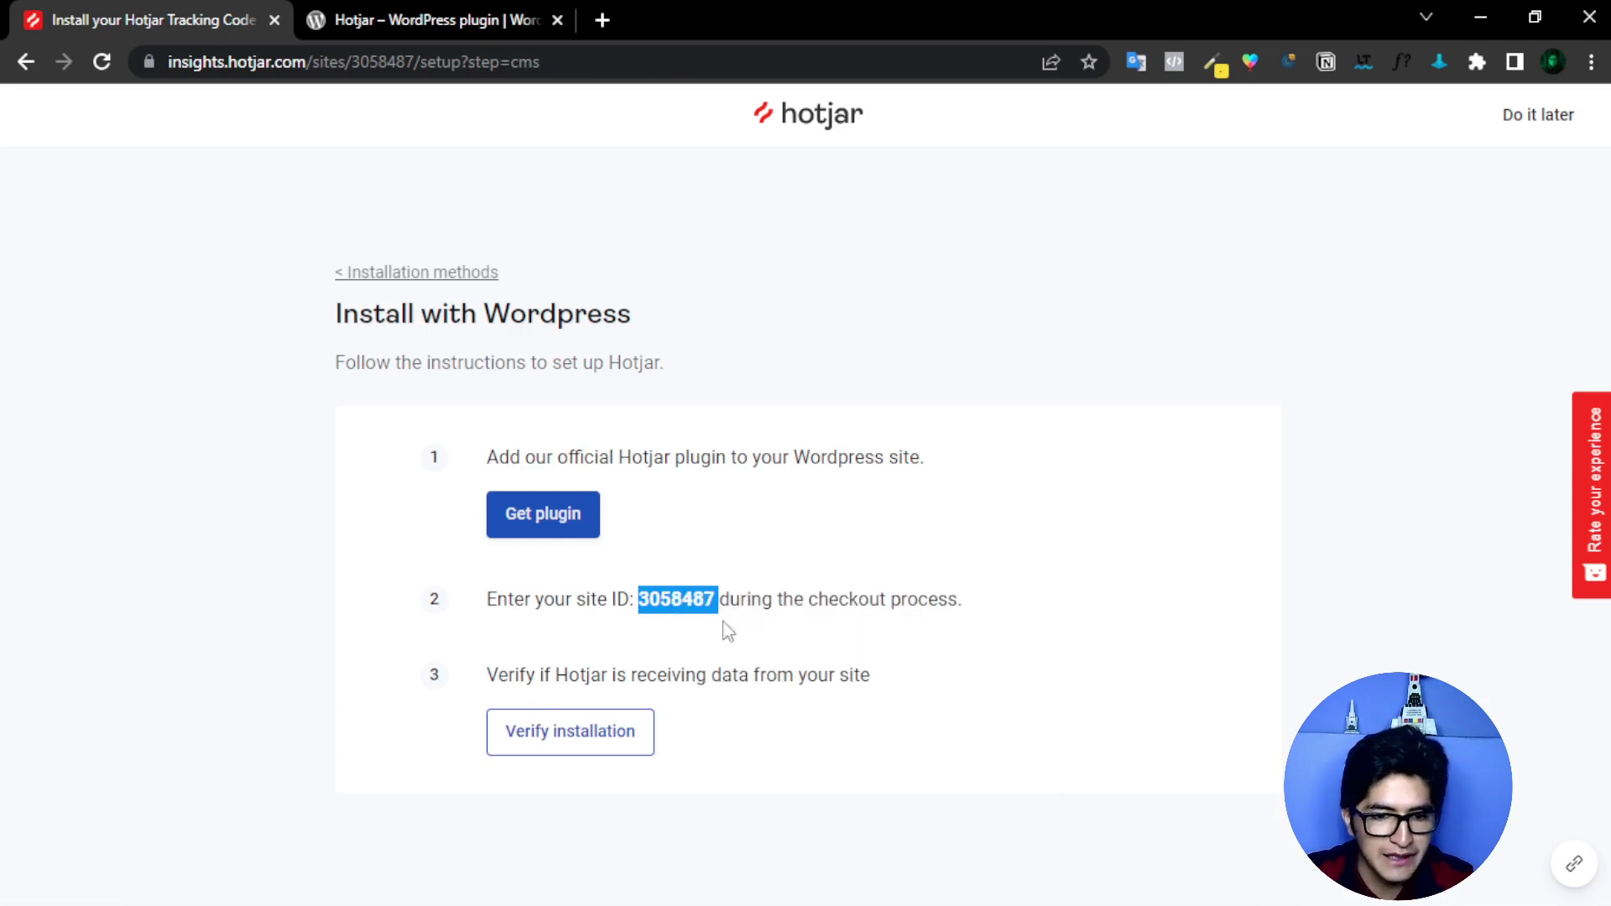
- Switch to the WordPress admin window, reload the installed plugins and open the page for adding a new plugin
mouse_move(504, 891)
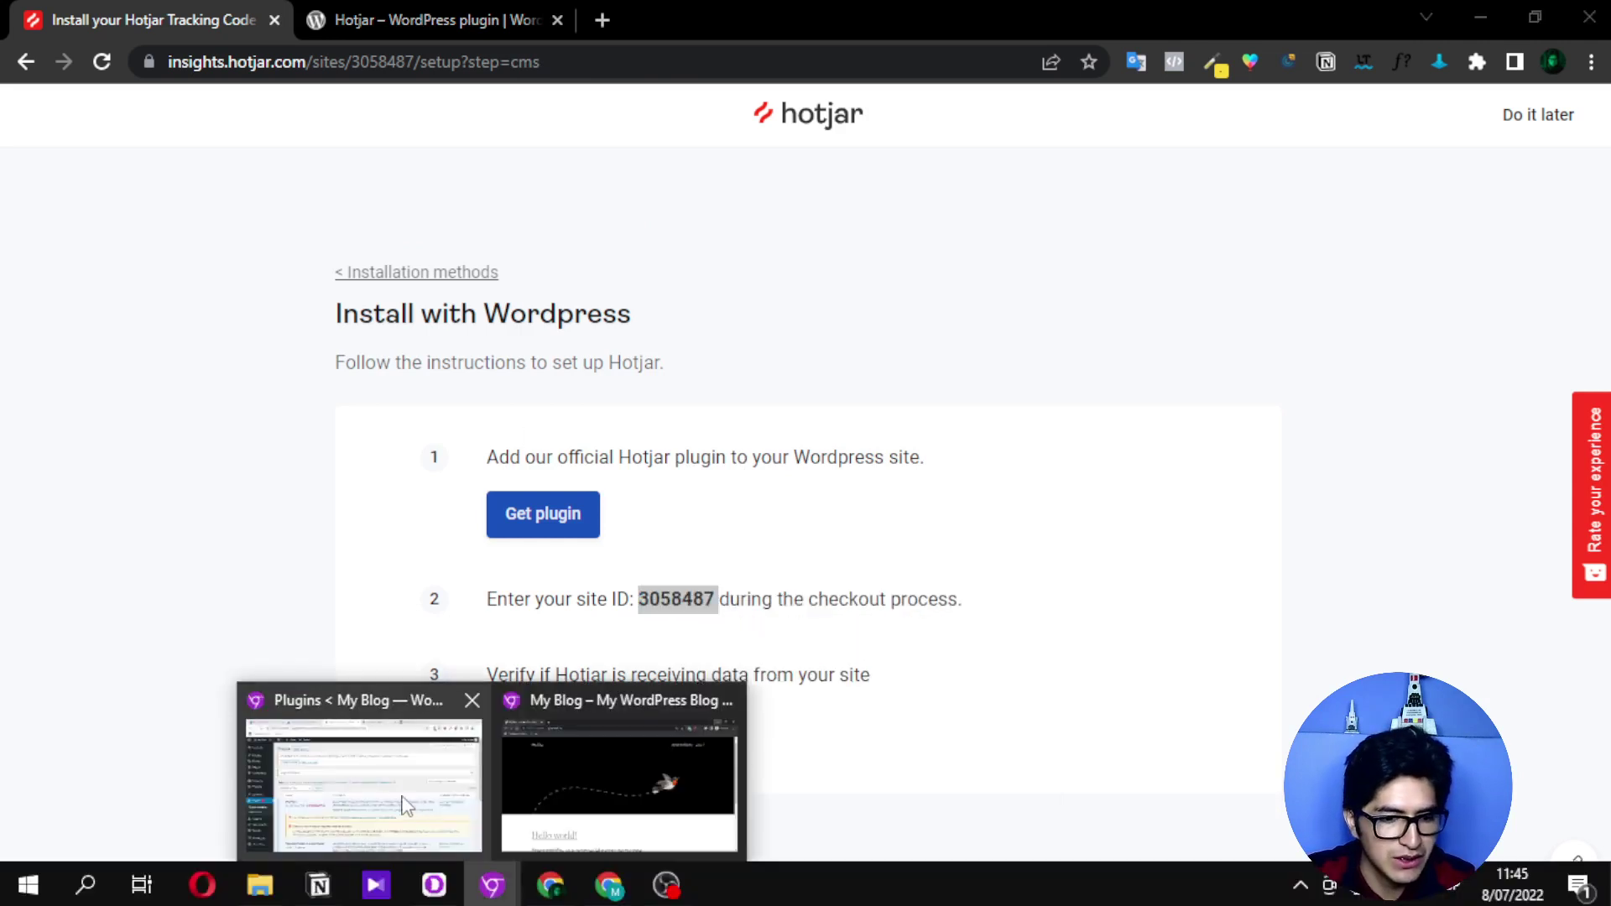
click(388, 776)
click(112, 579)
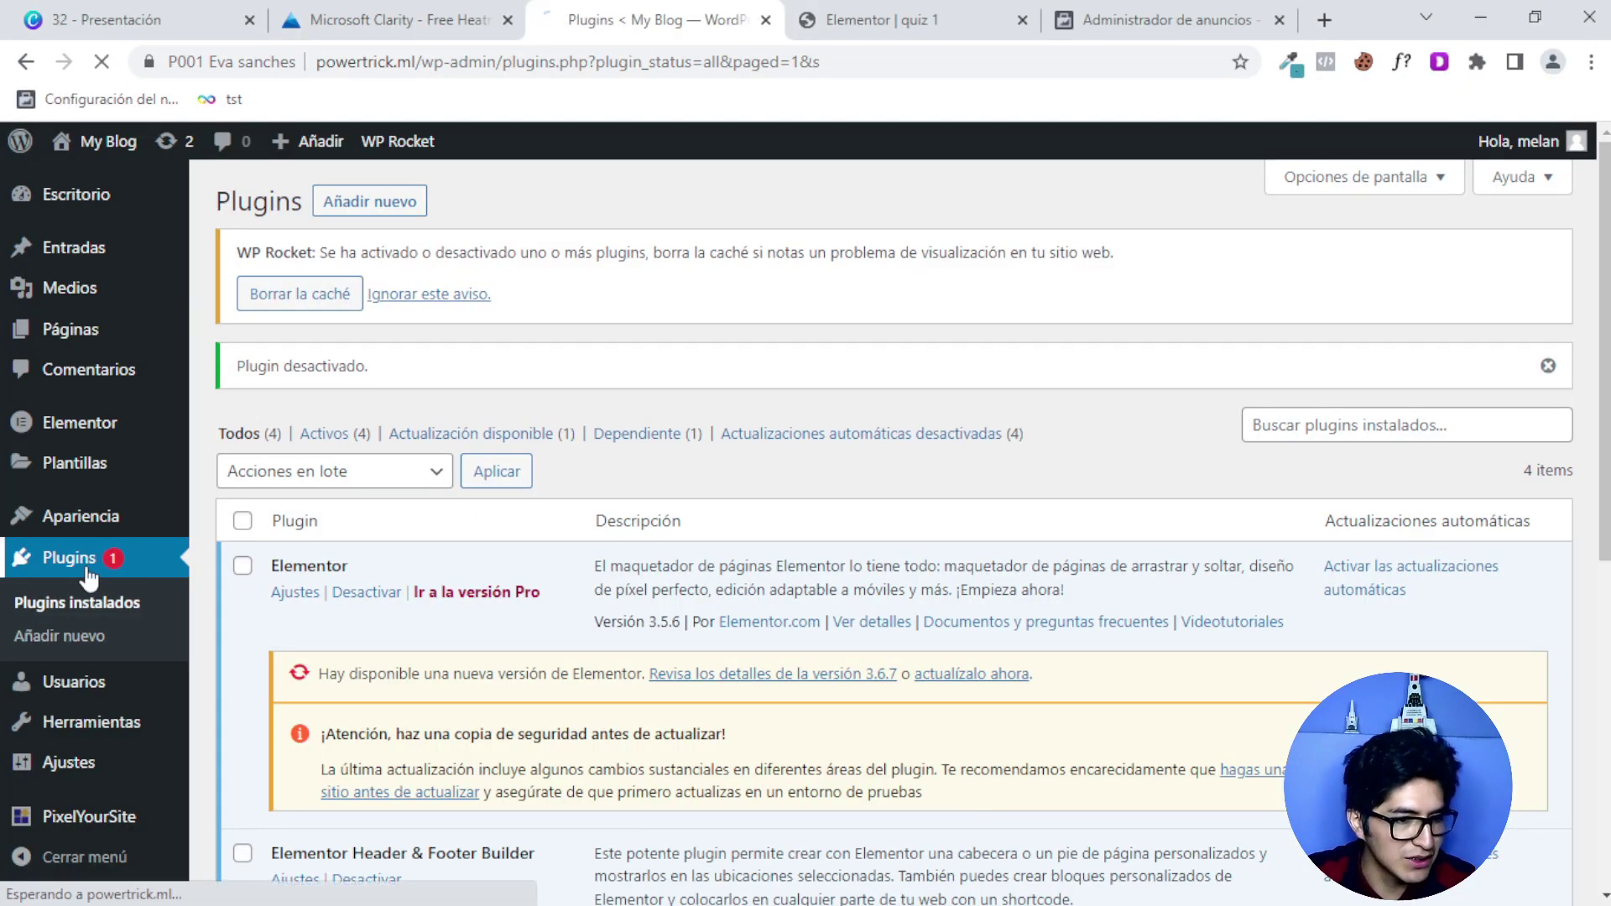
scroll(410, 547, down, 7)
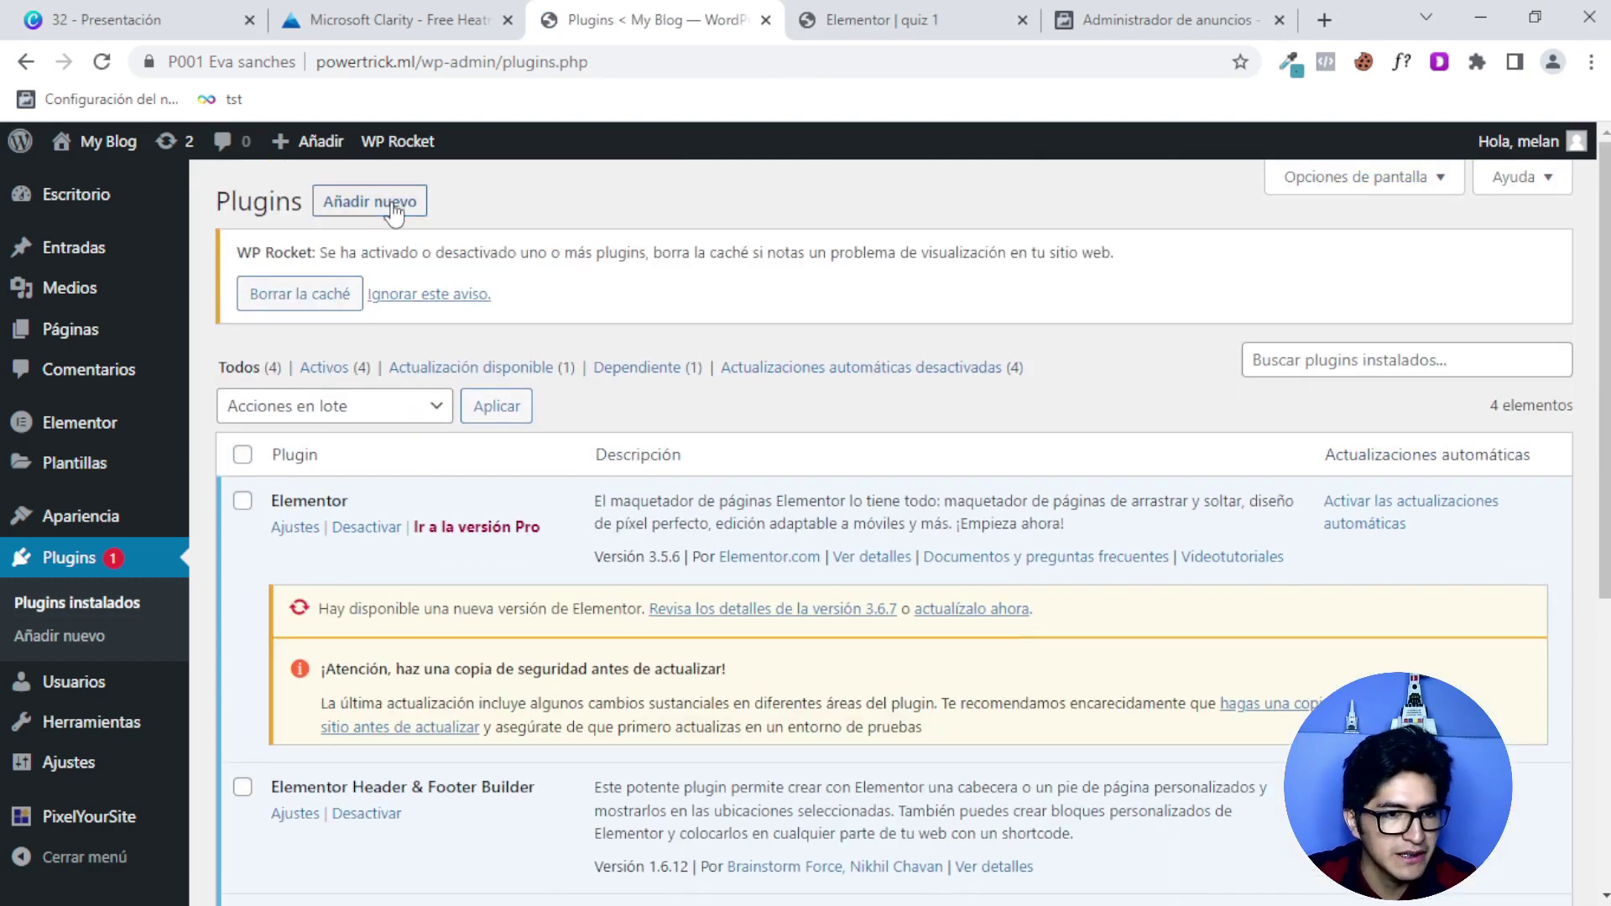
click(395, 206)
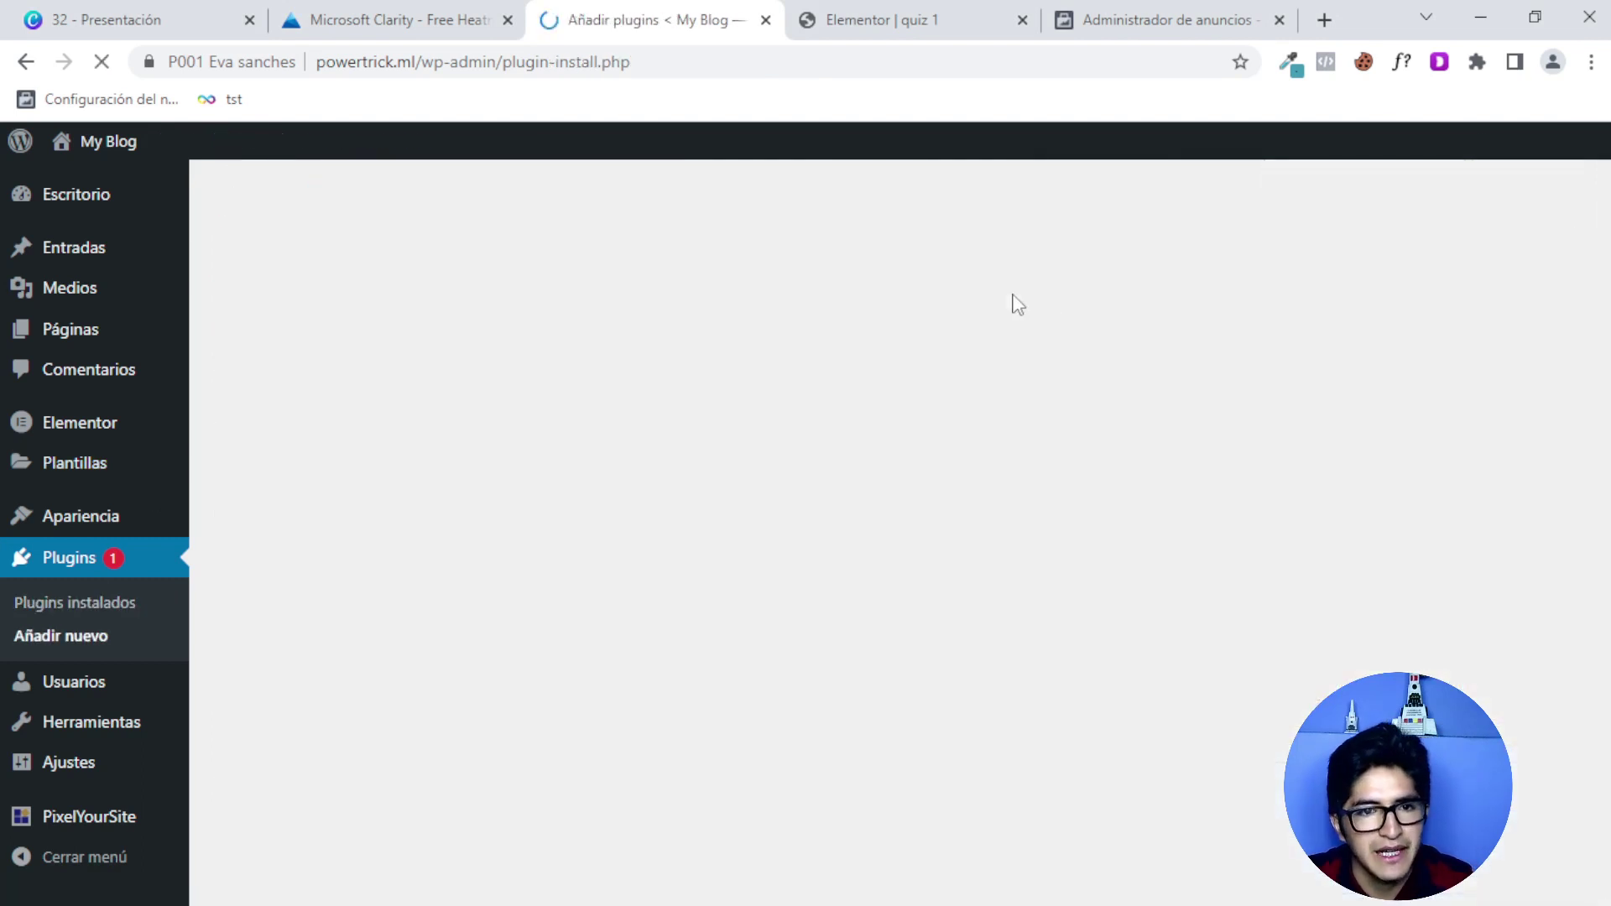
- Search the plugin directory for hotjar, then install and activate the Hotjar plugin published by Hotjar
click(1294, 372)
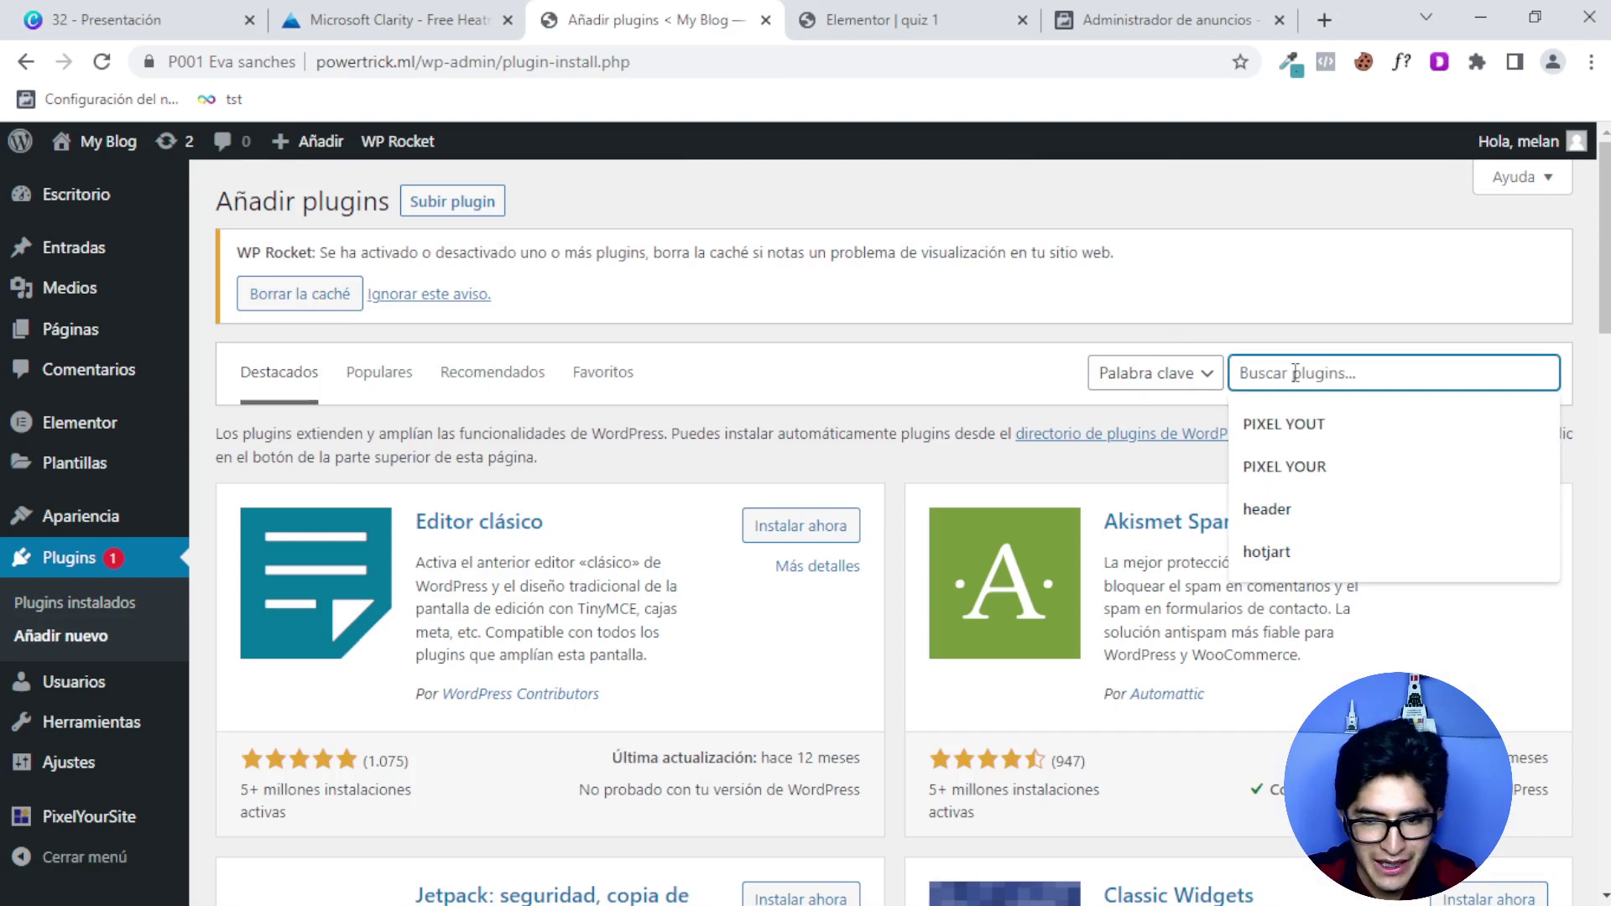
text(hotjar)
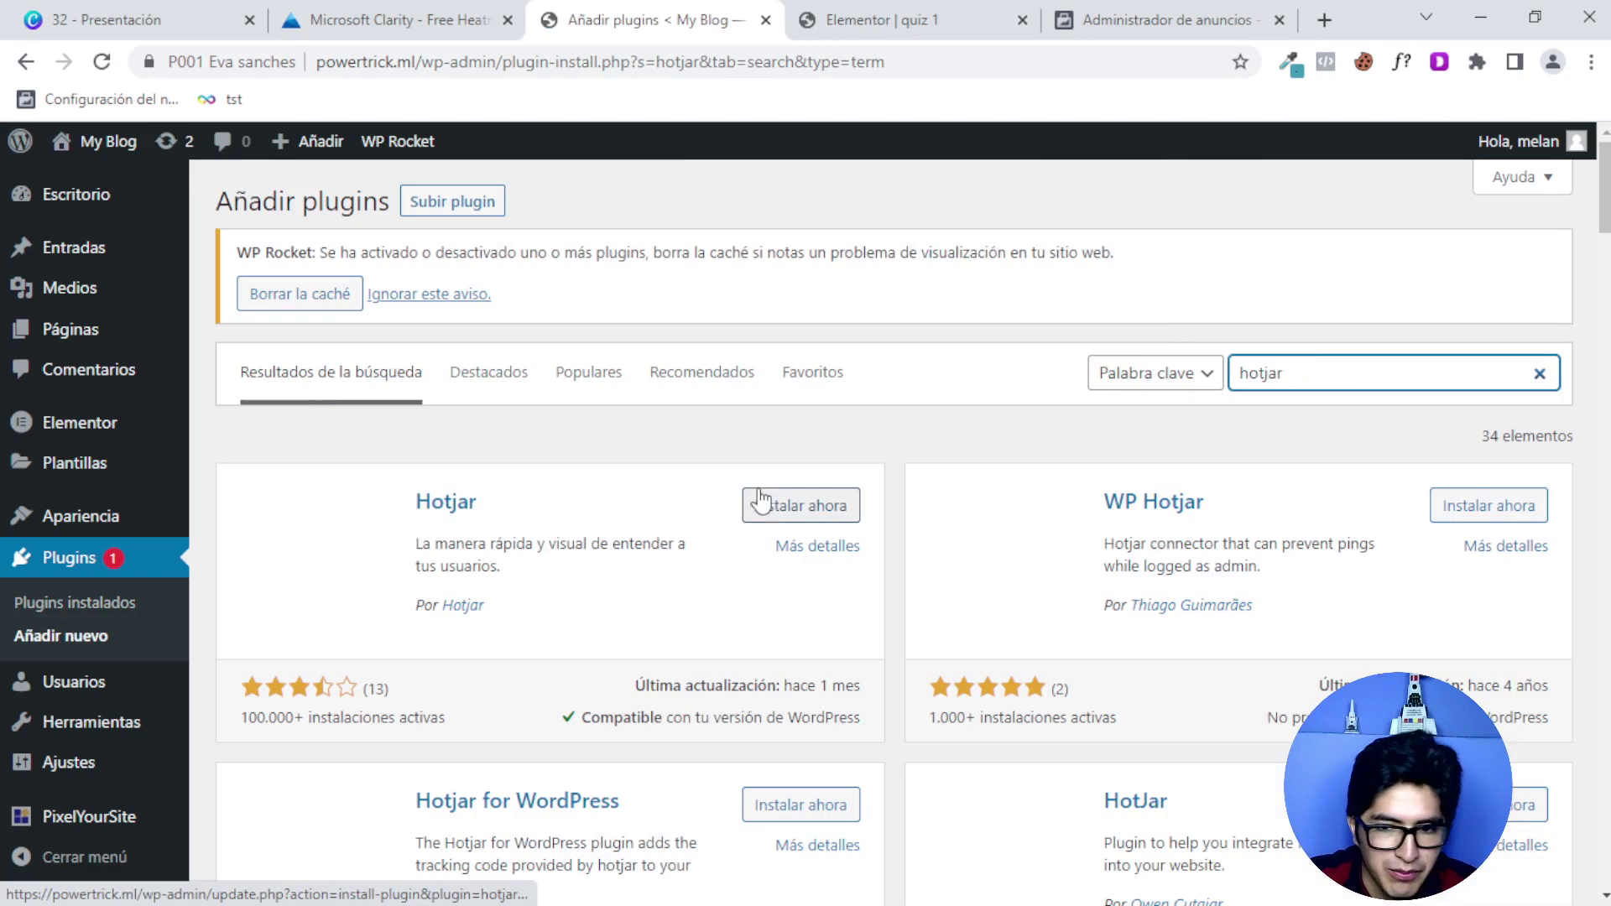
click(801, 513)
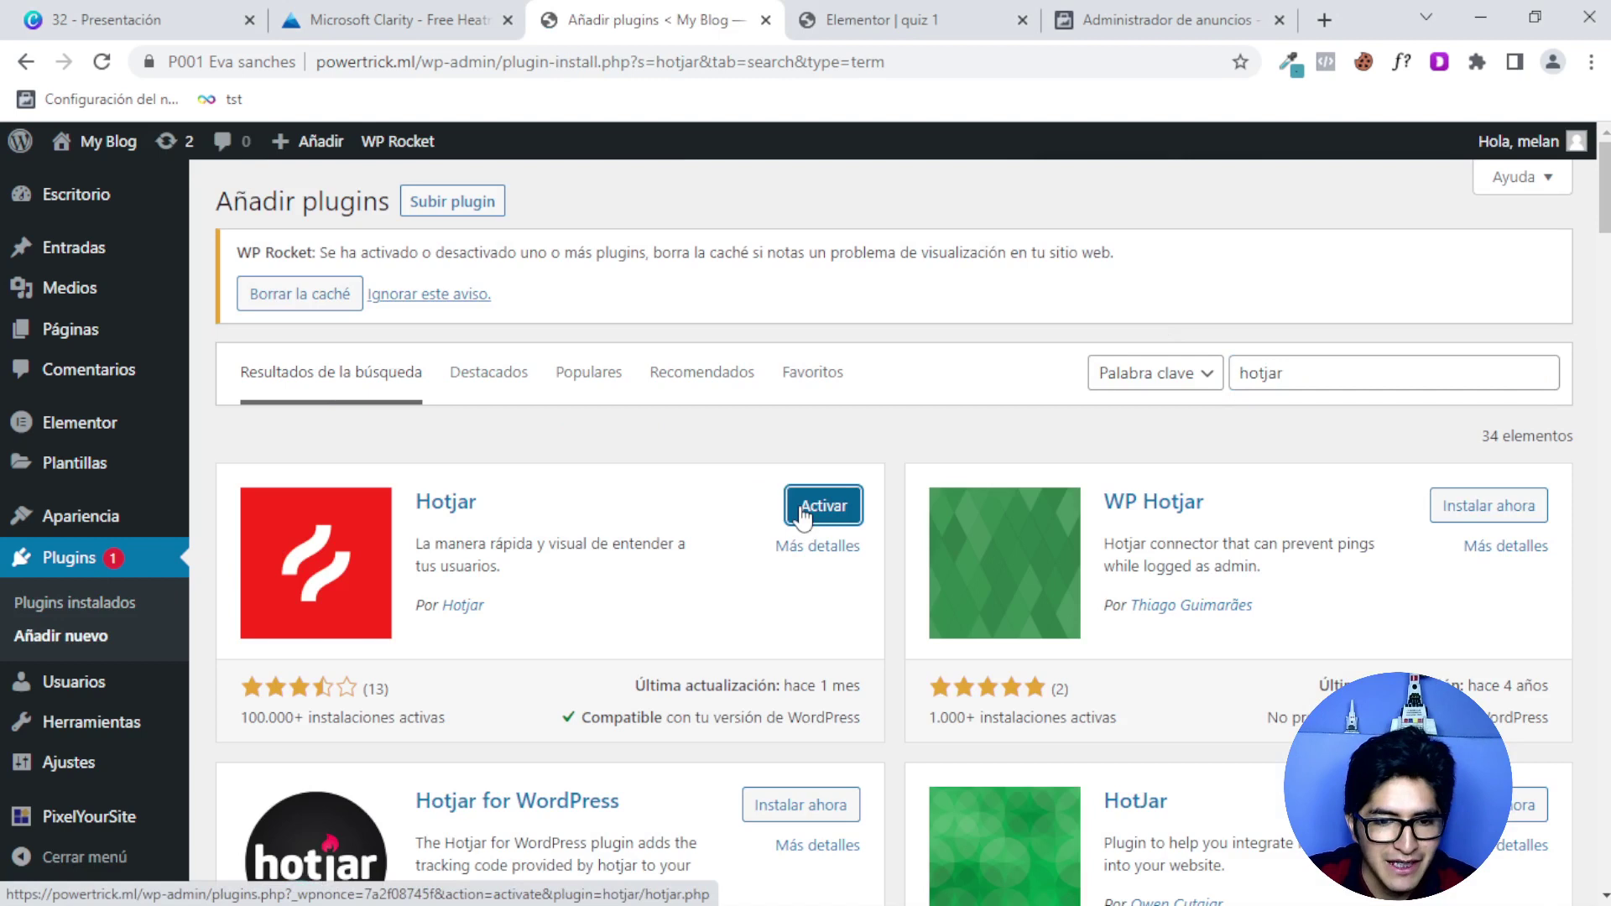
click(805, 513)
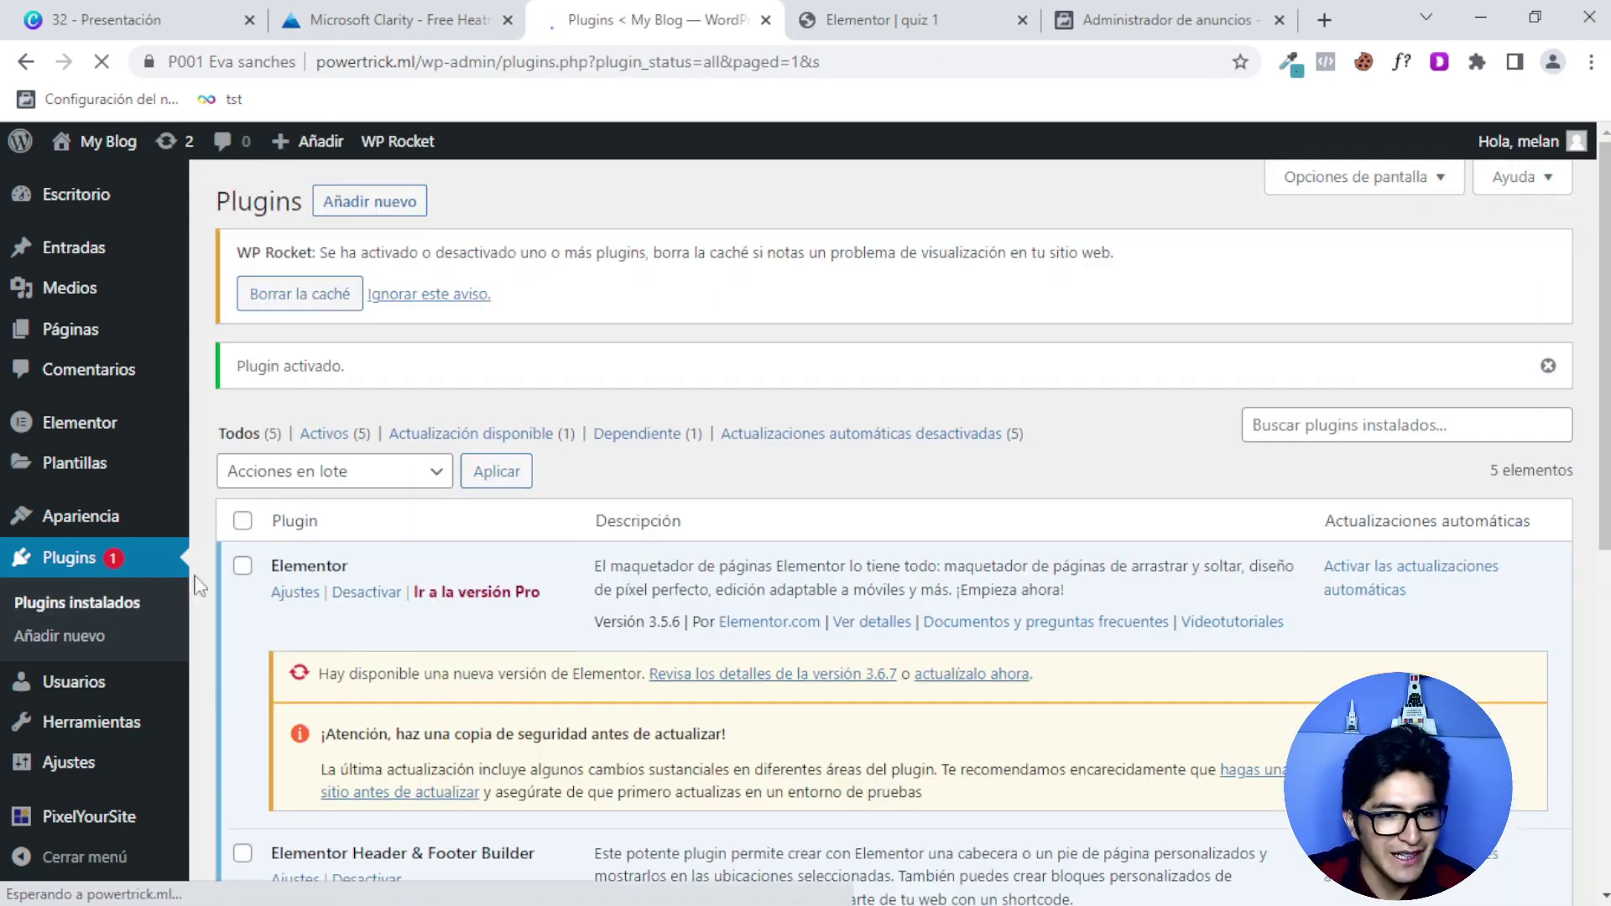
- Open the Hotjar plugin's settings in WordPress and enter 3058487 as the Hotjar ID
scroll(34, 516, down, 2)
mouse_move(80, 753)
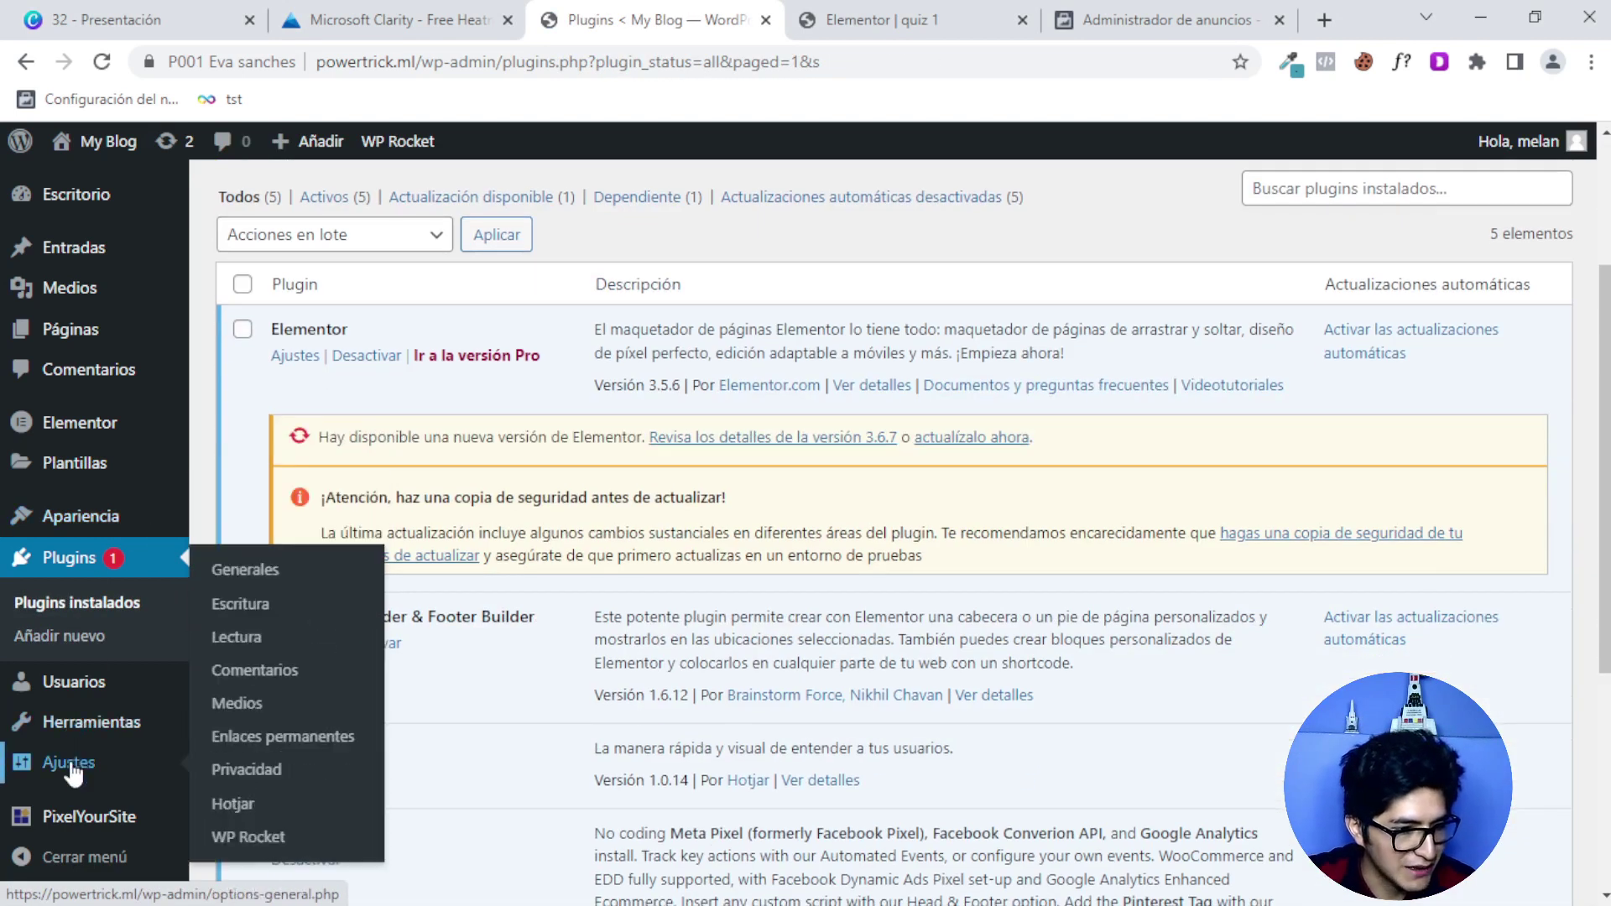
click(233, 808)
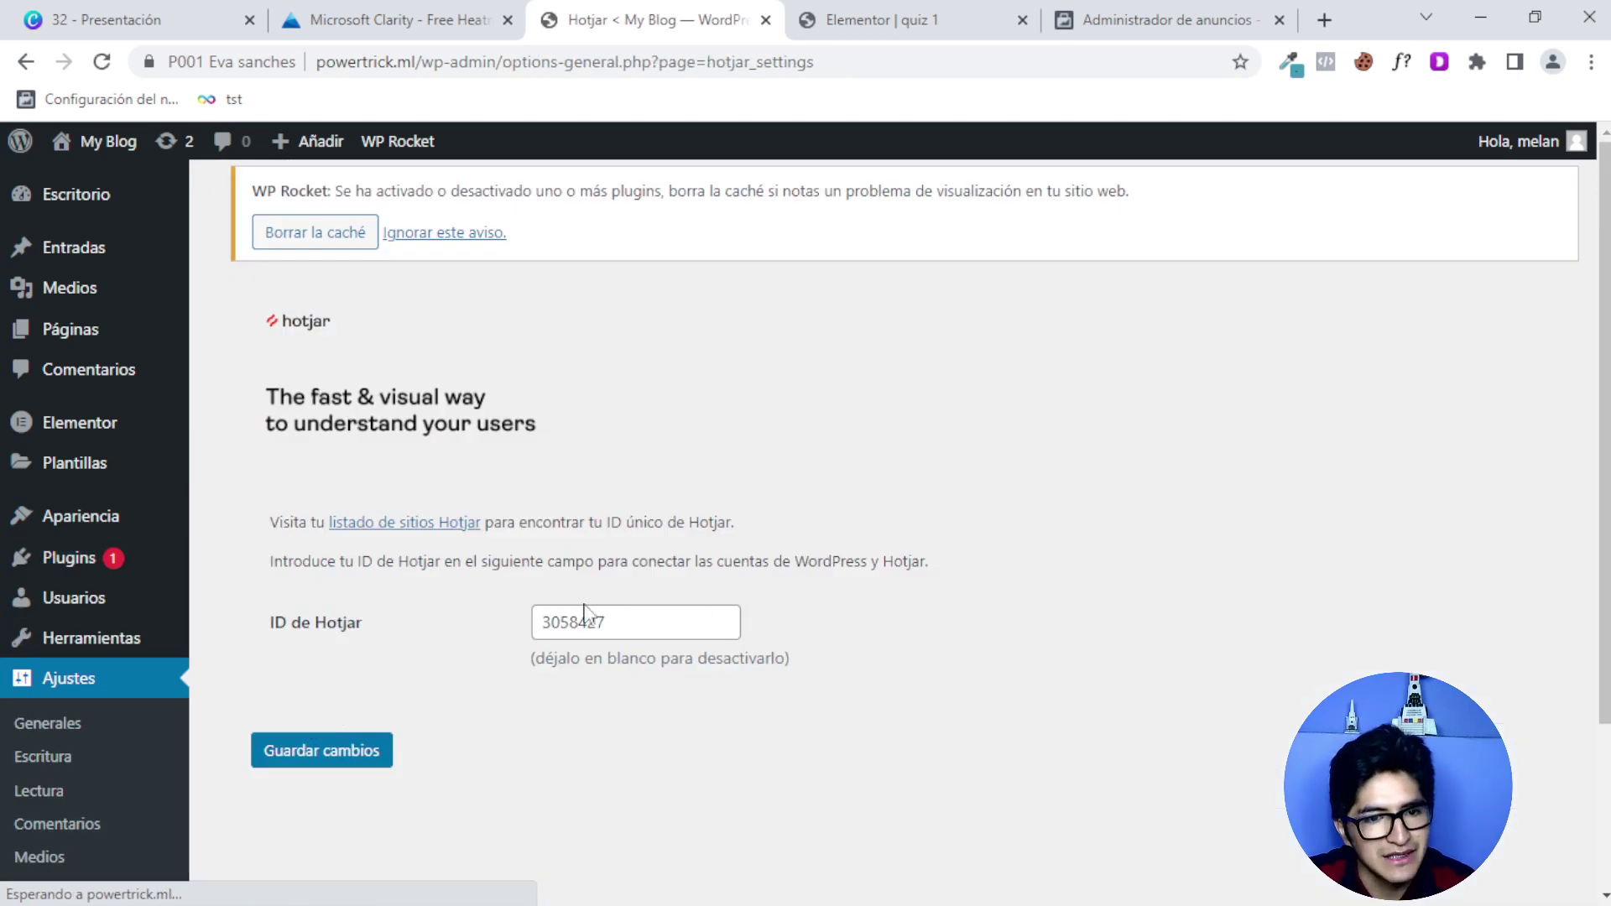
click(635, 623)
drag(635, 623, 507, 631)
text(3058487)
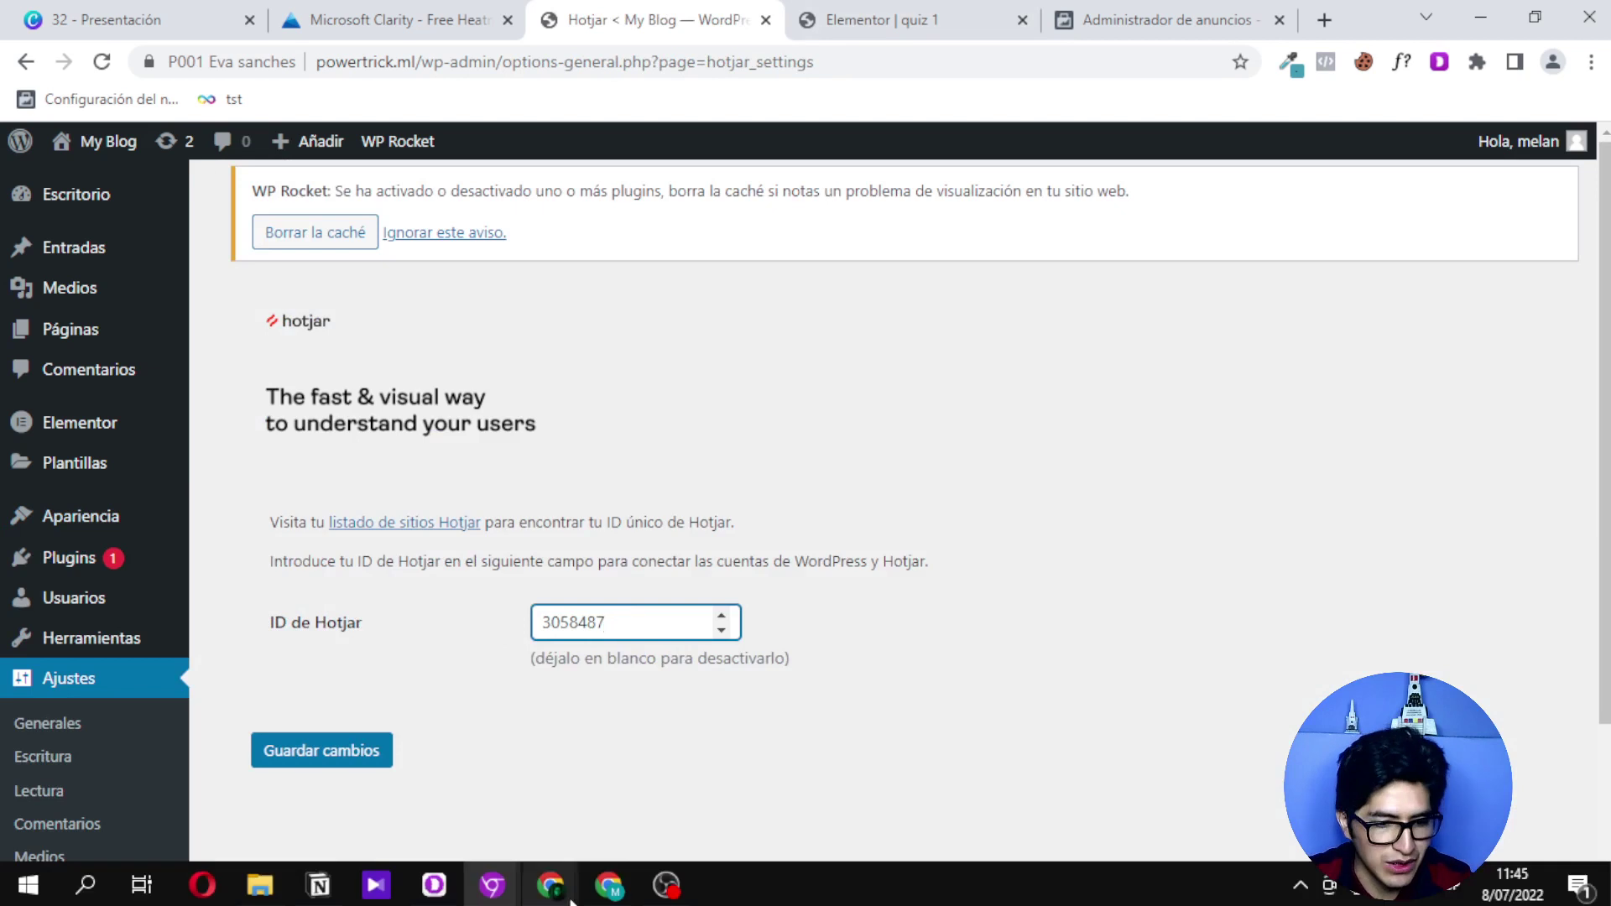
- Copy the site ID again from the Hotjar installation page, paste it over the plugin's Hotjar ID and save the changes
click(610, 896)
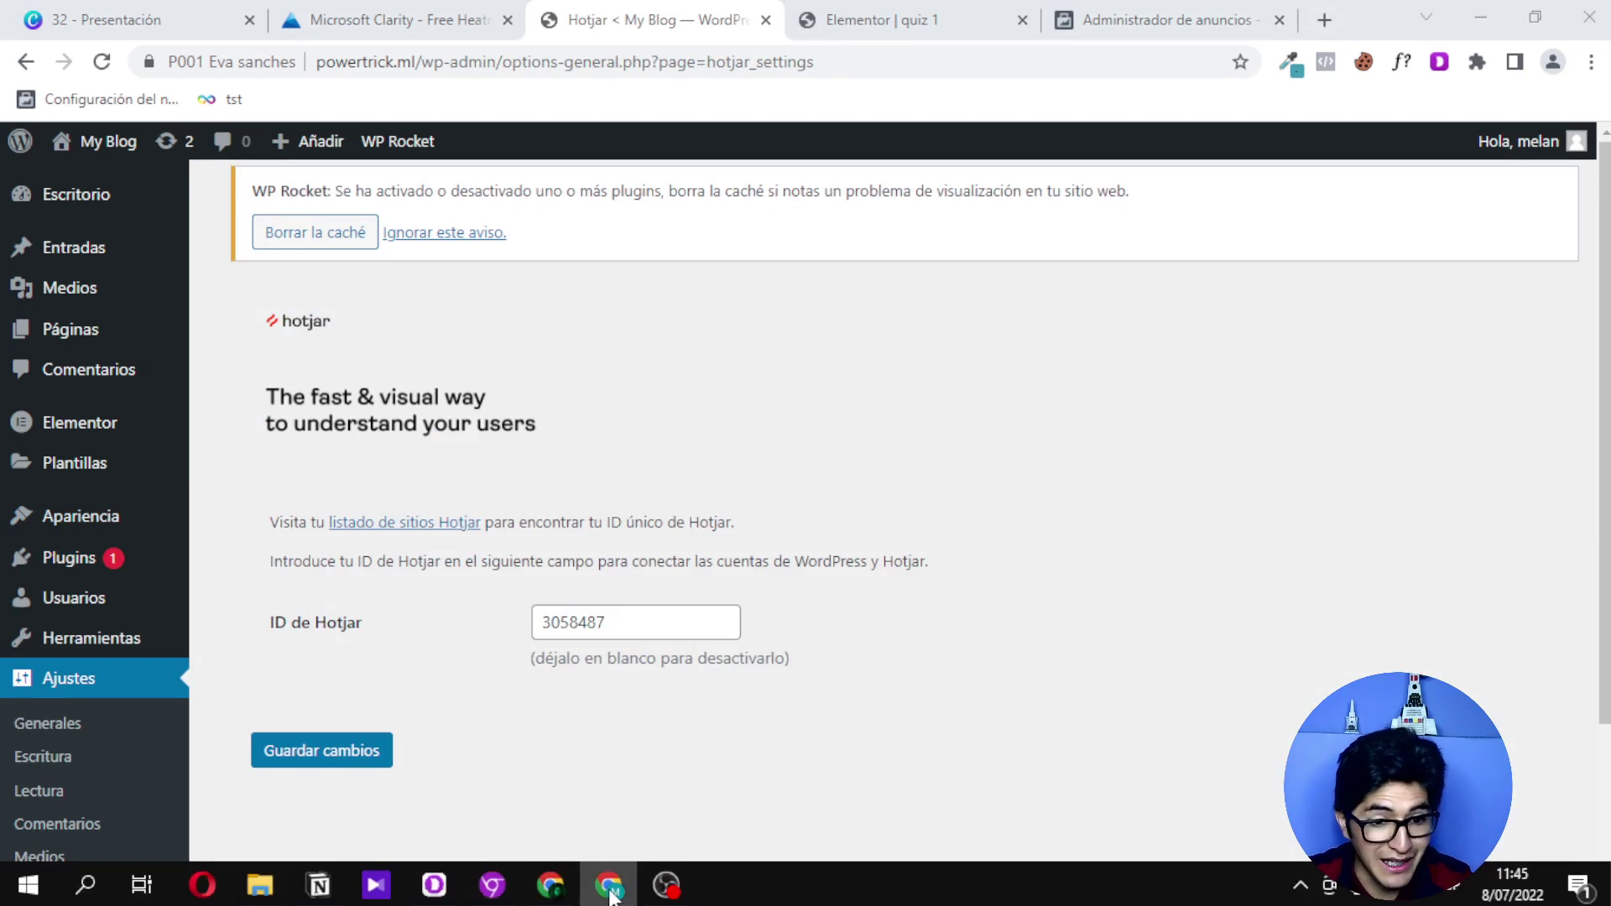
click(550, 885)
click(651, 770)
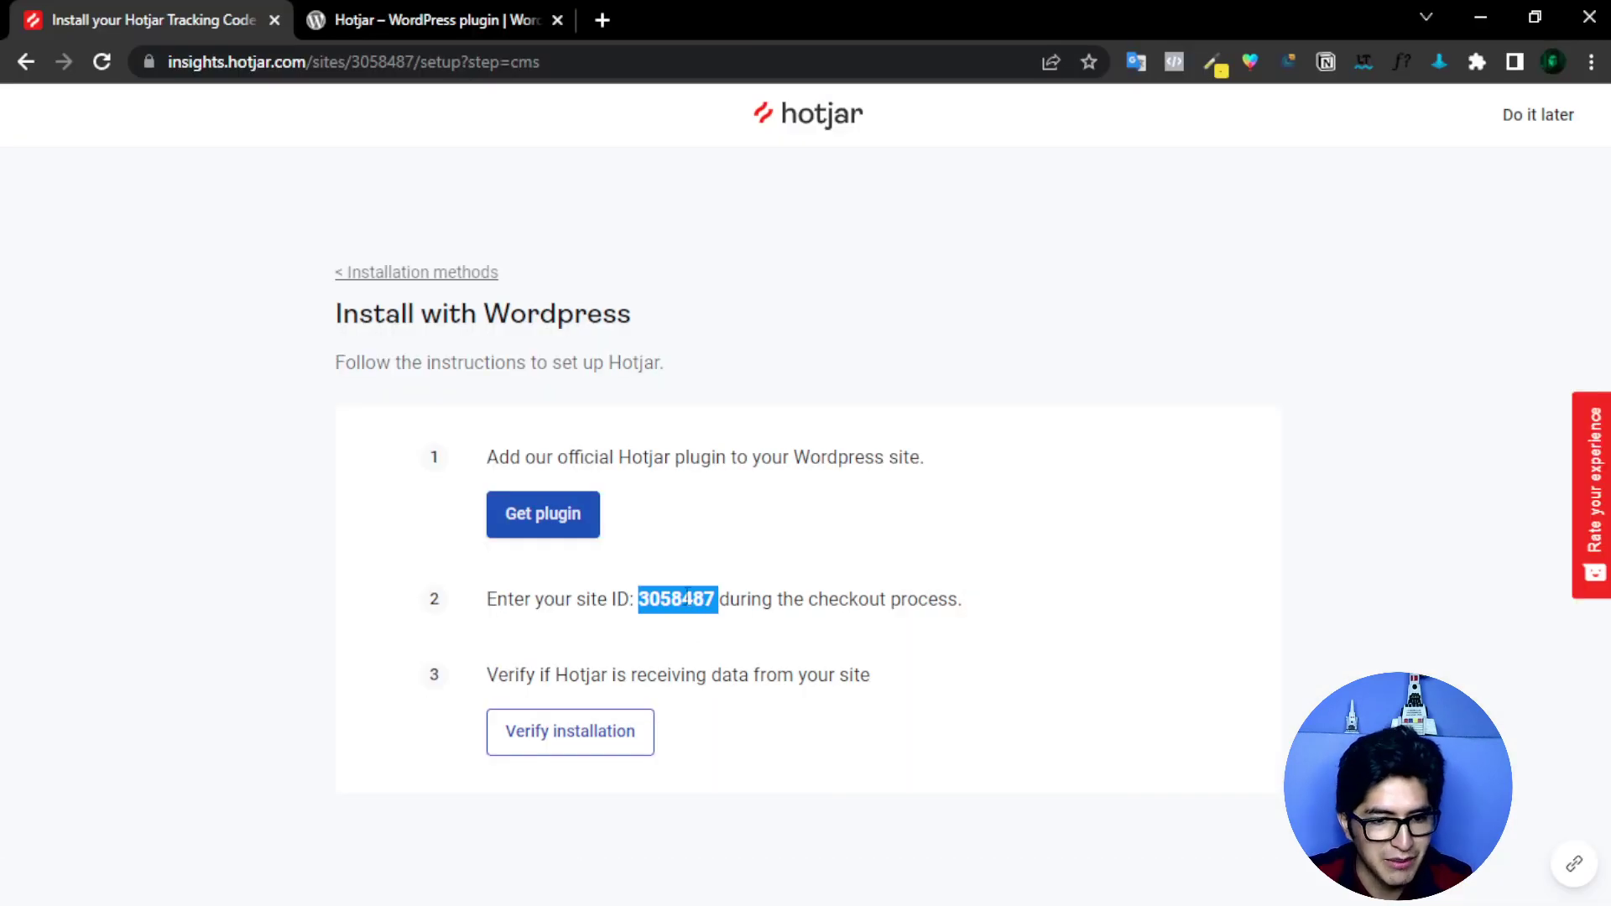
right_click(690, 599)
click(741, 615)
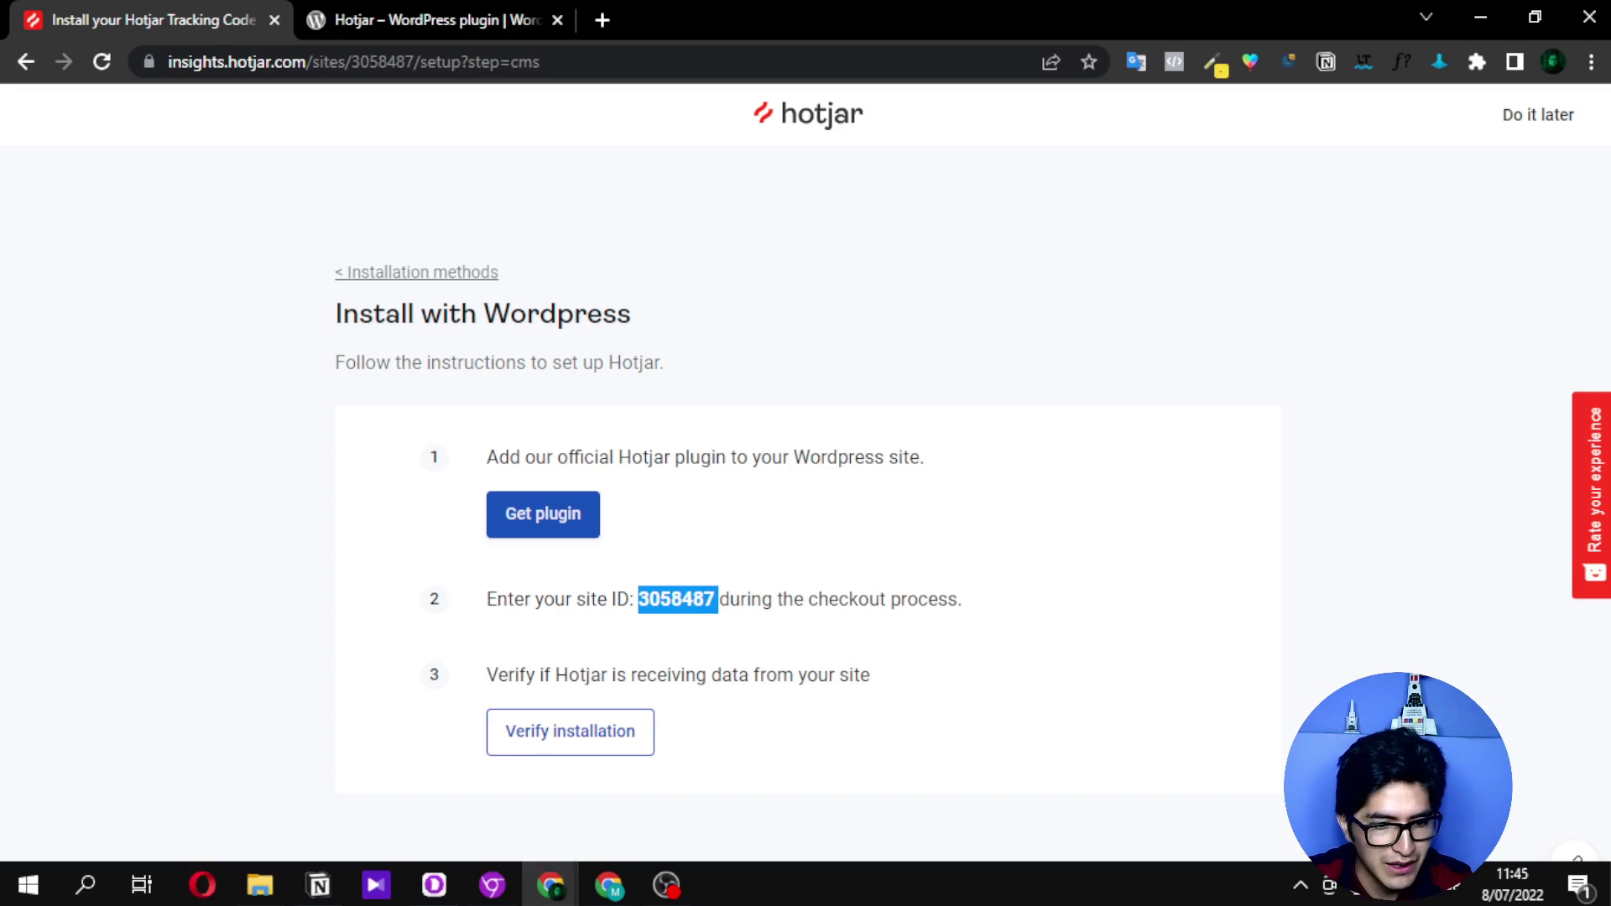
click(550, 885)
click(380, 789)
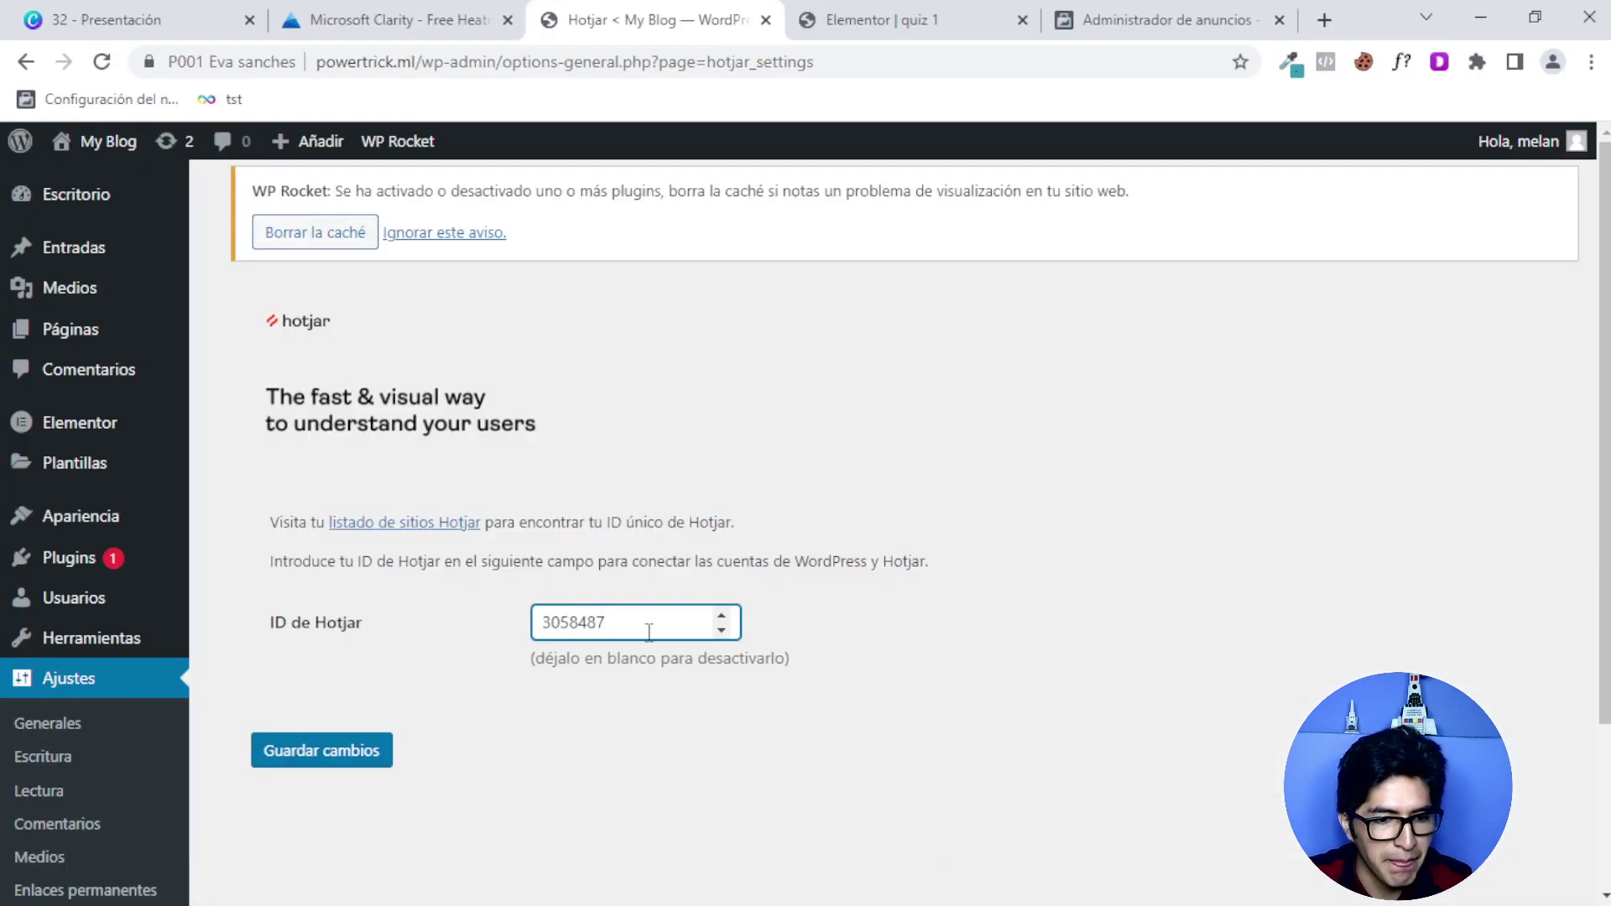
key(ctrl+a)
key(ctrl+v)
click(356, 752)
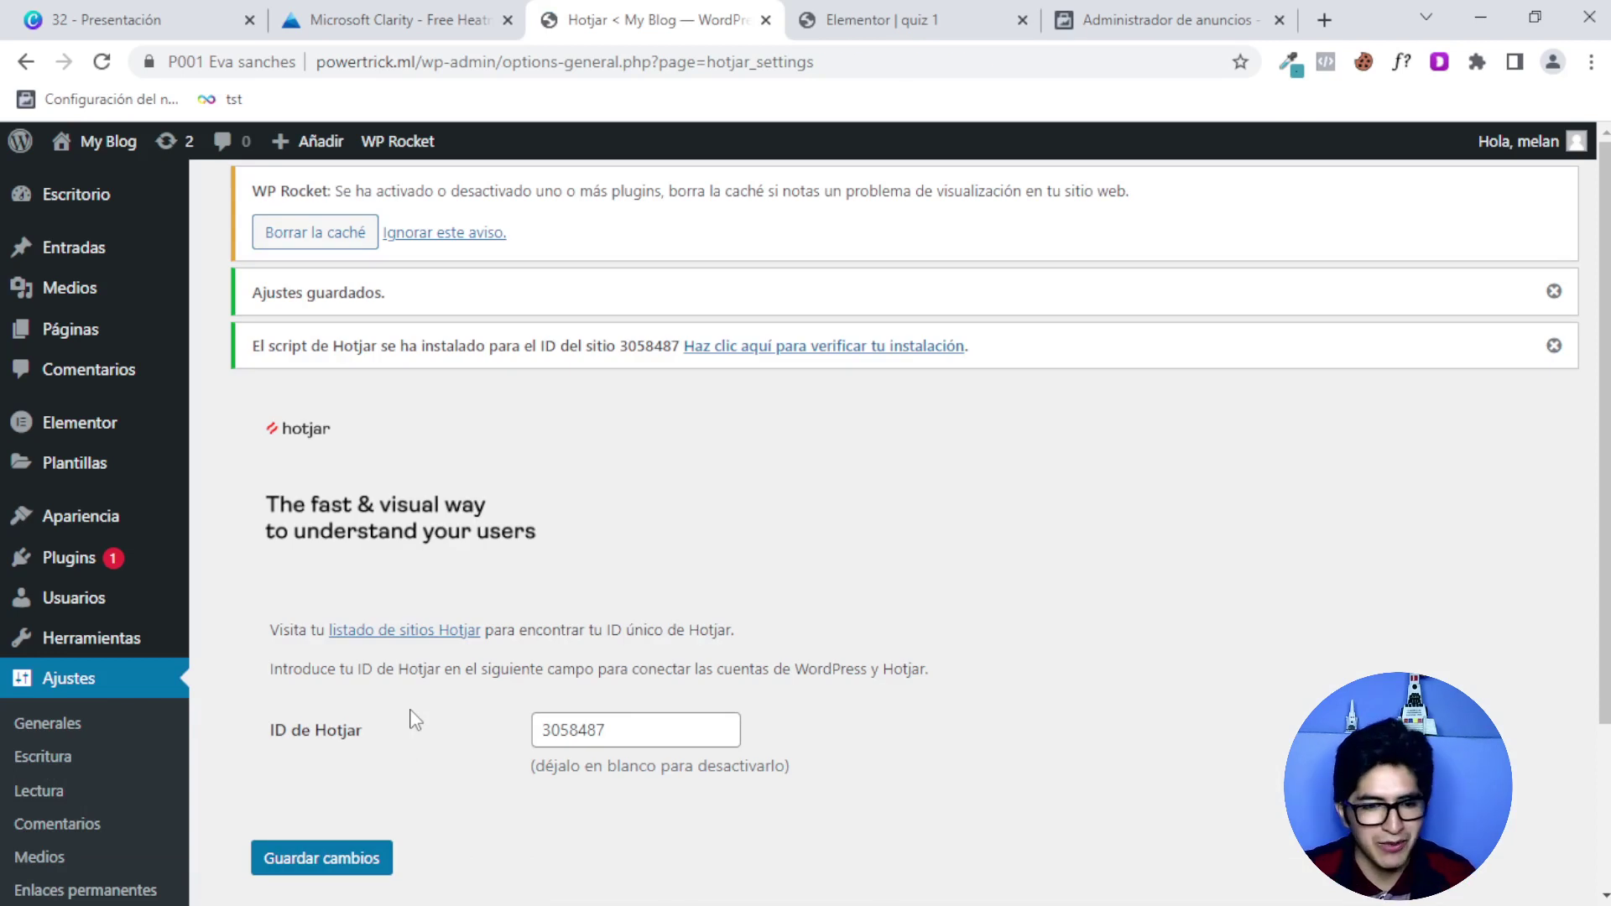
mouse_move(509, 888)
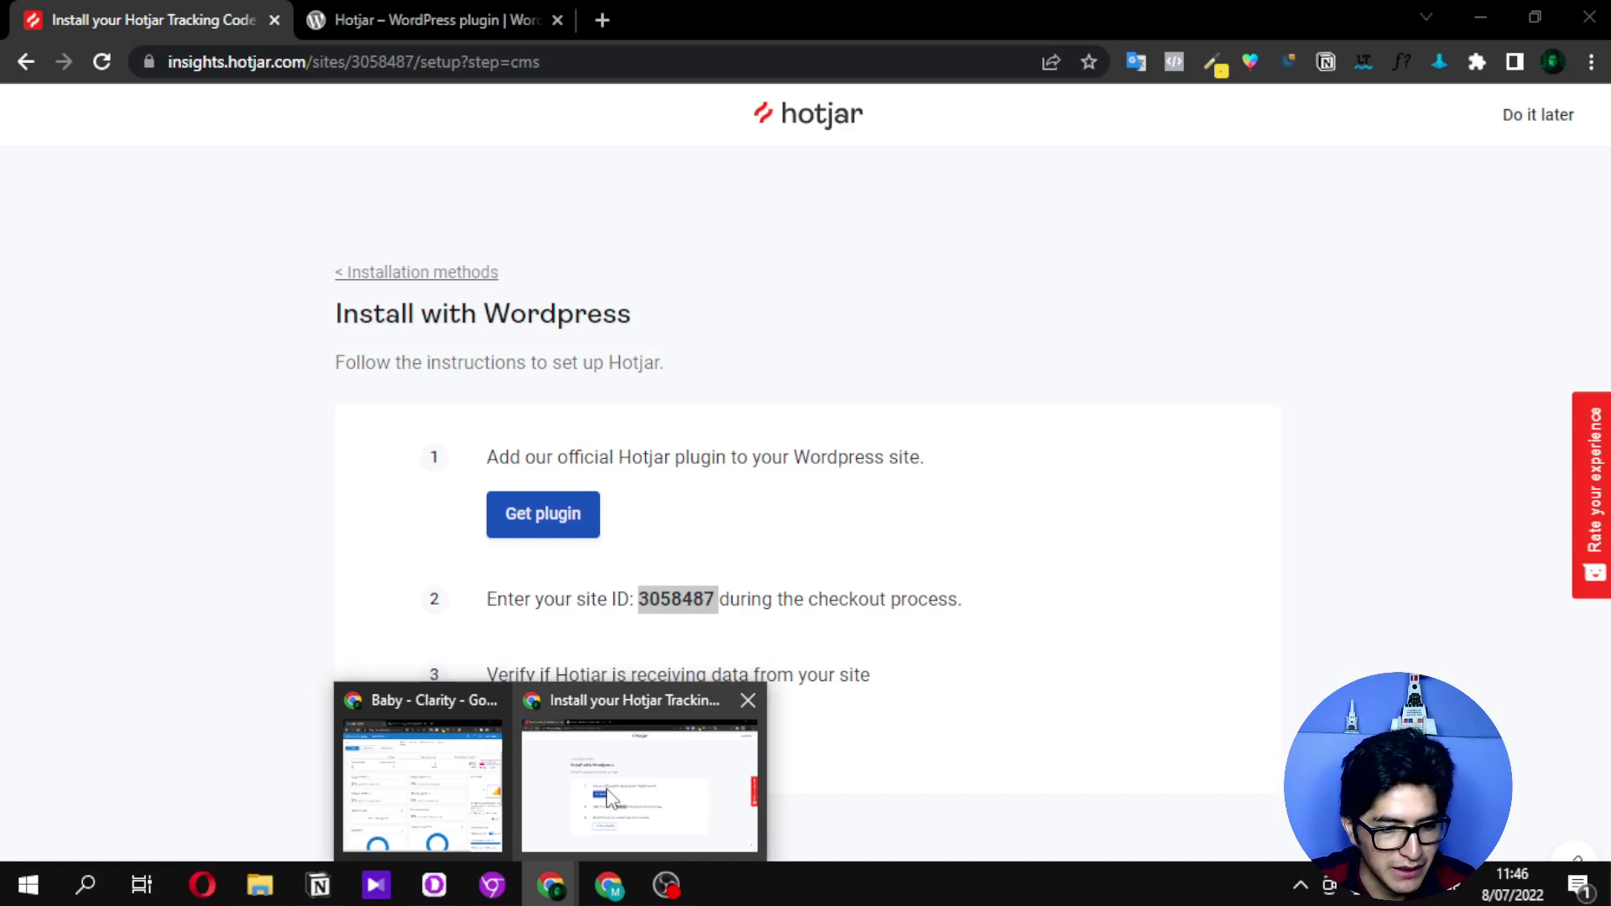
click(609, 795)
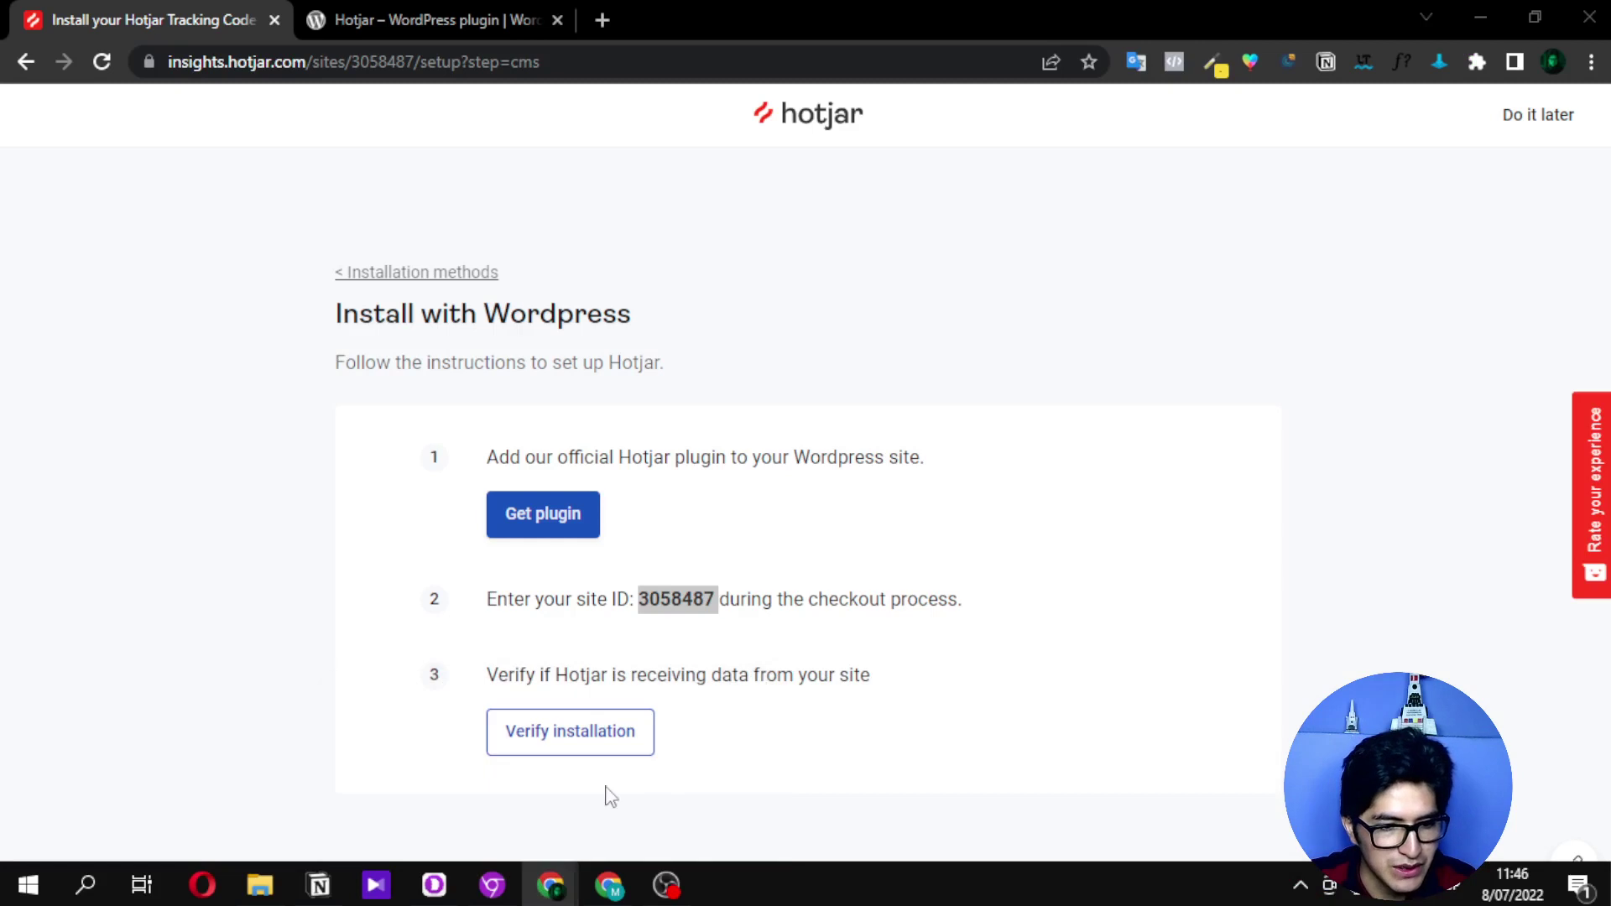
click(562, 736)
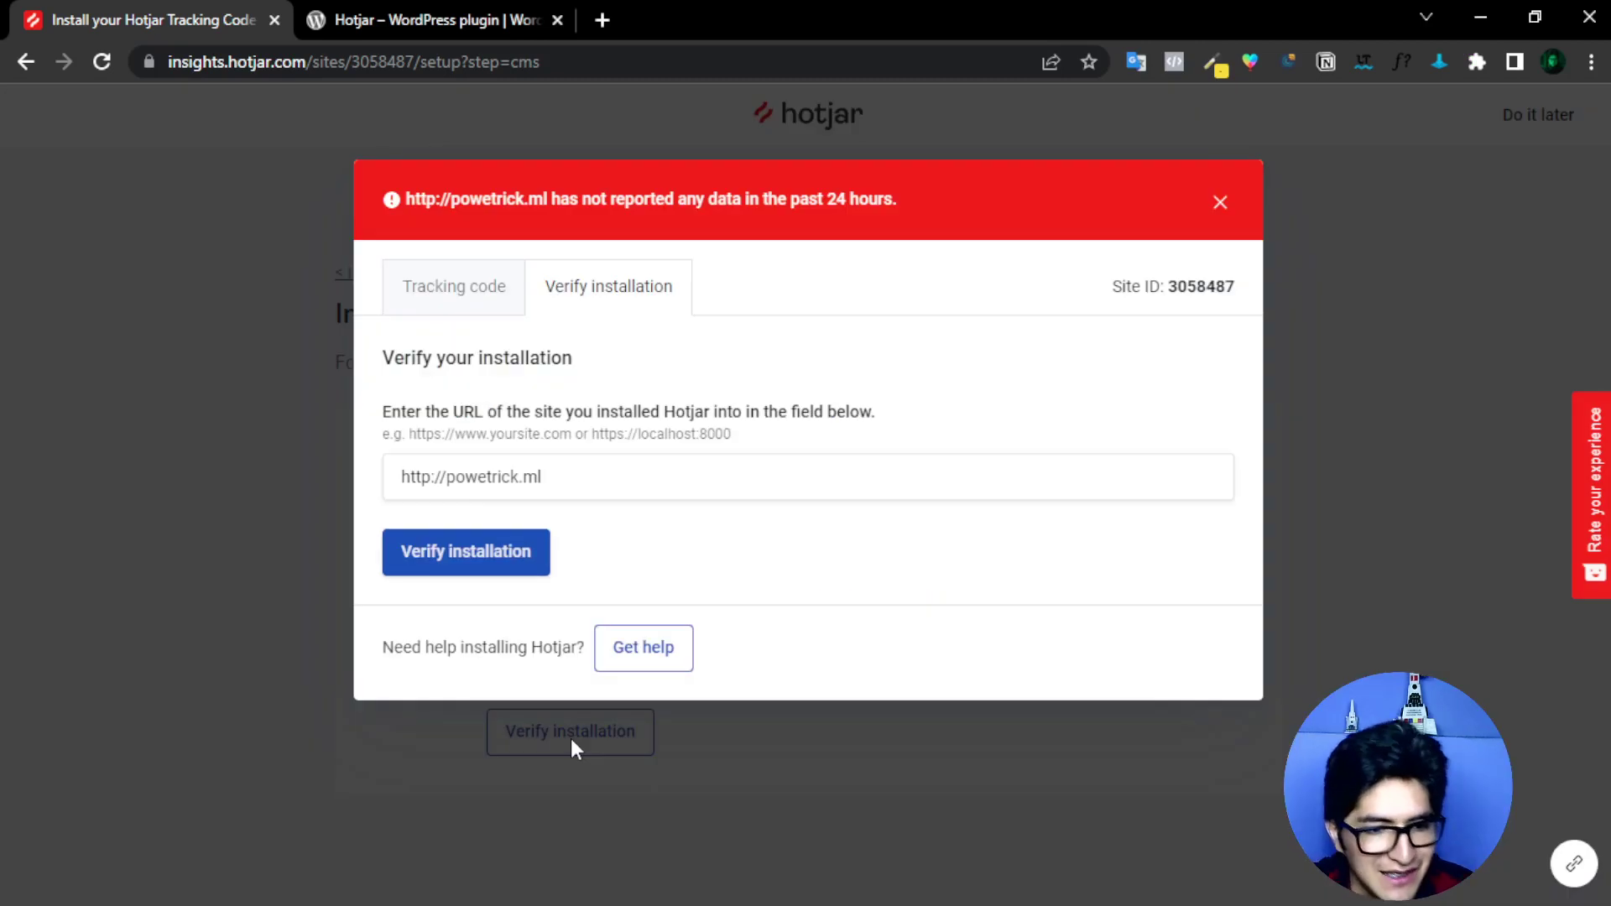
click(433, 479)
text(s)
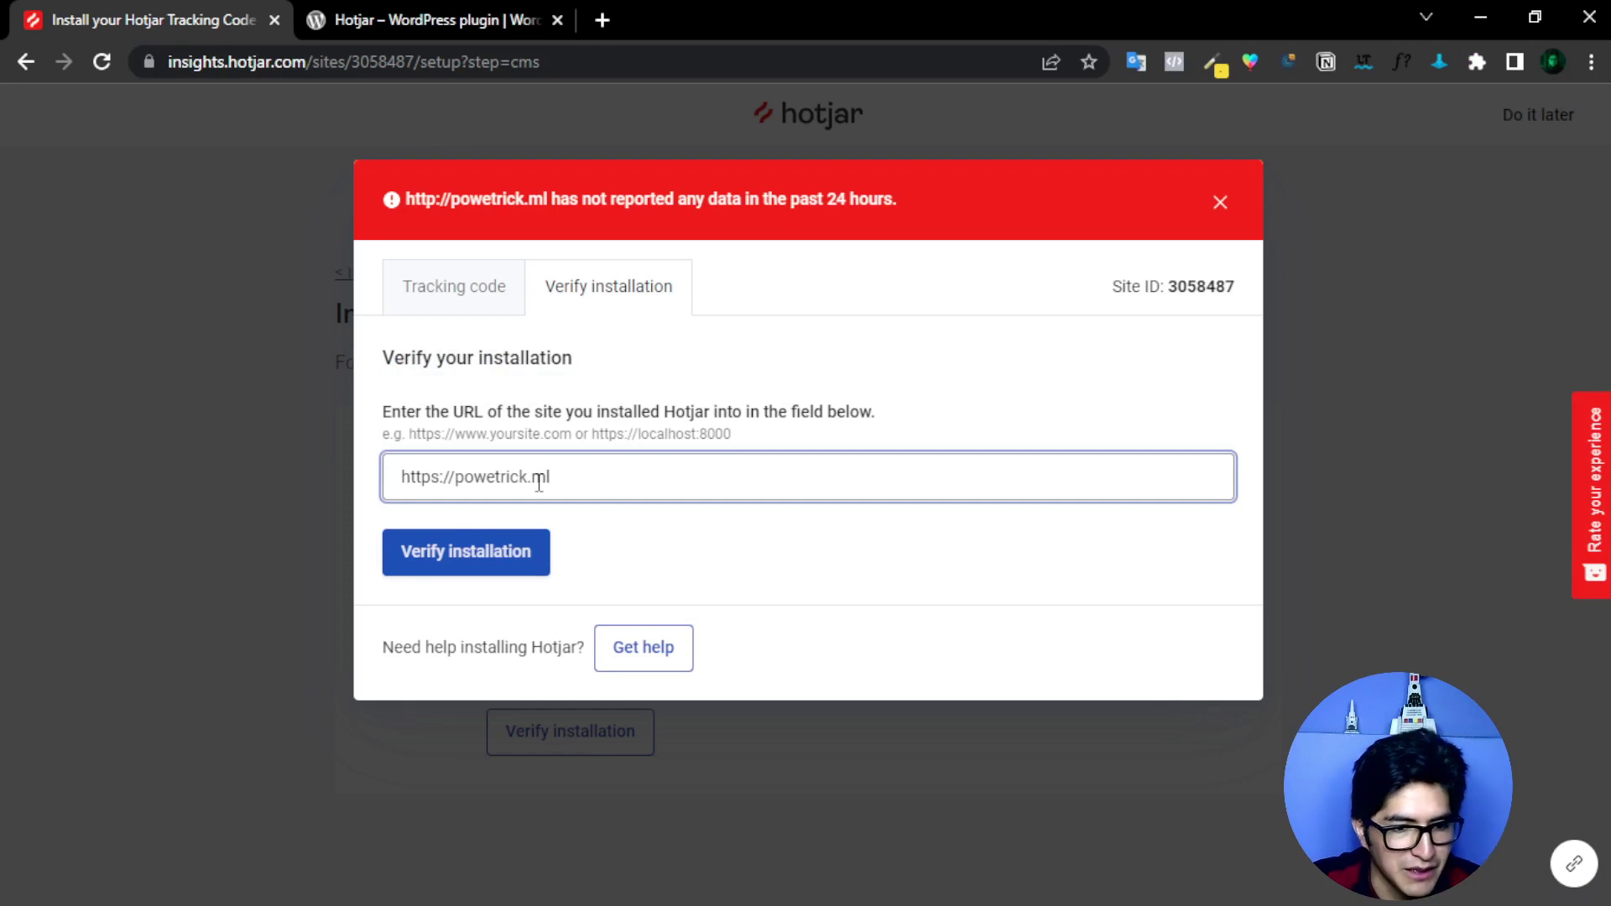
click(515, 567)
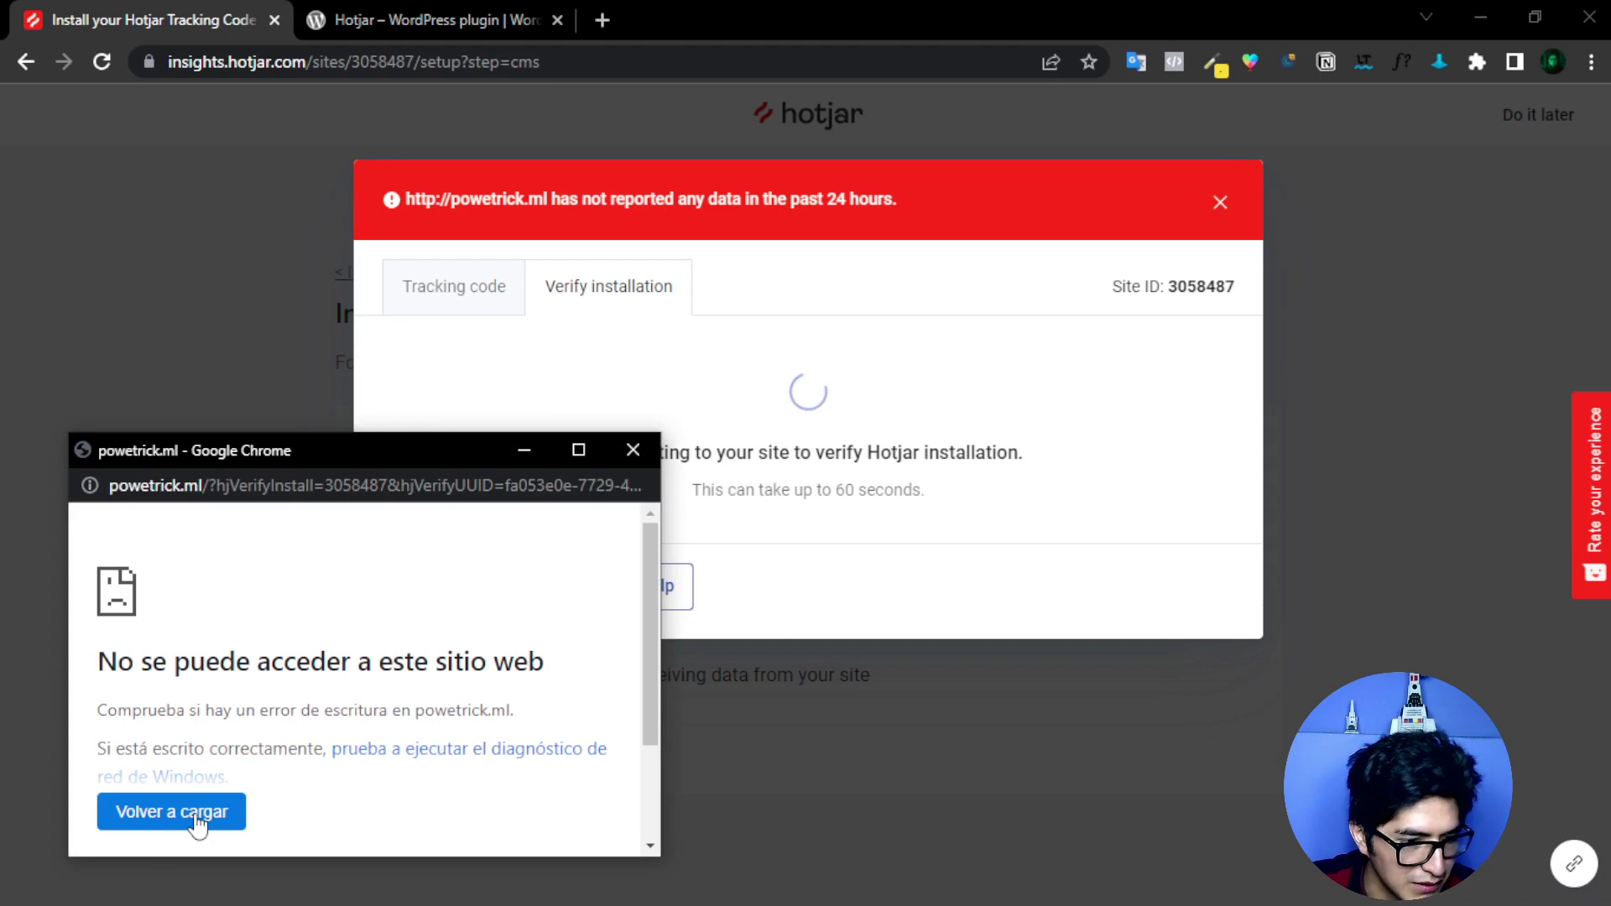
drag(202, 485, 52, 493)
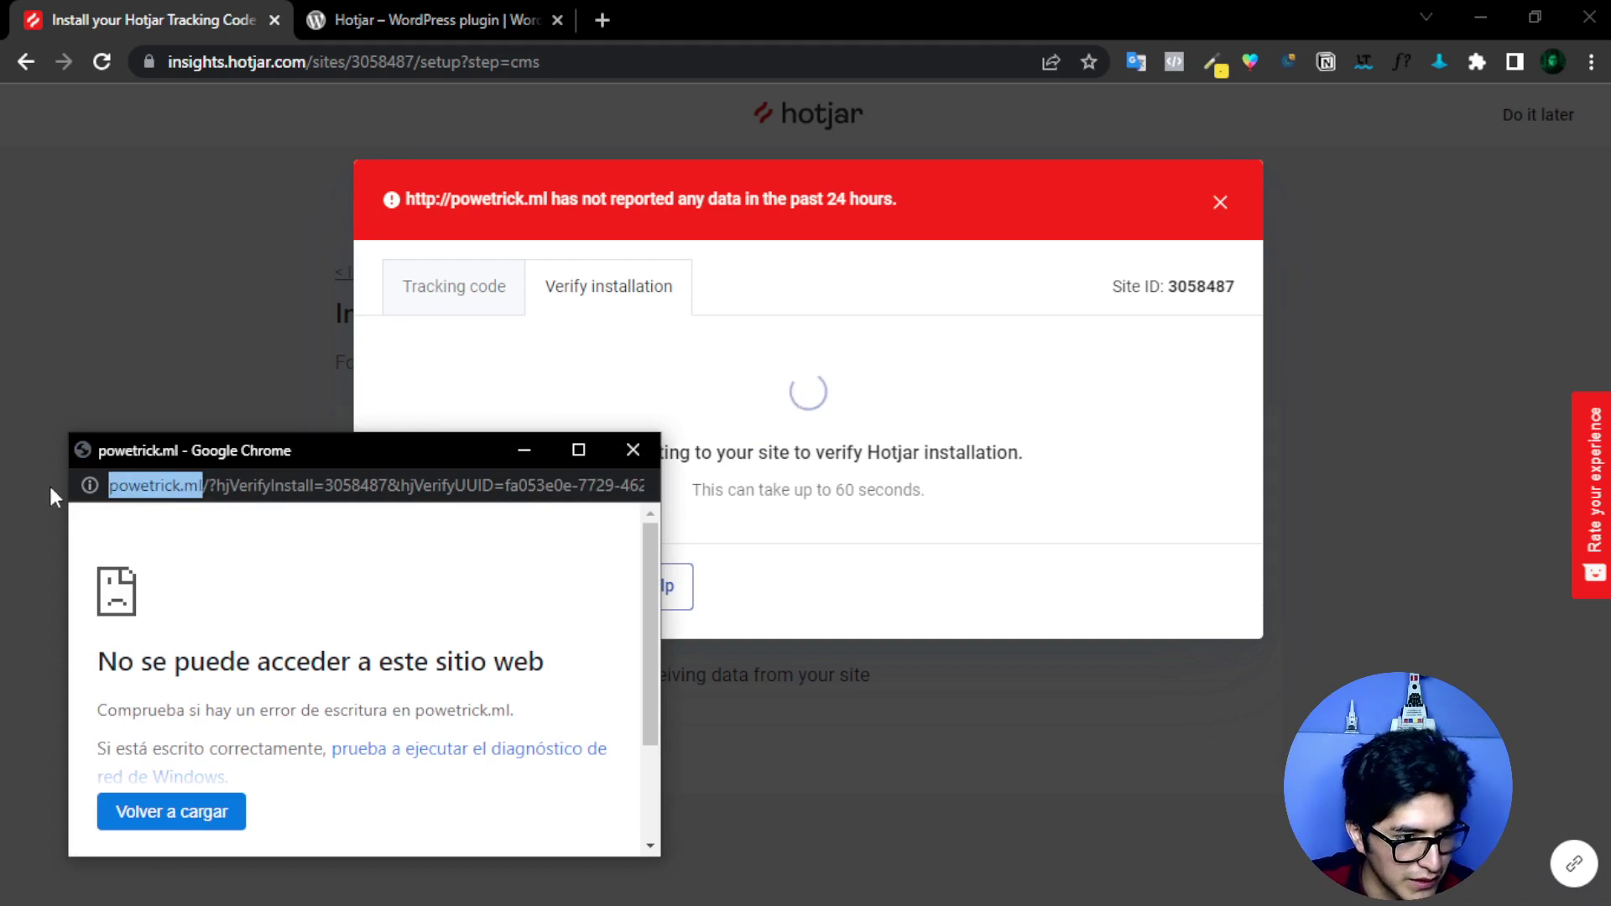
right_click(222, 502)
click(292, 619)
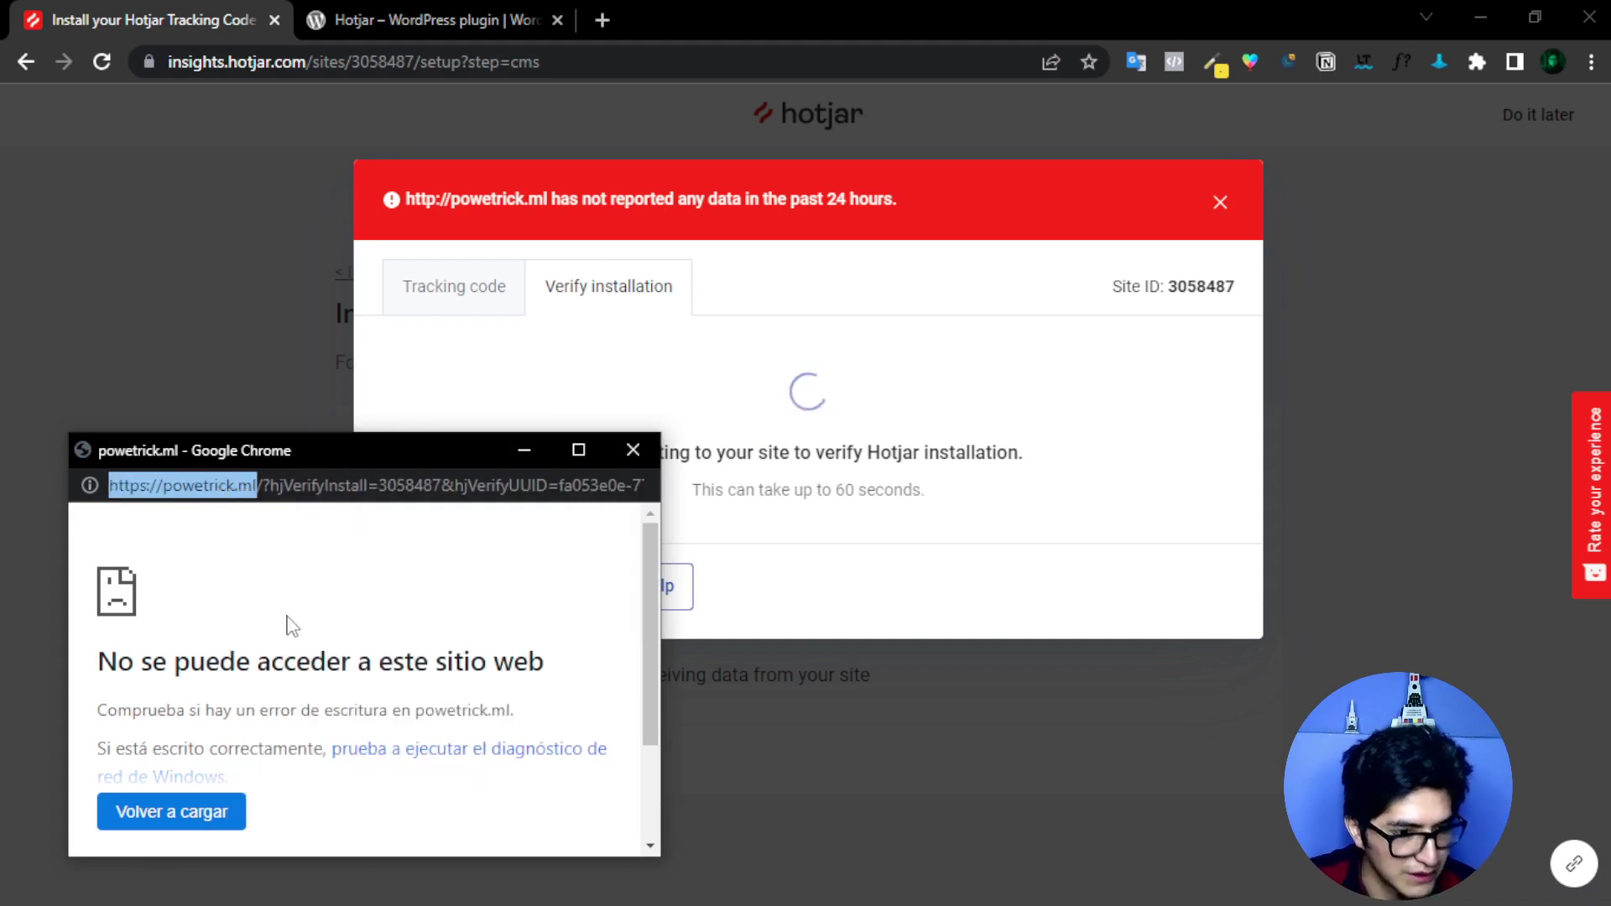
key(ctrl+shift+n)
key(ctrl+v)
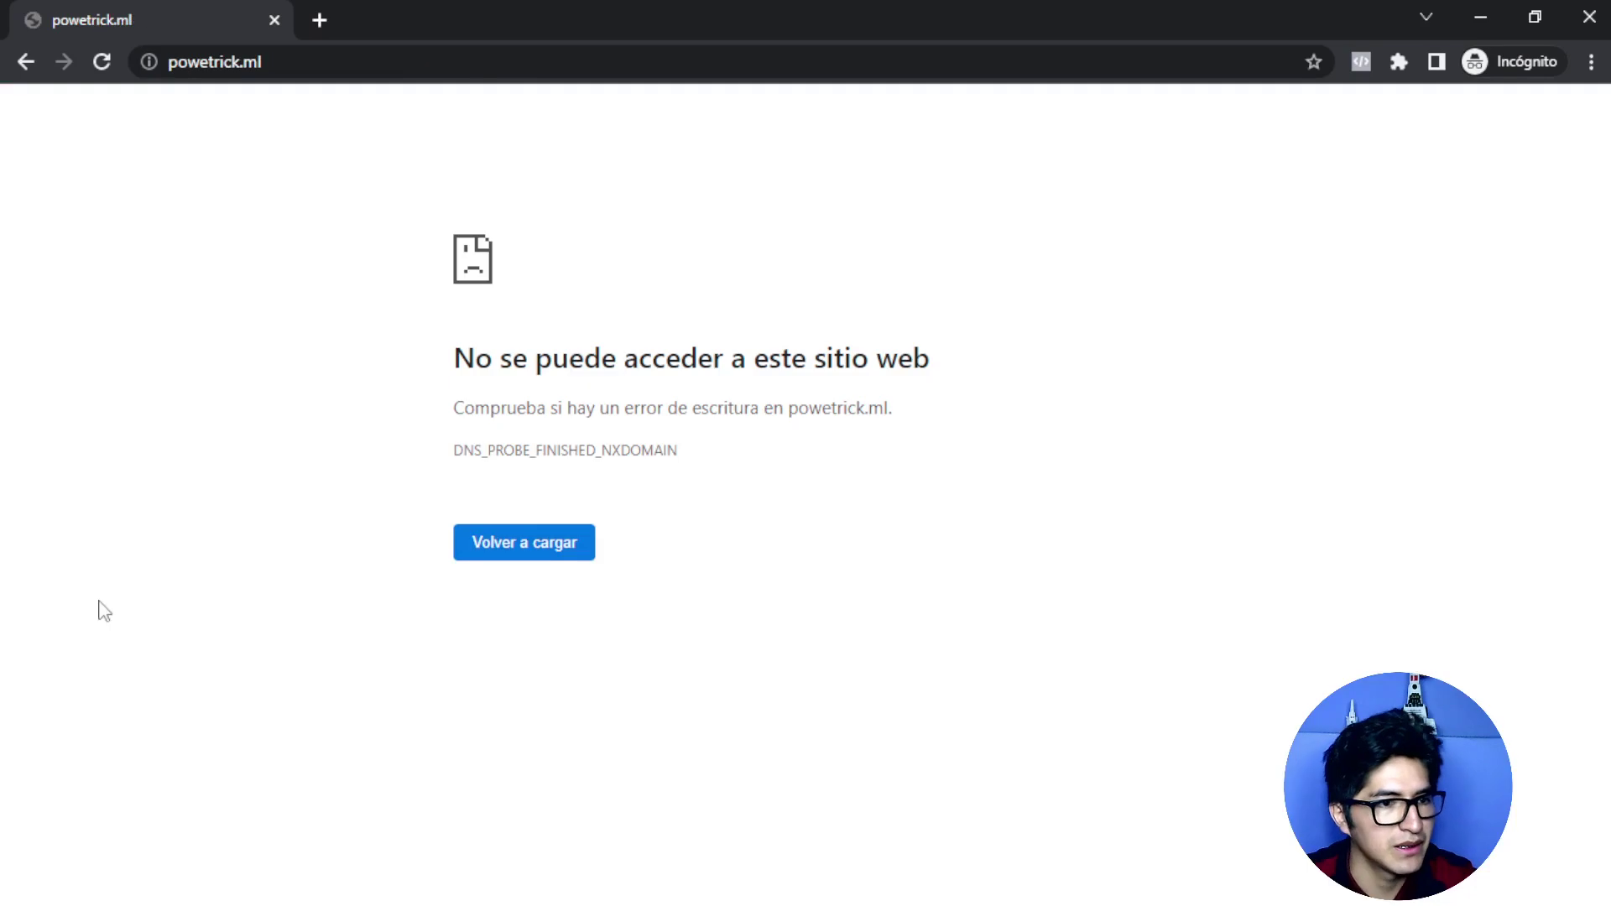
click(304, 57)
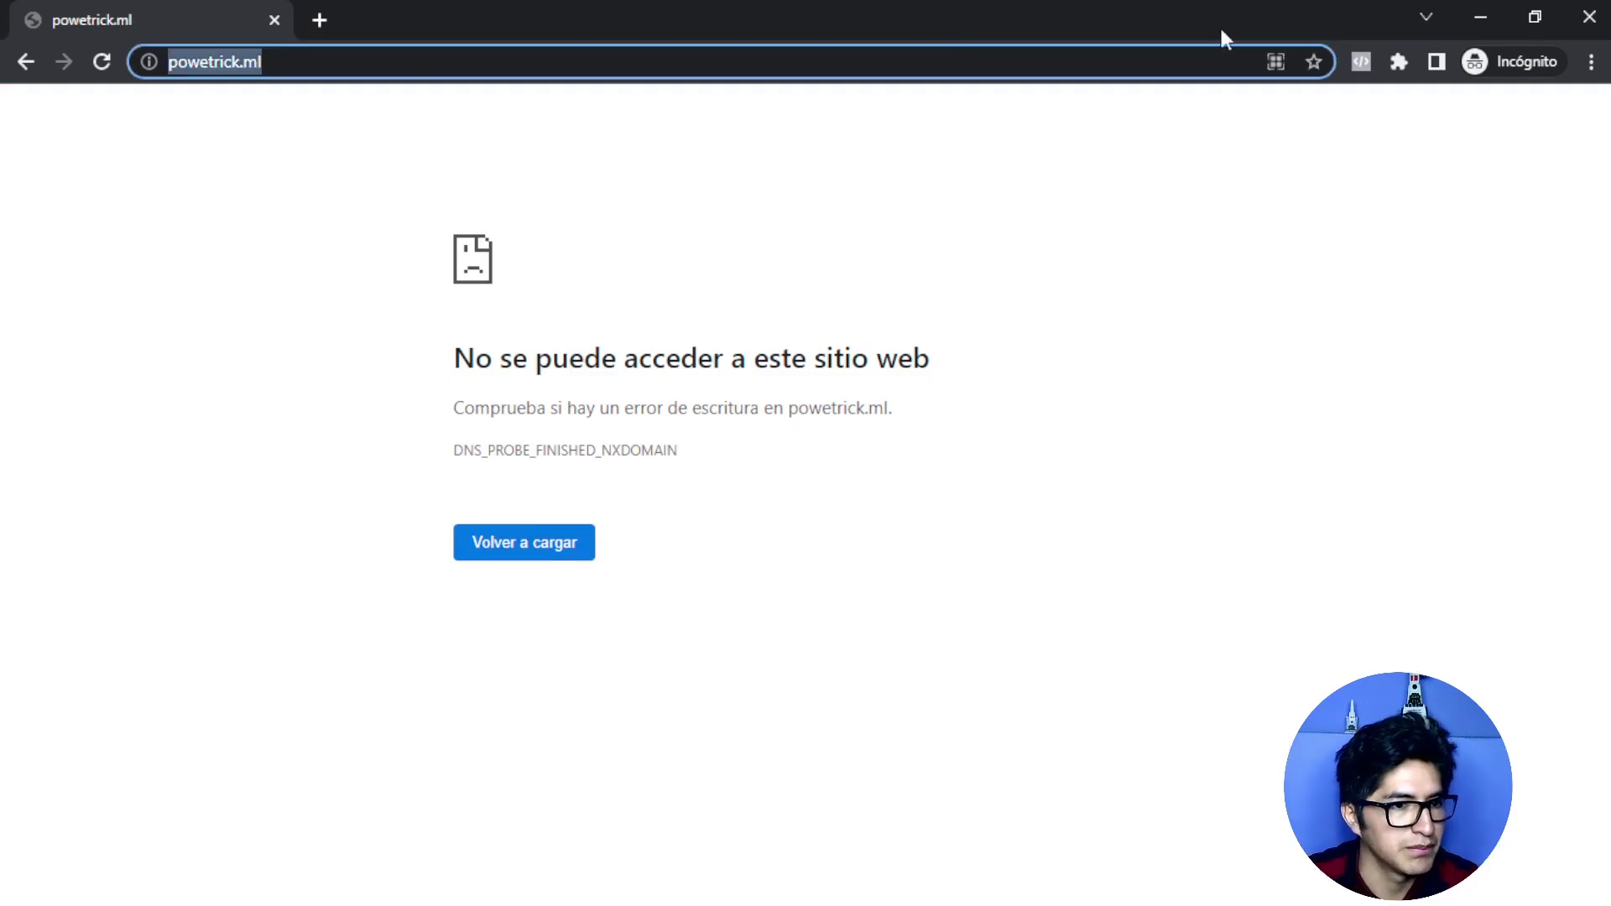
click(1479, 16)
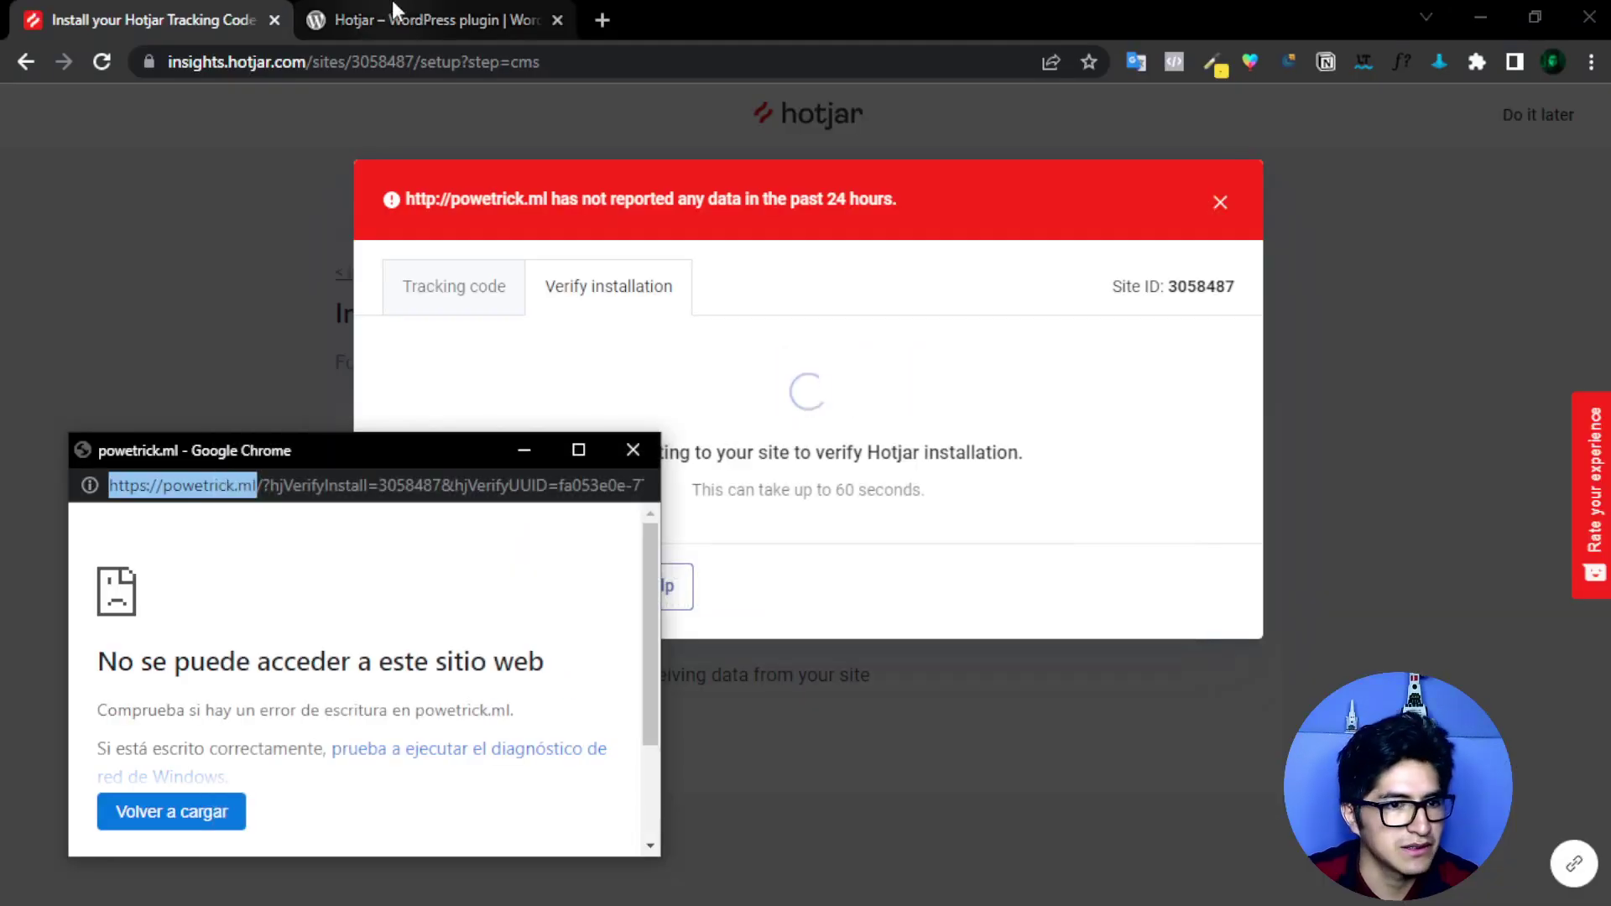
- Load powertrick.ml in a new browser tab, copy its full address and close the tab
click(602, 19)
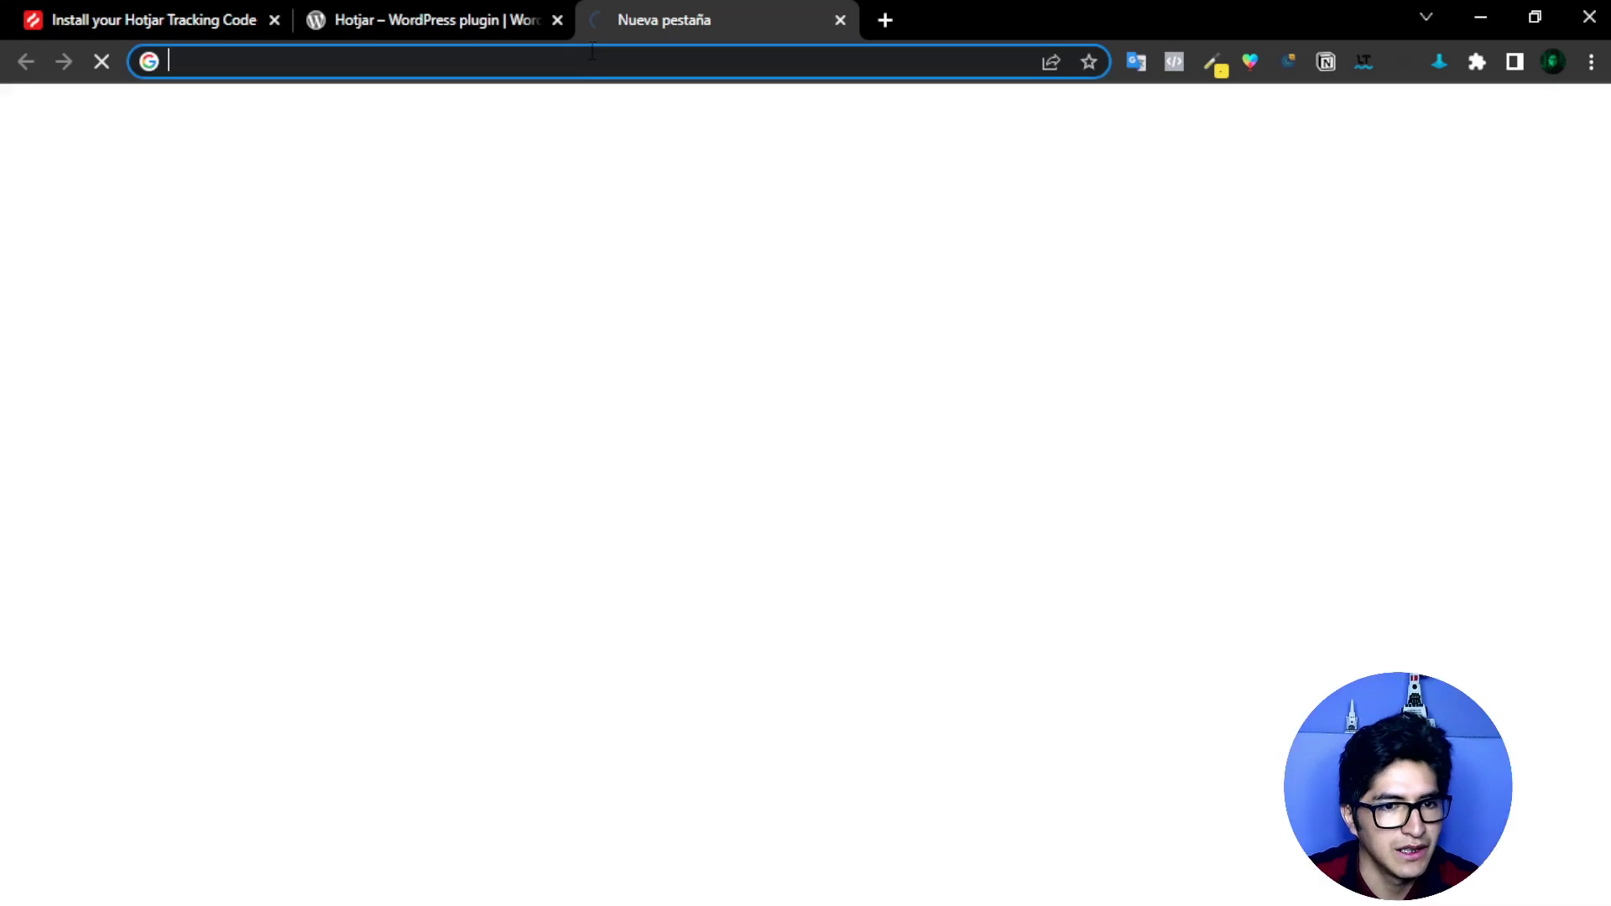
click(592, 50)
text(p)
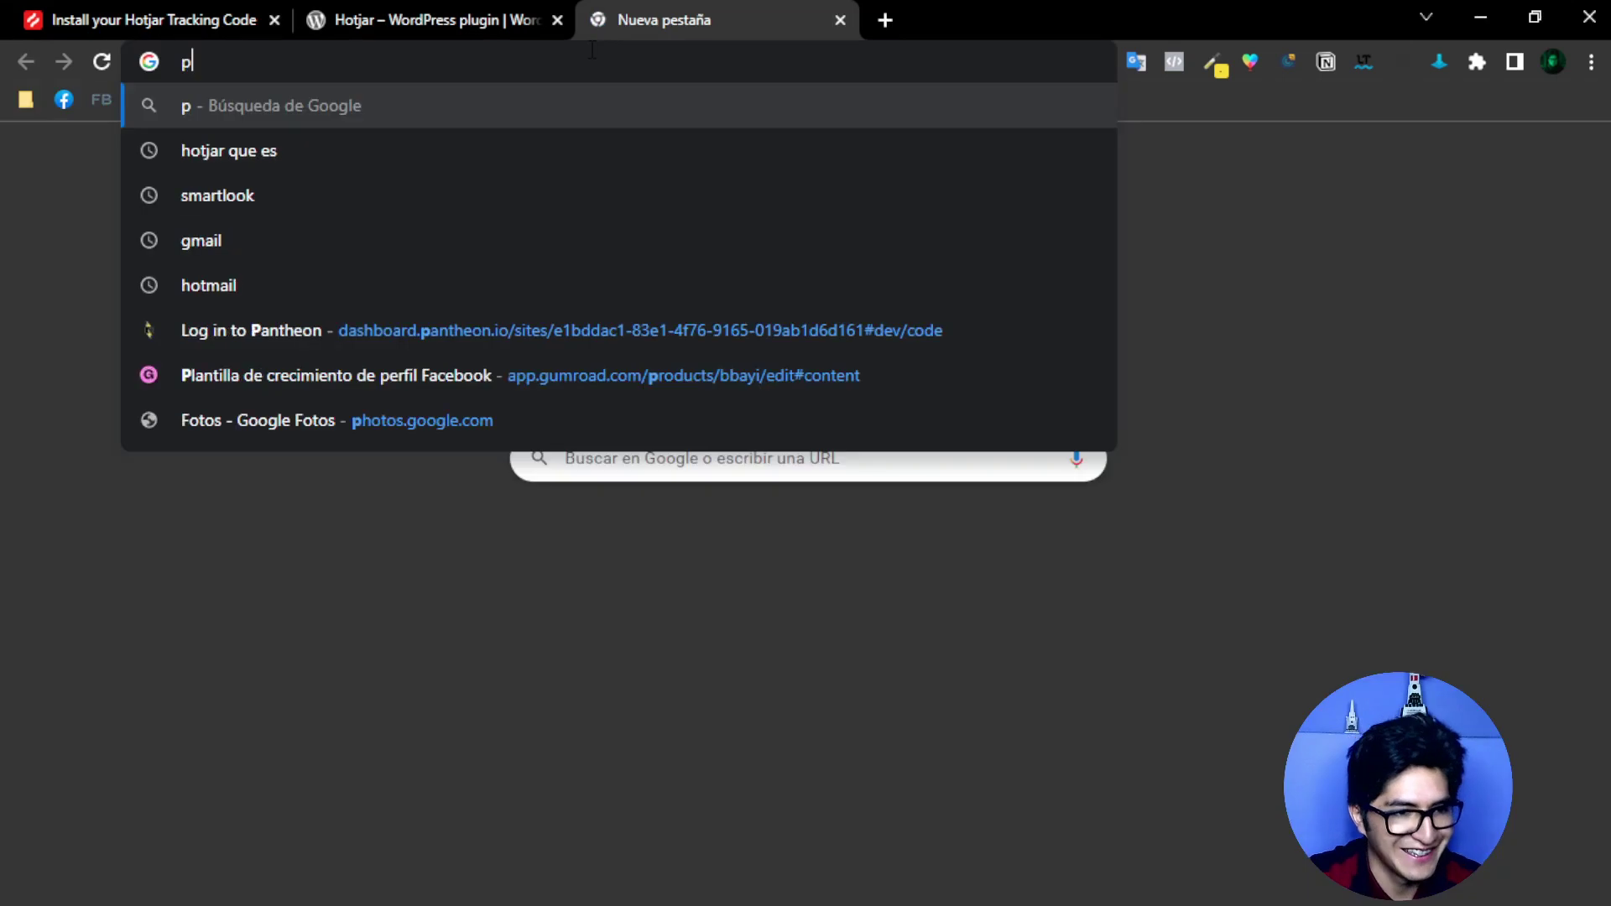
text(owertrick.)
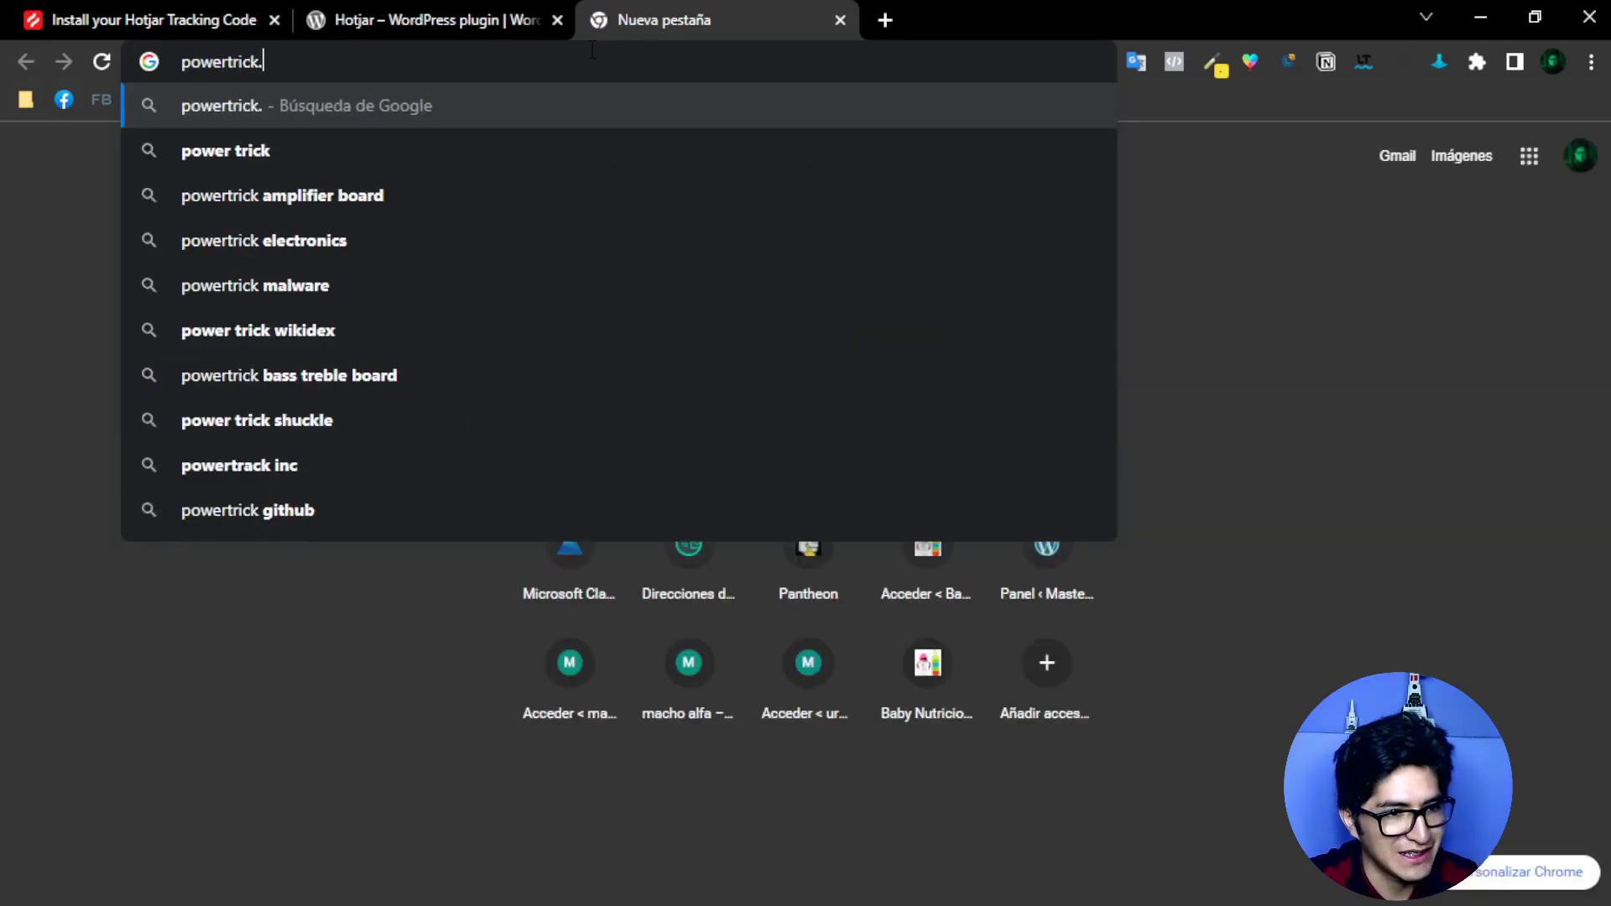
text(ml)
key(Return)
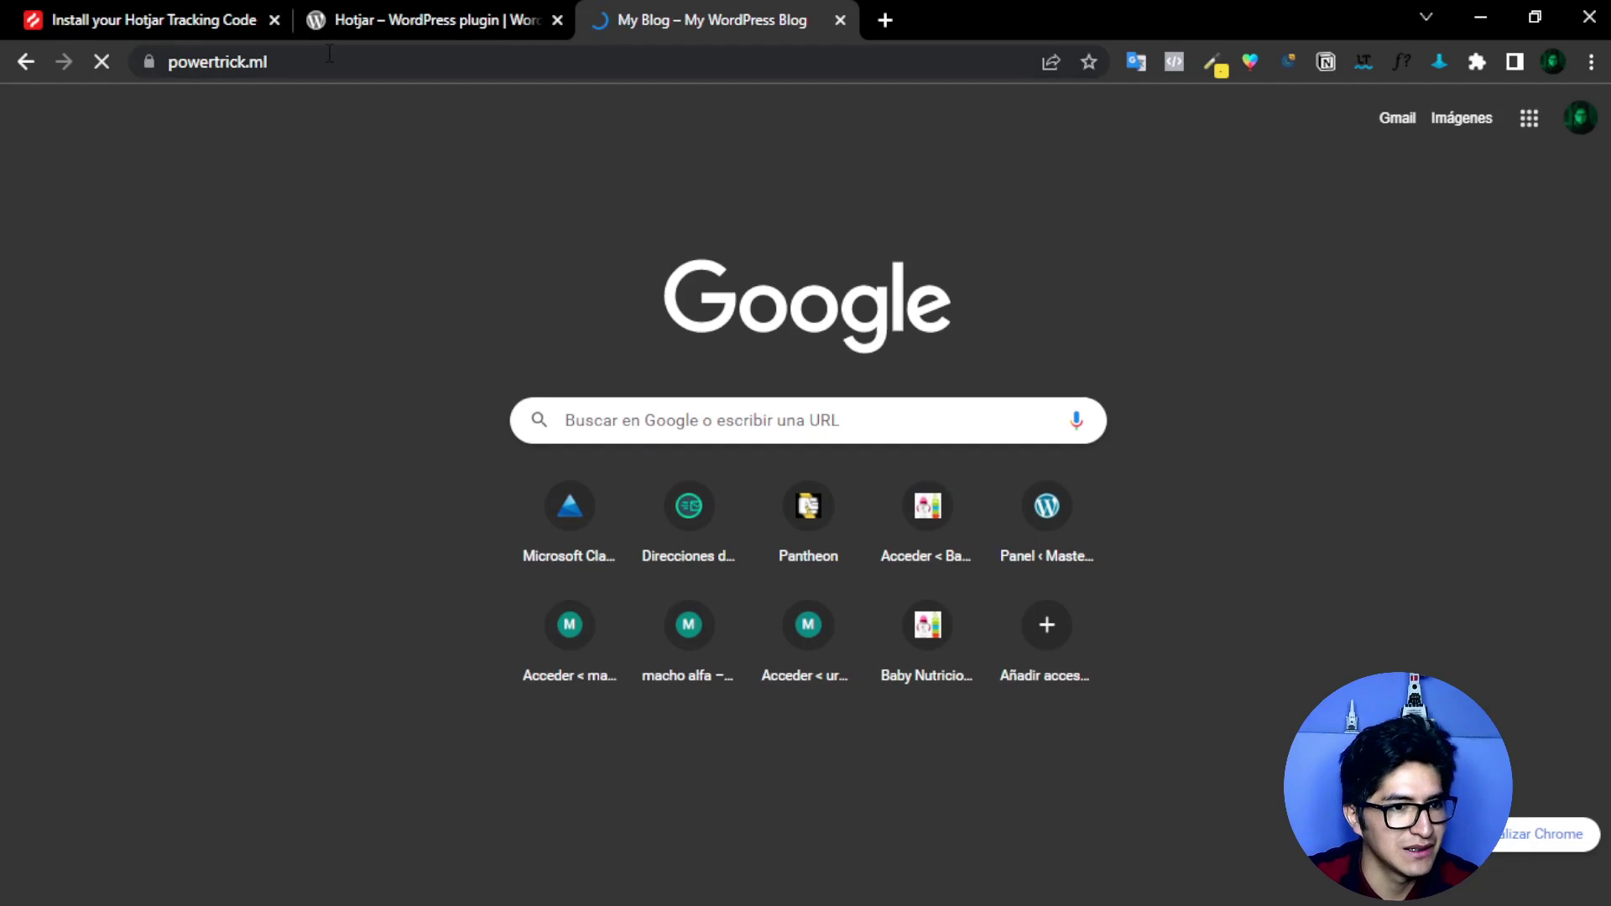
click(329, 56)
key(ctrl+c)
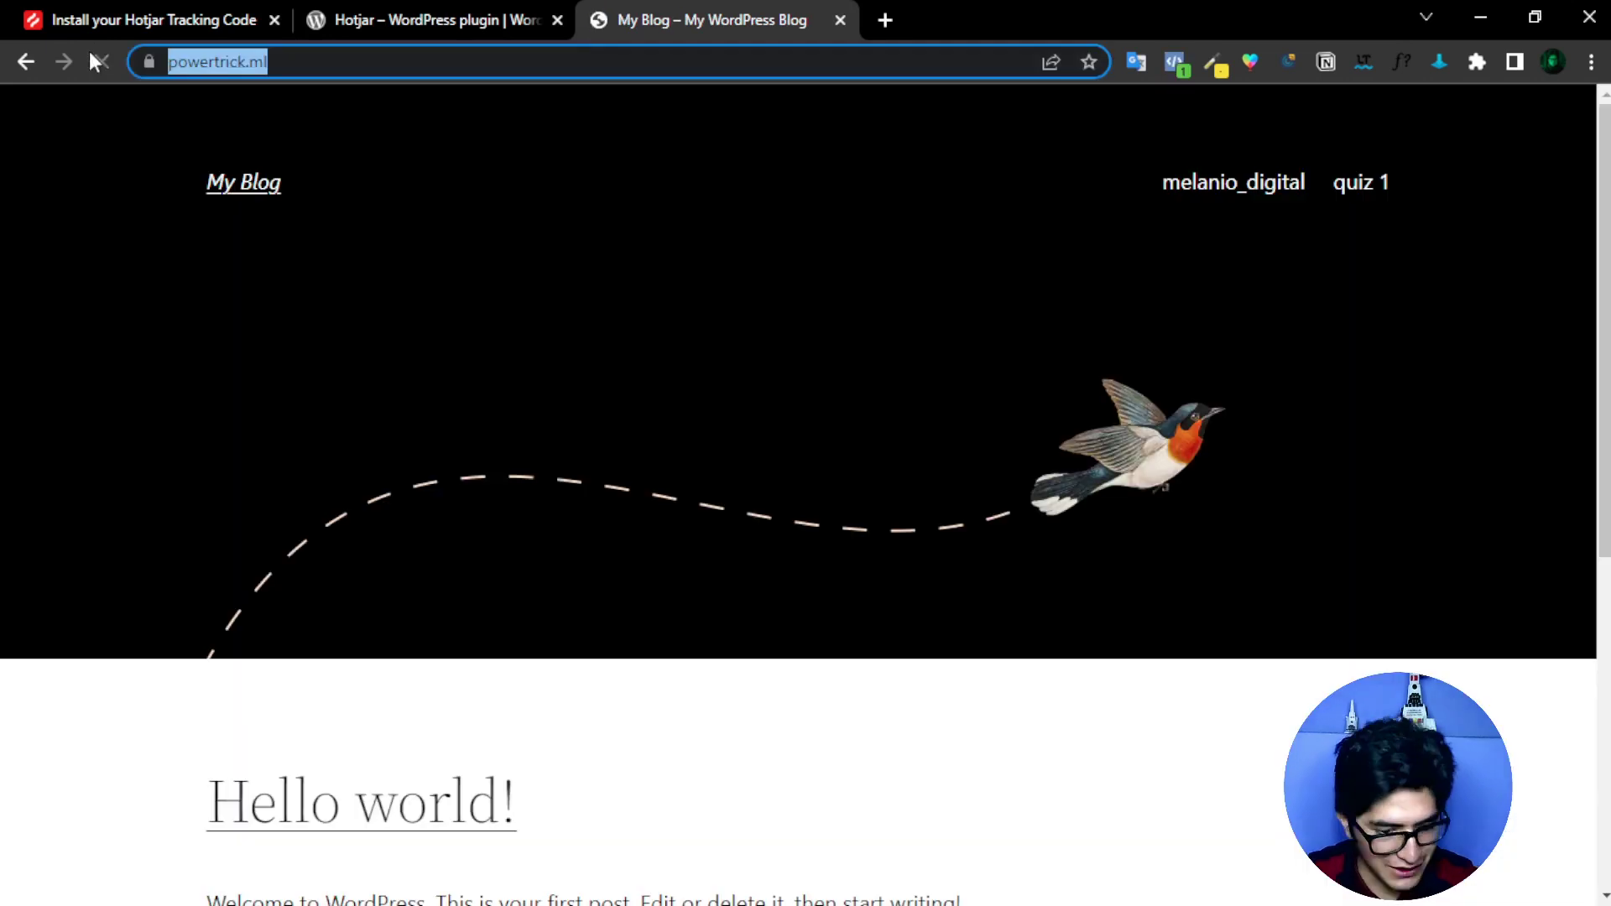
click(840, 20)
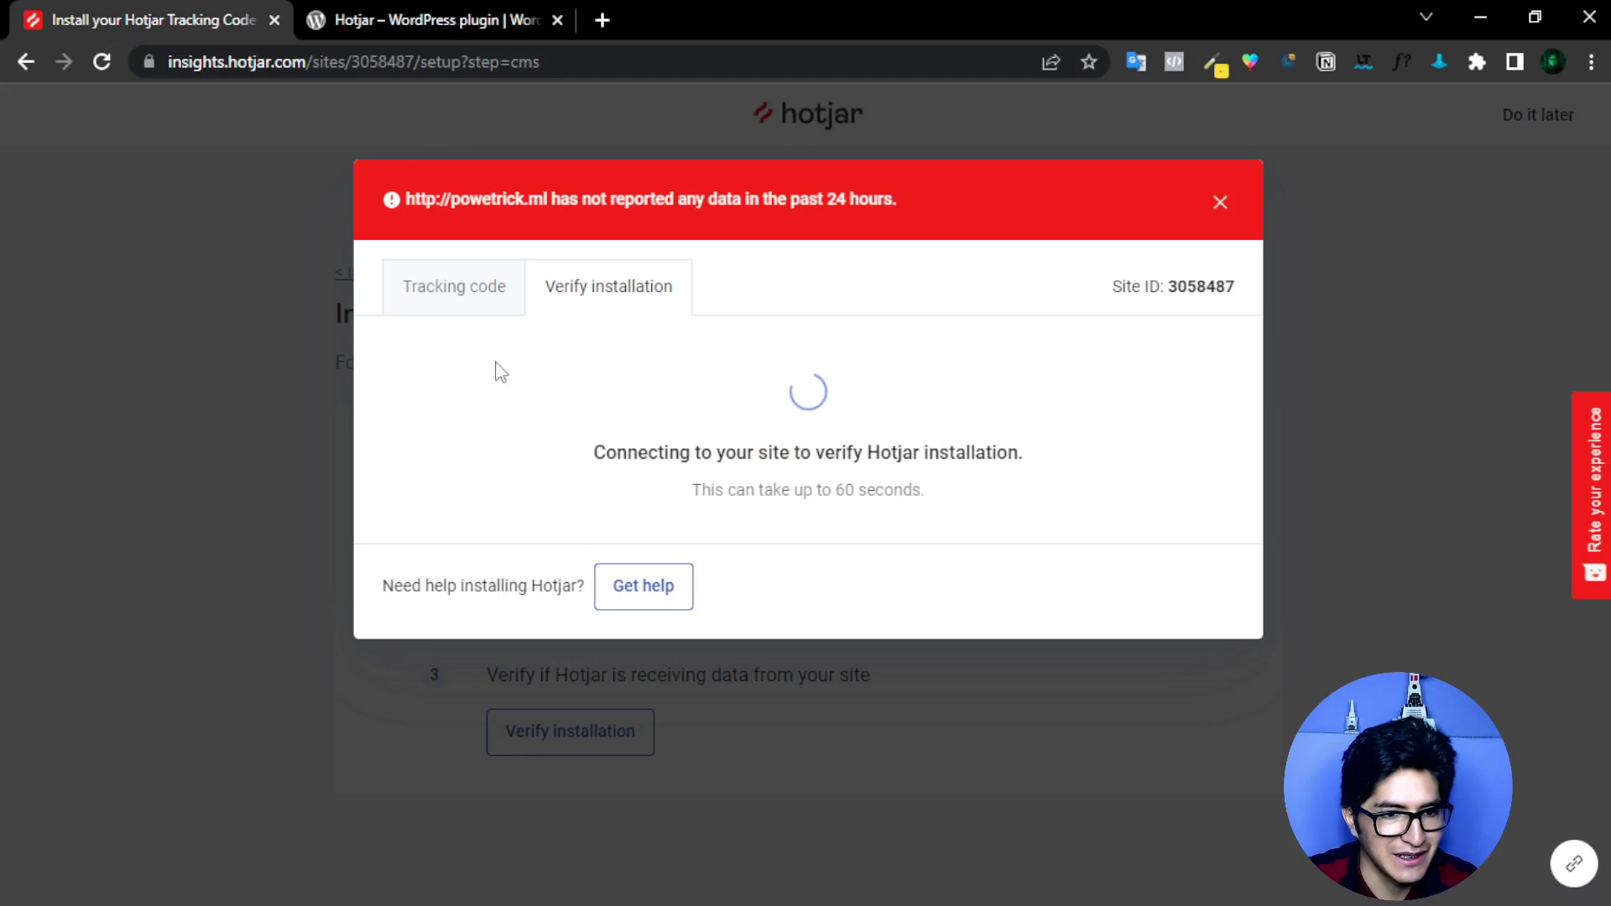
click(451, 288)
click(615, 304)
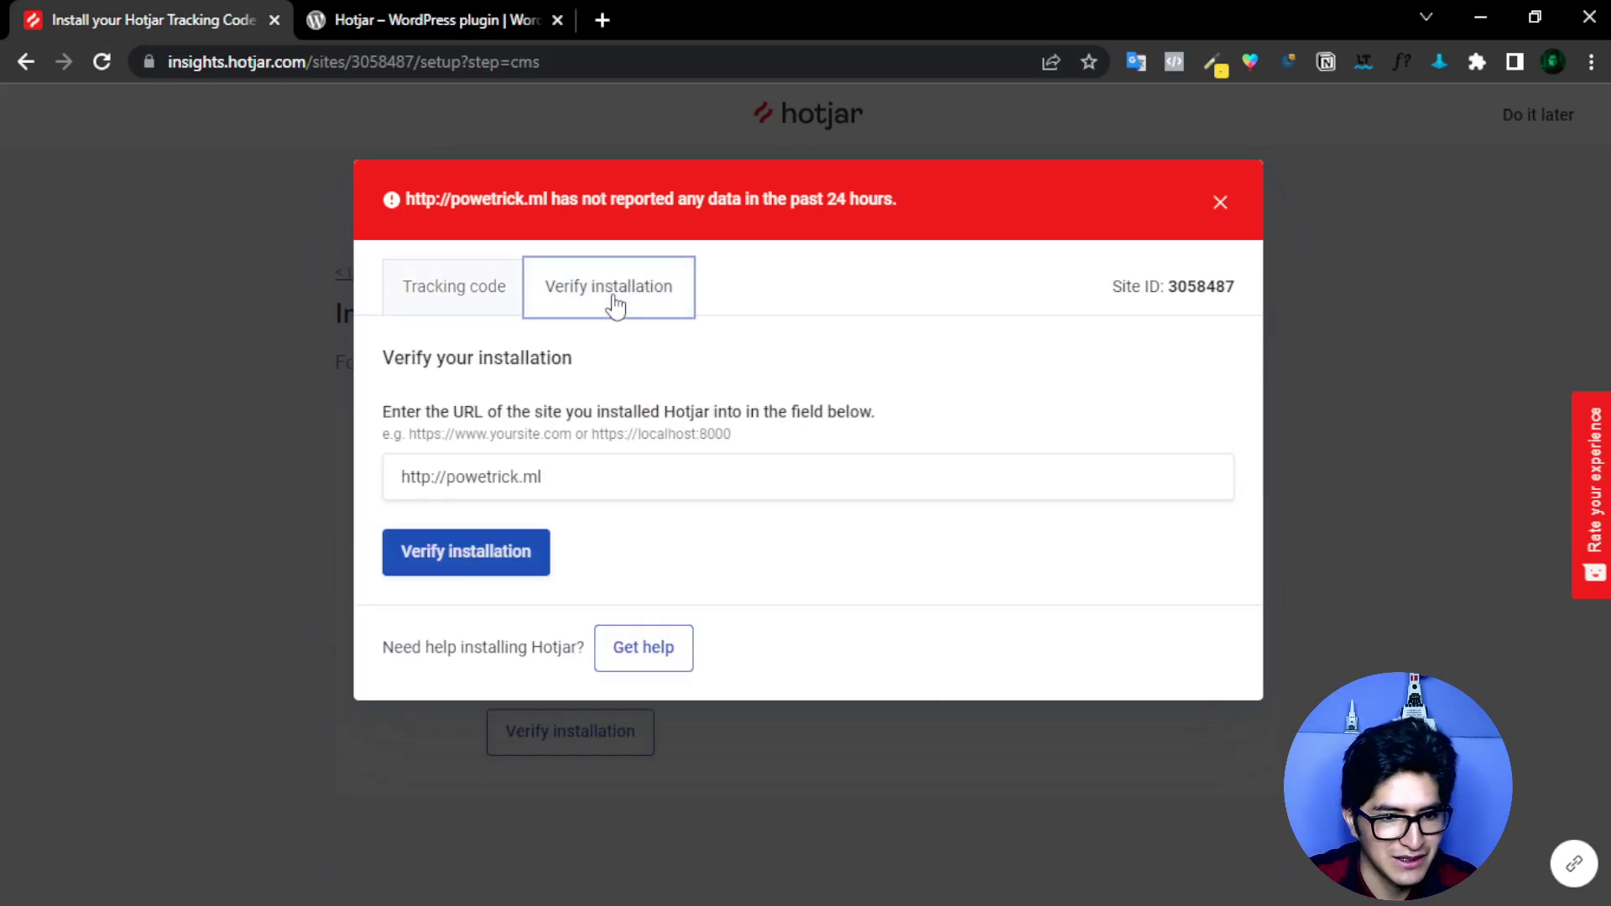
drag(582, 474, 360, 468)
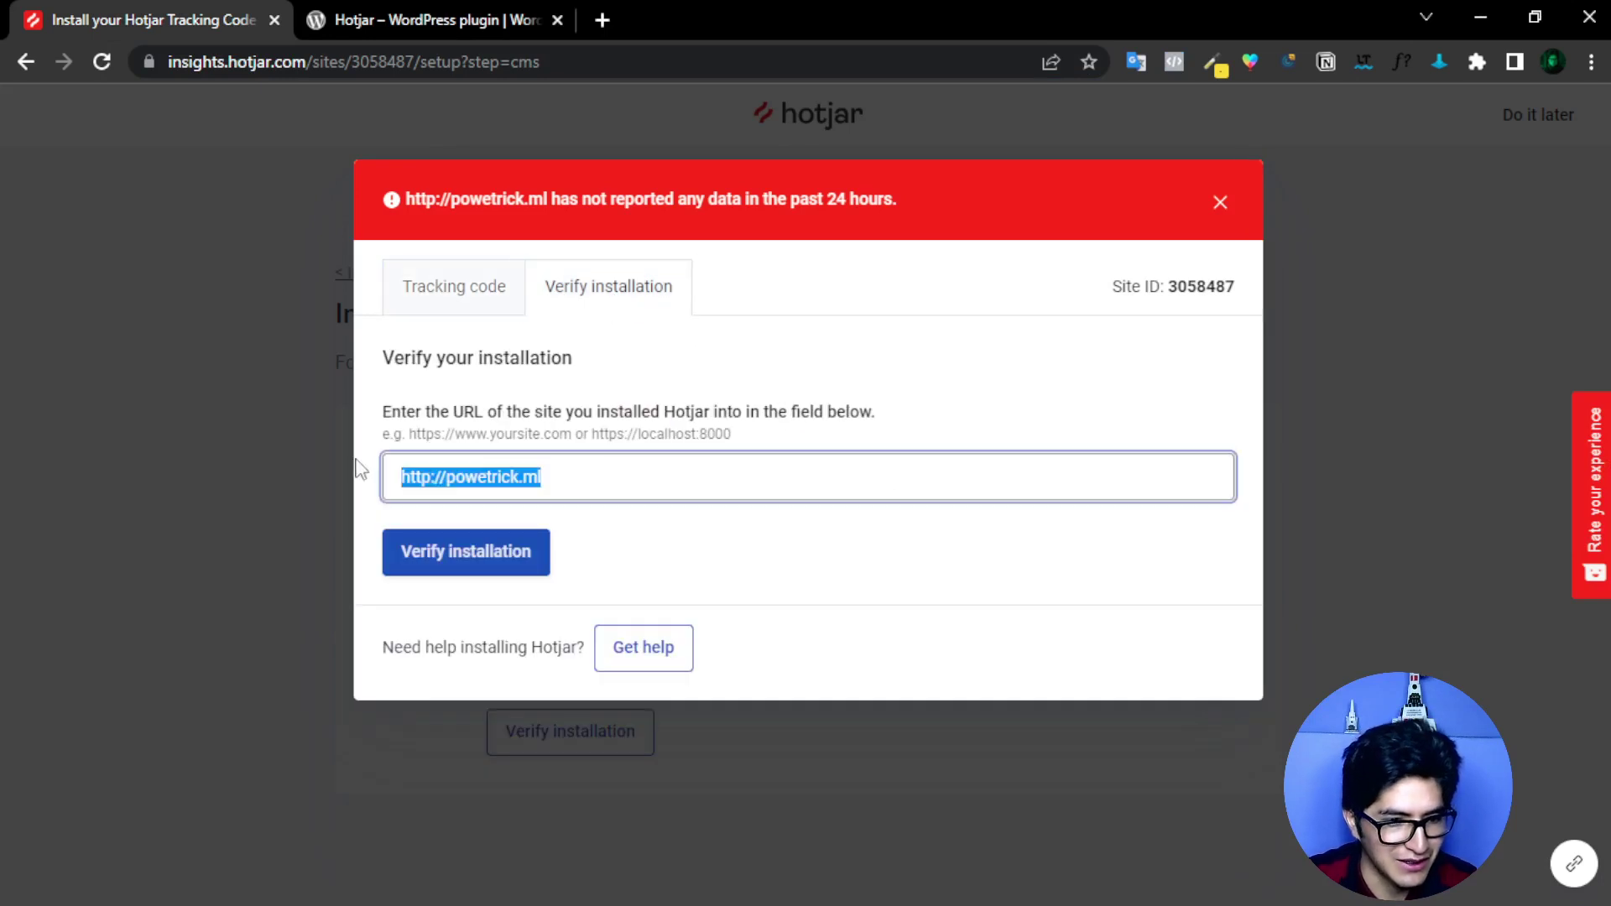
key(ctrl+v)
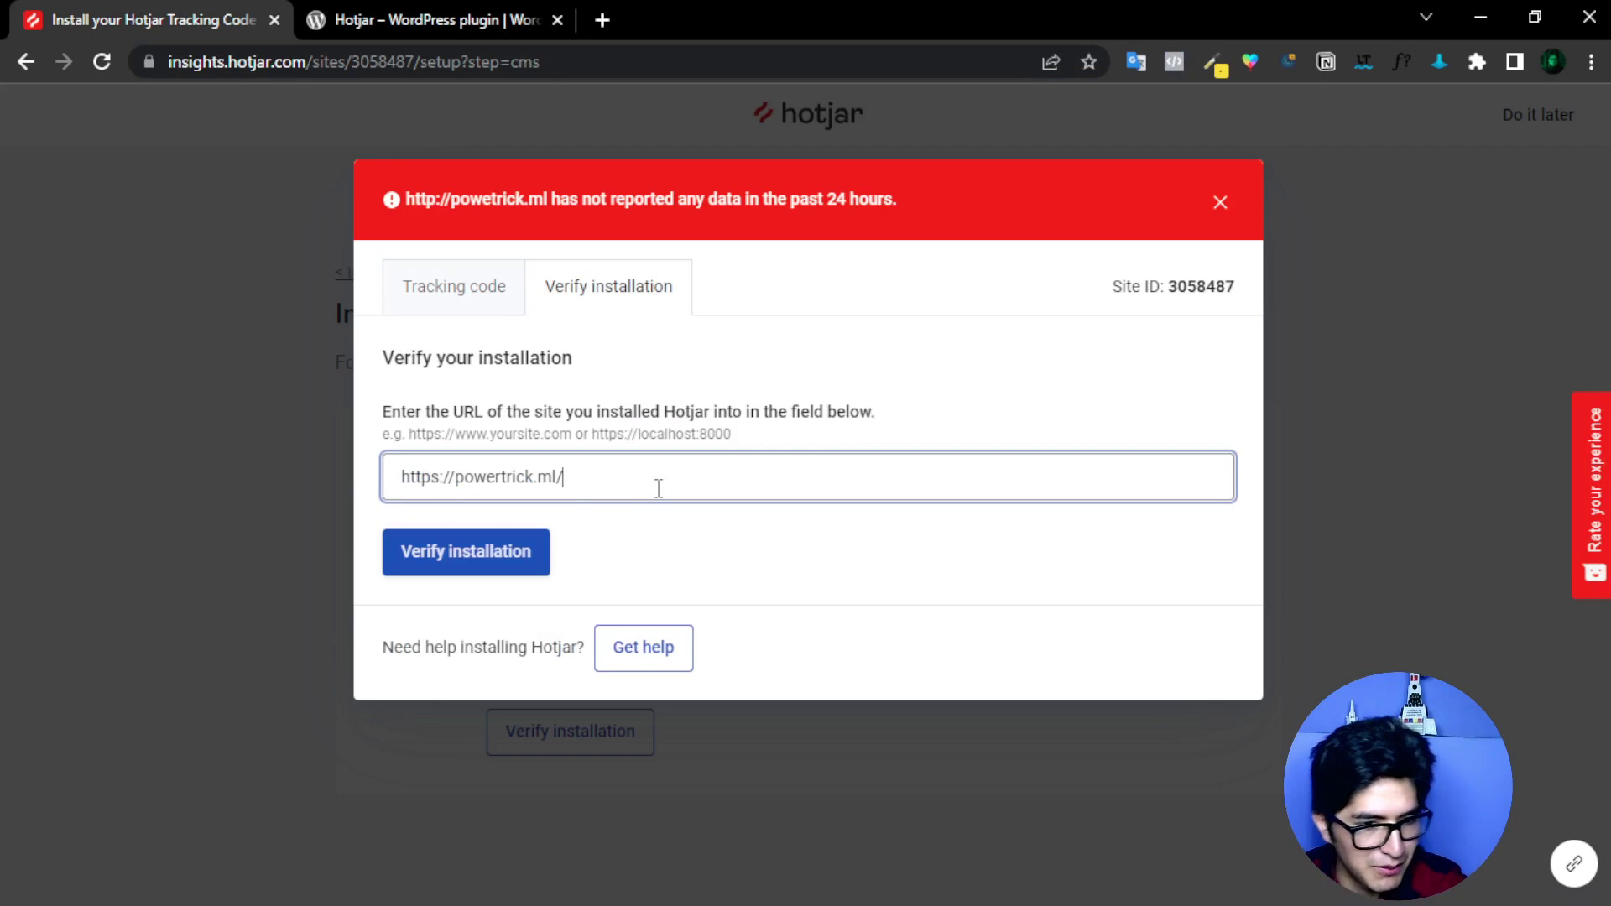
key(BackSpace)
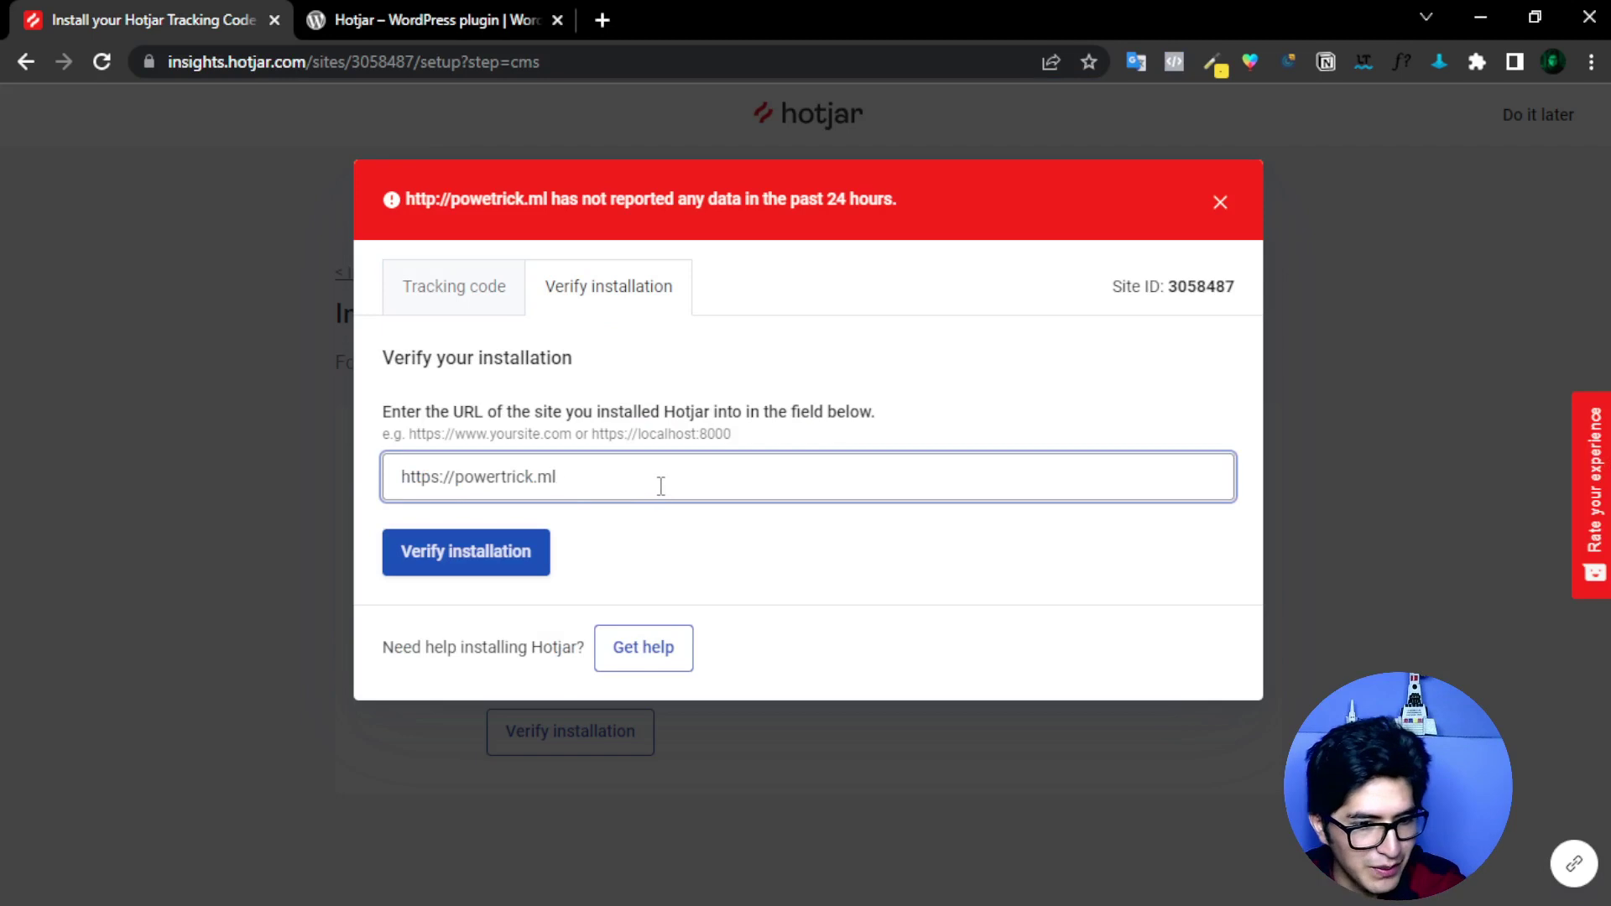
click(485, 564)
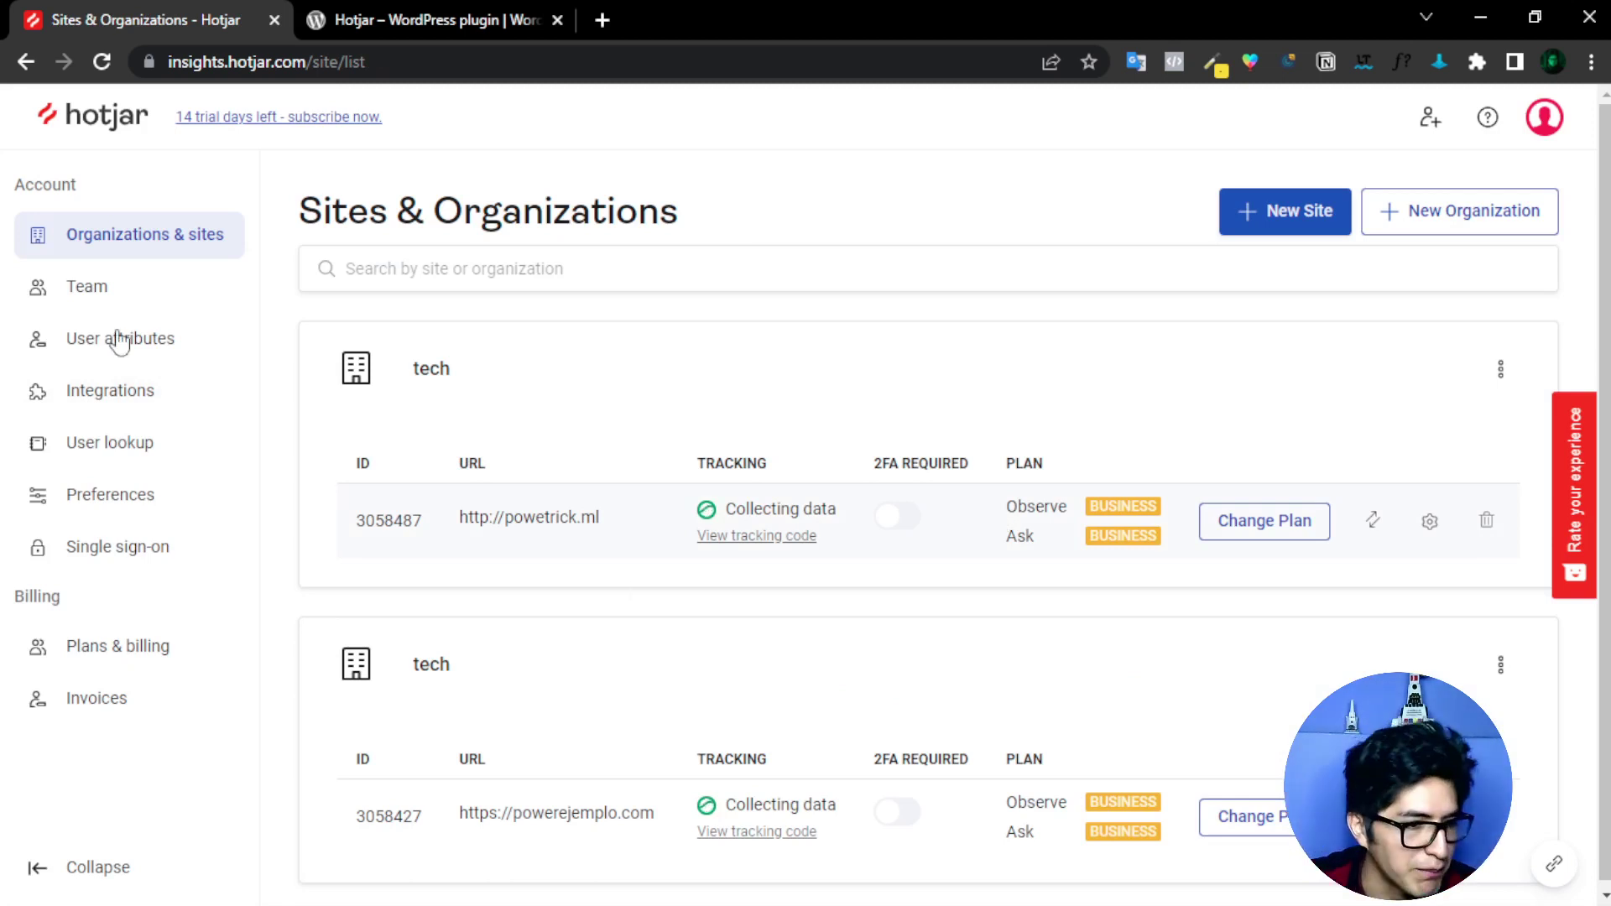
click(148, 298)
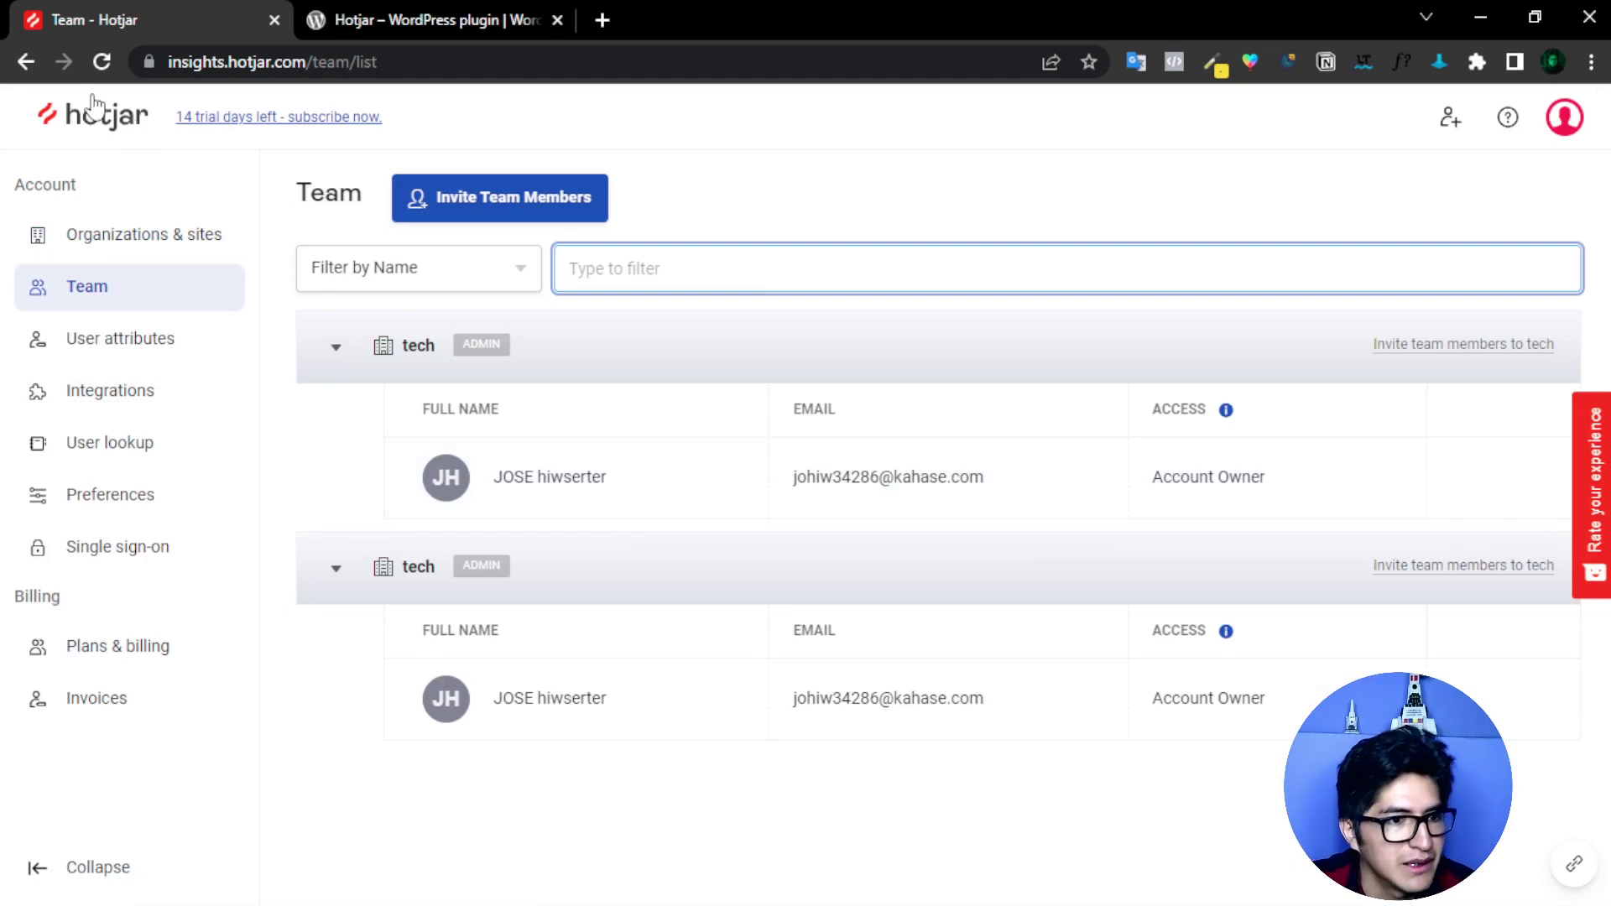
click(25, 61)
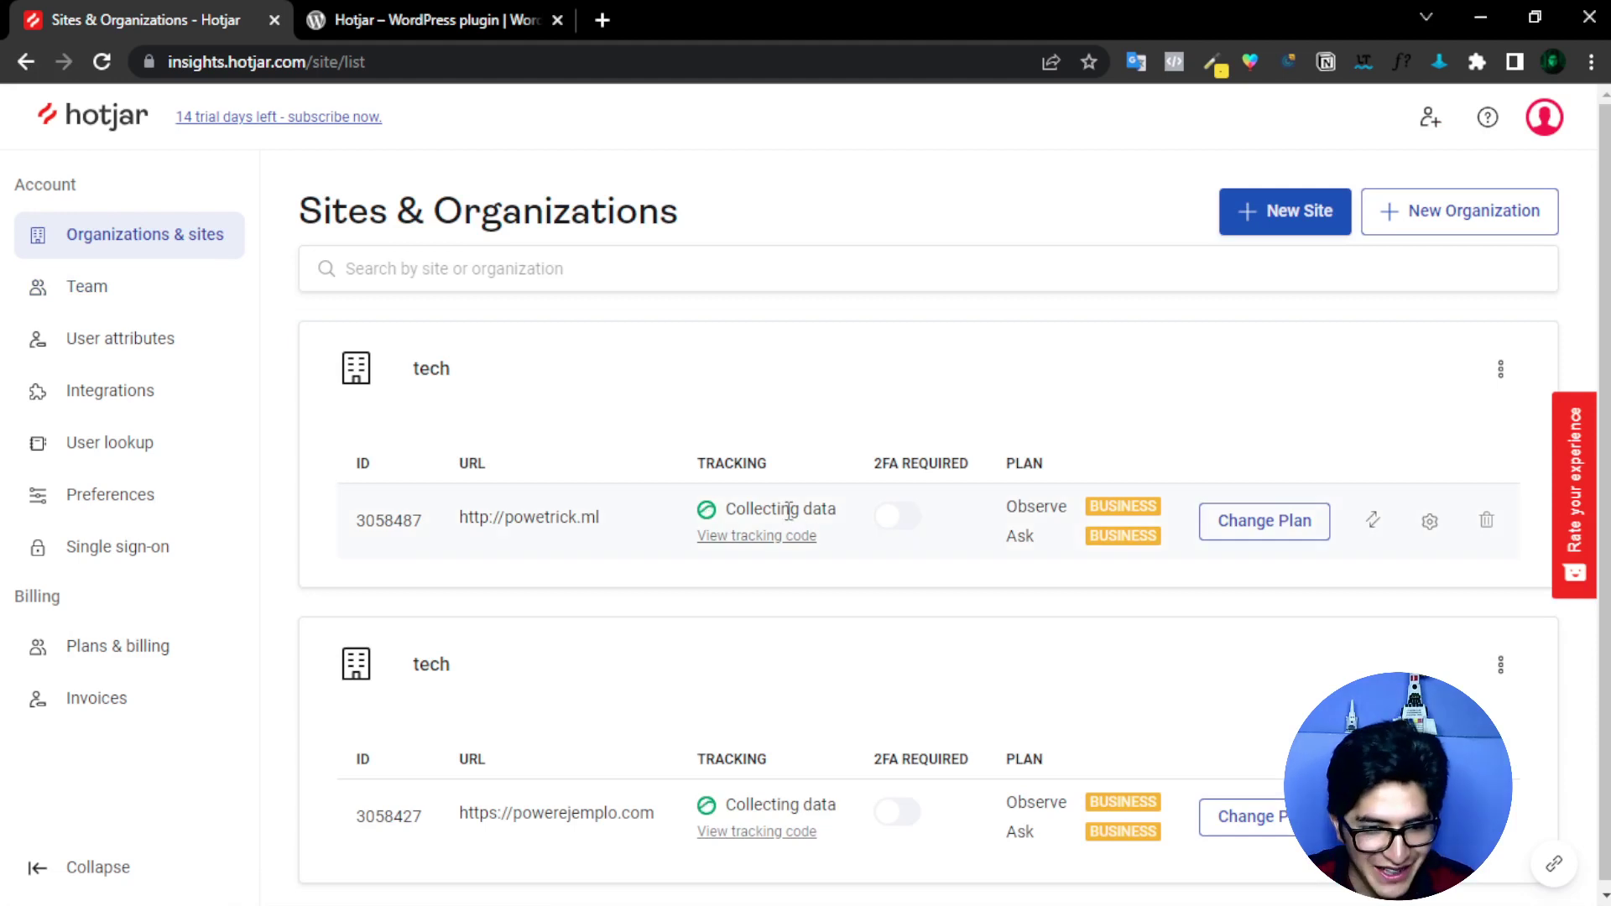
click(541, 518)
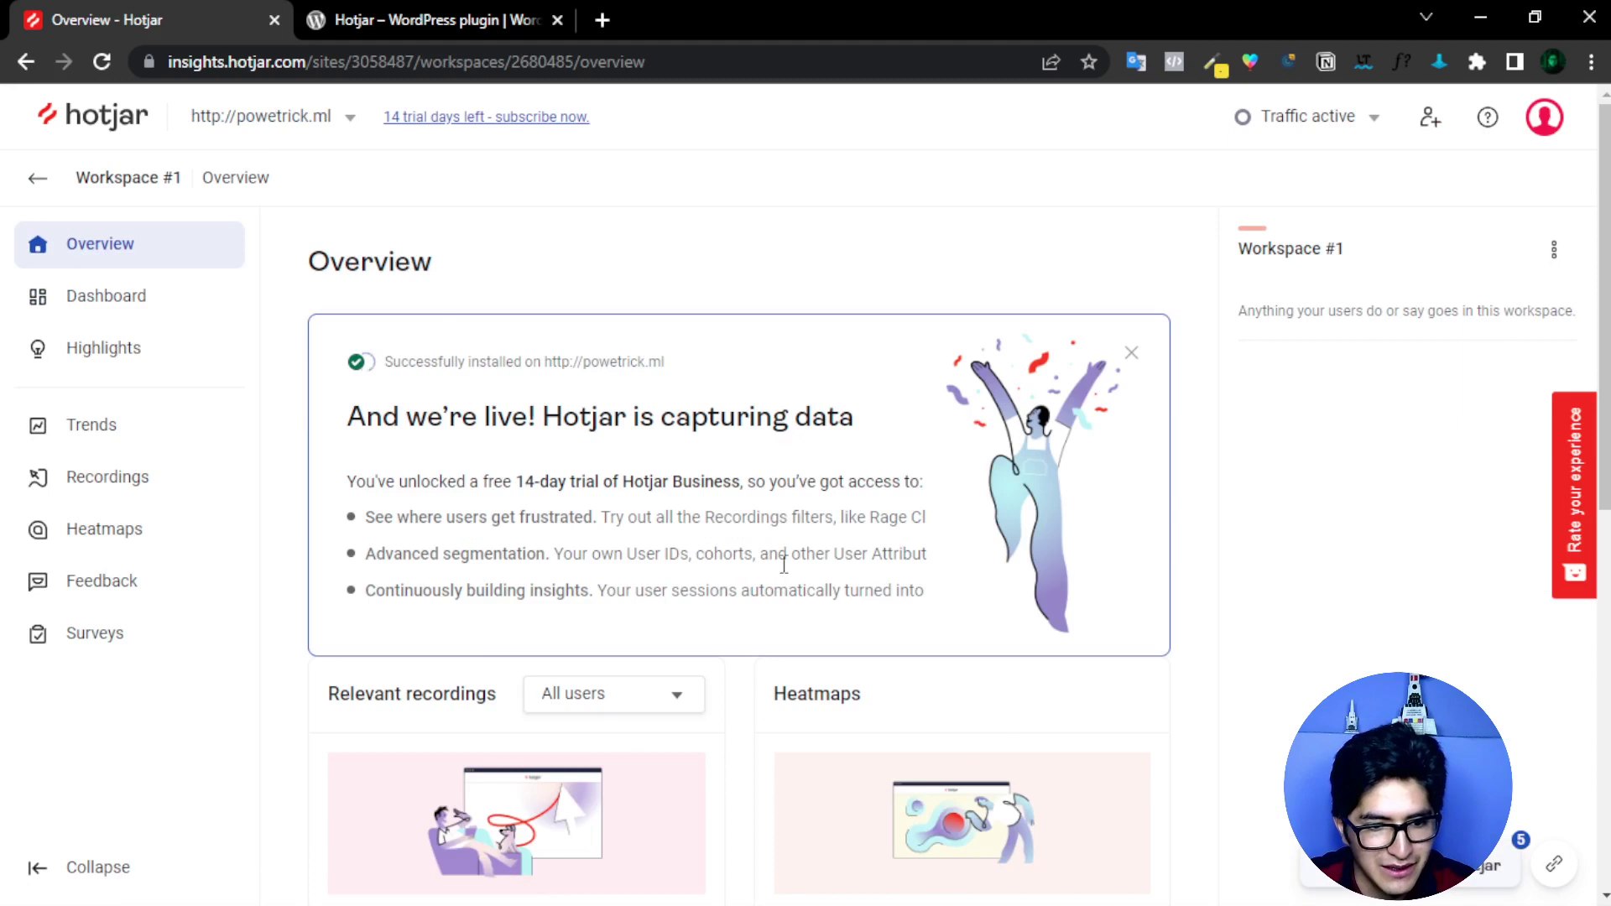
- Translate the site overview page into Spanish and look through its recordings and heatmaps sections
scroll(797, 553, down, 8)
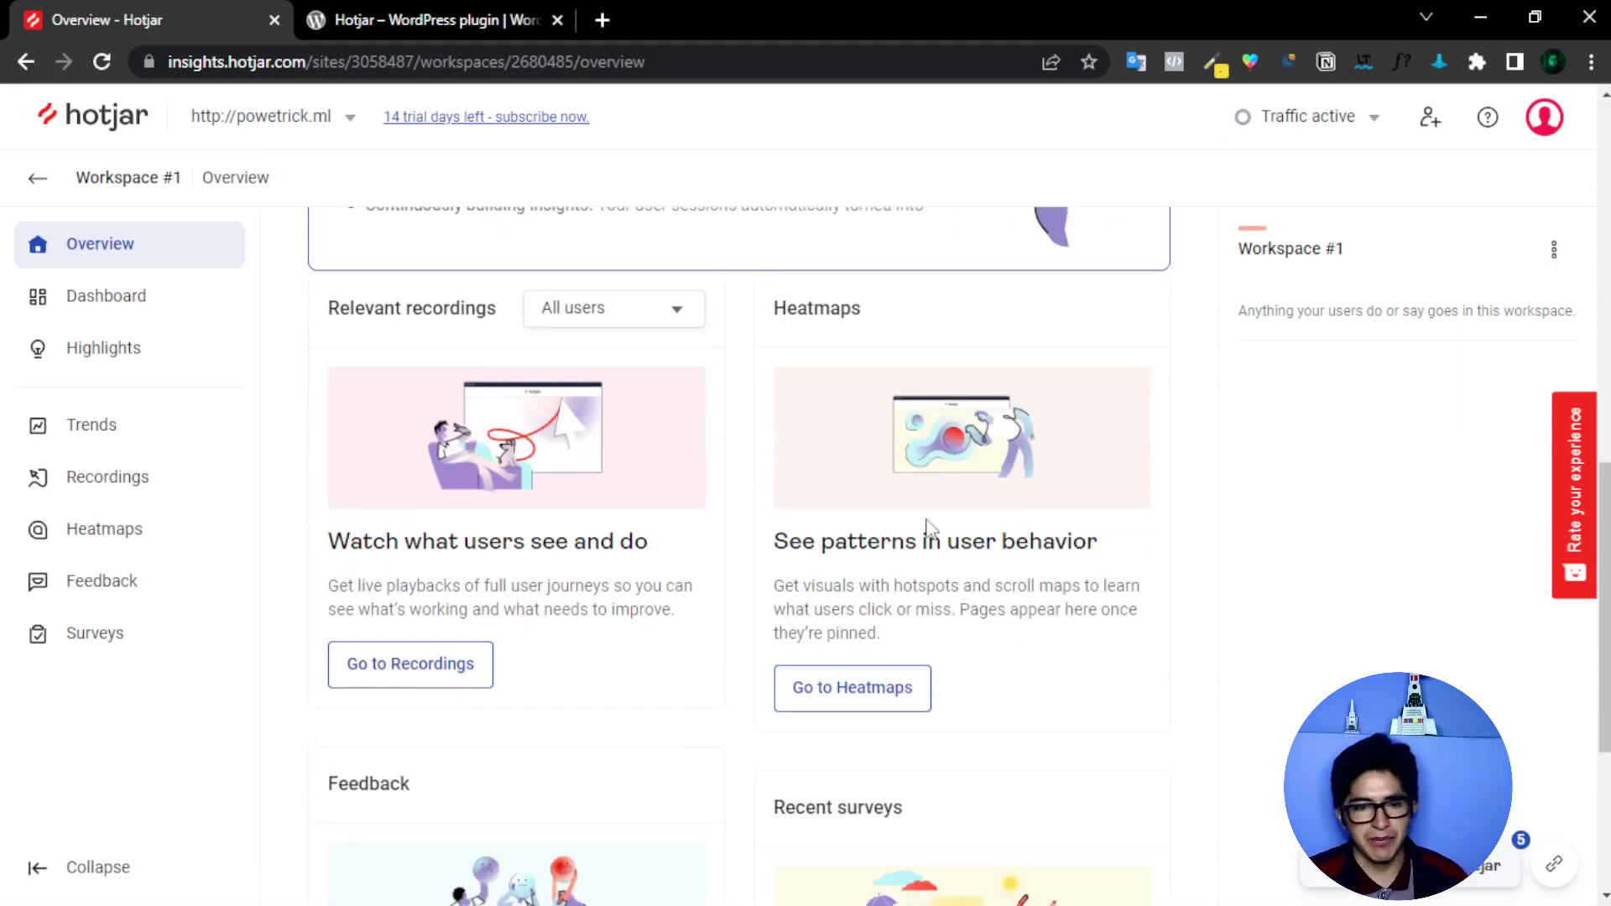
right_click(1024, 409)
click(1138, 713)
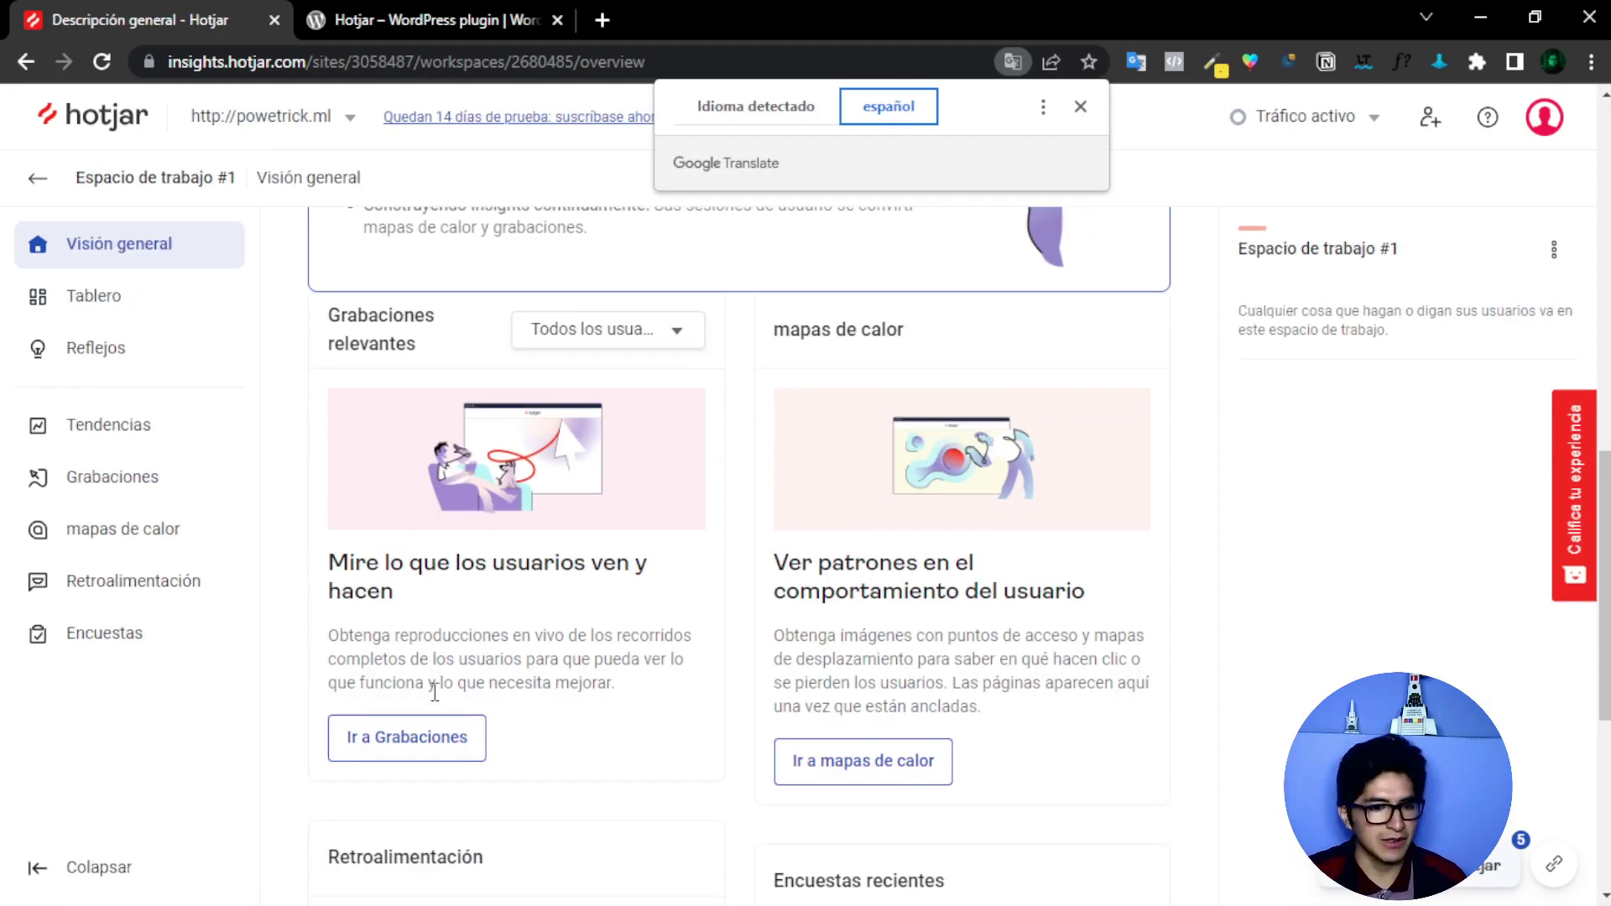
scroll(474, 705, down, 1)
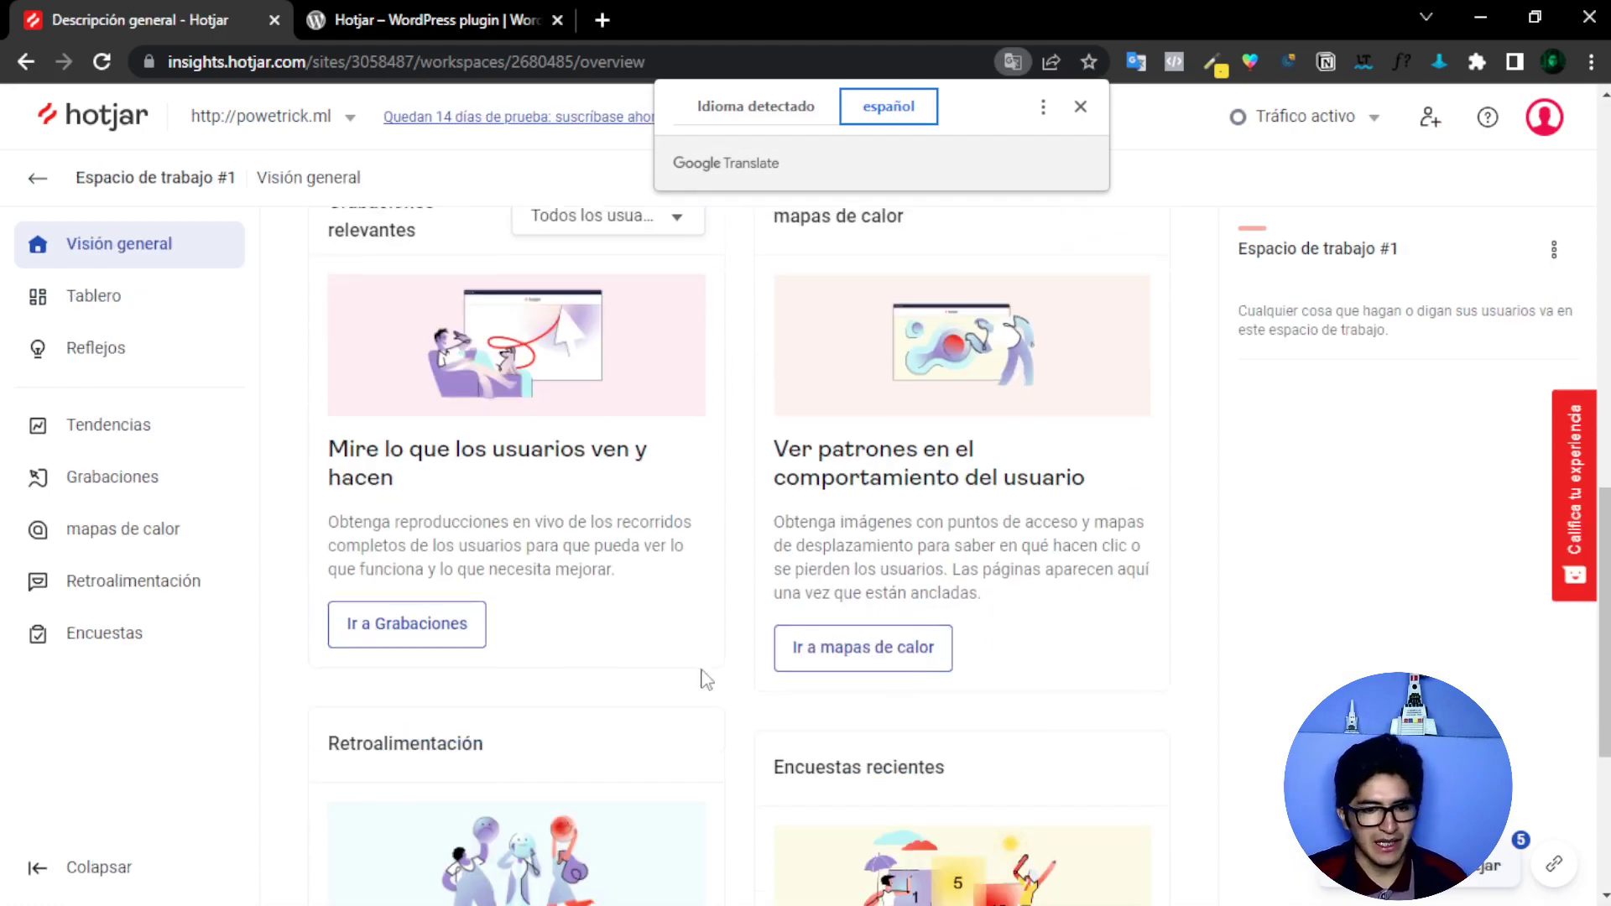
- Open the Hotjar Recordings section in a new browser tab and switch to that tab
right_click(421, 618)
click(470, 634)
click(395, 19)
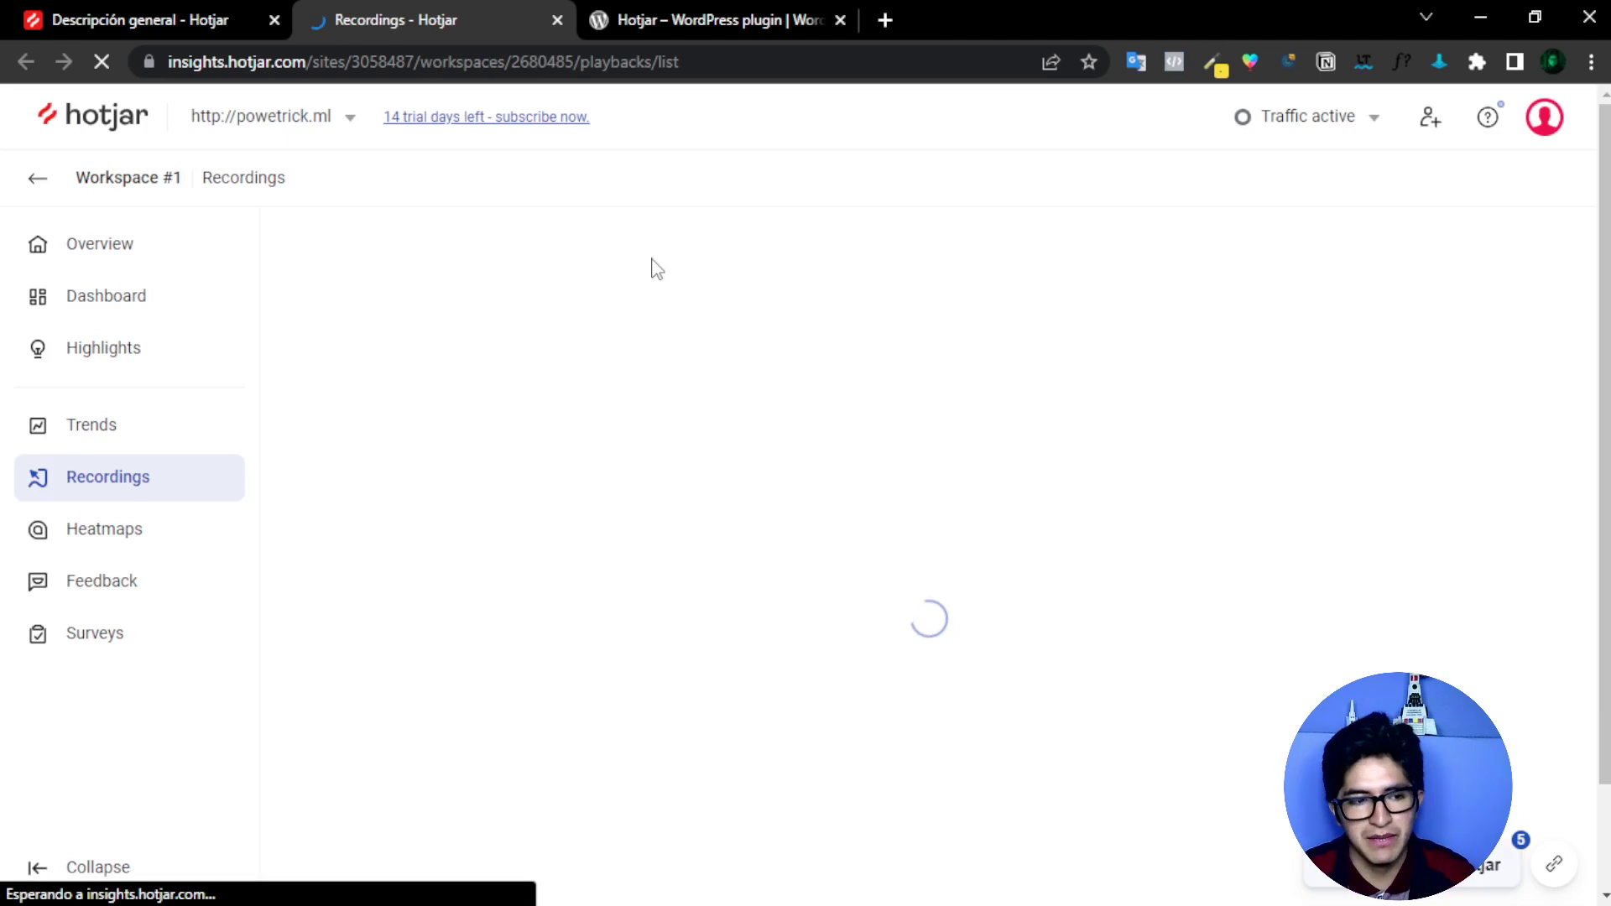
- Search Google for smartlook in a new browser tab and open smartlook.com
key(ctrl+t)
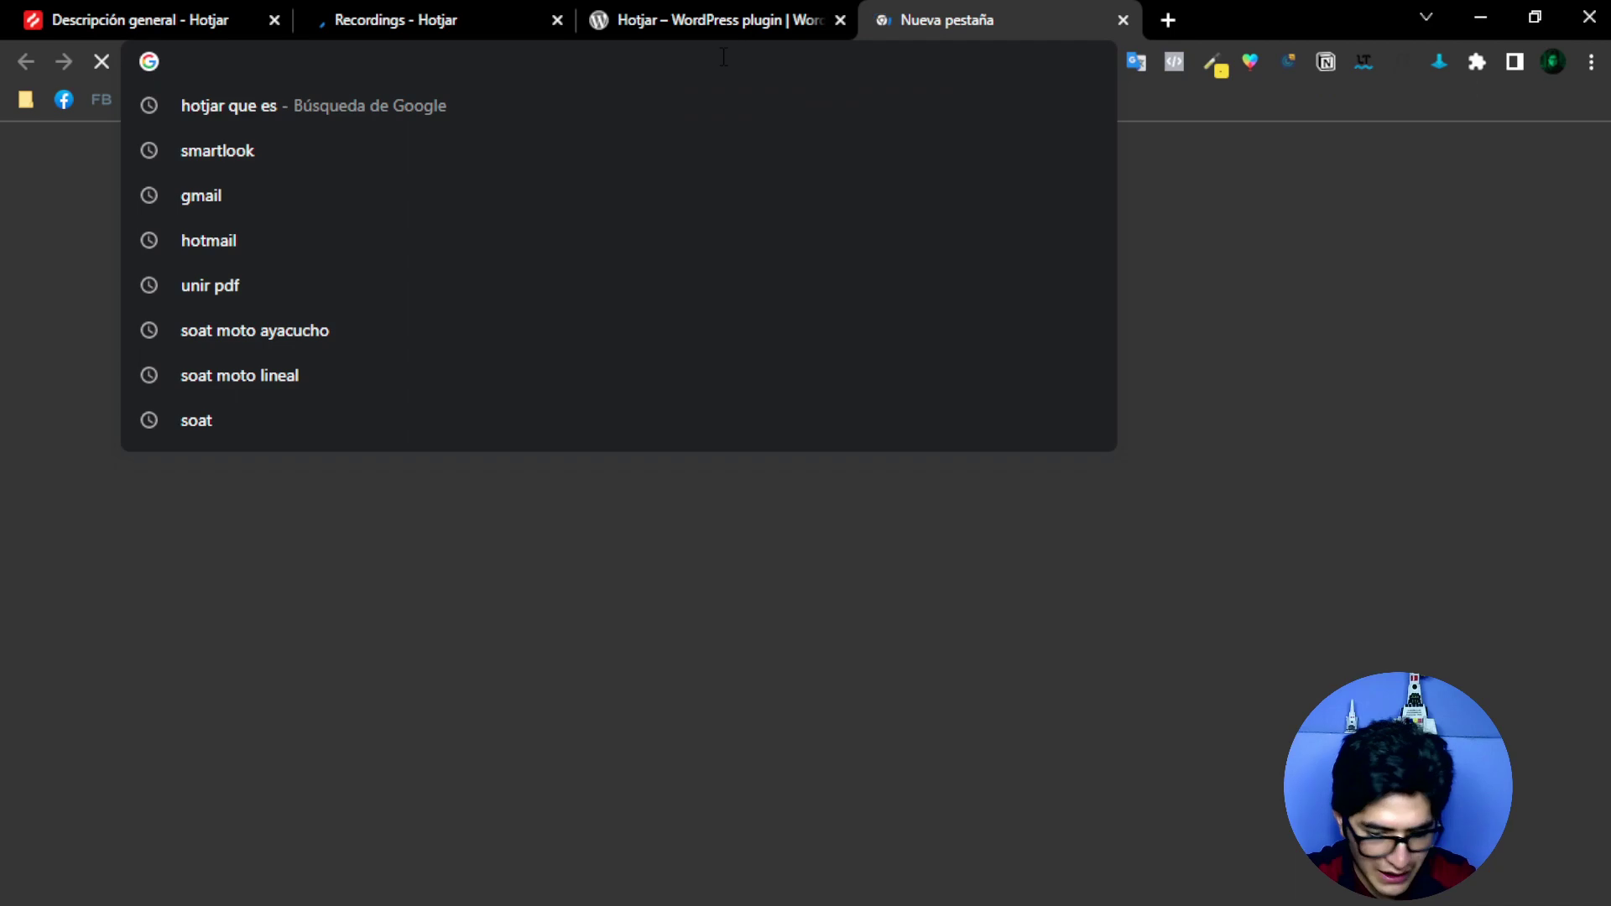
text(sm)
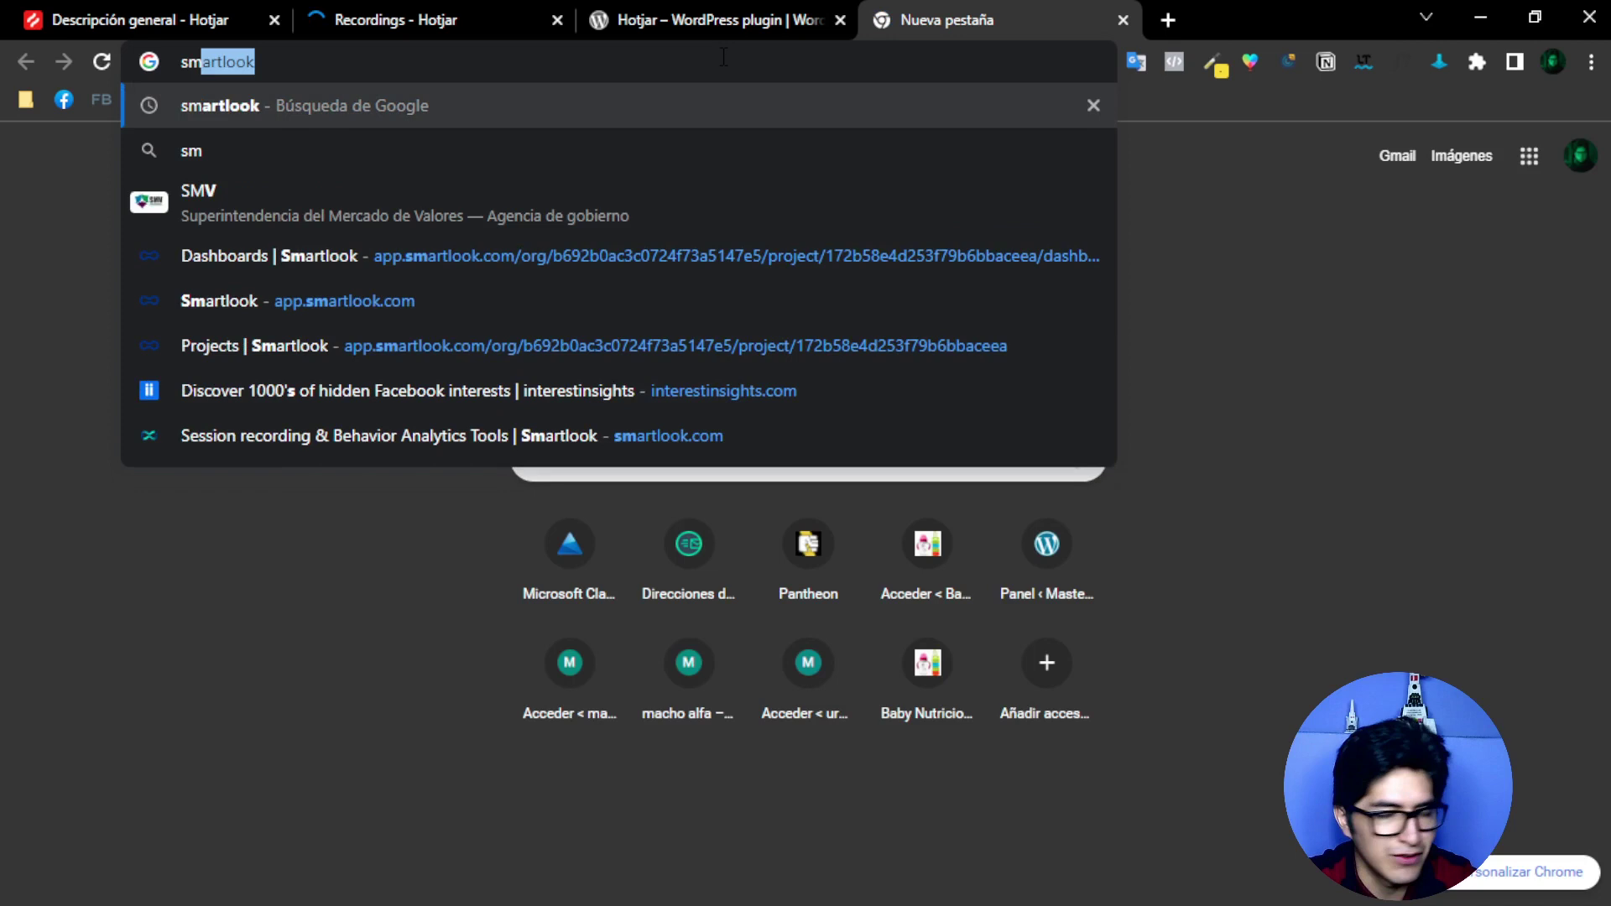
text(art)
key(Return)
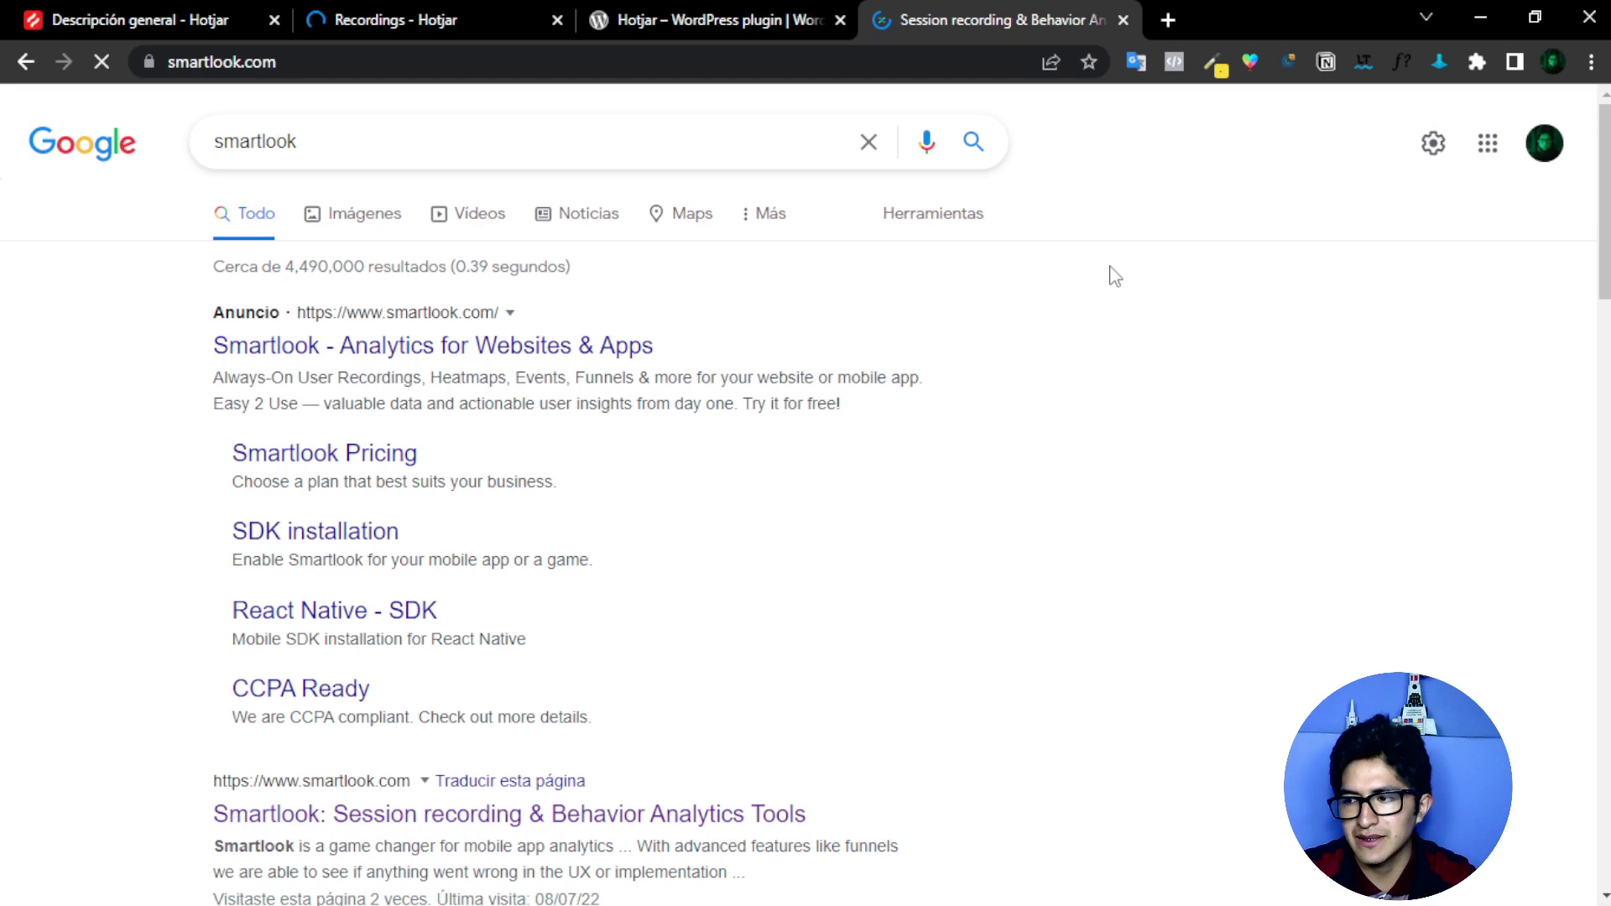
- Switch to the Smartlook project window, look at its heatmaps section and return to the recordings list
key(alt+Tab)
click(1080, 74)
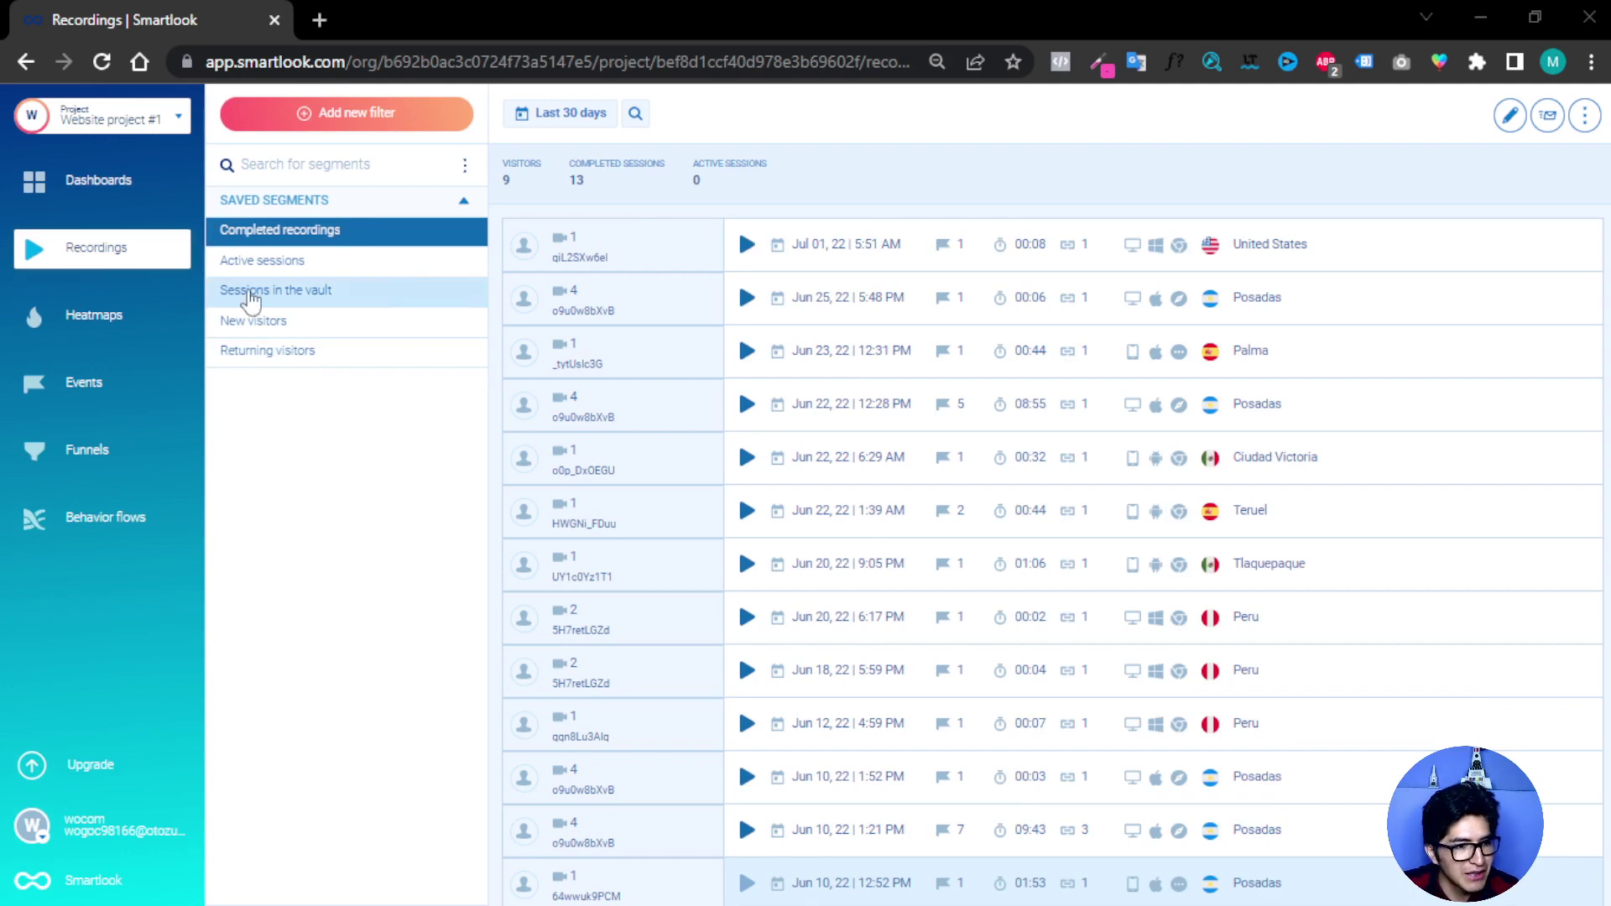
click(124, 323)
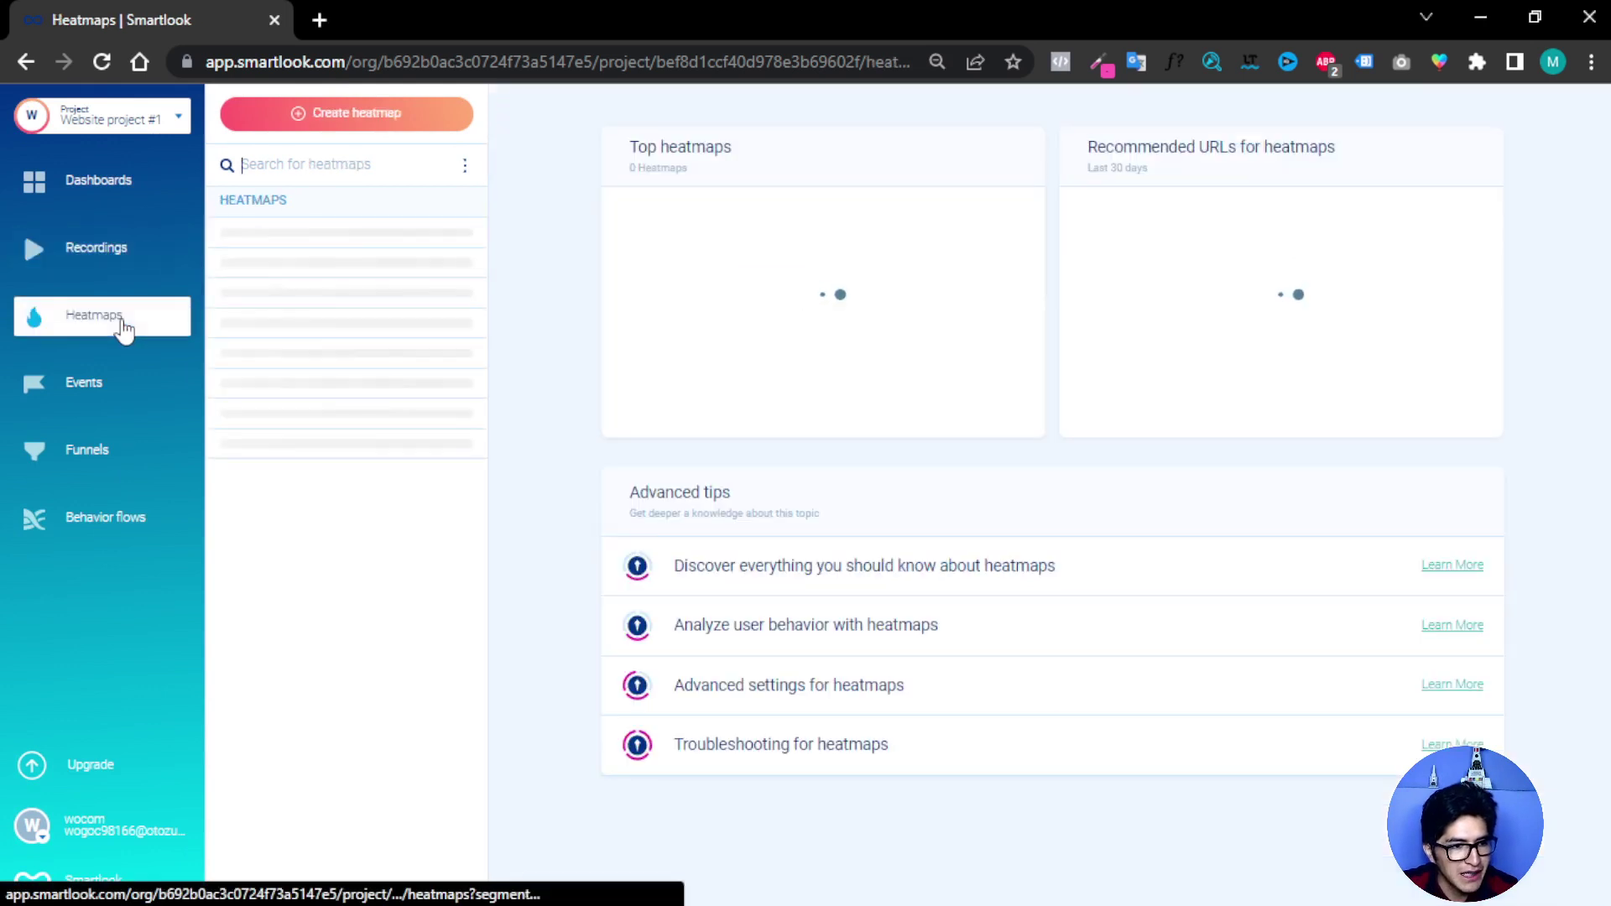
click(116, 254)
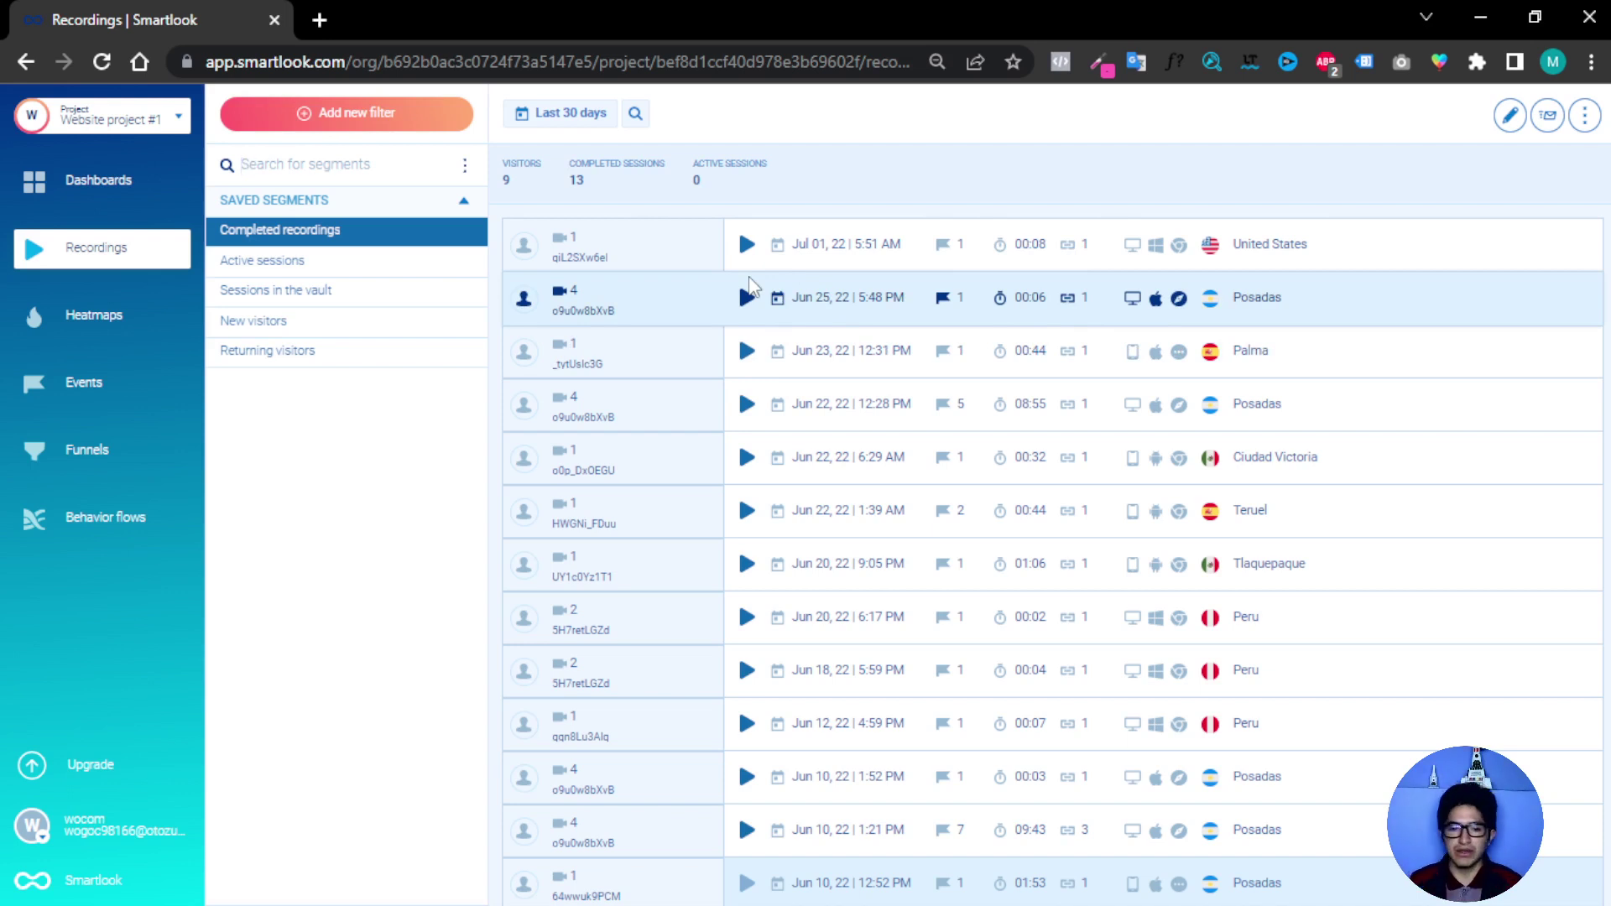
- Switch to the Facebook Ads Manager draft ad in the other browser and find the URL parameters in its tracking section
mouse_move(500, 892)
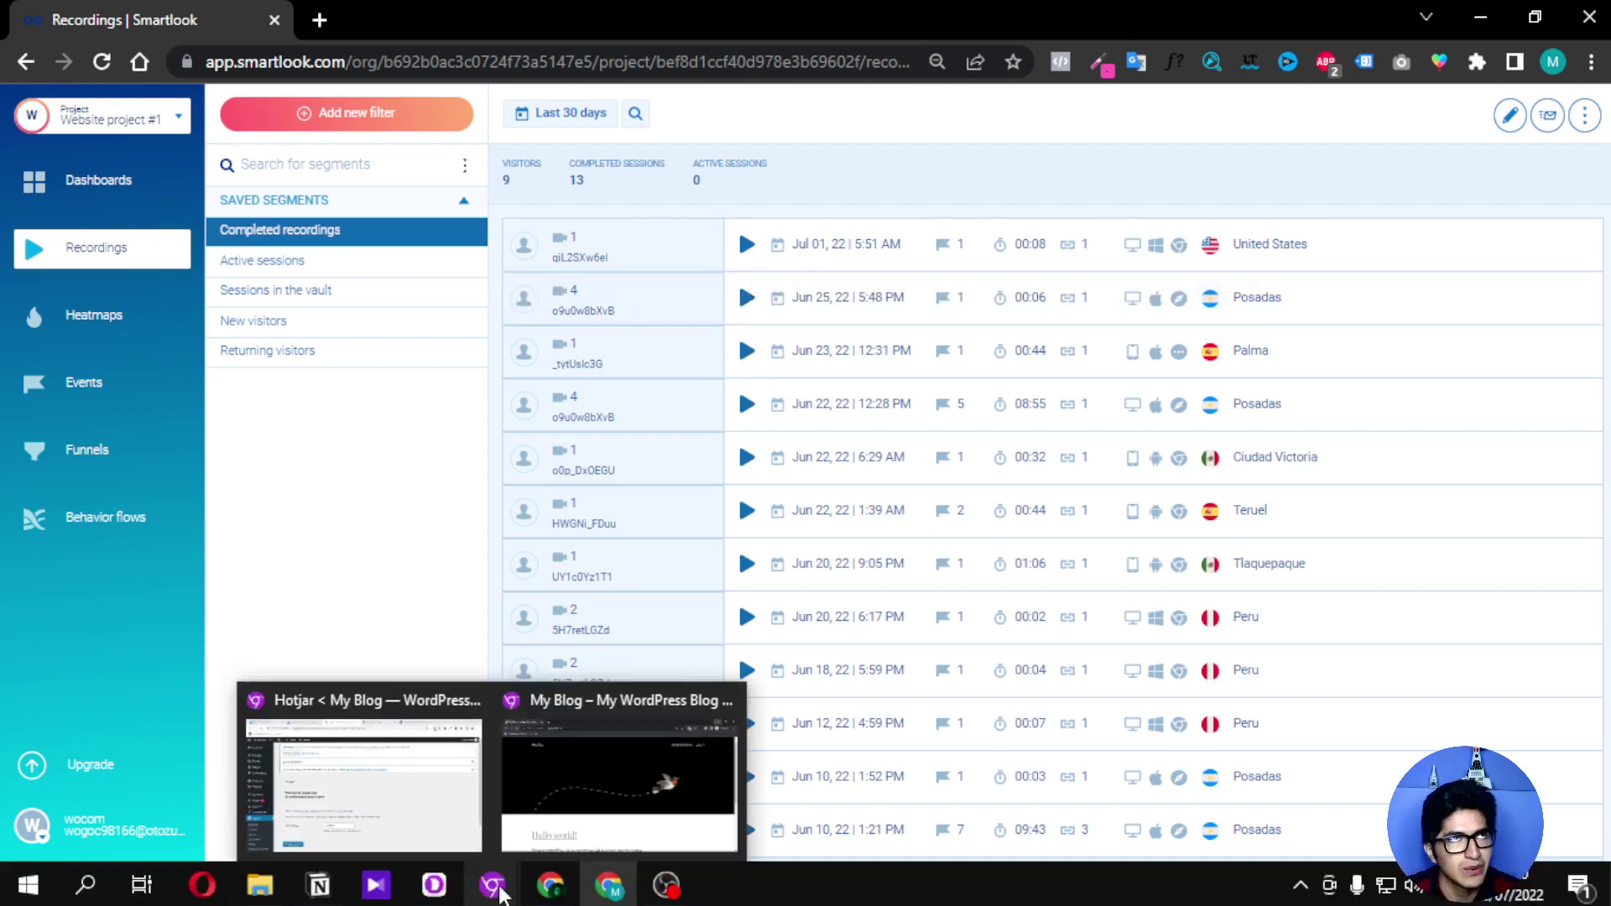
click(430, 896)
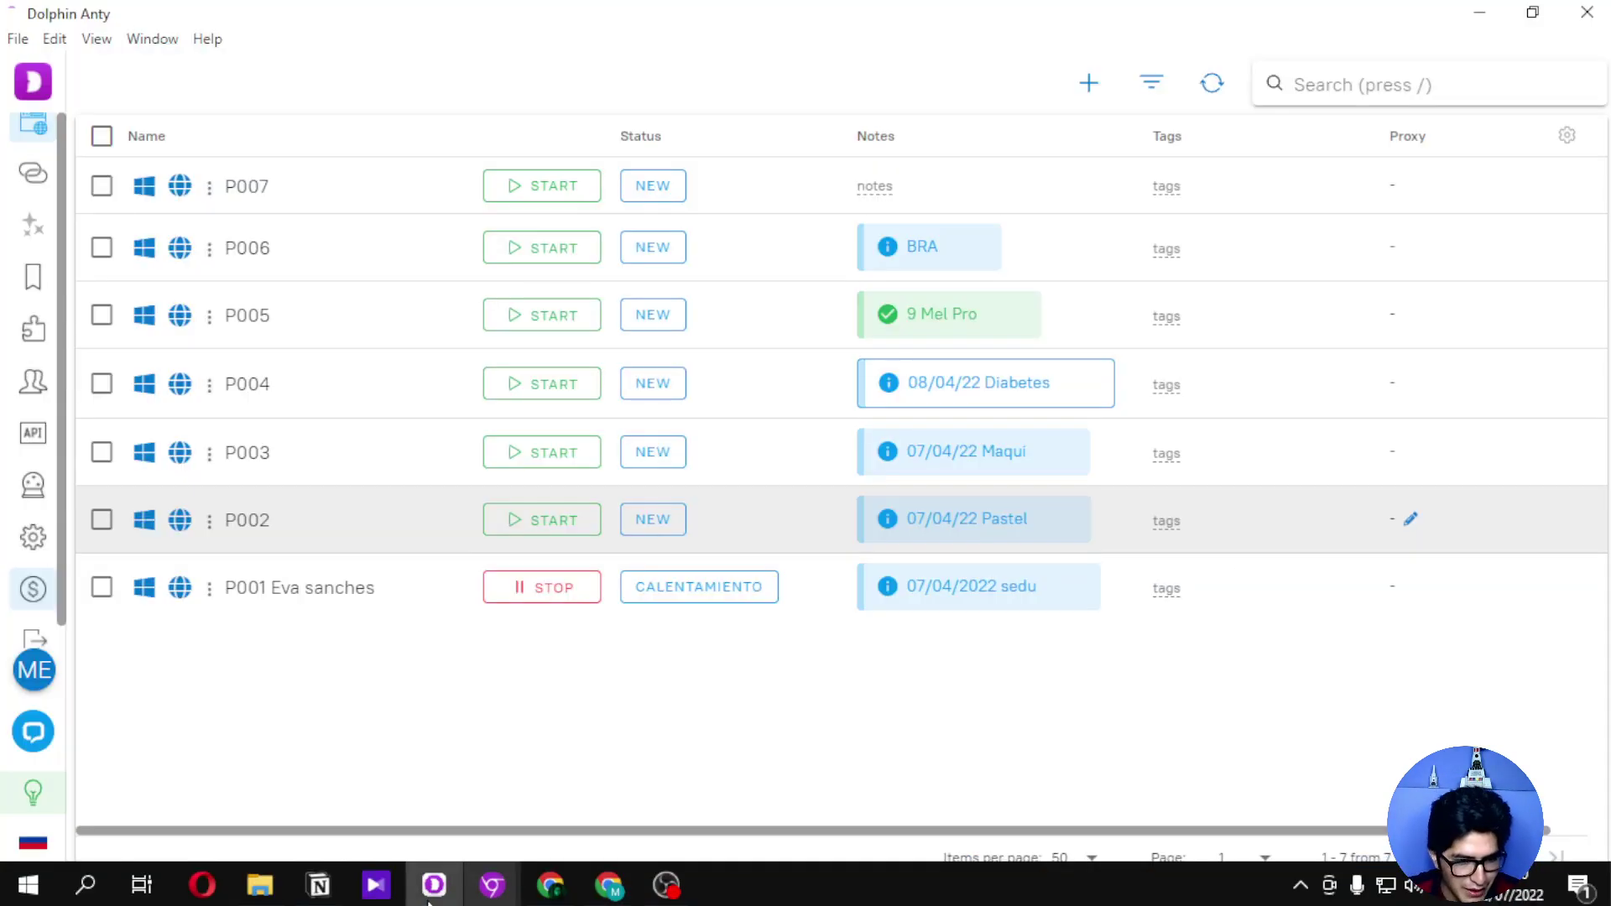
mouse_move(493, 889)
click(386, 813)
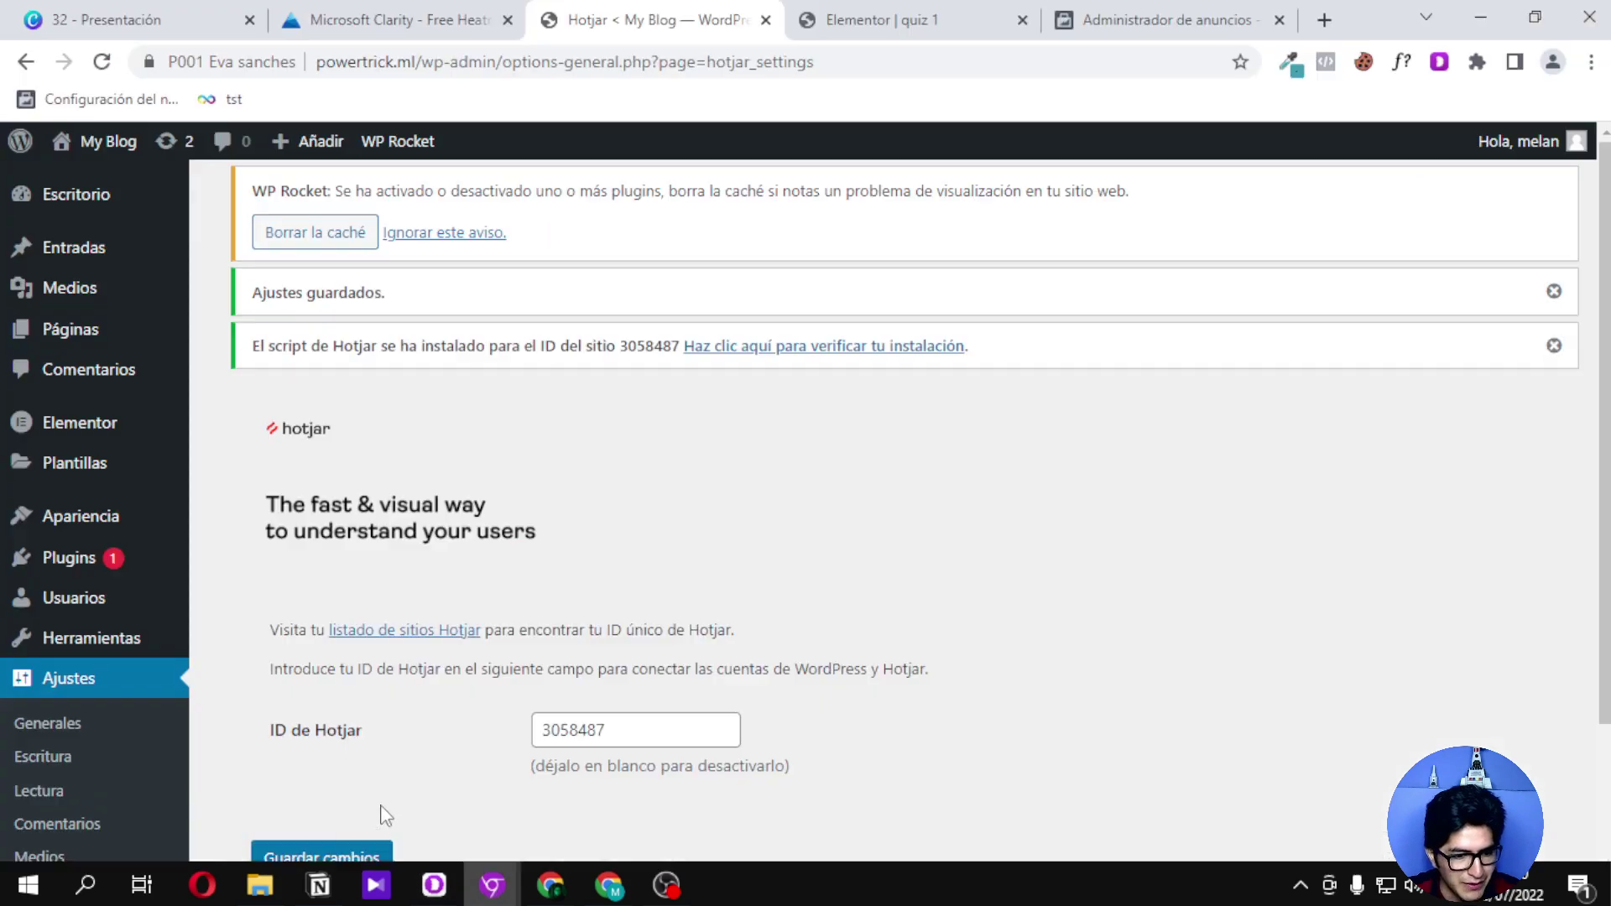
click(1116, 20)
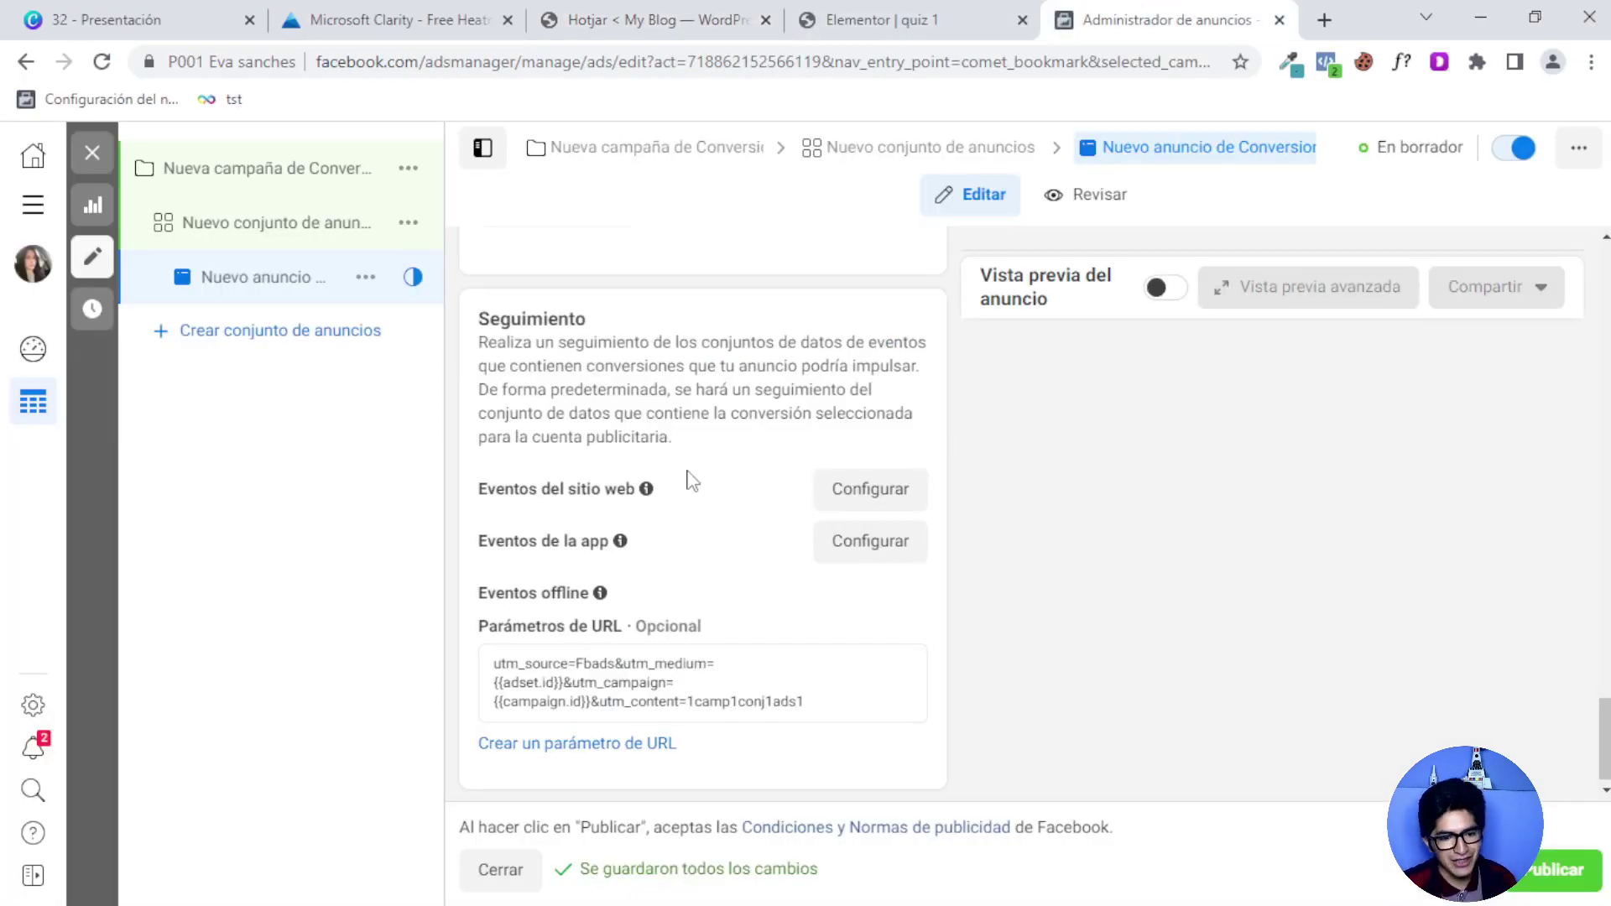
scroll(693, 481, up, 15)
scroll(671, 468, down, 10)
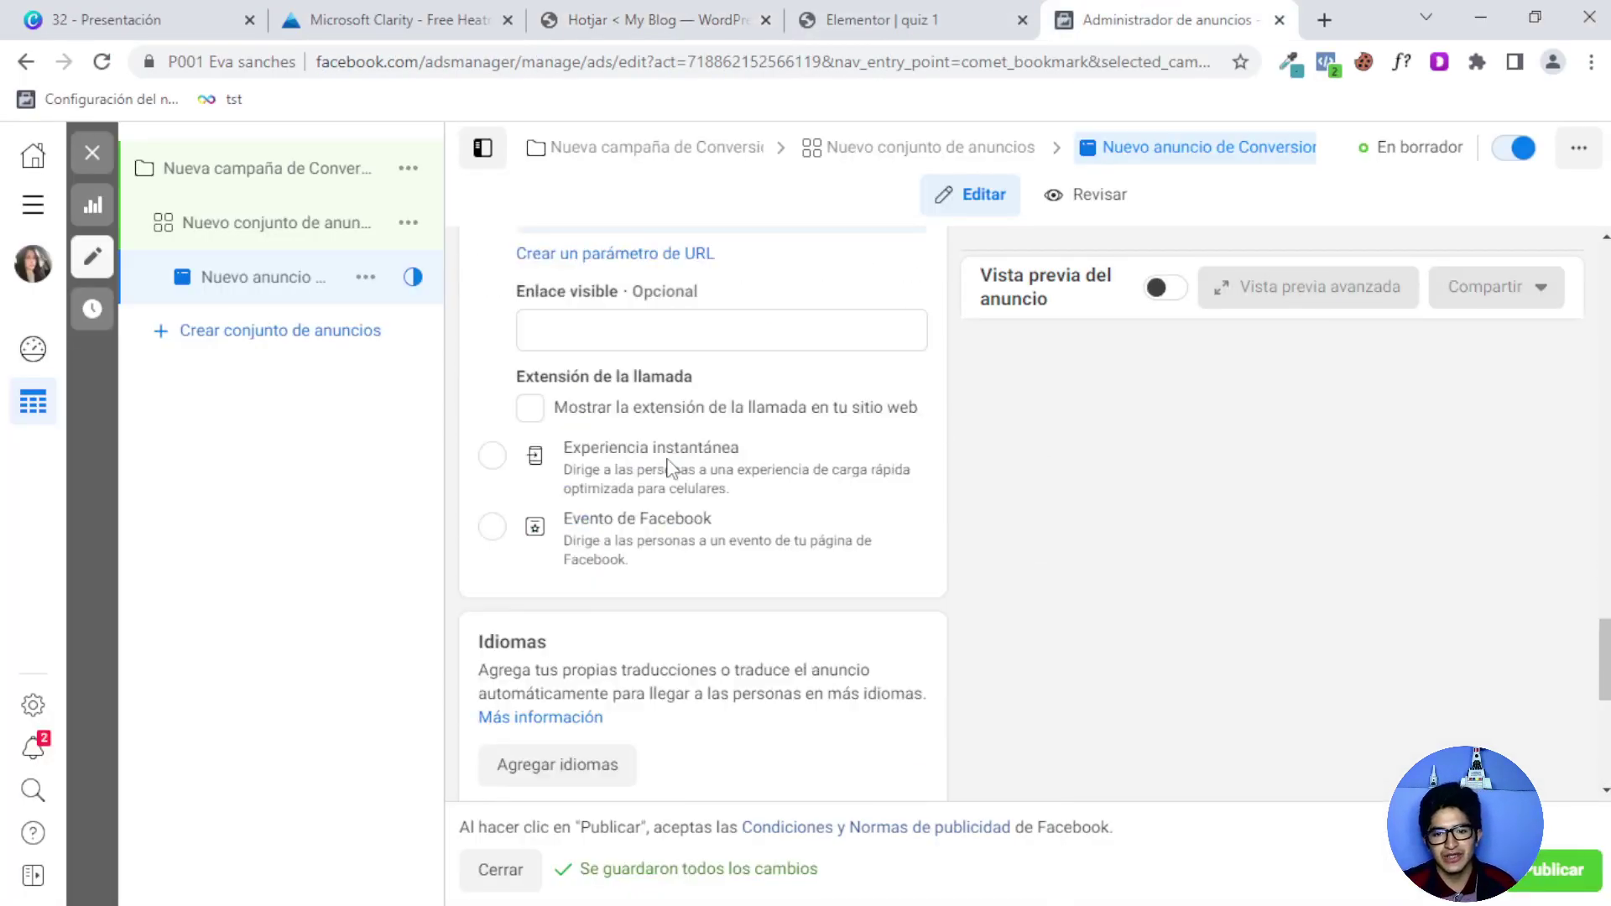
scroll(672, 468, down, 5)
click(581, 663)
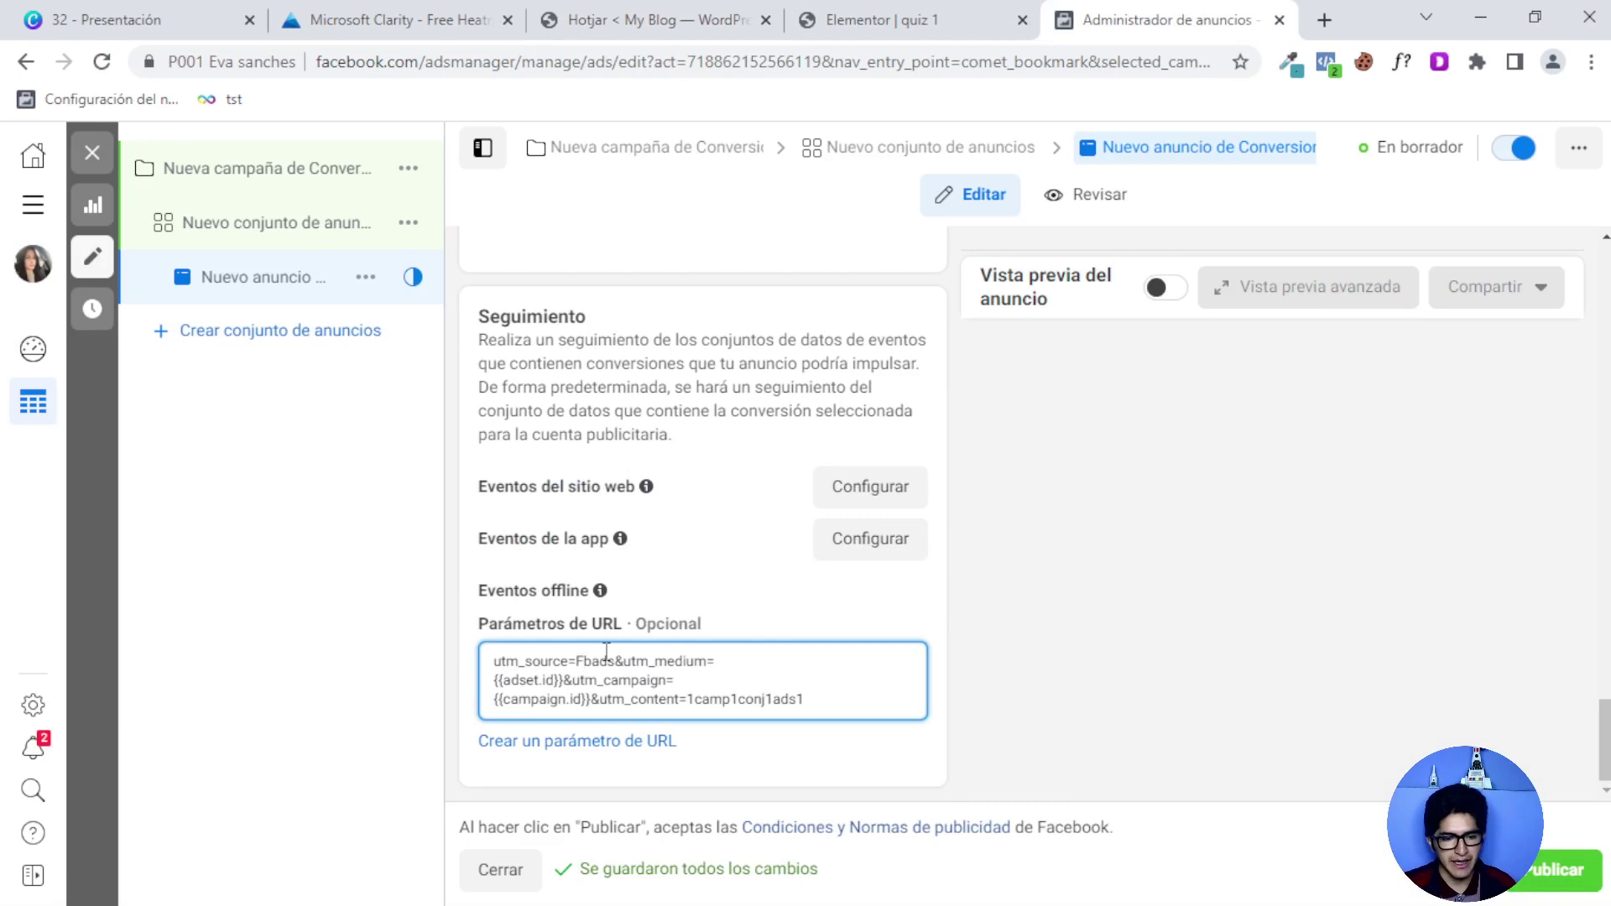
- Open the URL parameter builder and review its campaign source, medium and name values
click(616, 742)
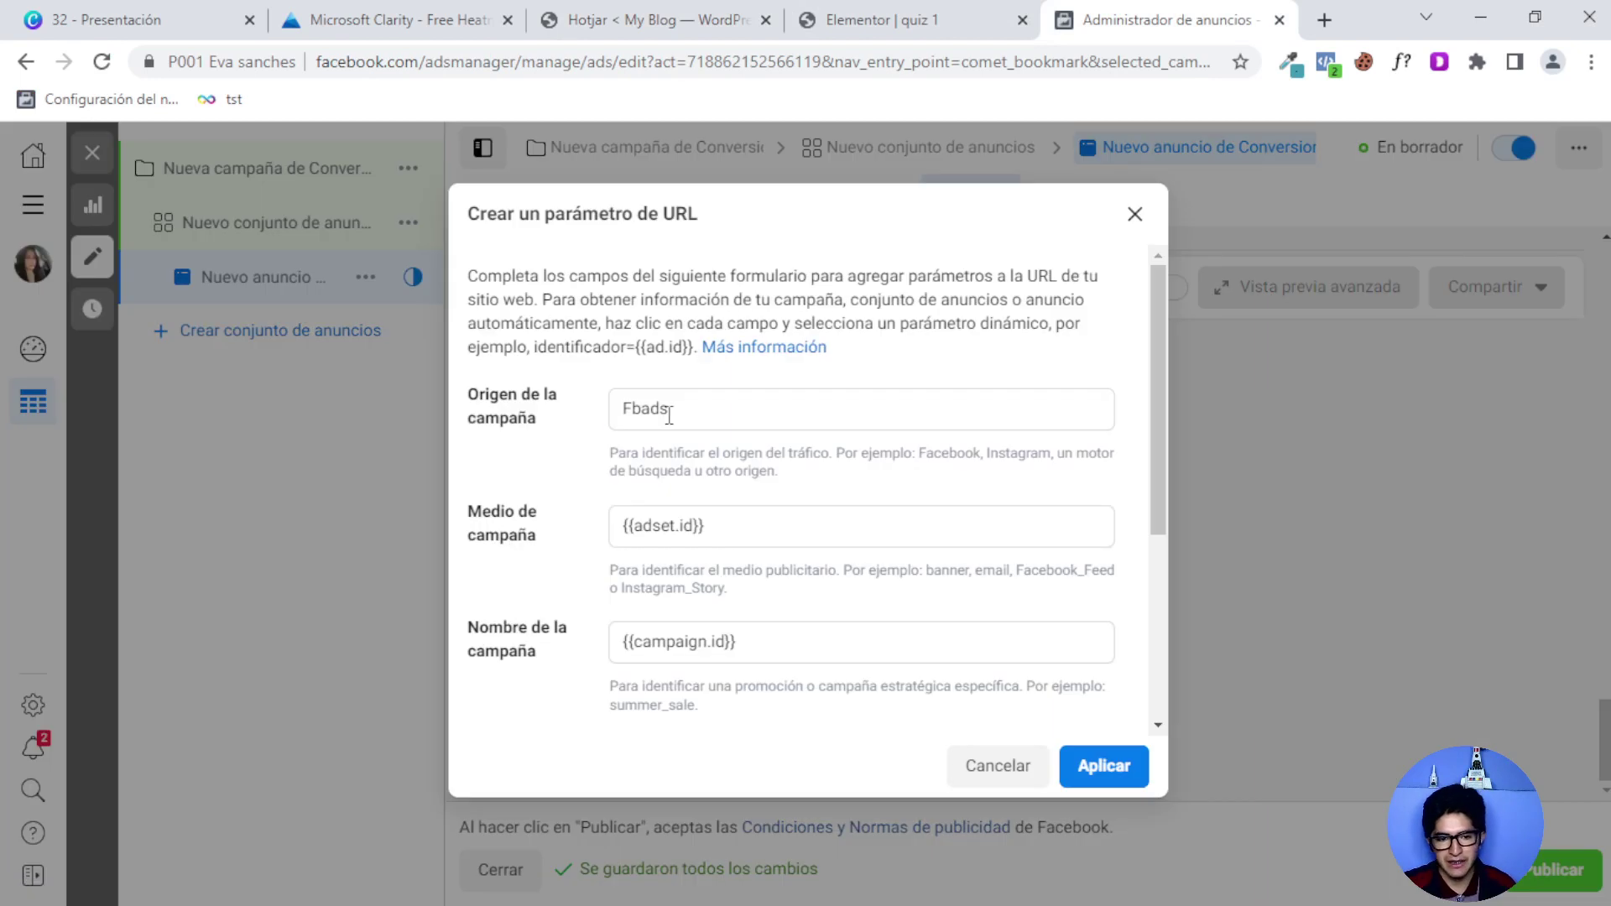
double_click(685, 400)
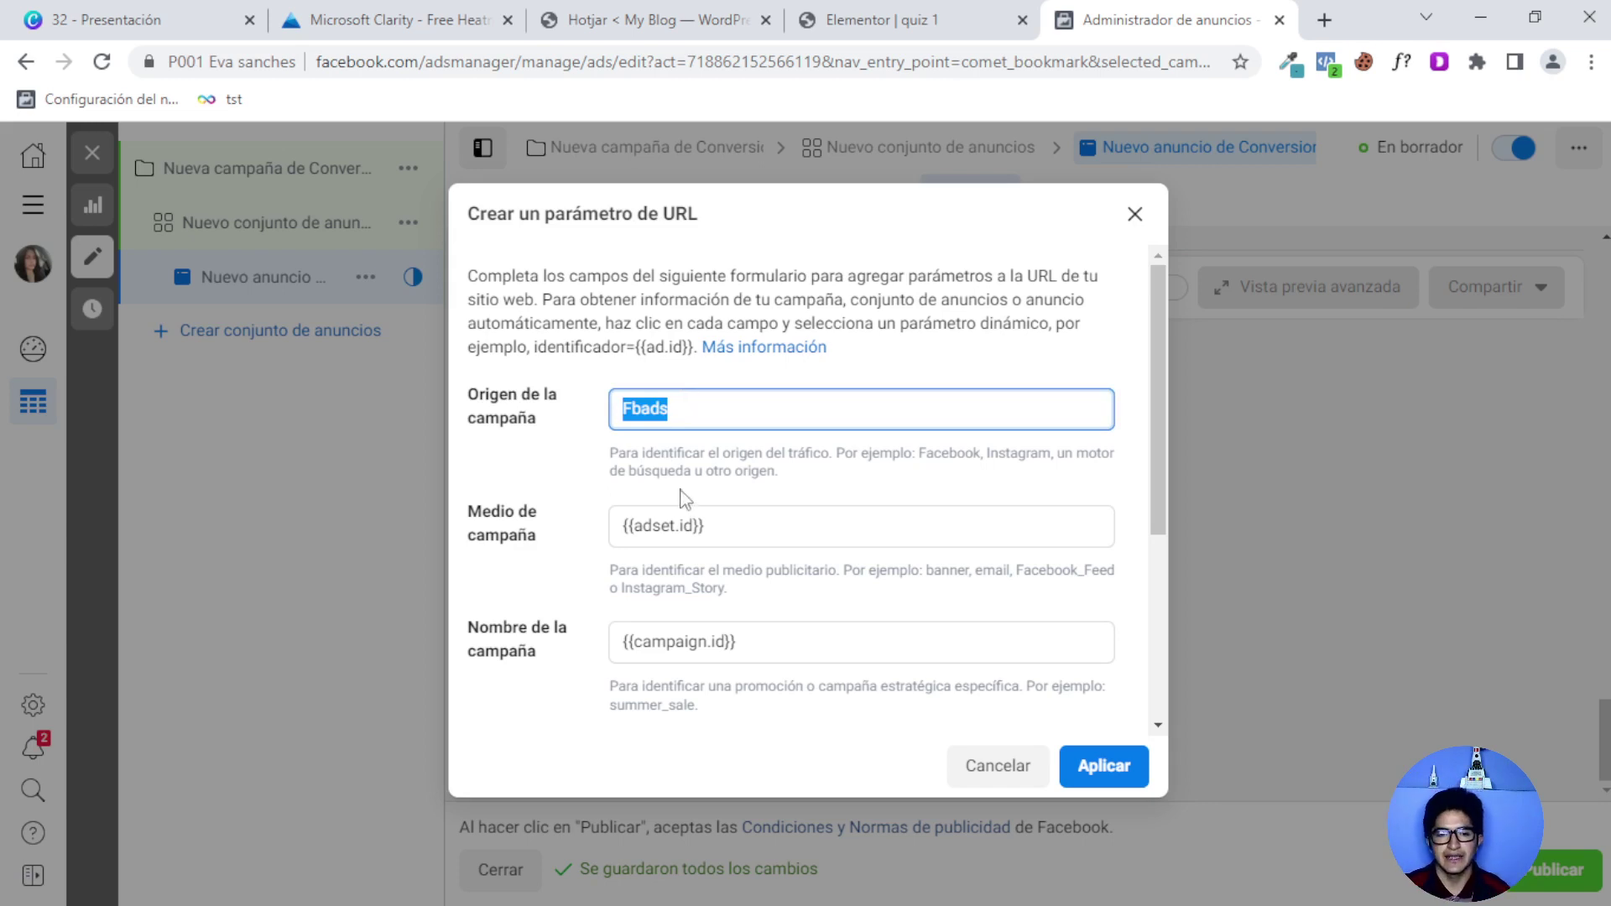
double_click(655, 527)
click(720, 638)
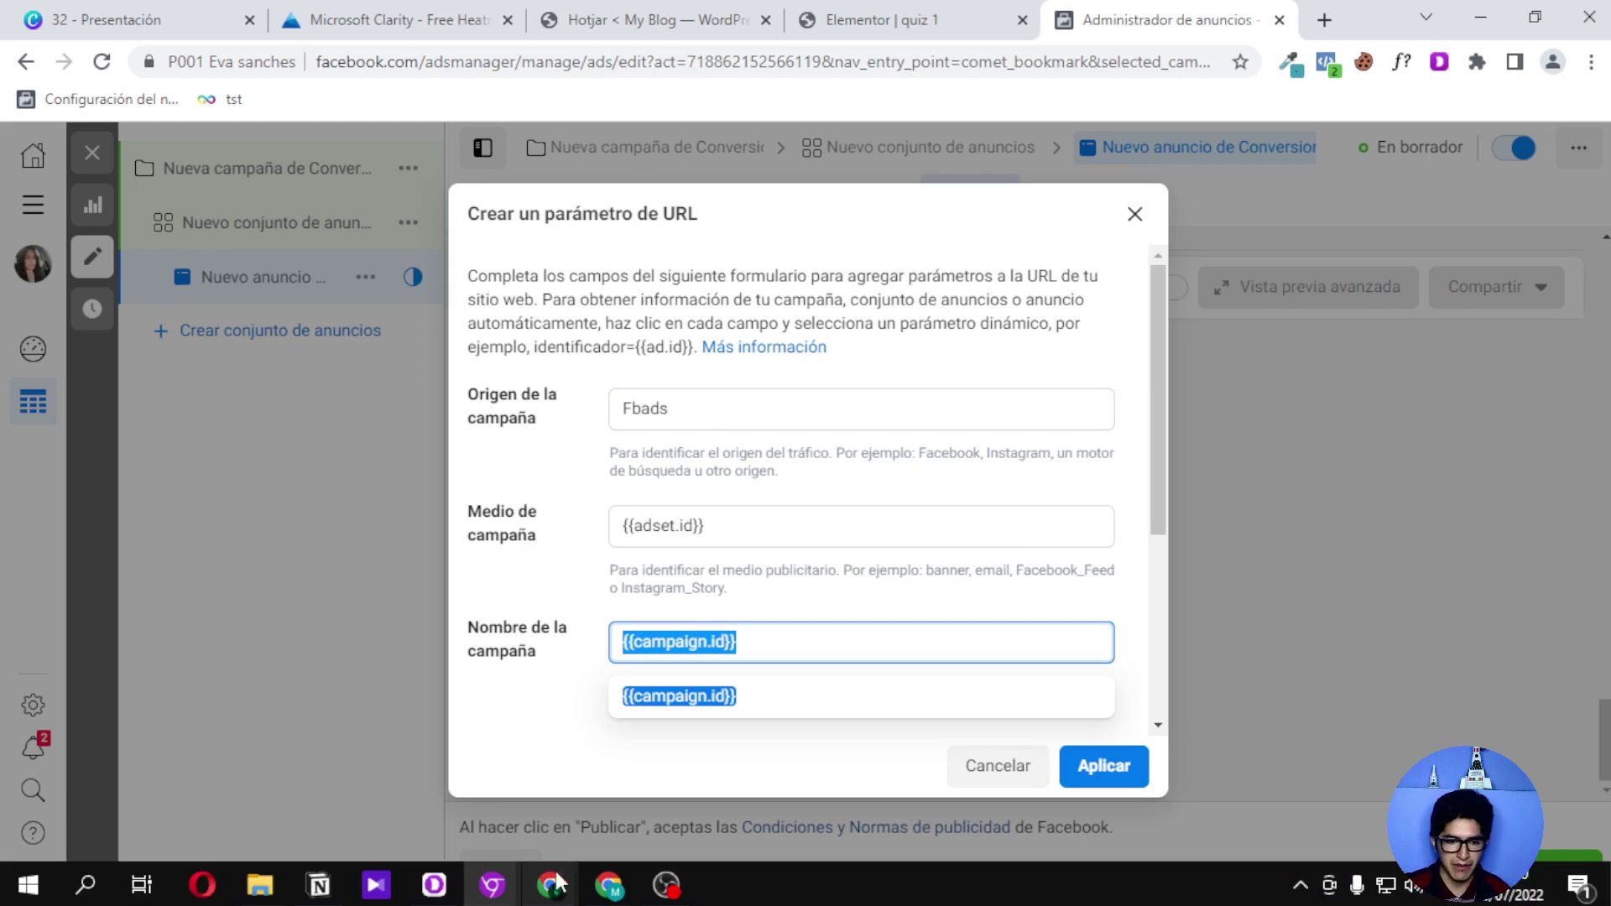
- Switch back to Smartlook and turn on the URL path display for the completed recordings
click(493, 891)
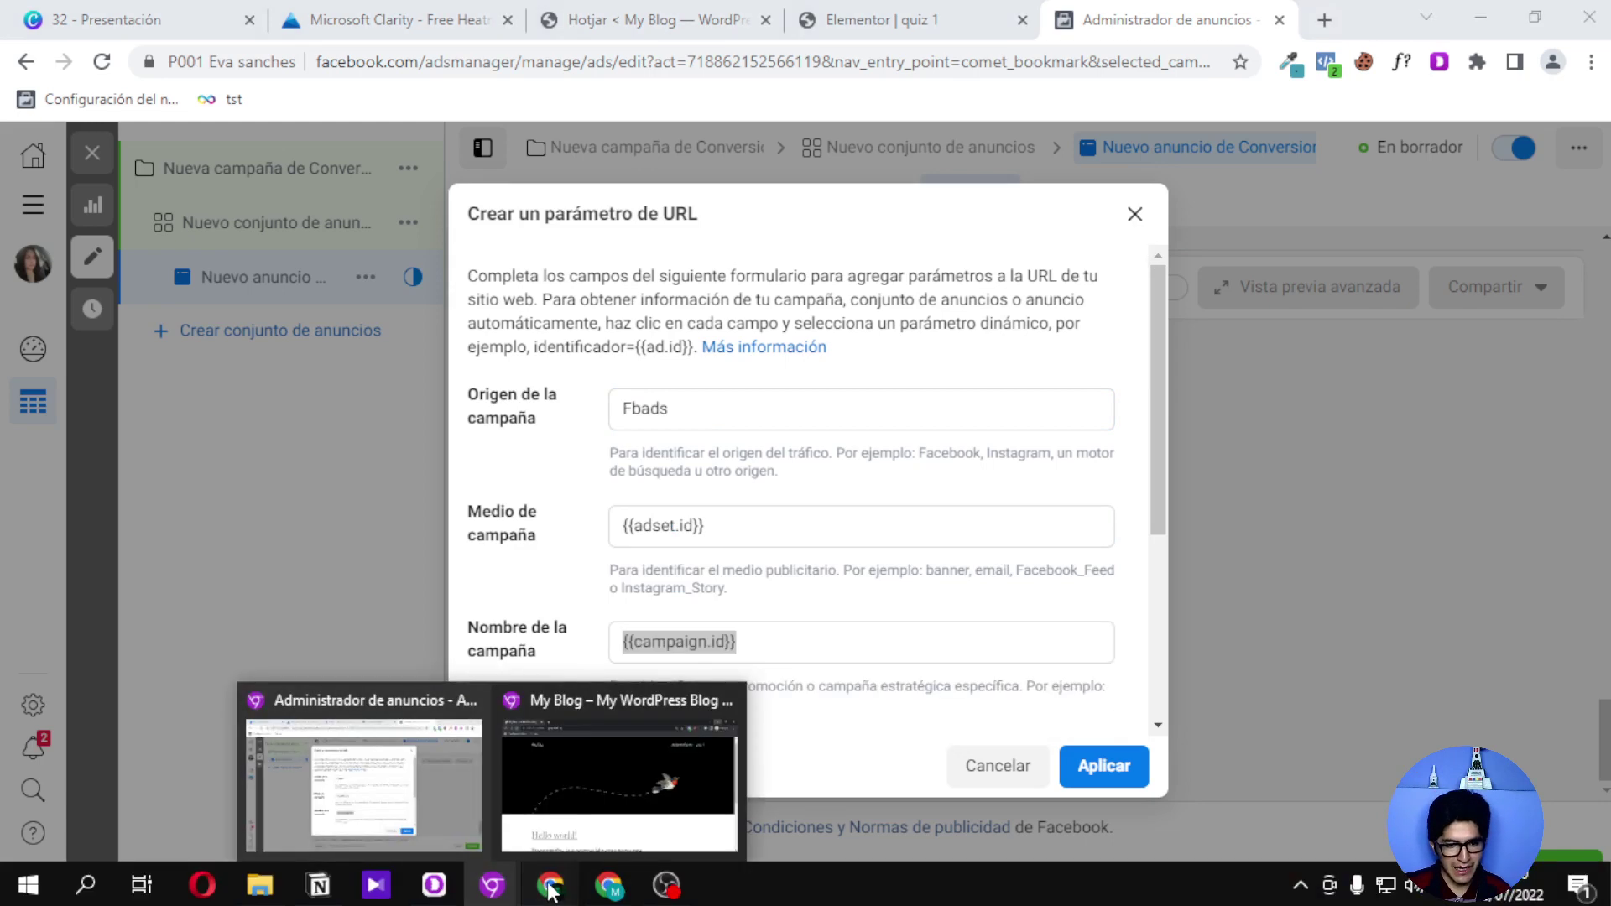
mouse_move(550, 890)
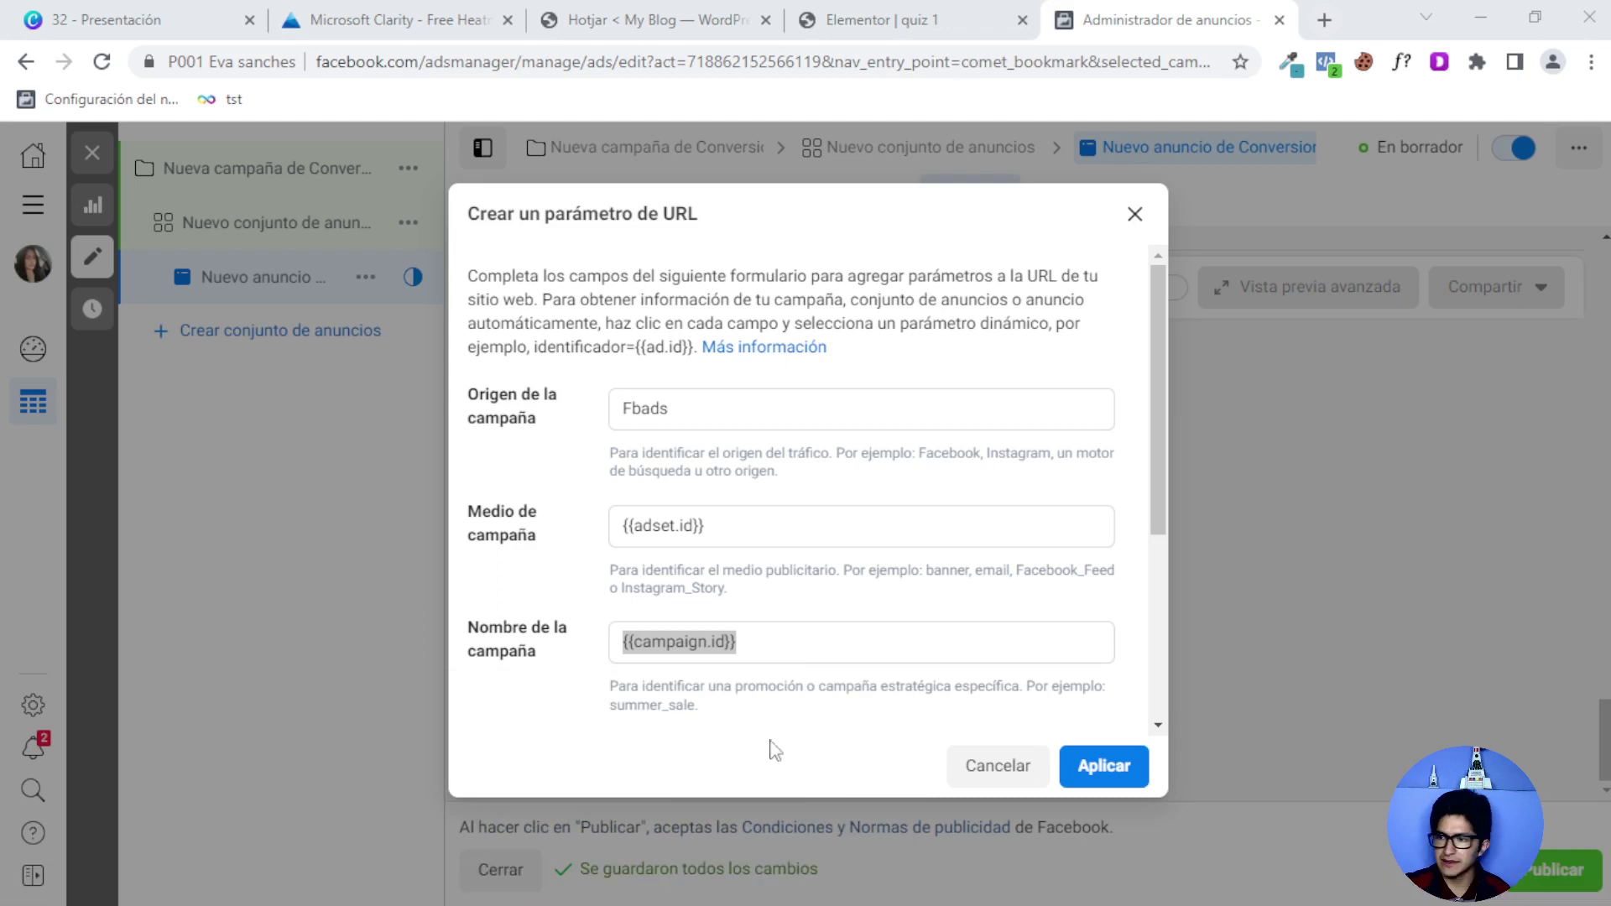
click(610, 891)
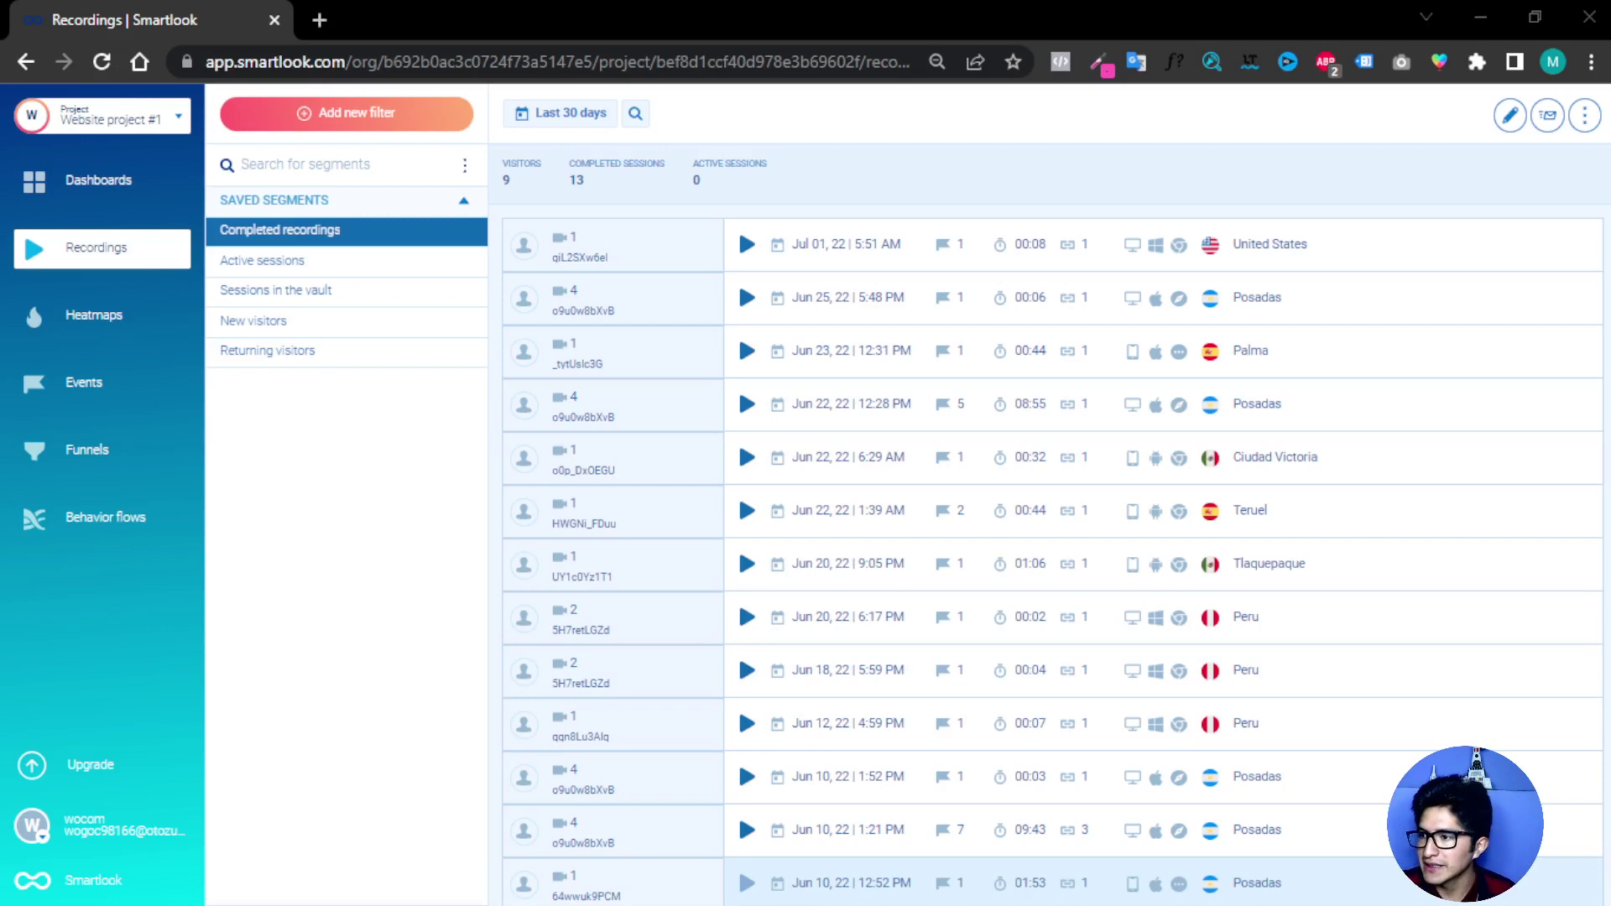
click(1588, 121)
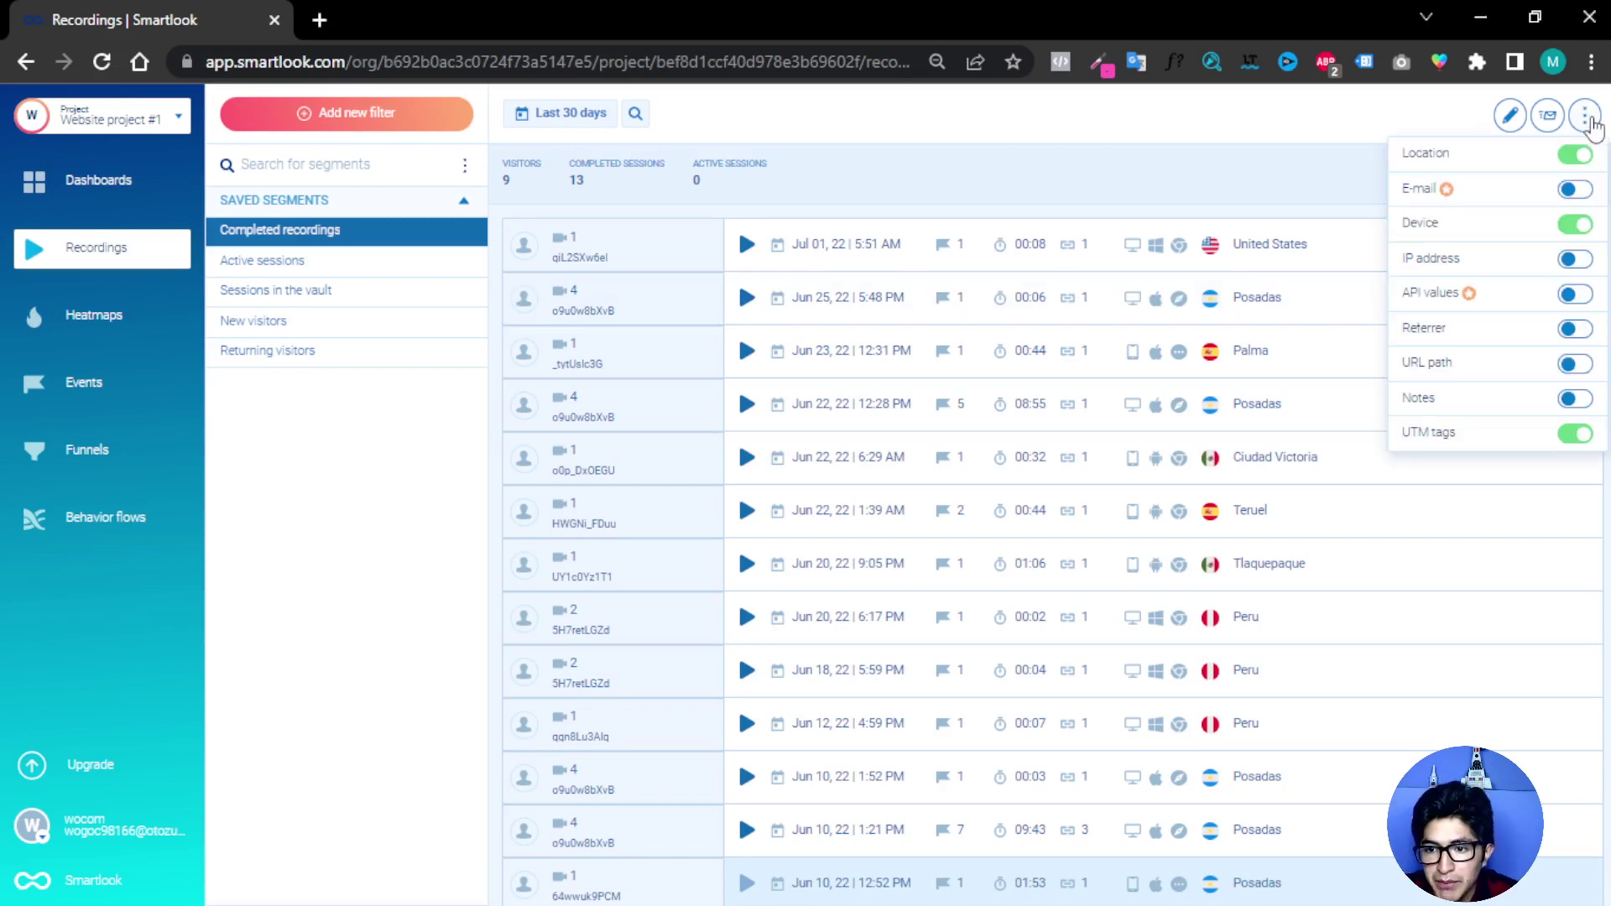
click(1587, 366)
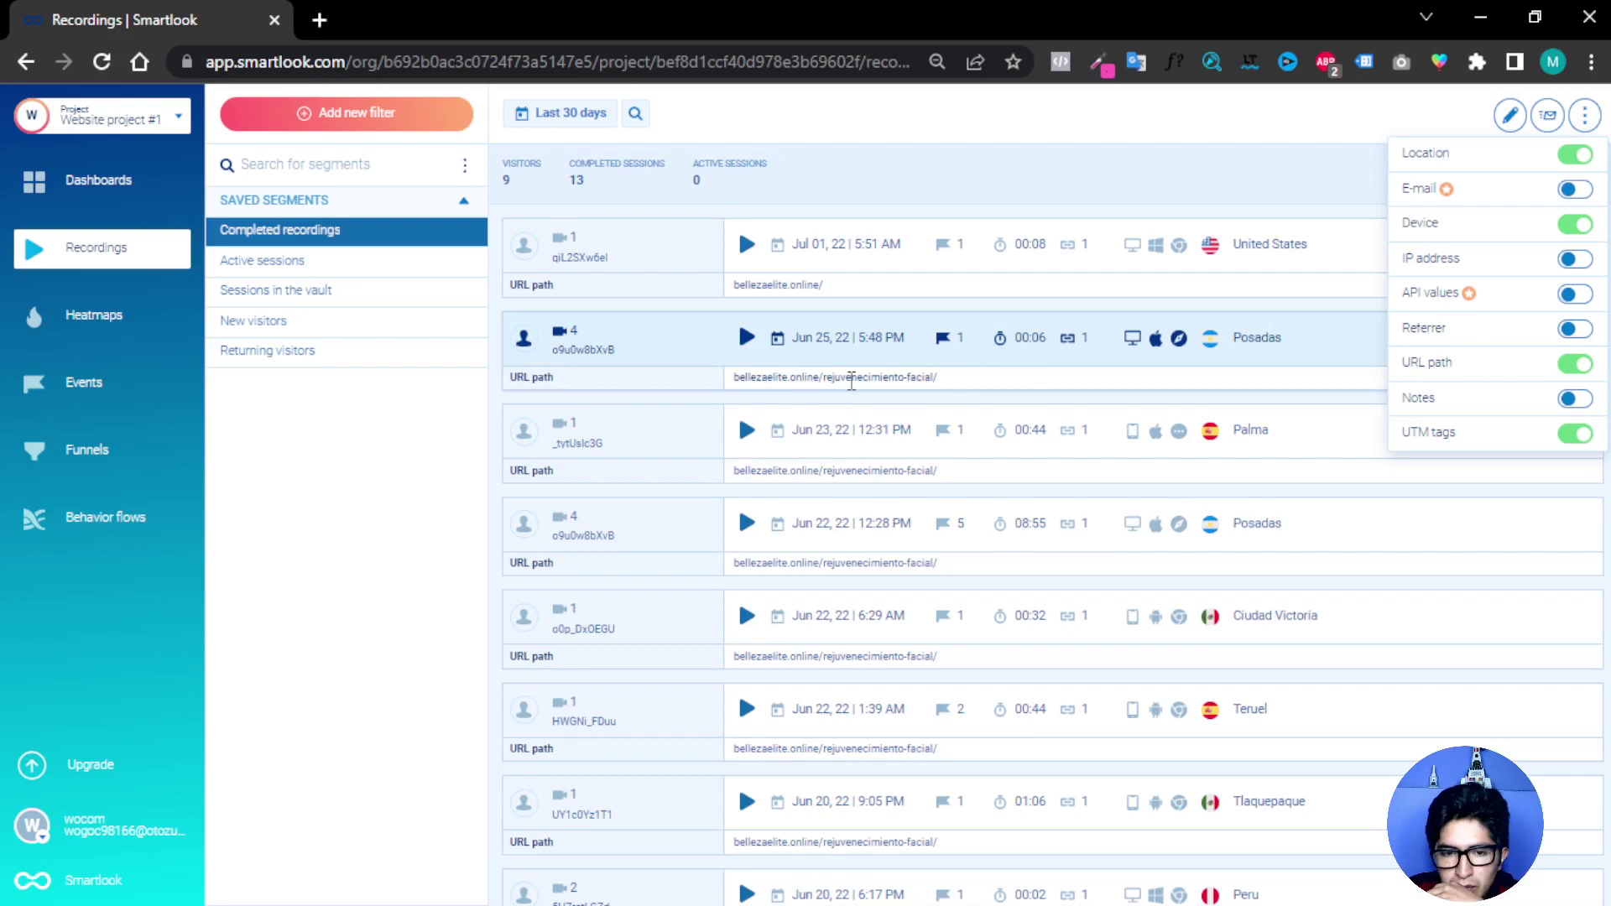
- Review the URL paths across the recordings and check the times of the first and fourth sessions
scroll(974, 386, down, 7)
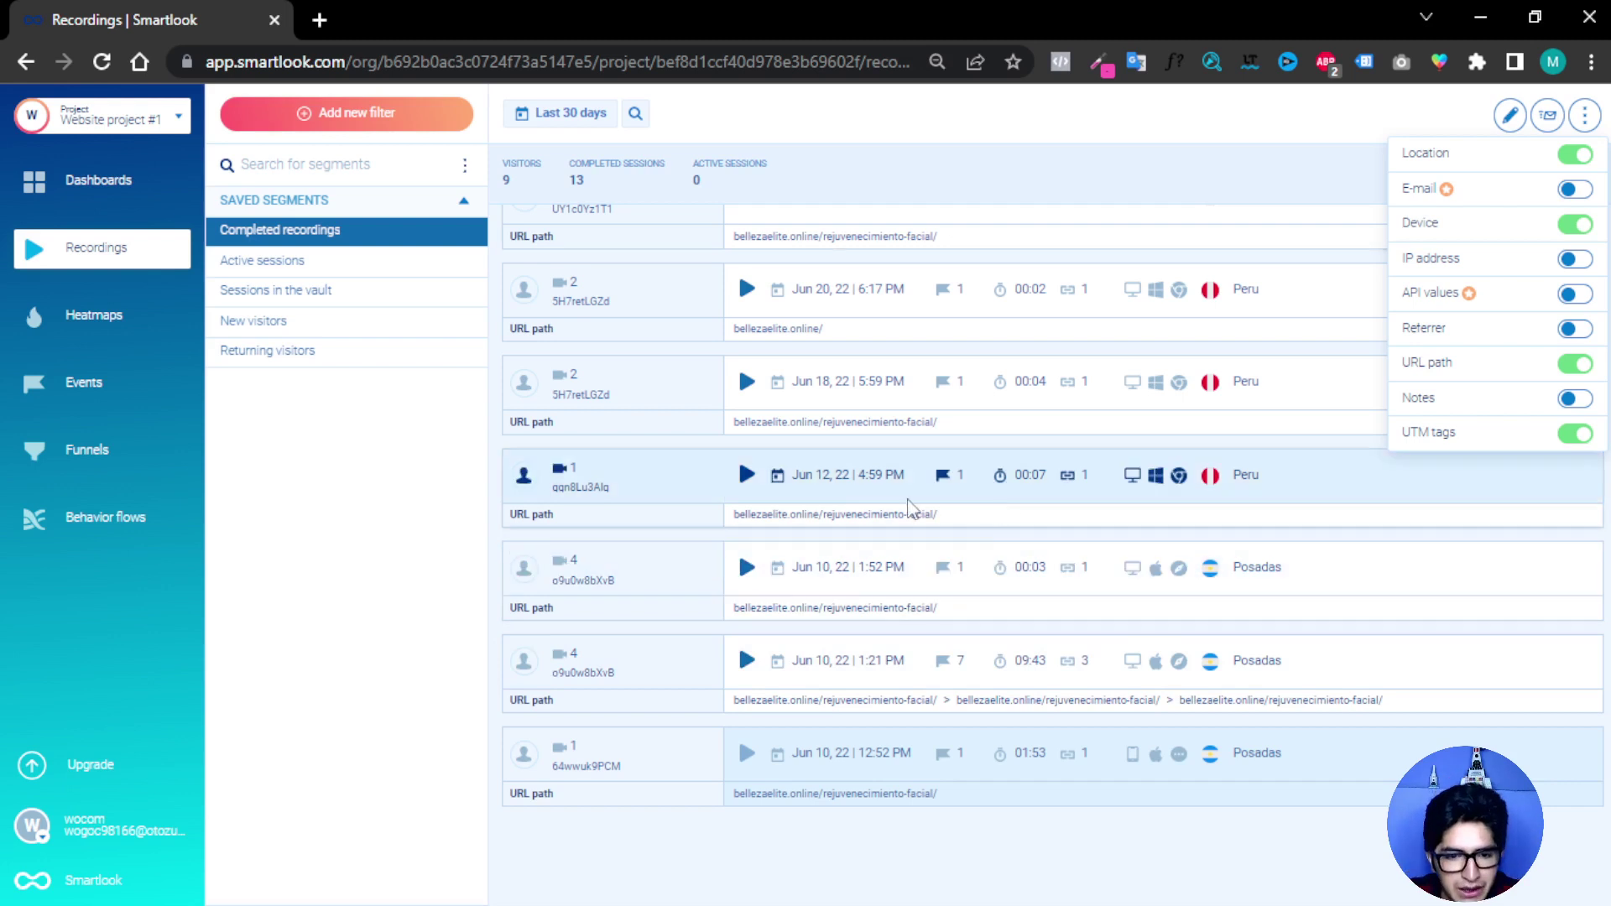
scroll(998, 461, up, 7)
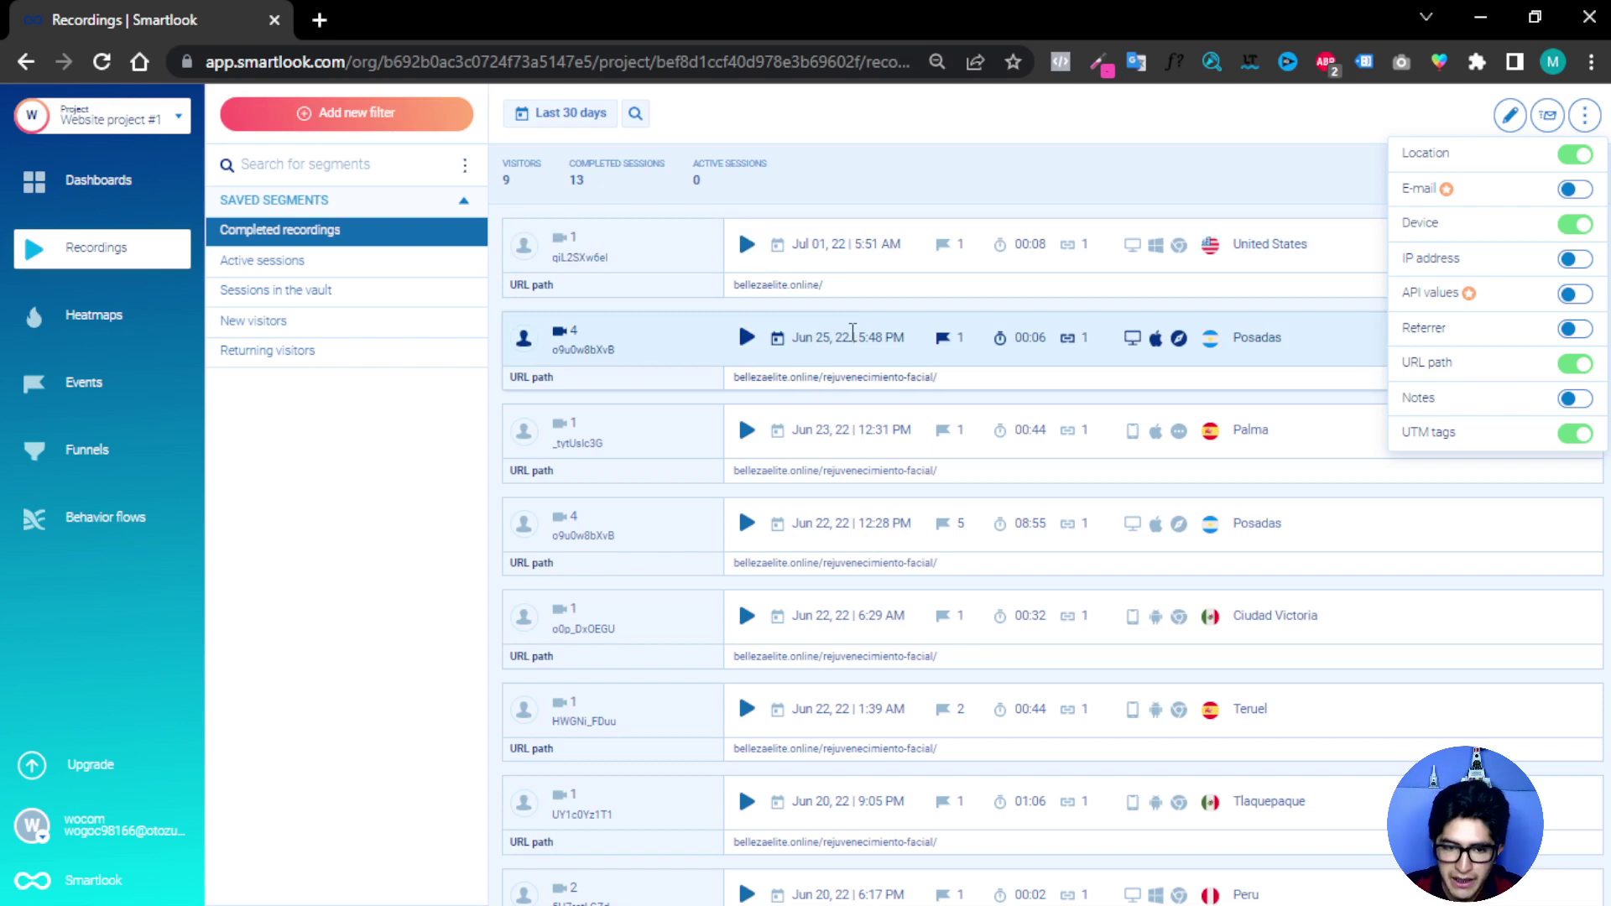
drag(846, 244, 873, 245)
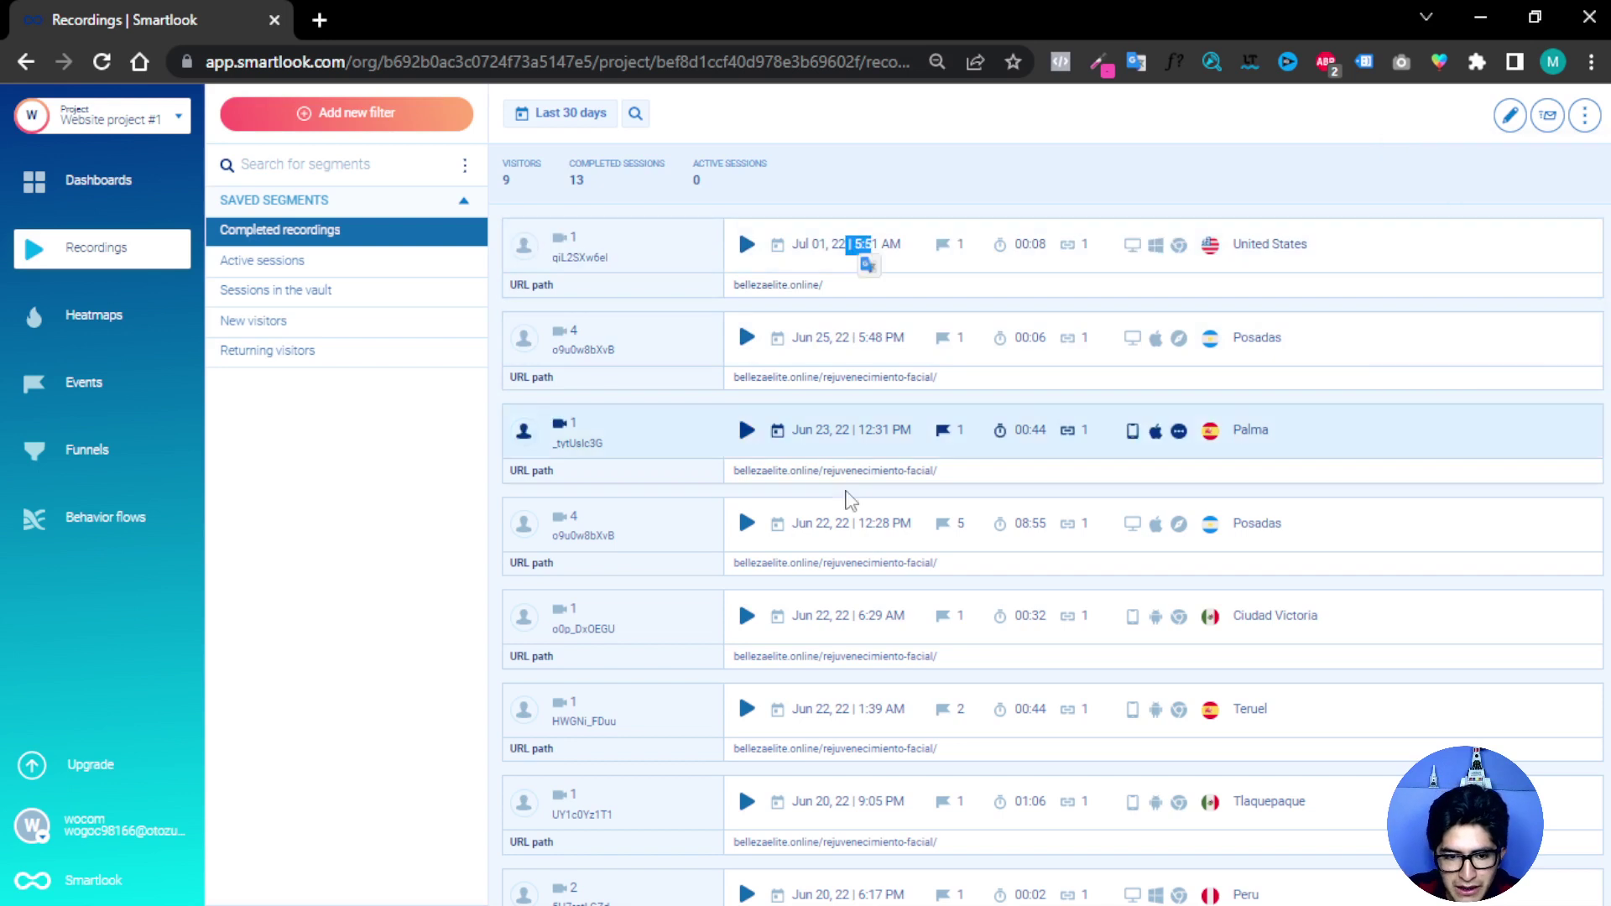
drag(857, 522, 892, 523)
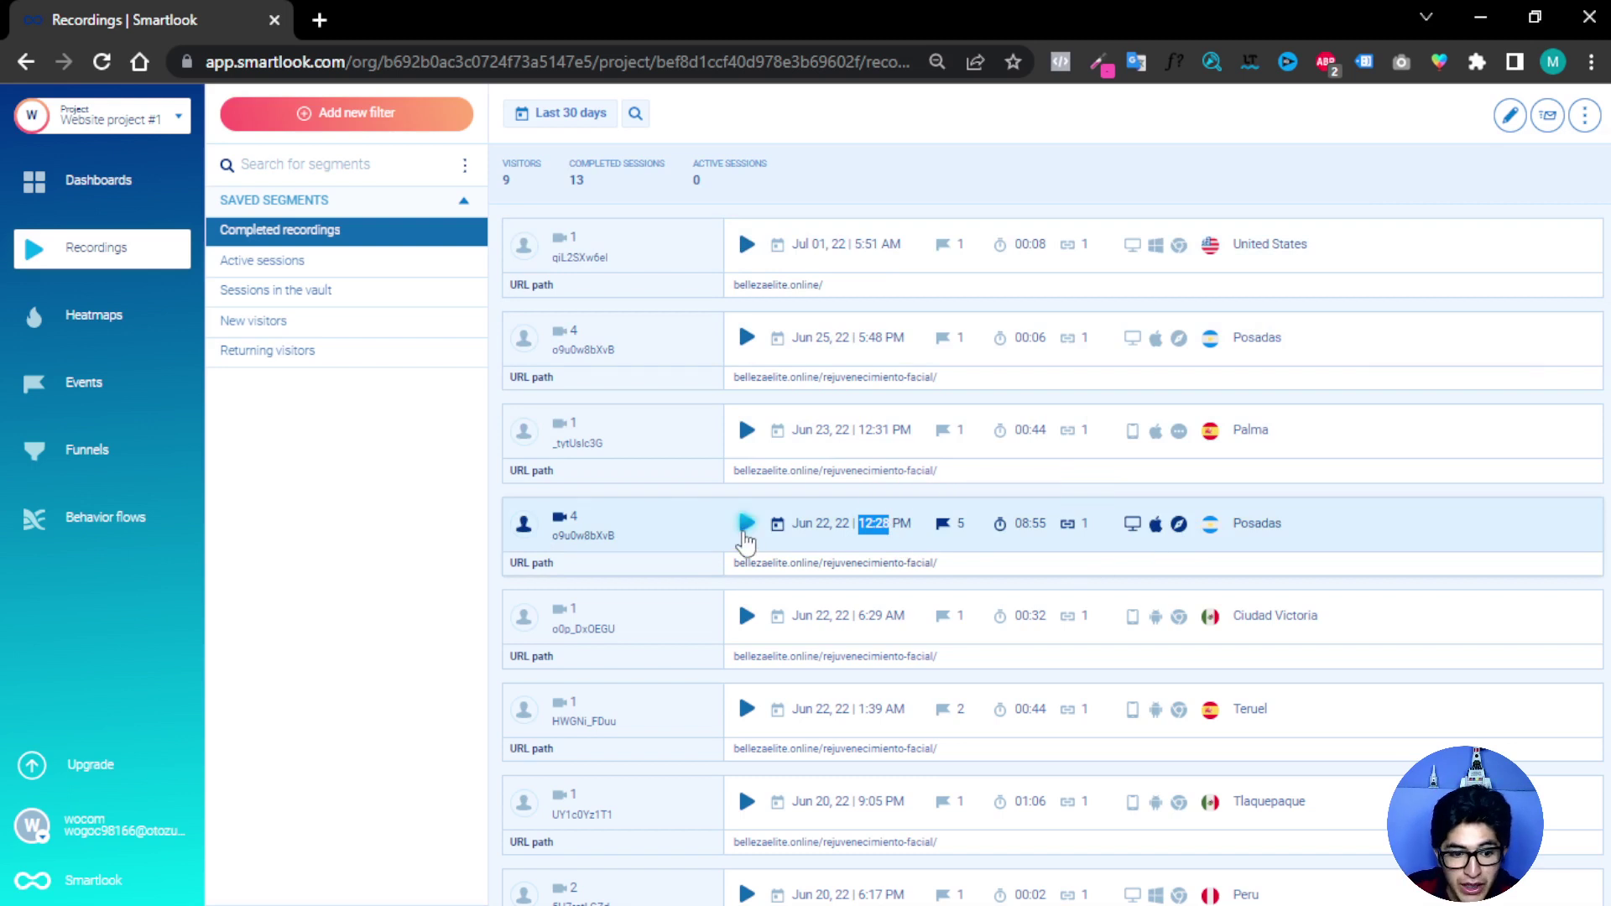
click(954, 579)
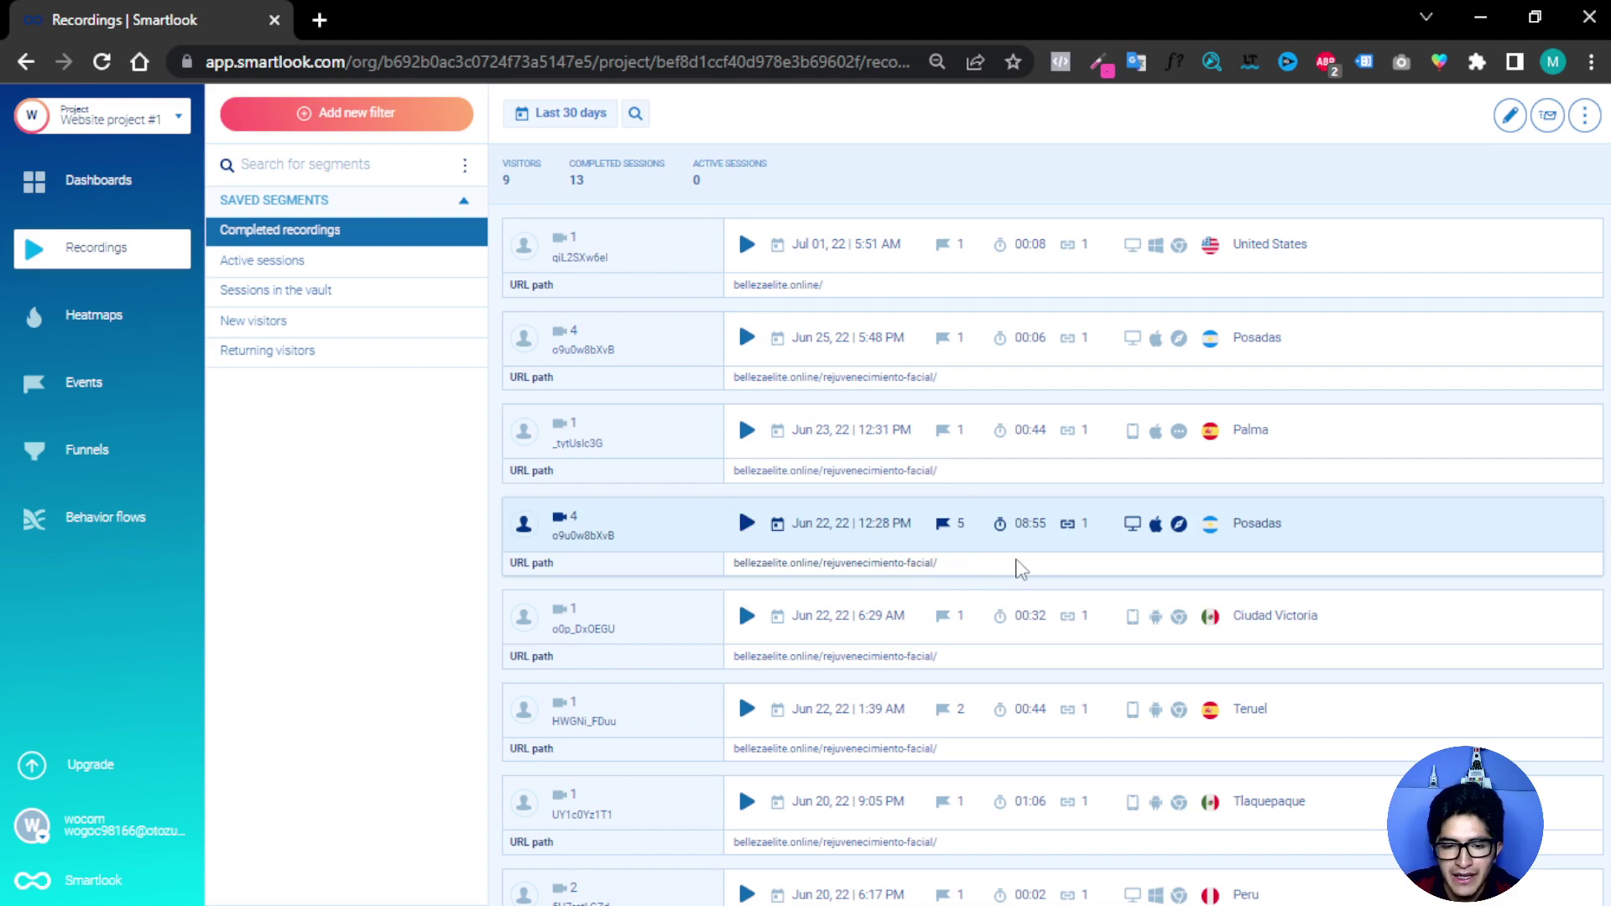
- Return to Ads Manager, apply the URL parameters to the draft ad and highlight the utm_content part of the tracking string
mouse_move(480, 902)
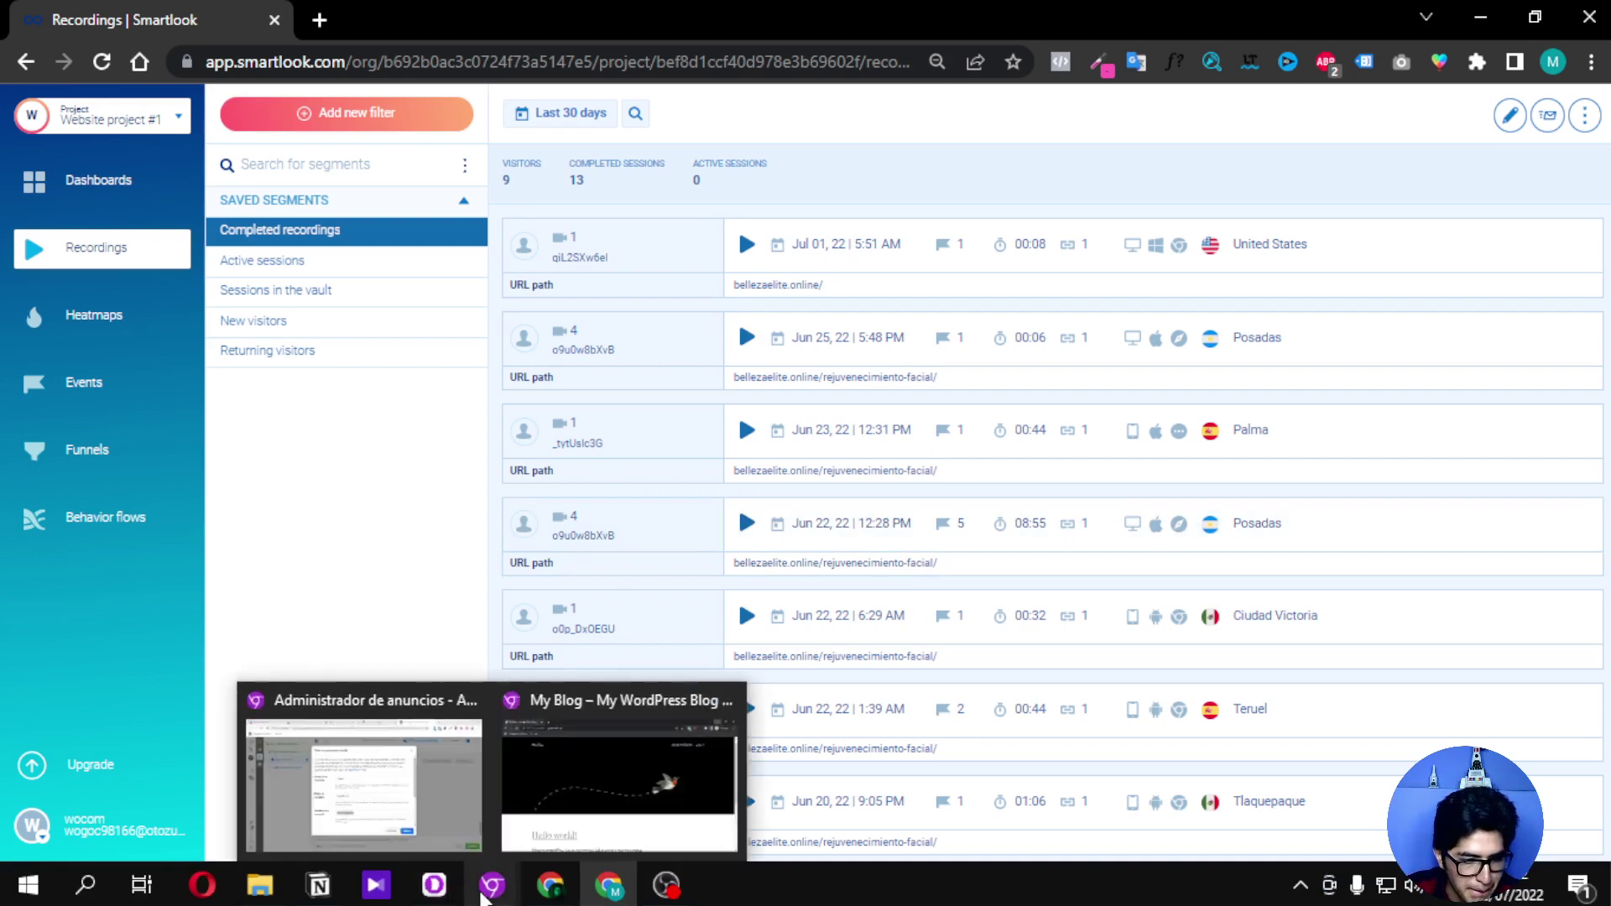
click(379, 793)
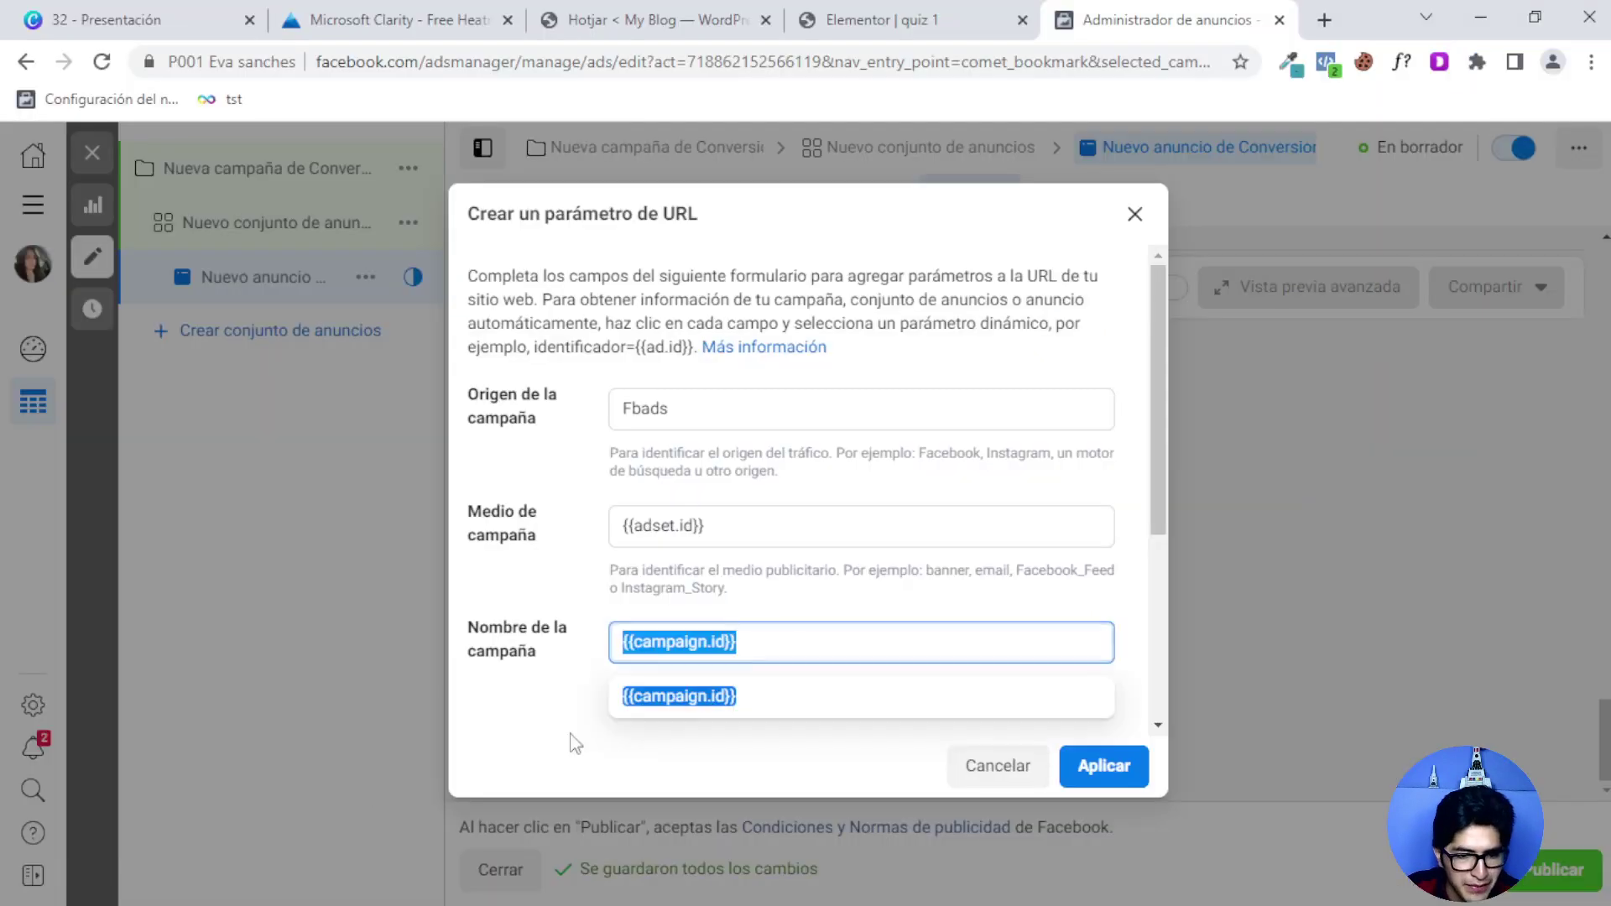
click(1082, 768)
drag(807, 700, 613, 707)
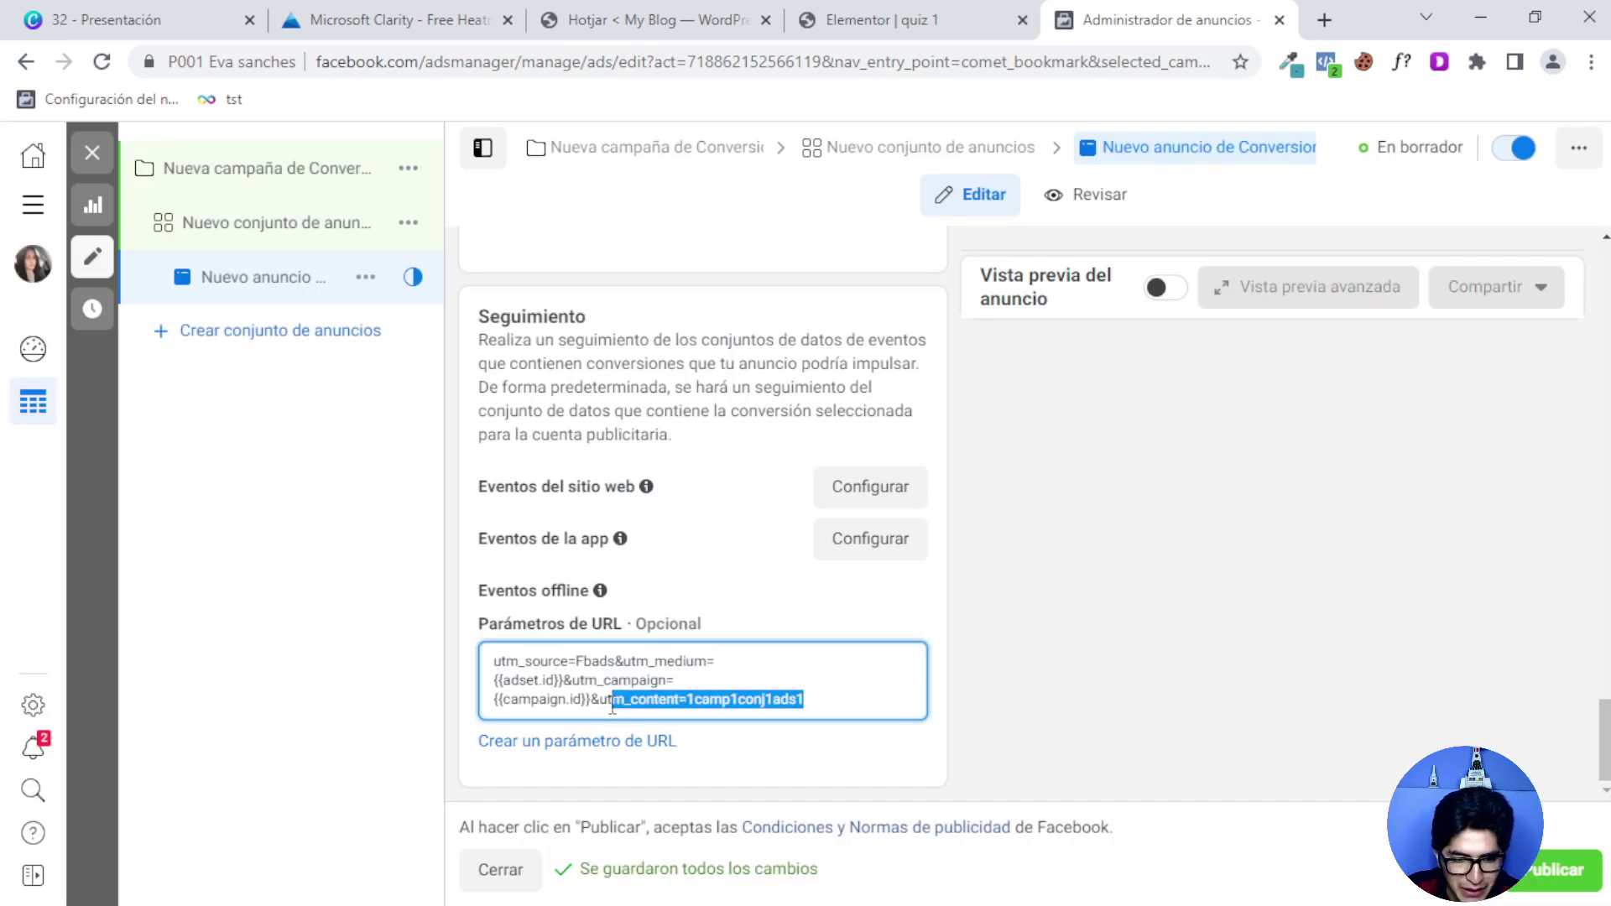
- Switch to Smartlook, play the Posadas recording of Jun 22, 12:28 PM and set its playback speed to 5x
click(612, 888)
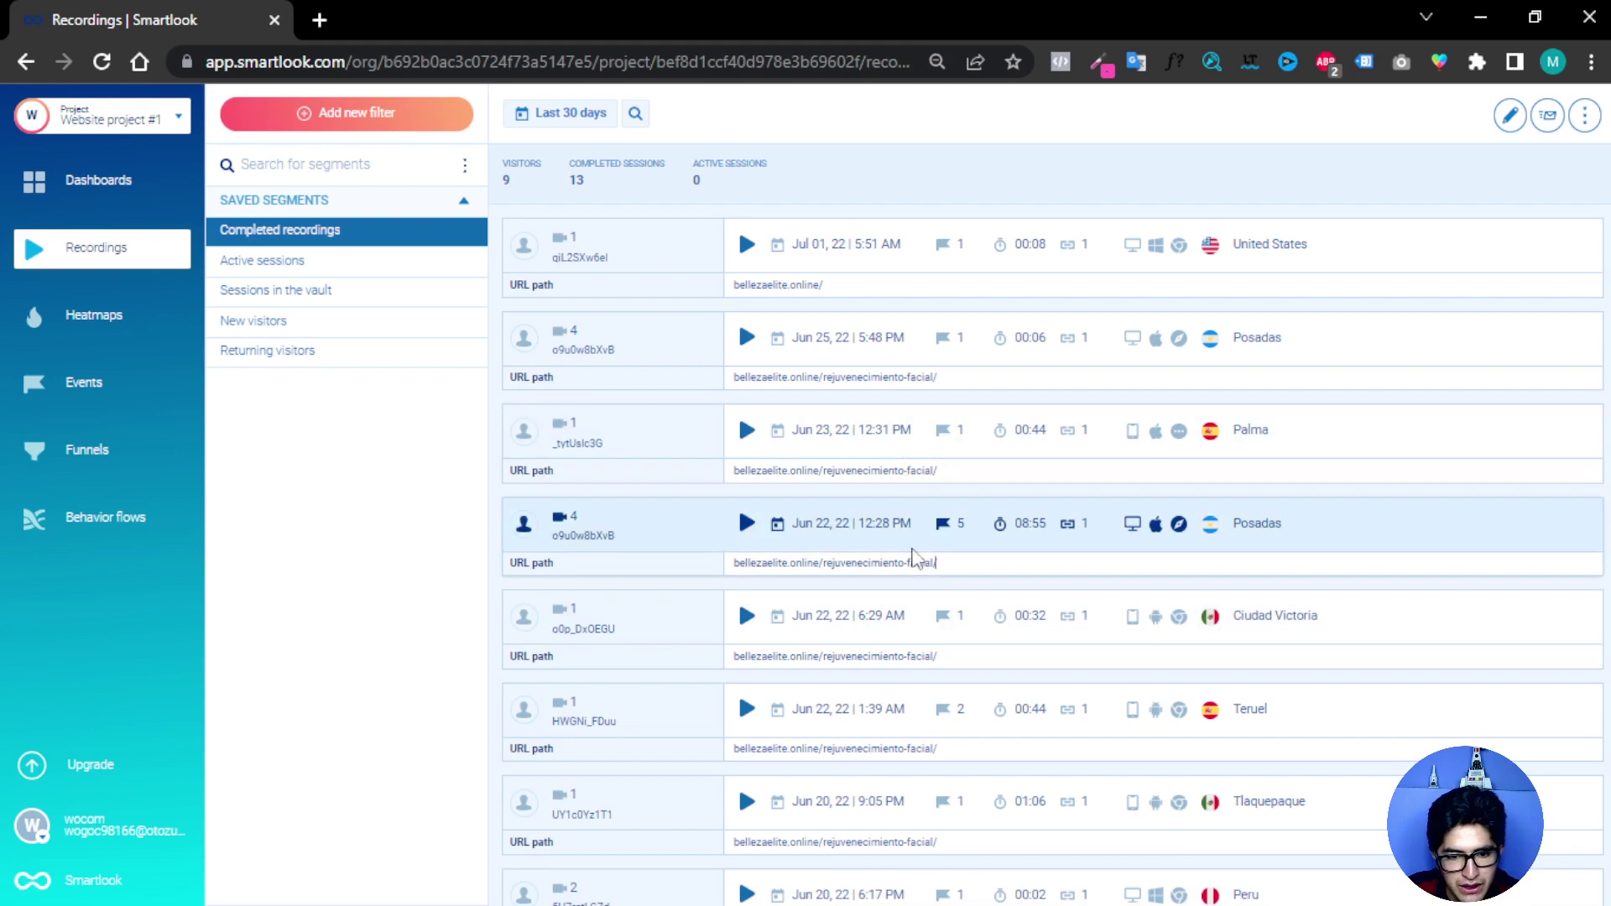
click(745, 526)
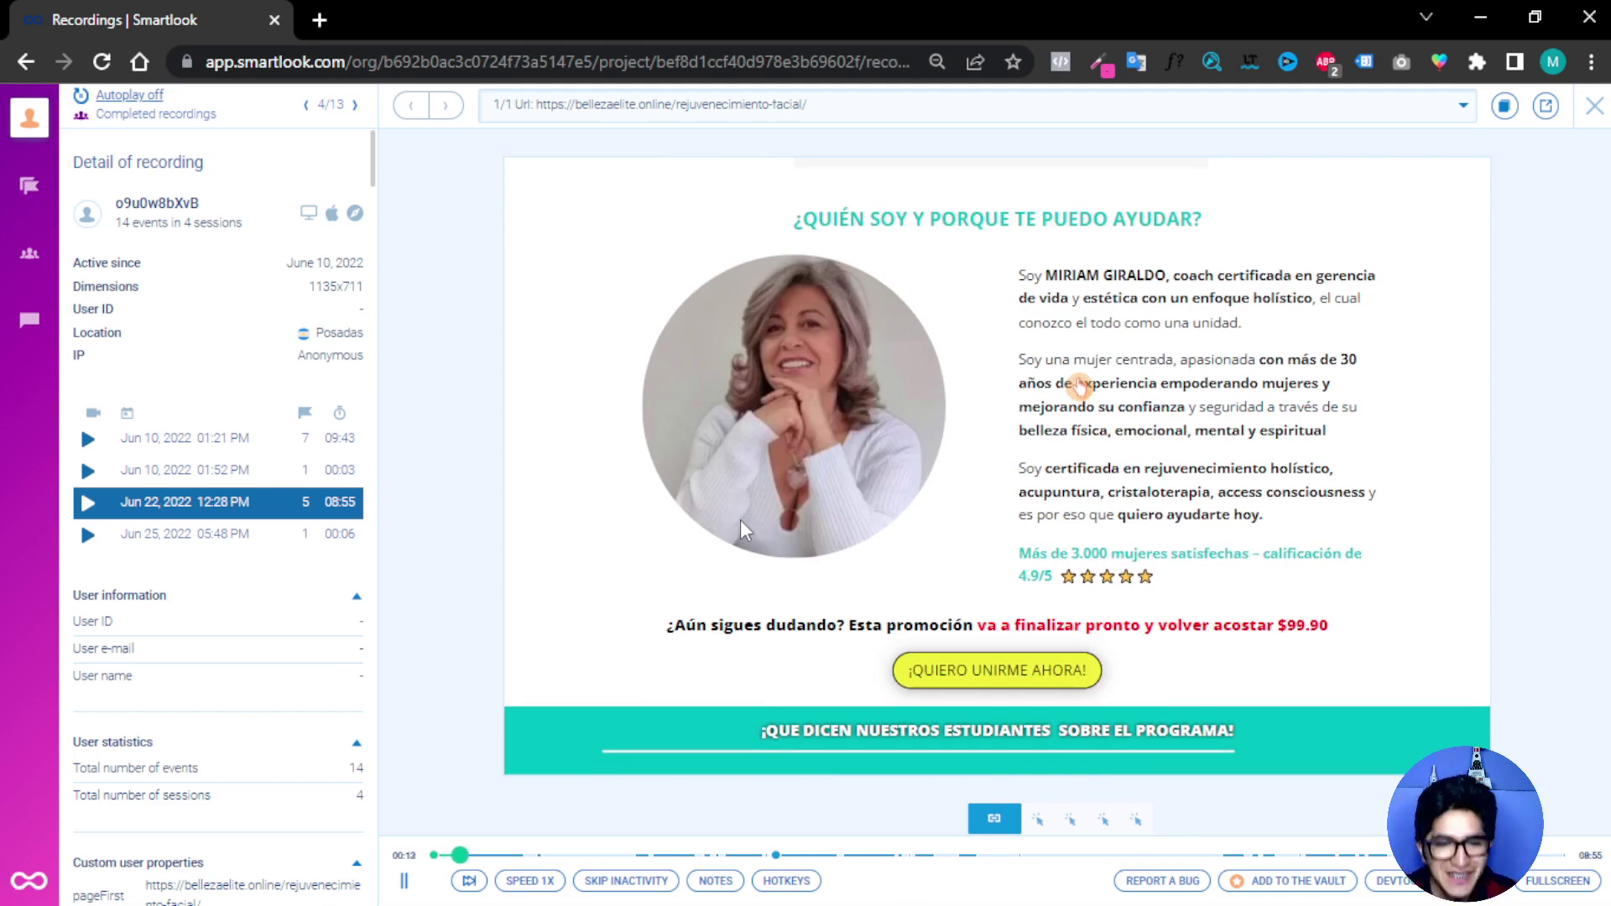
key(shift+F10)
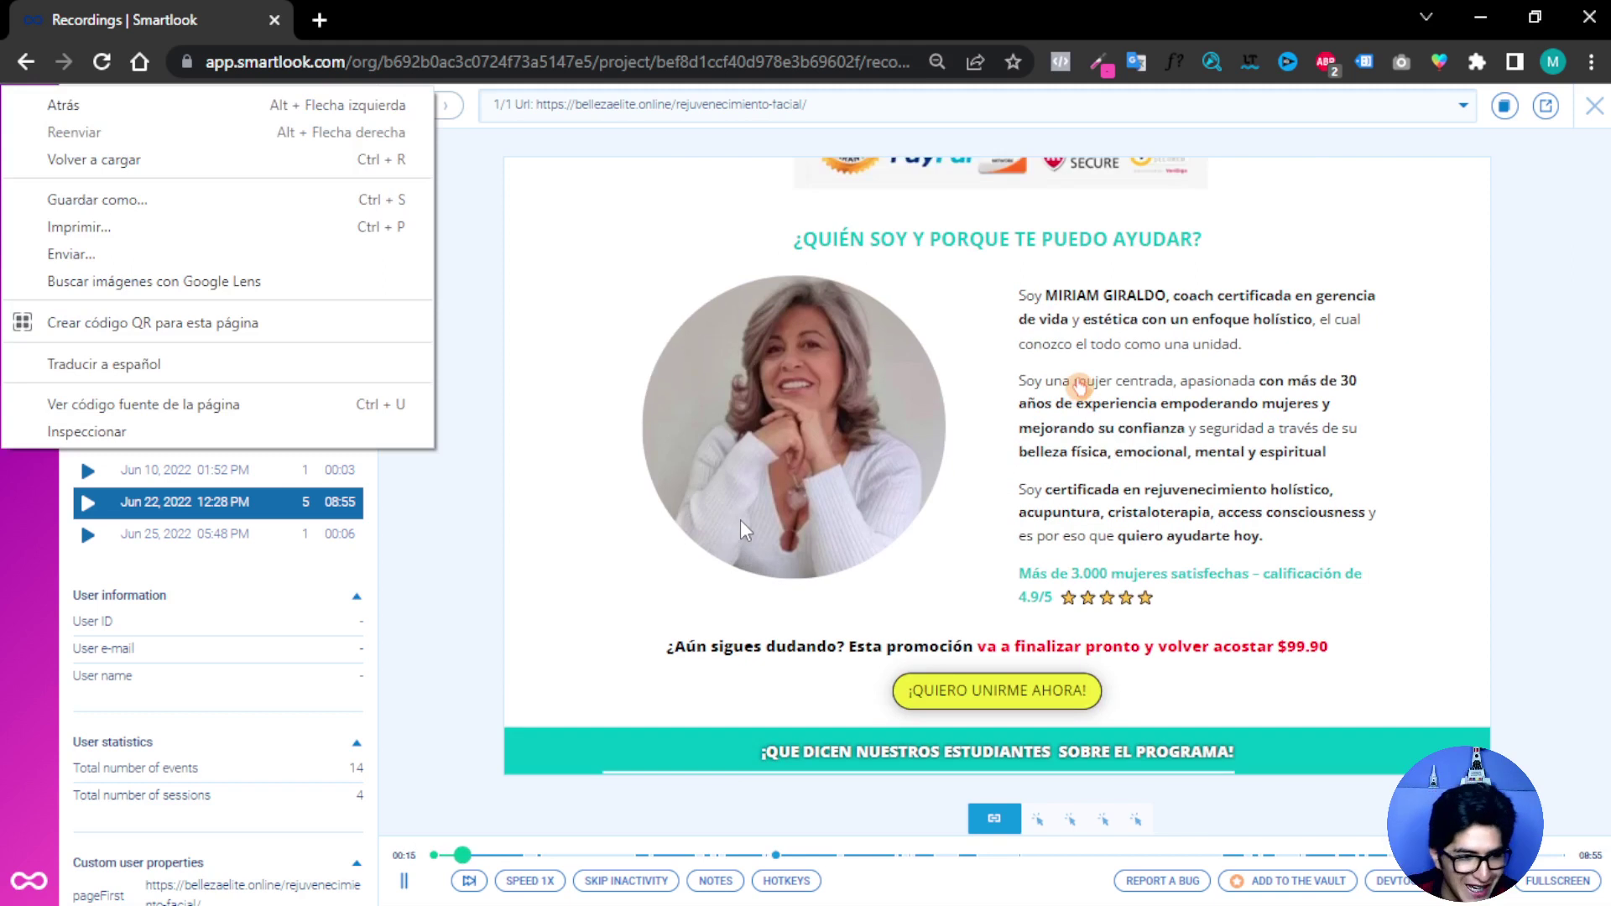
key(Escape)
click(420, 426)
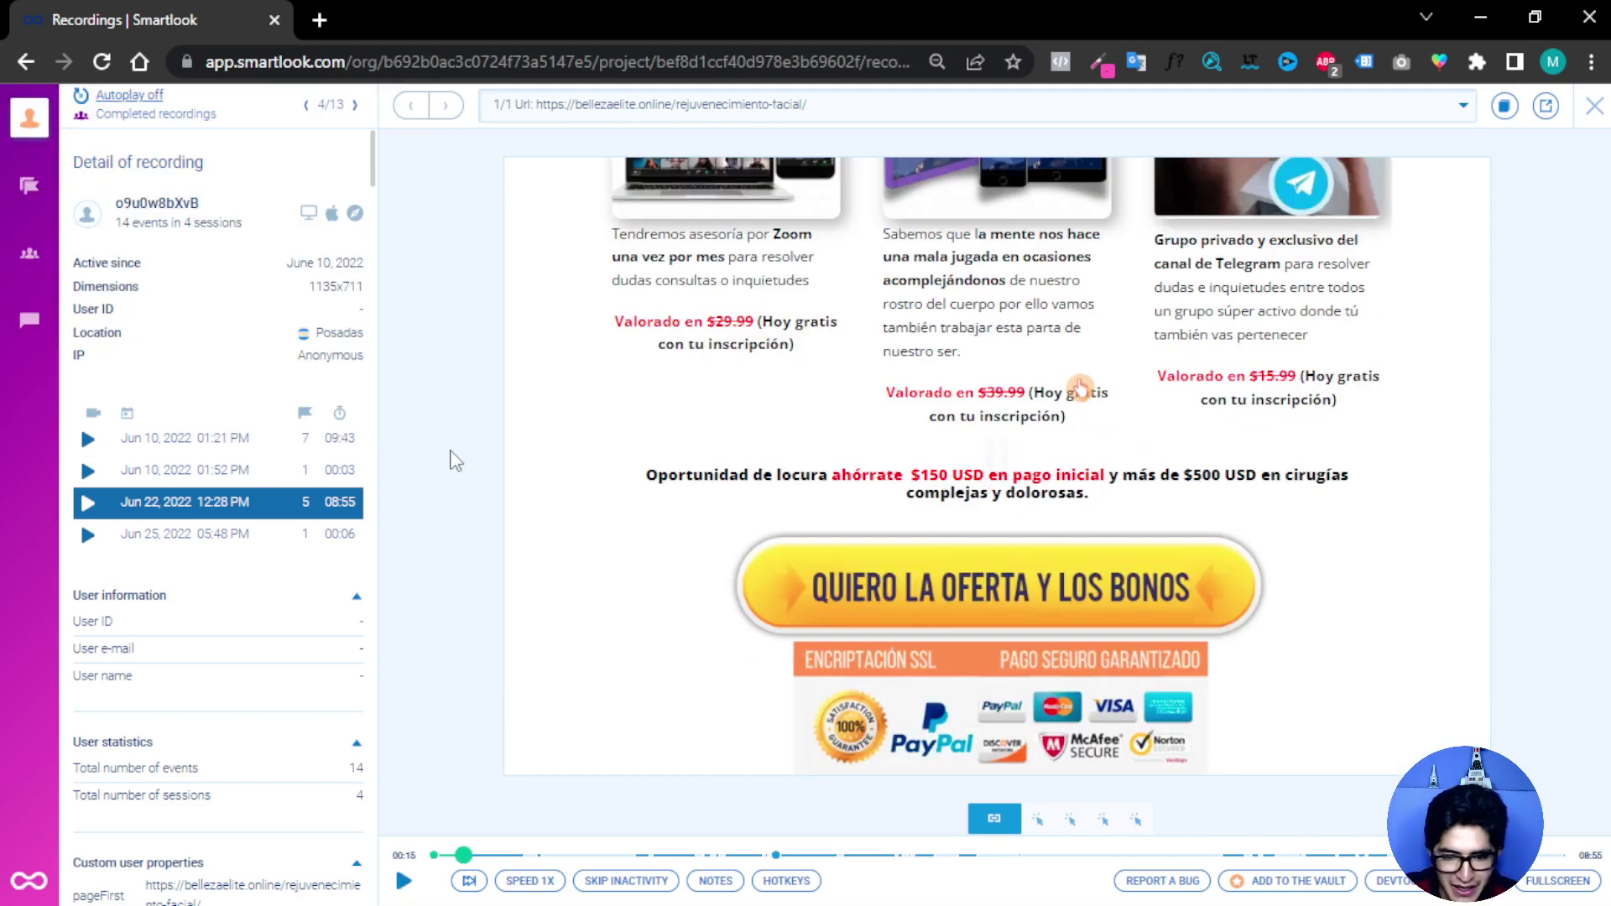
click(599, 495)
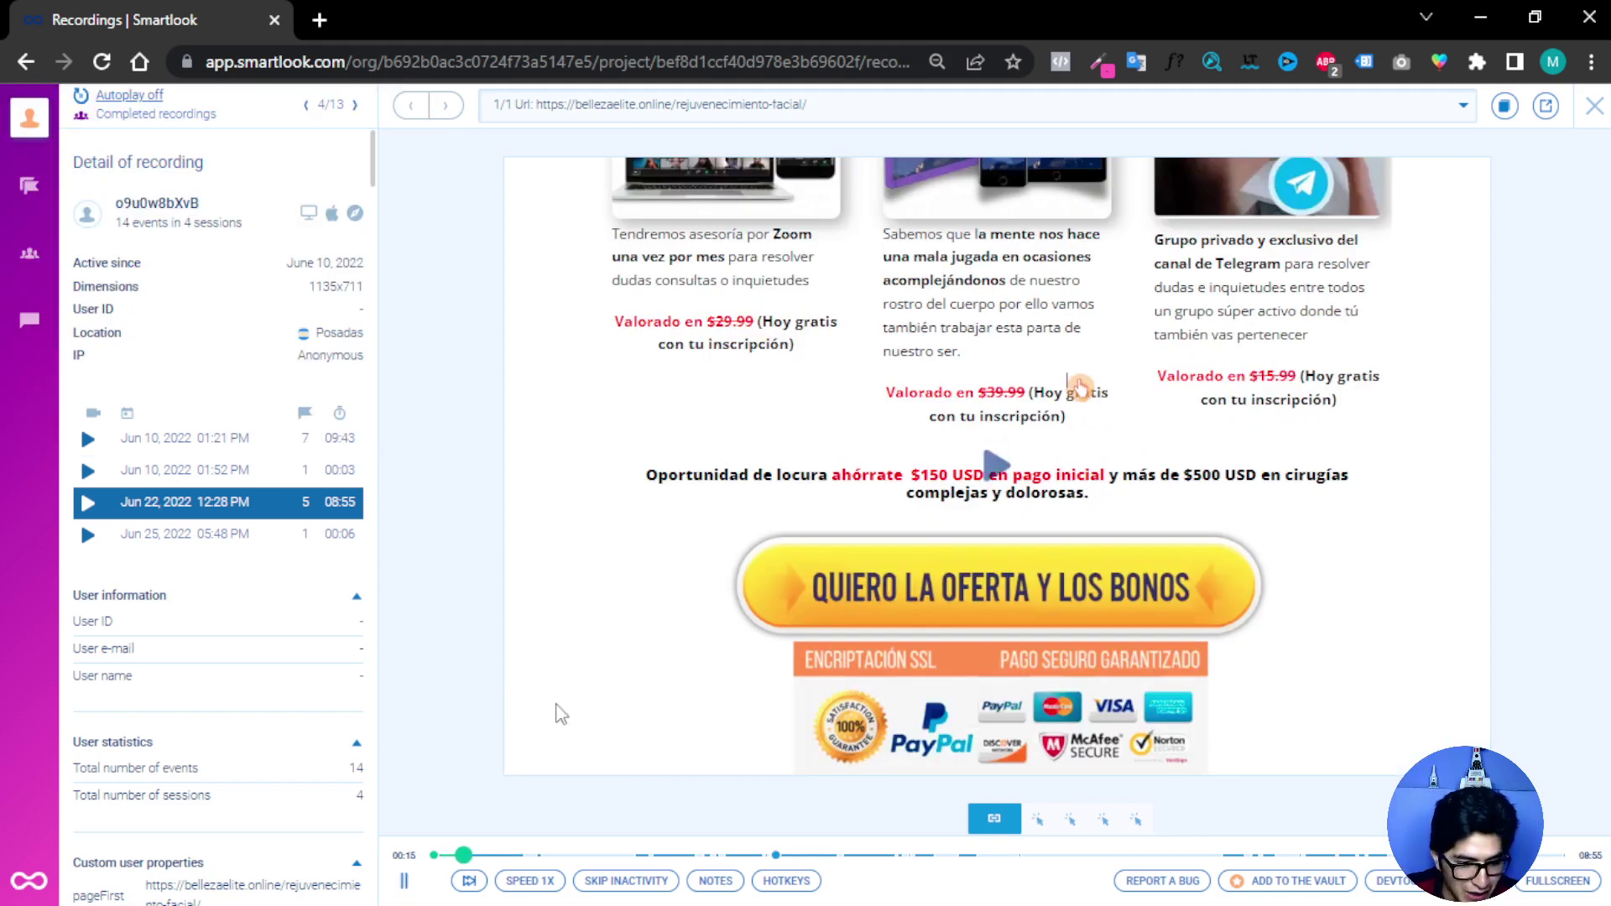
click(533, 883)
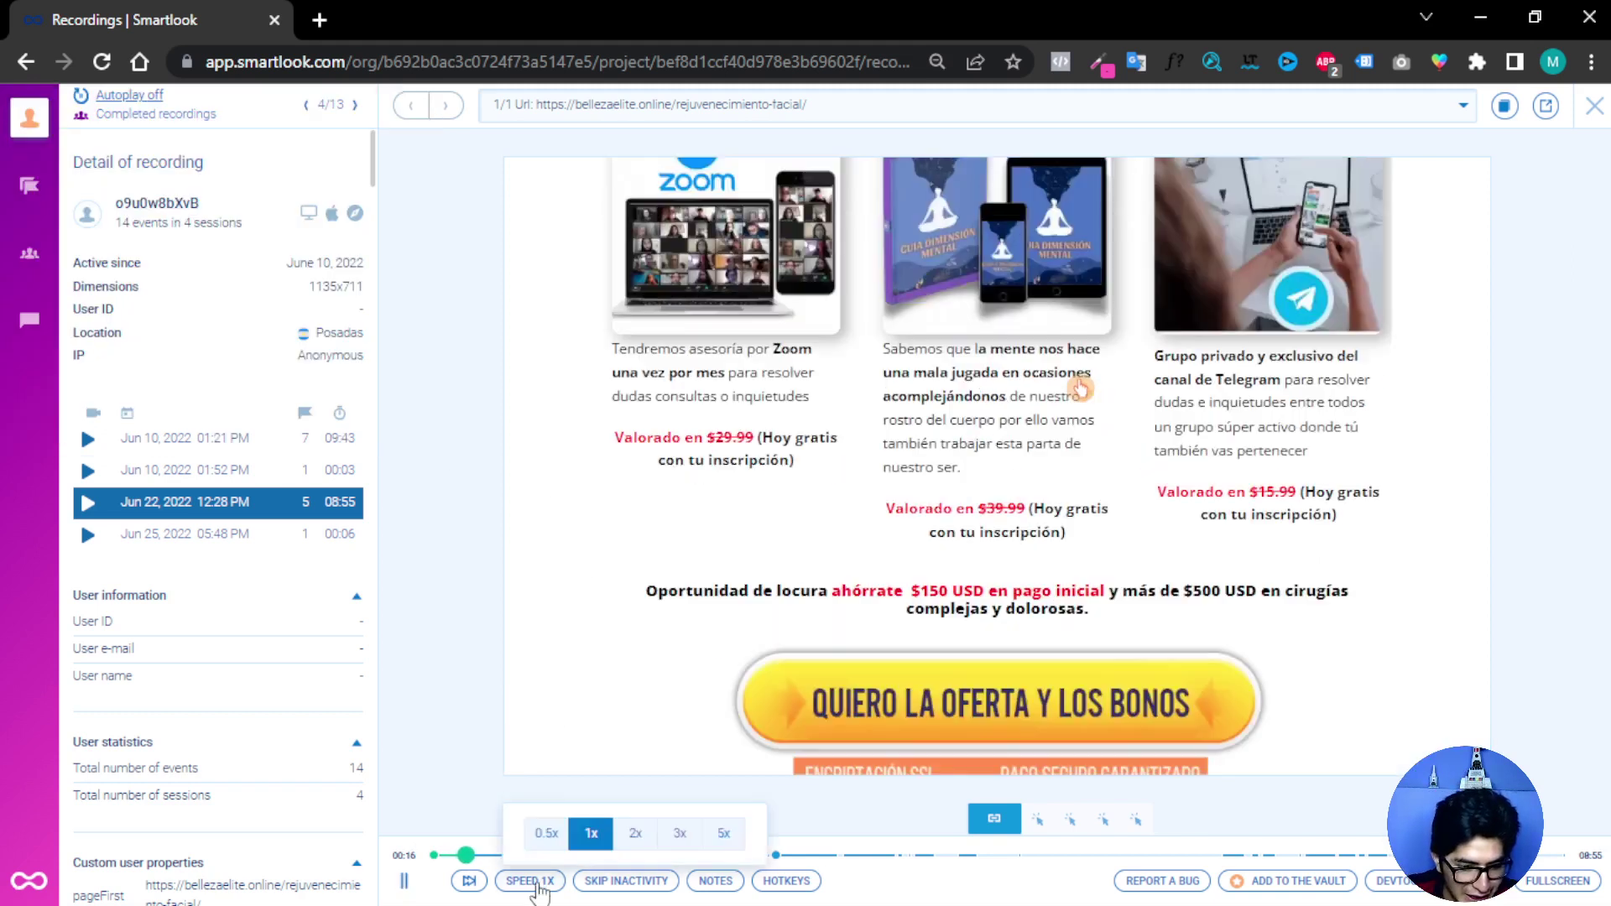
click(723, 835)
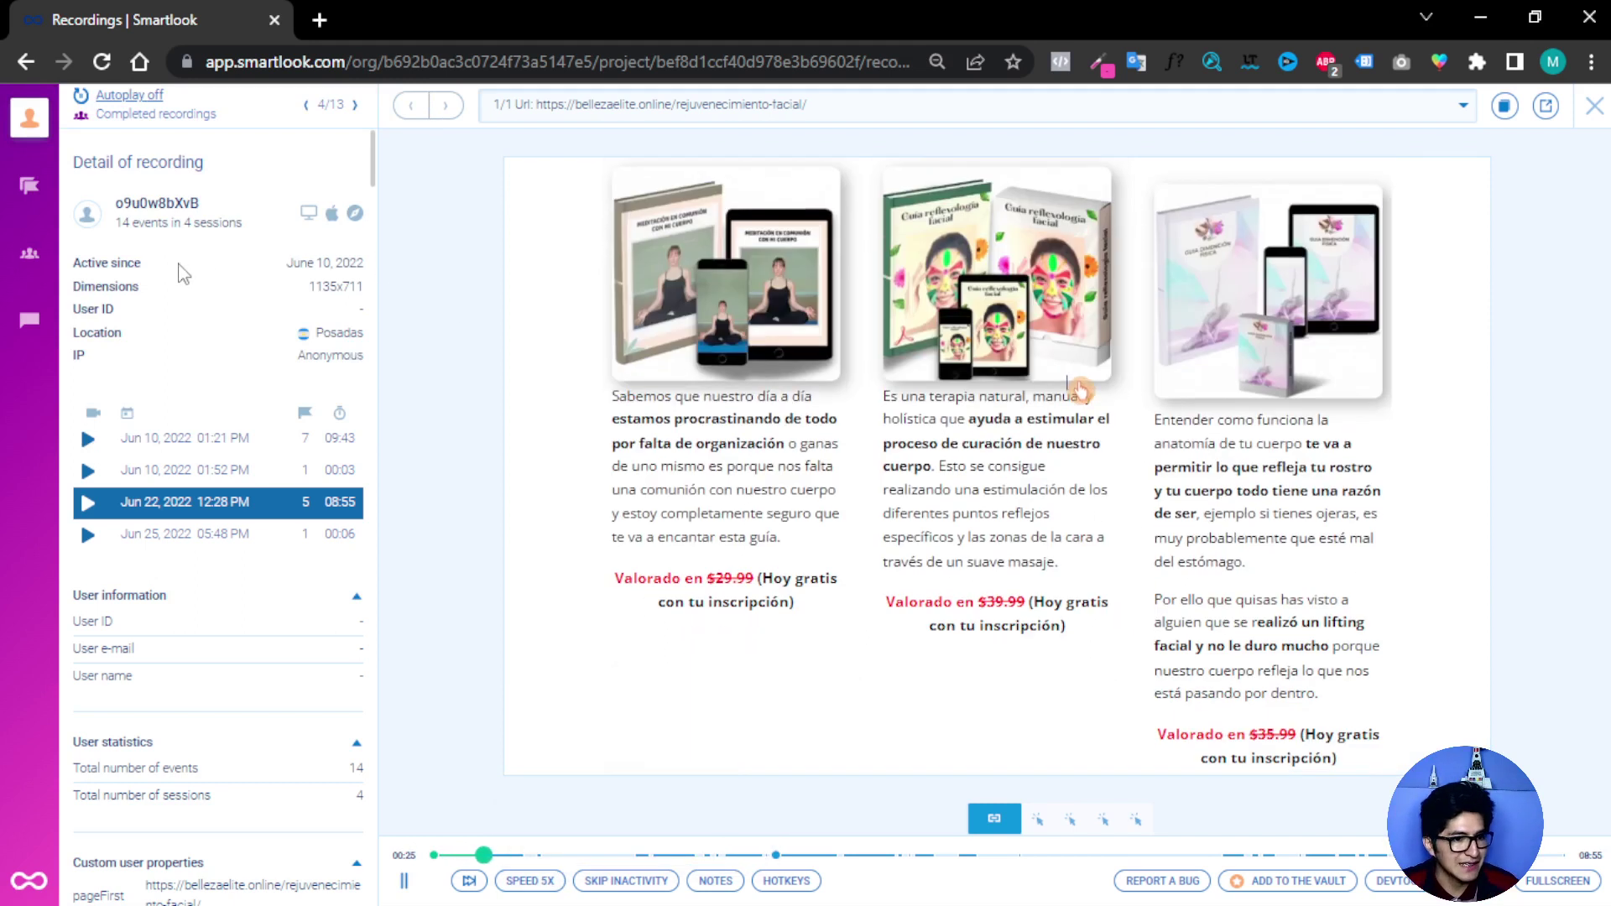
- Review the visitor's location, active-since date, screen dimensions and custom user properties in the recording details, and close the recording
double_click(339, 333)
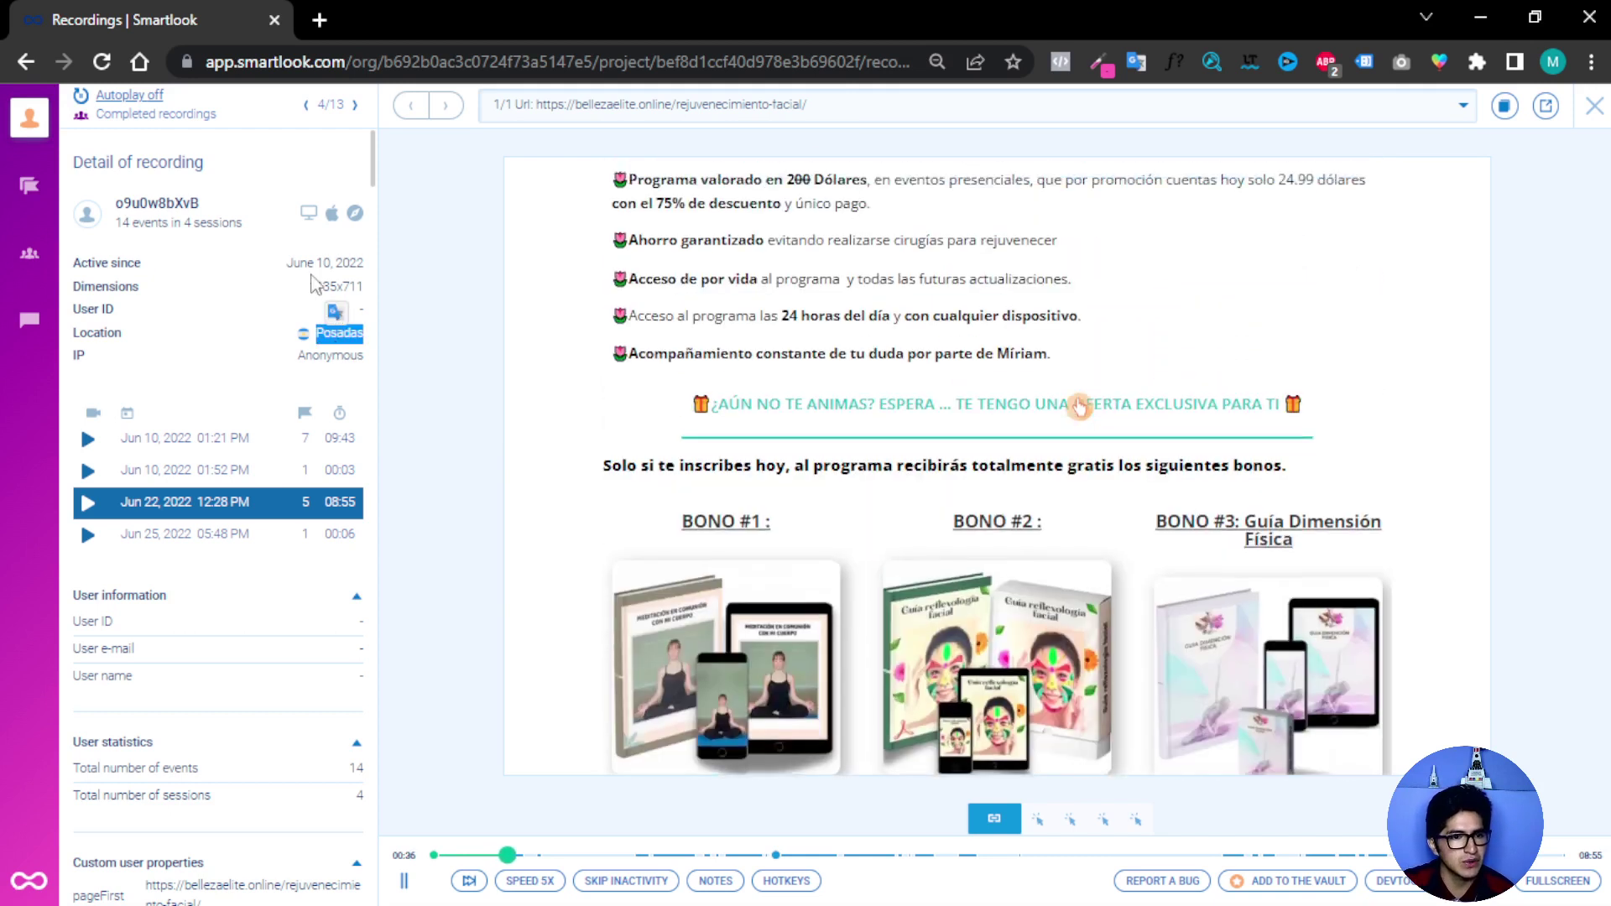
double_click(332, 263)
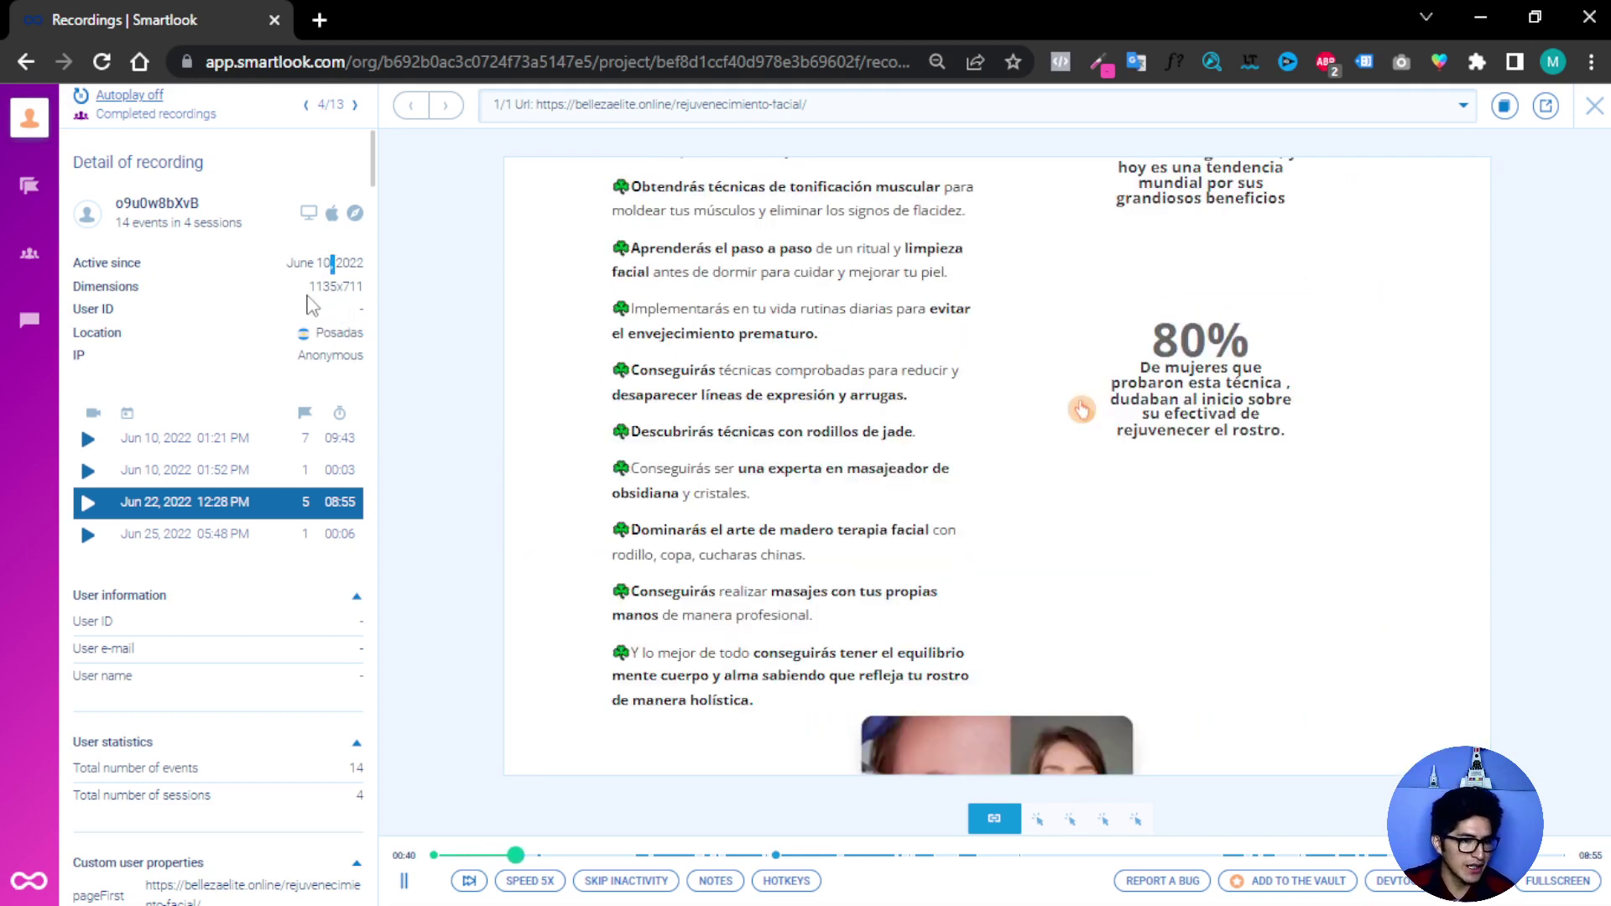
double_click(324, 286)
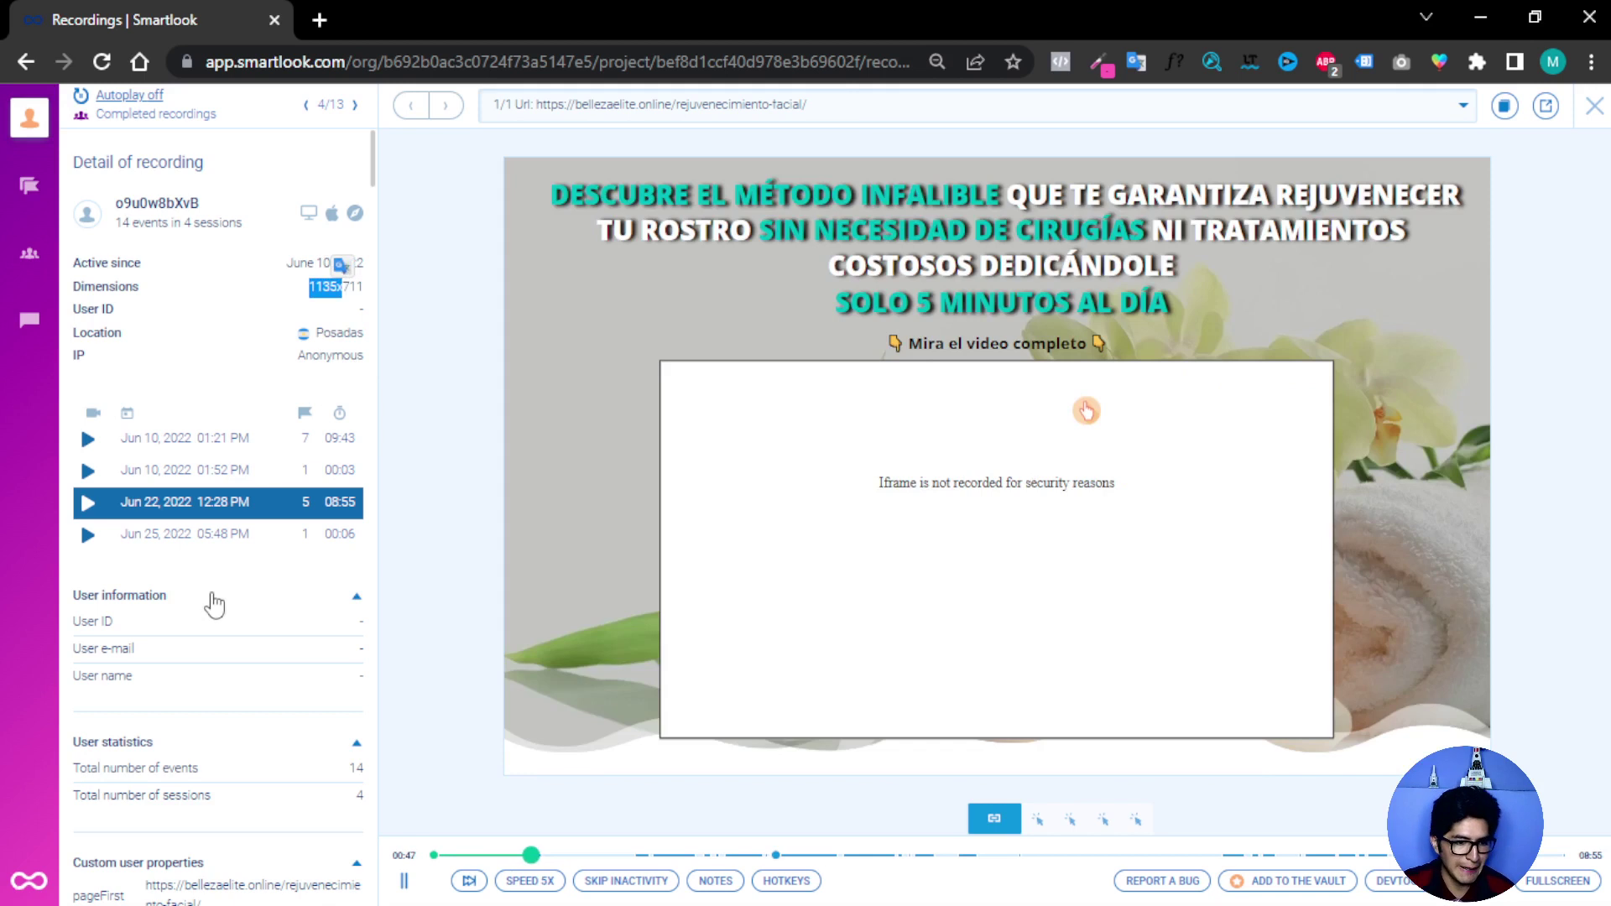
scroll(220, 591, down, 1)
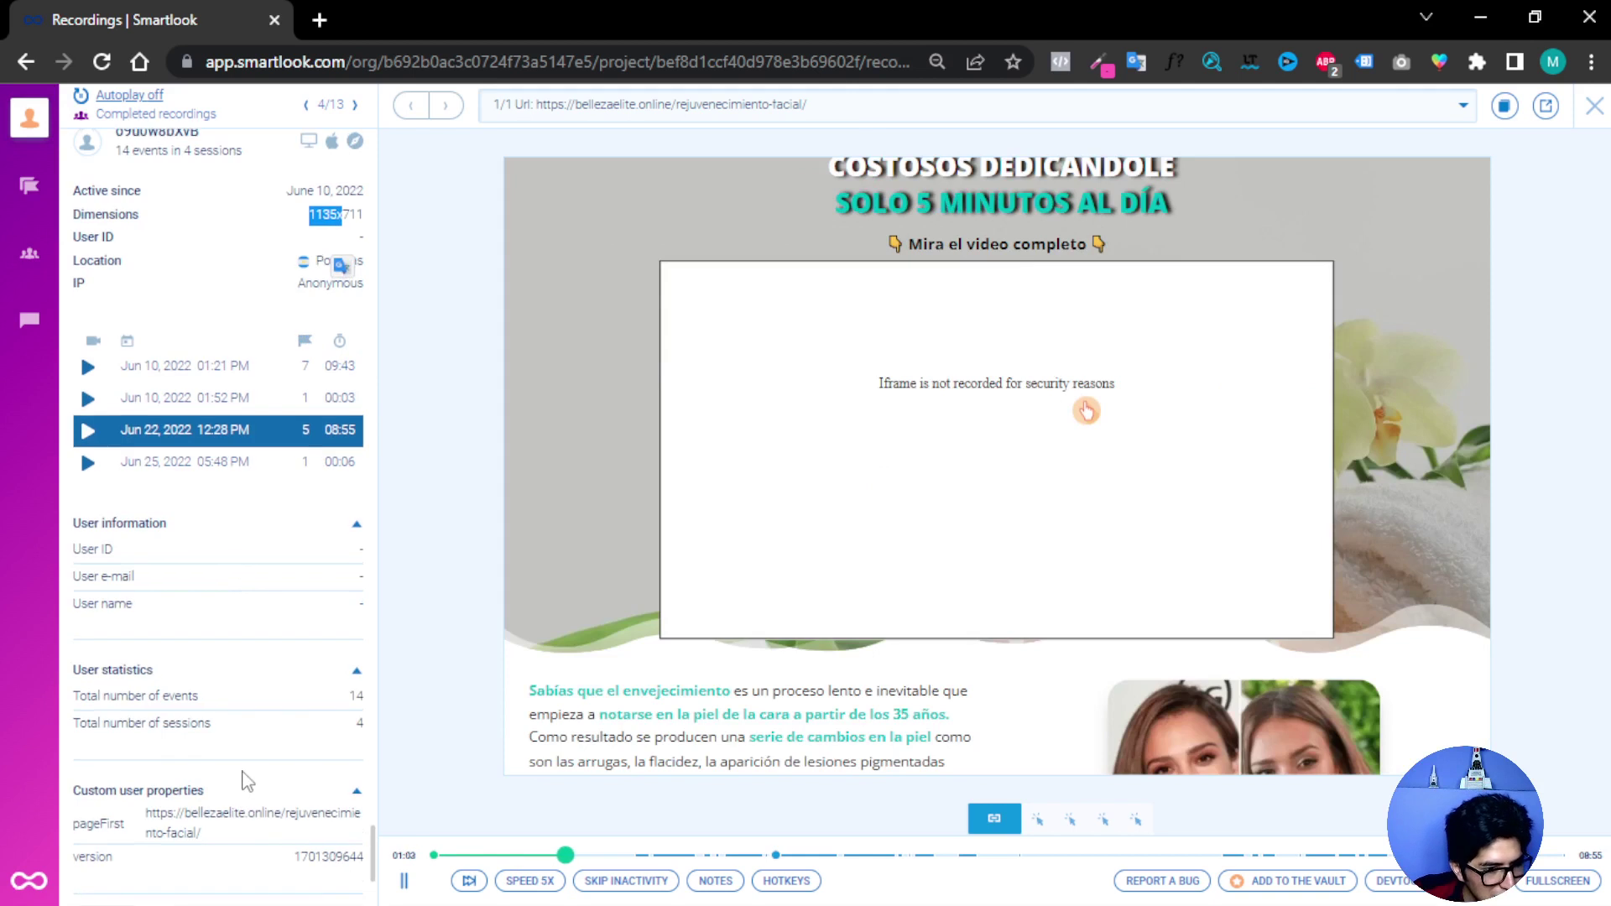
scroll(245, 755, up, 1)
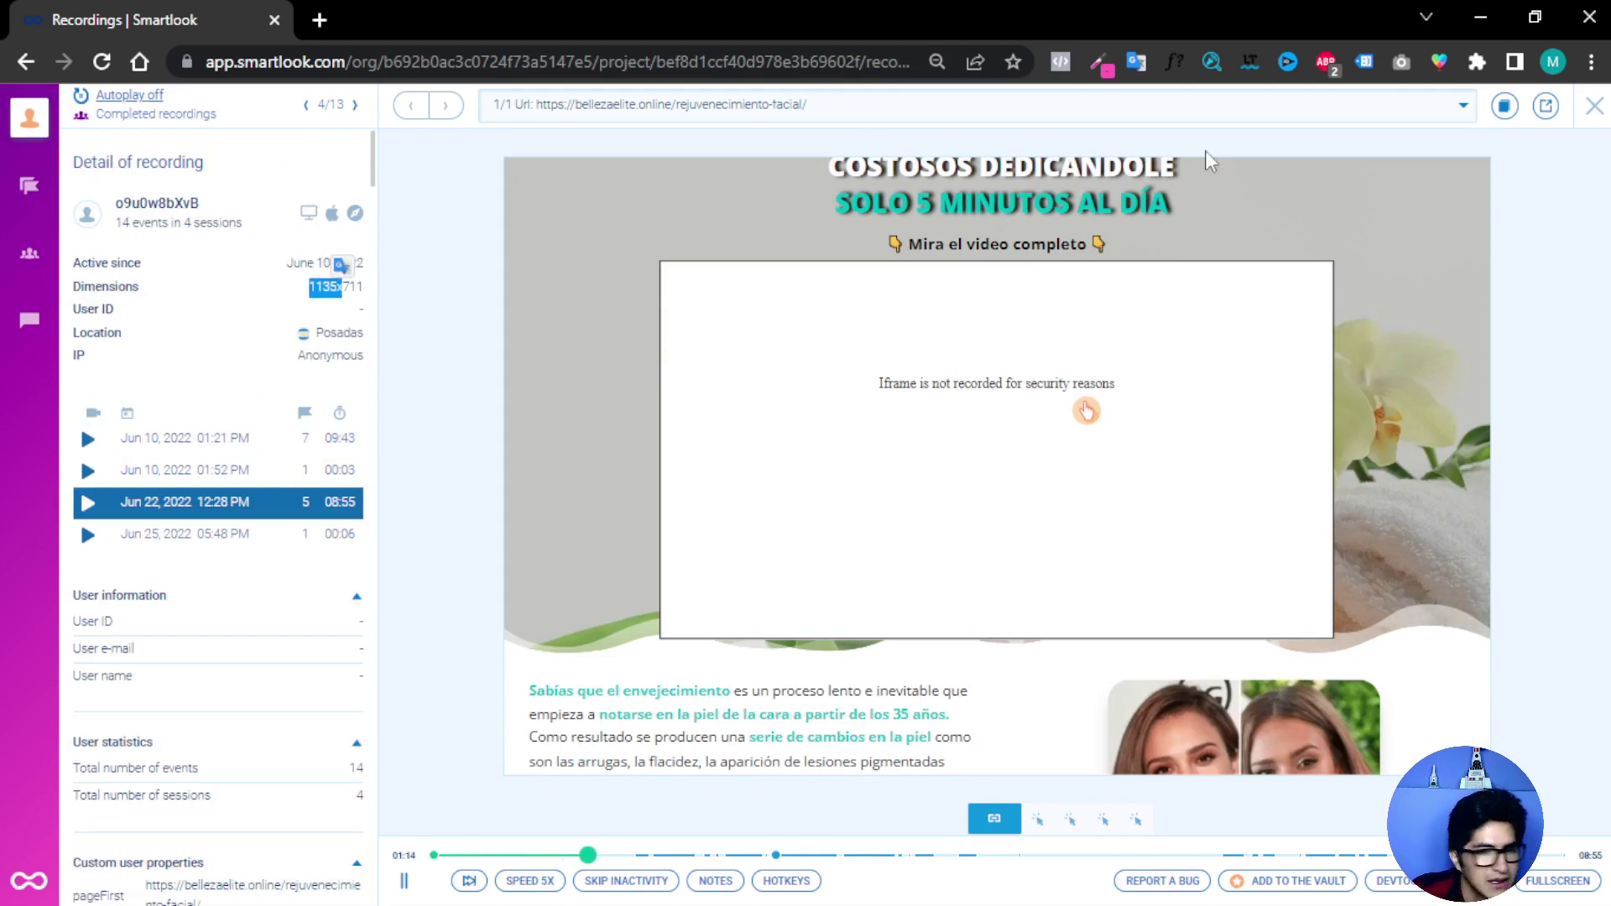
click(1592, 111)
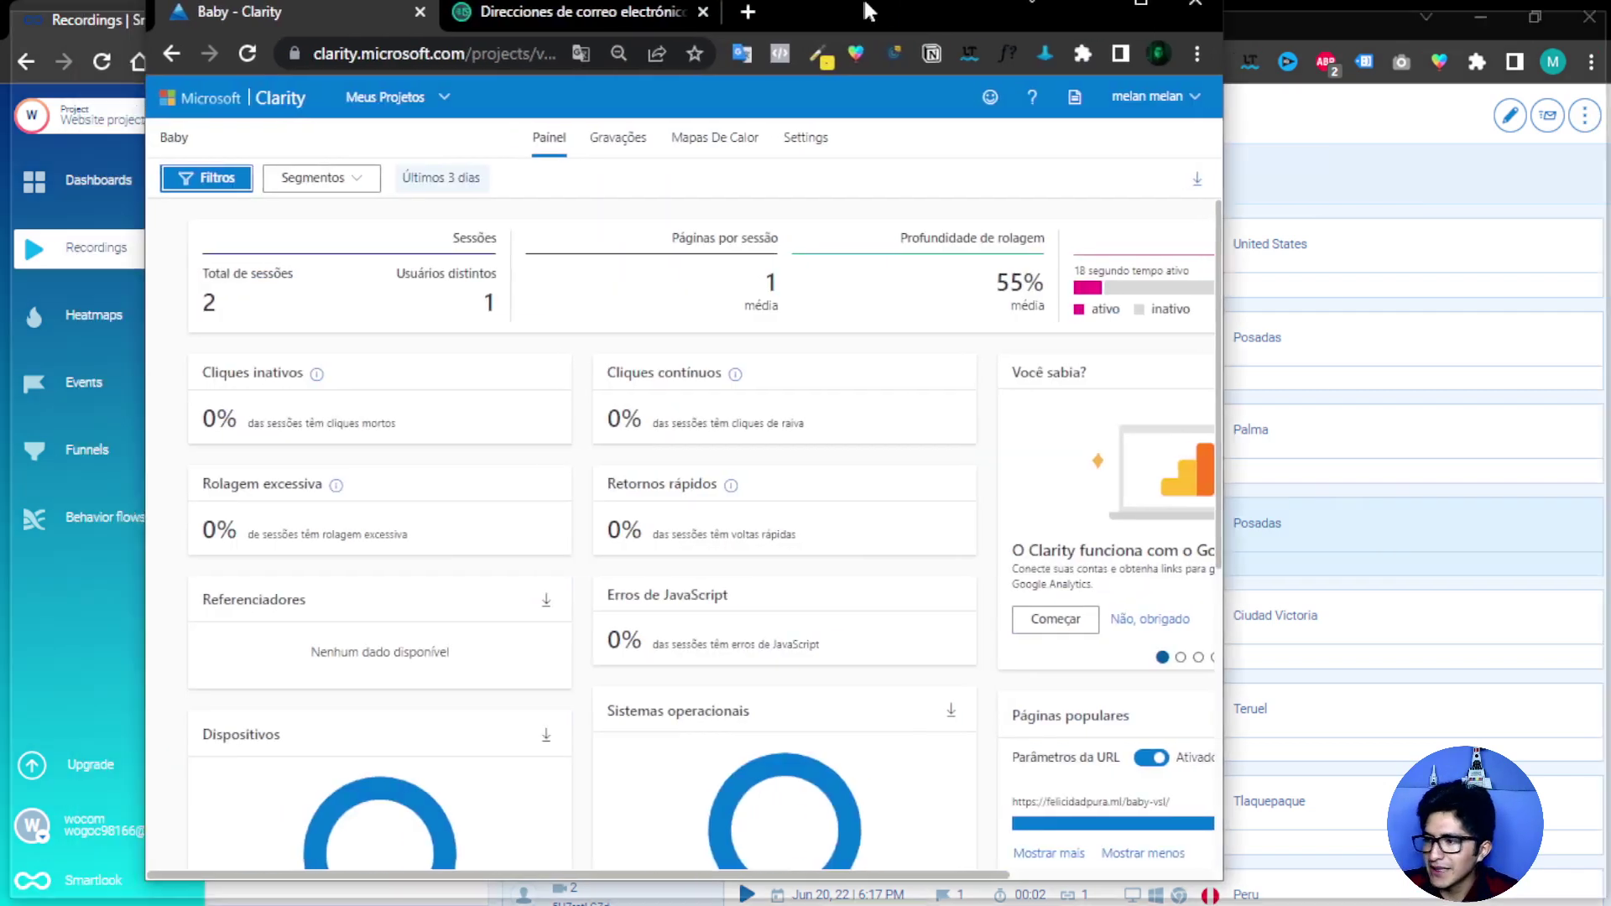
- Switch to the Baby project dashboard in Microsoft Clarity and filter its data to the last 30 days
key(alt+Tab)
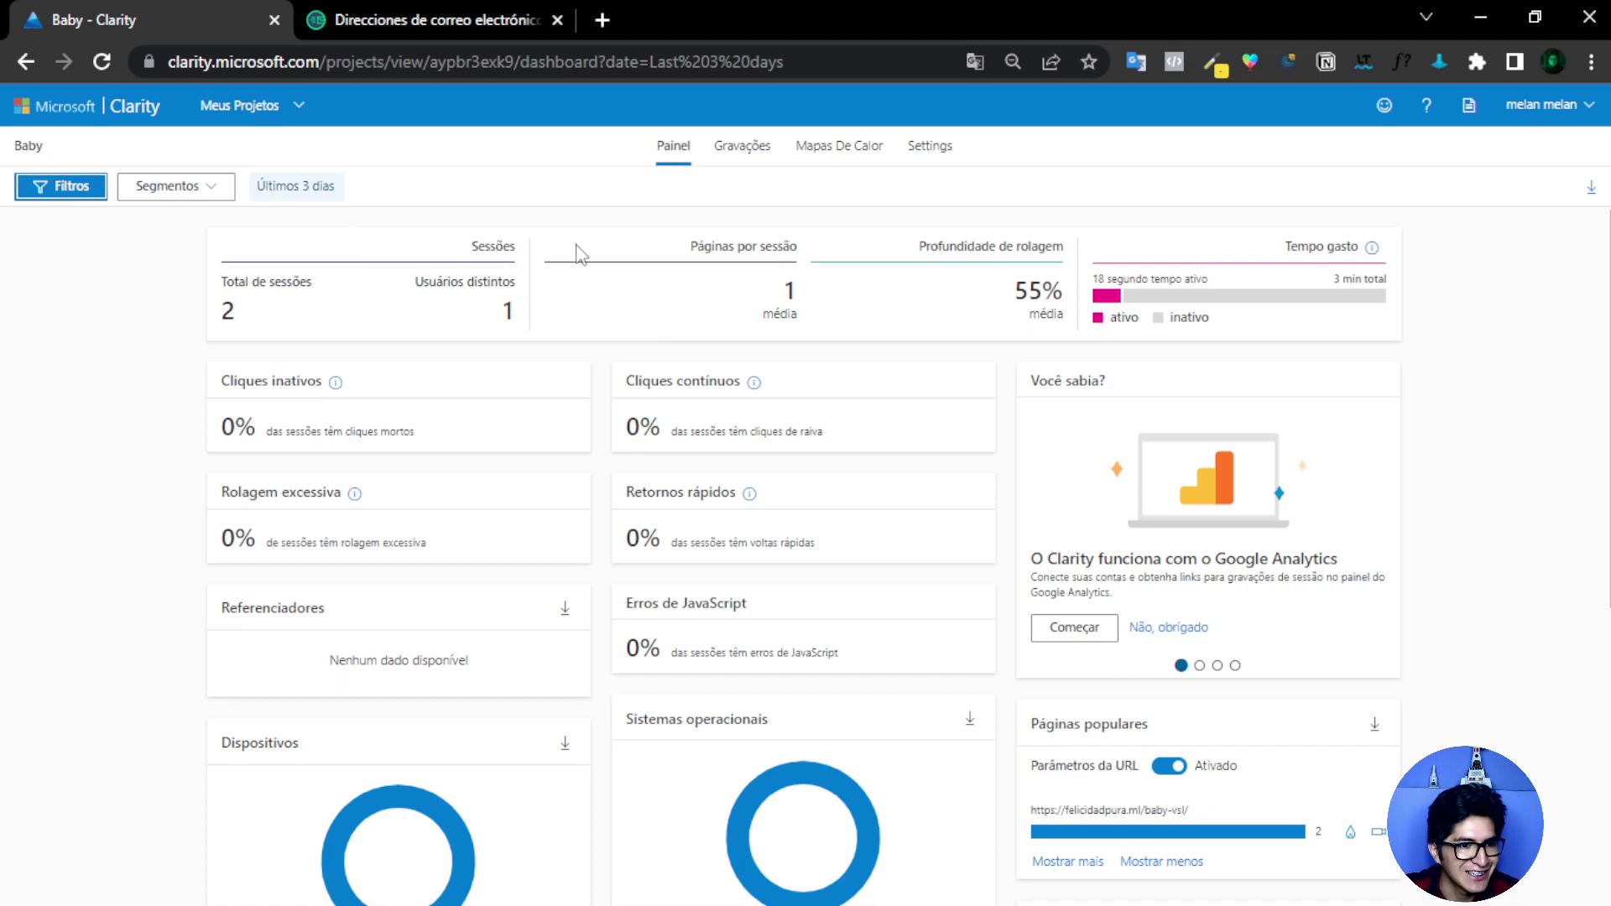
click(322, 188)
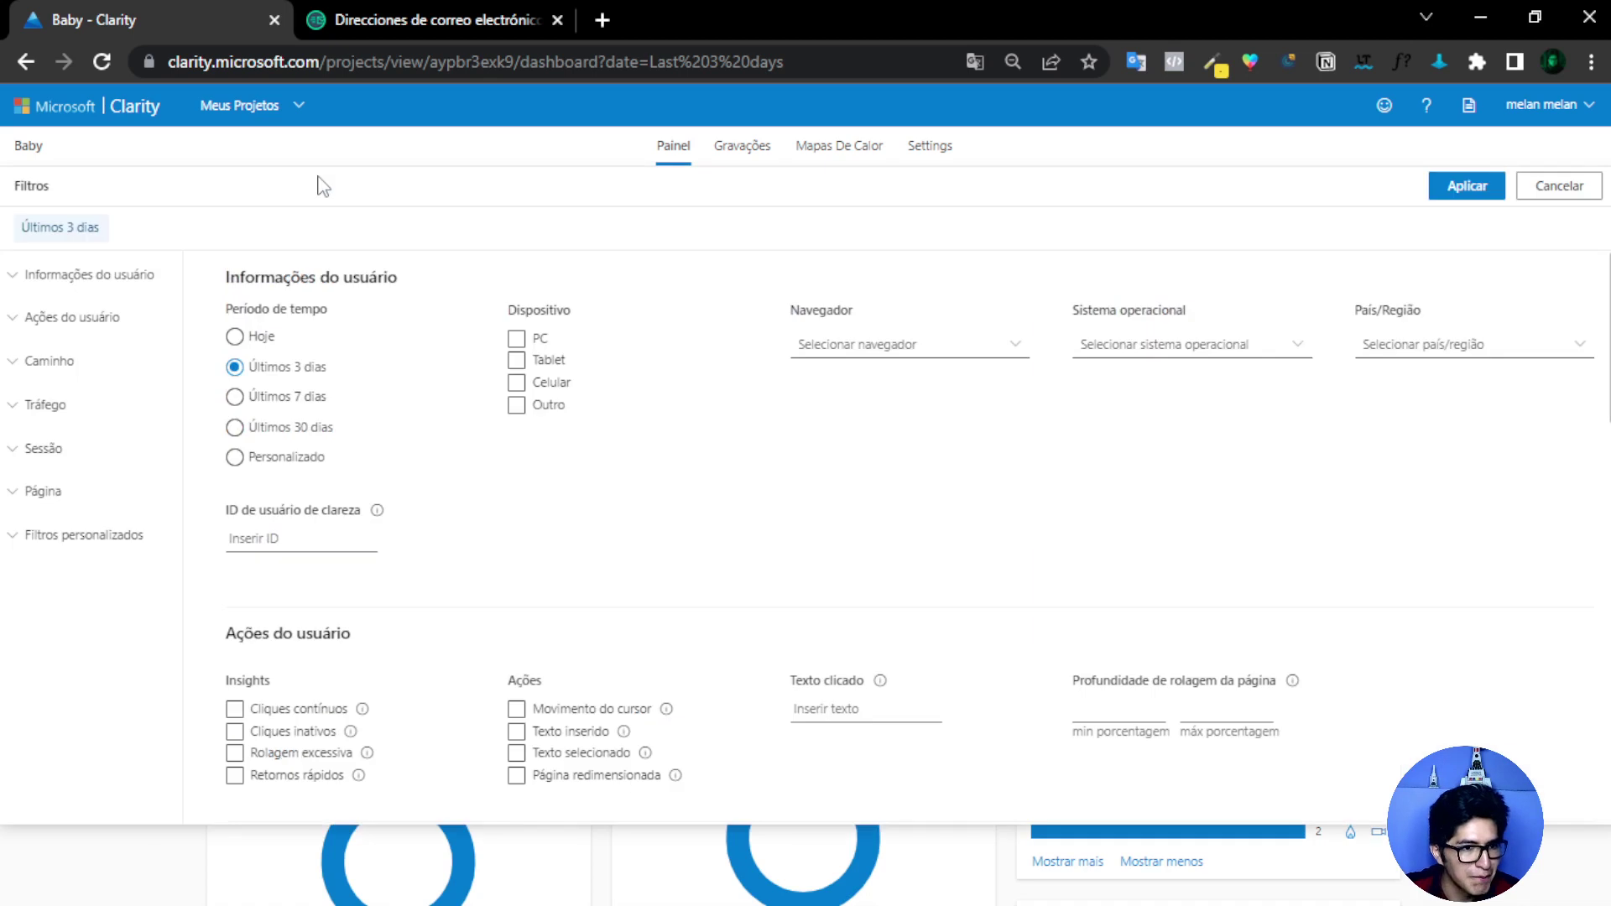
click(270, 464)
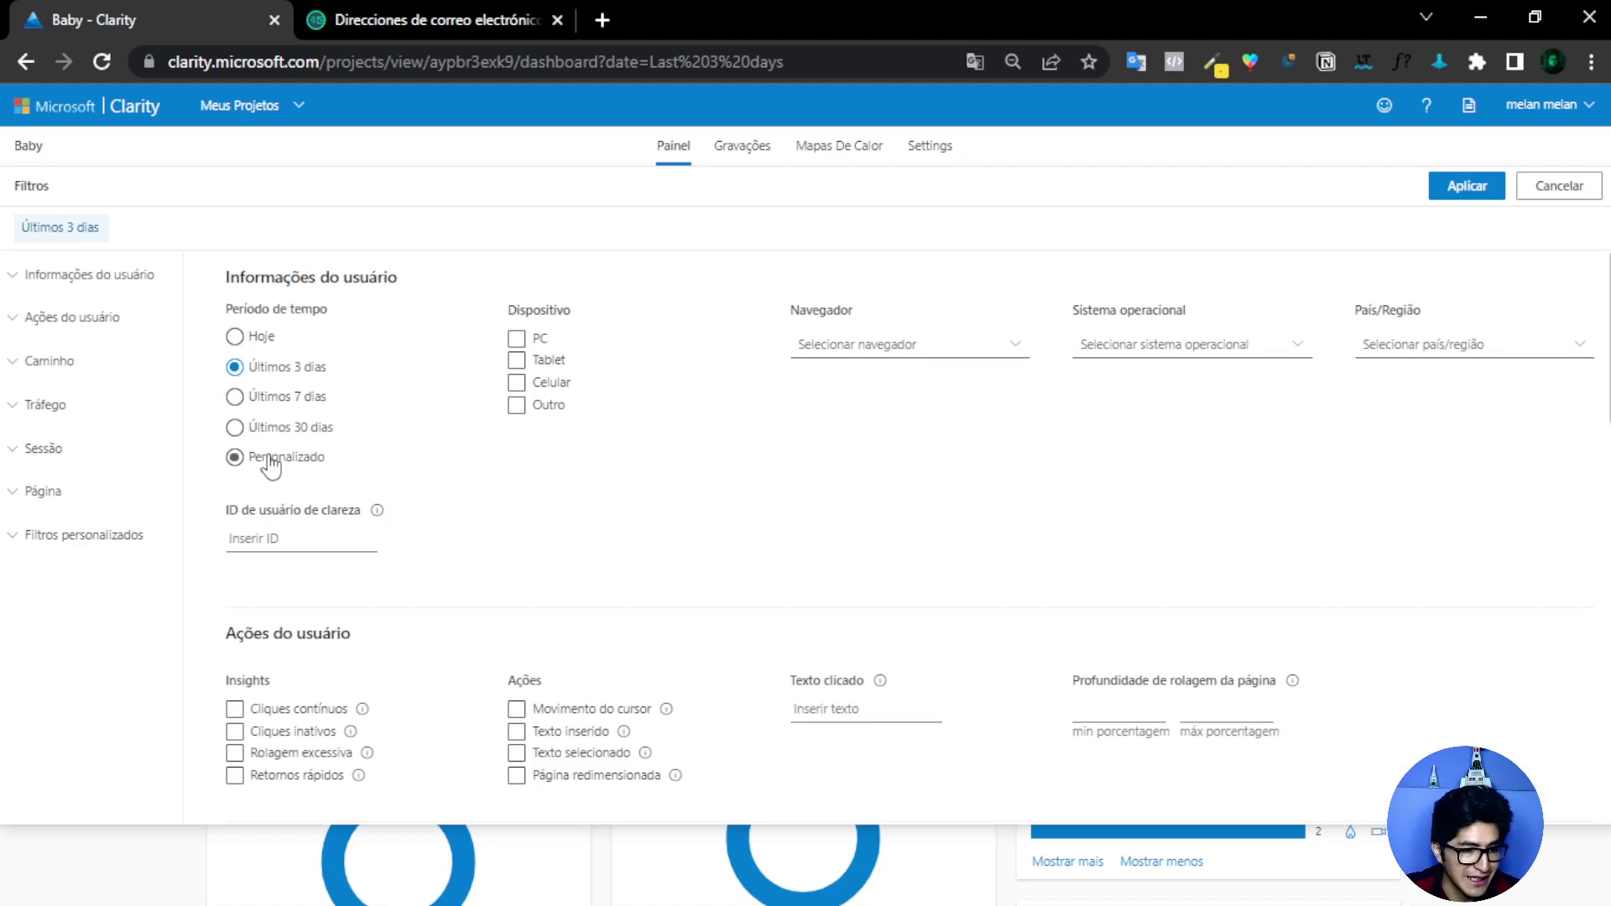
click(295, 432)
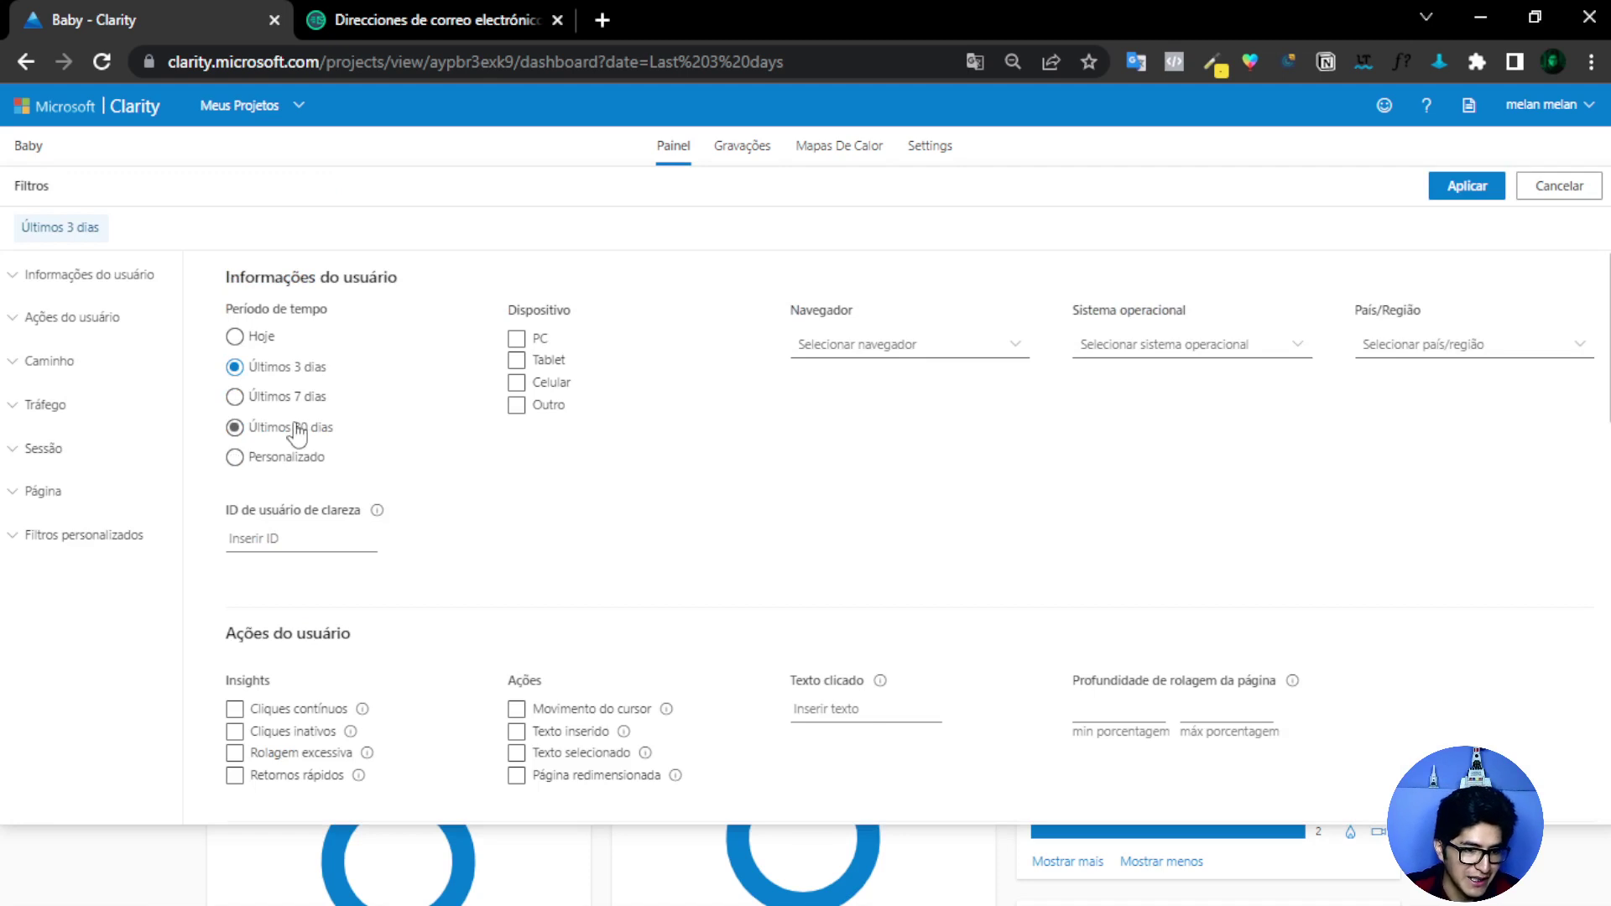
click(1465, 193)
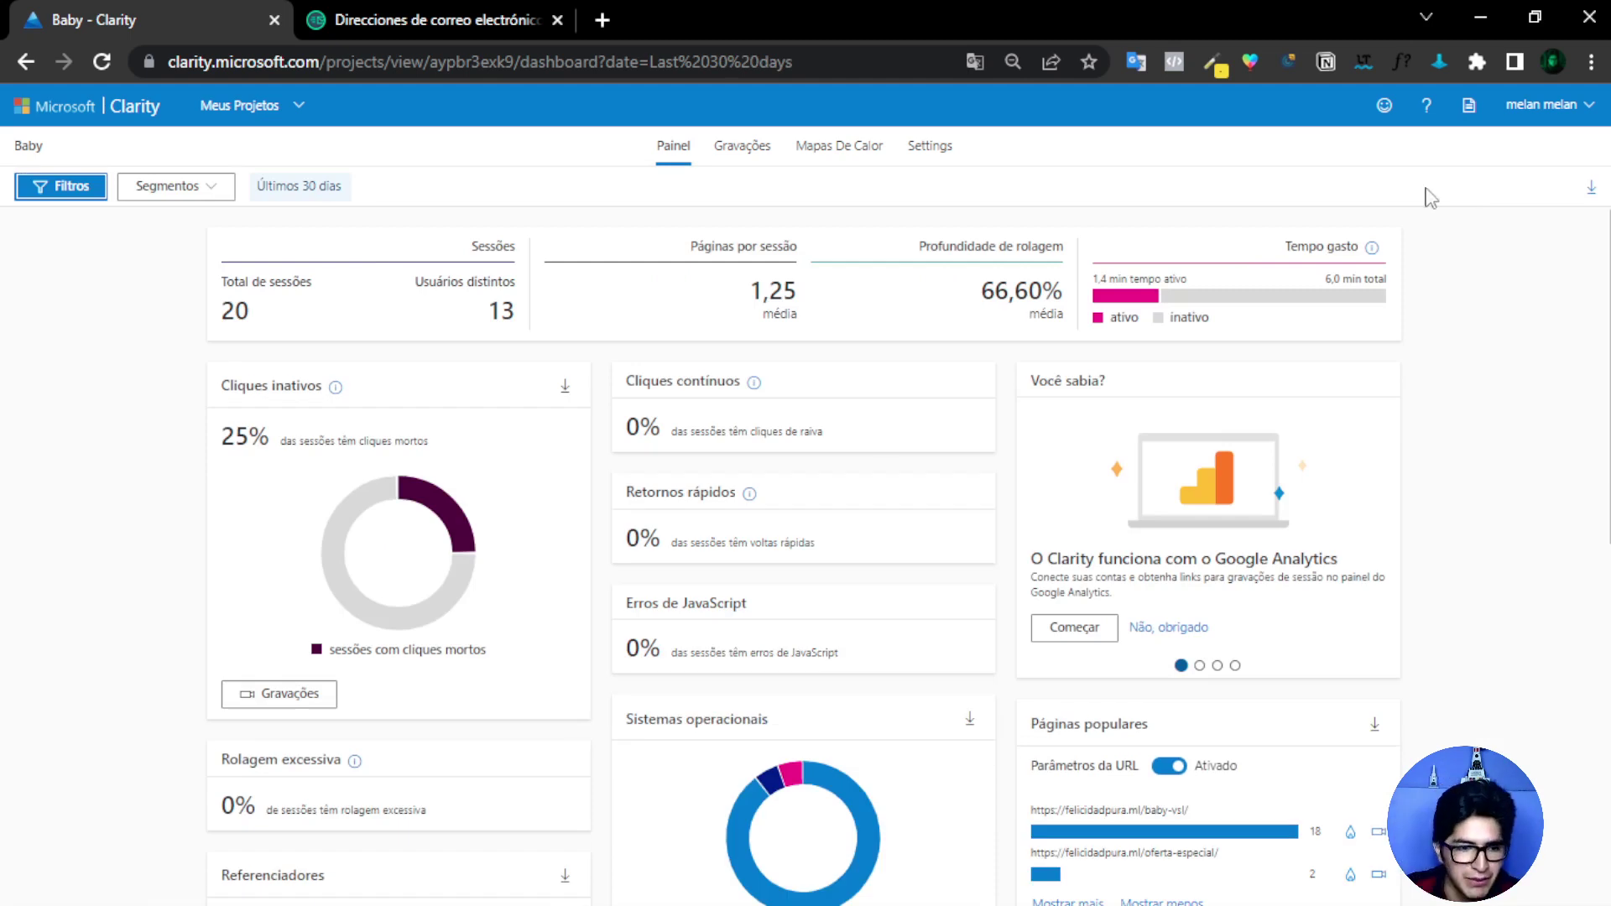
- Translate the Clarity dashboard into Spanish and look over its session and click metrics
right_click(1470, 200)
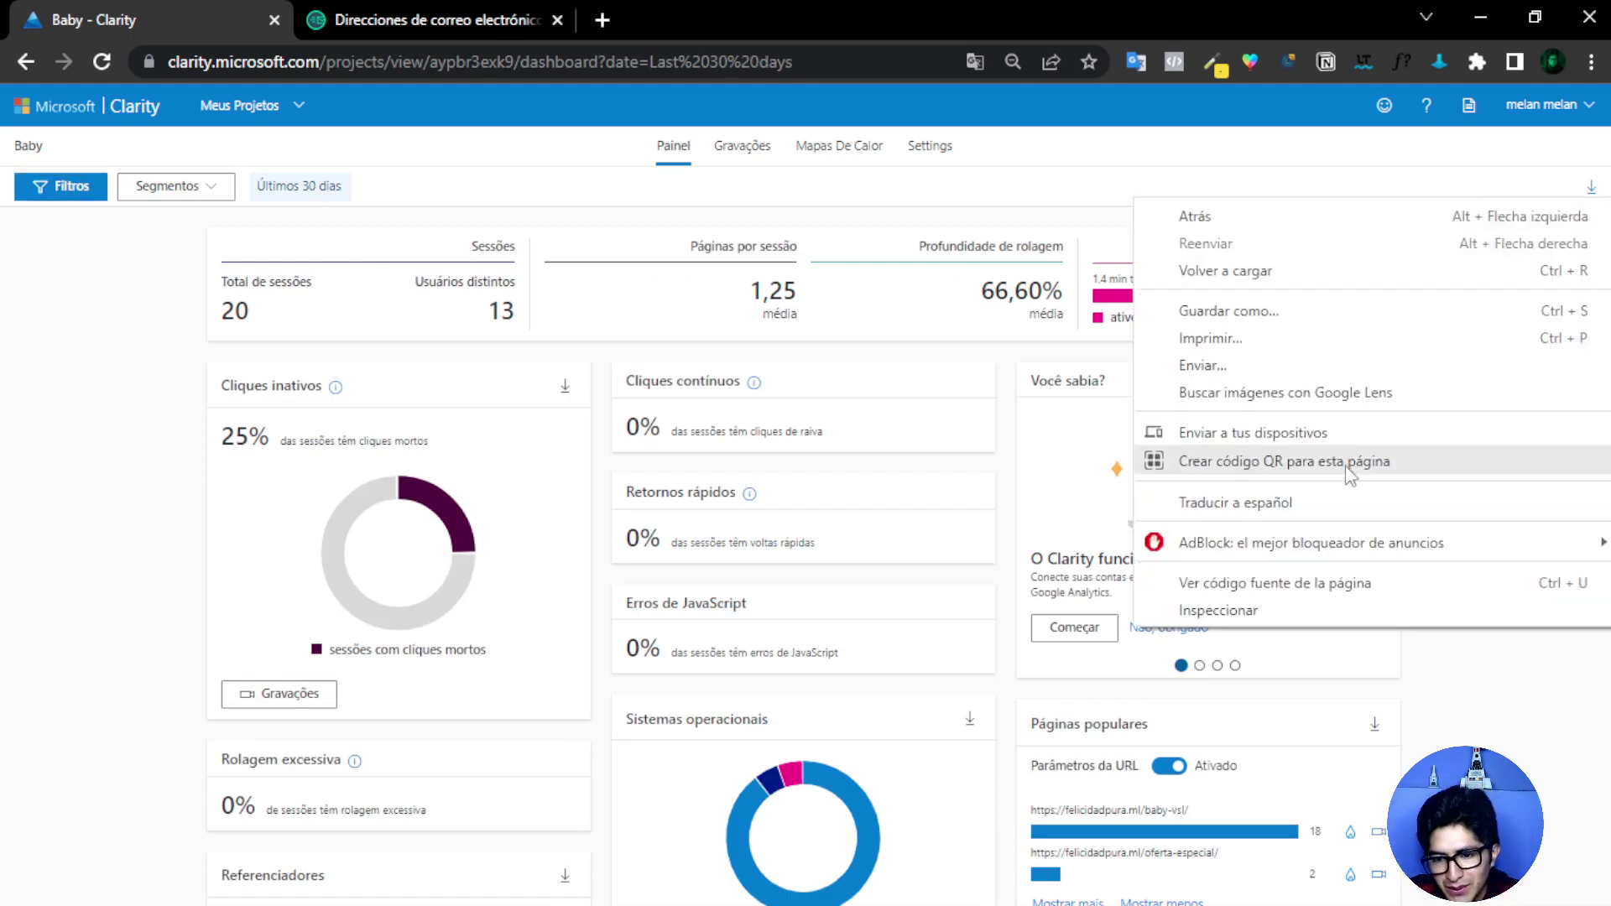
click(1290, 512)
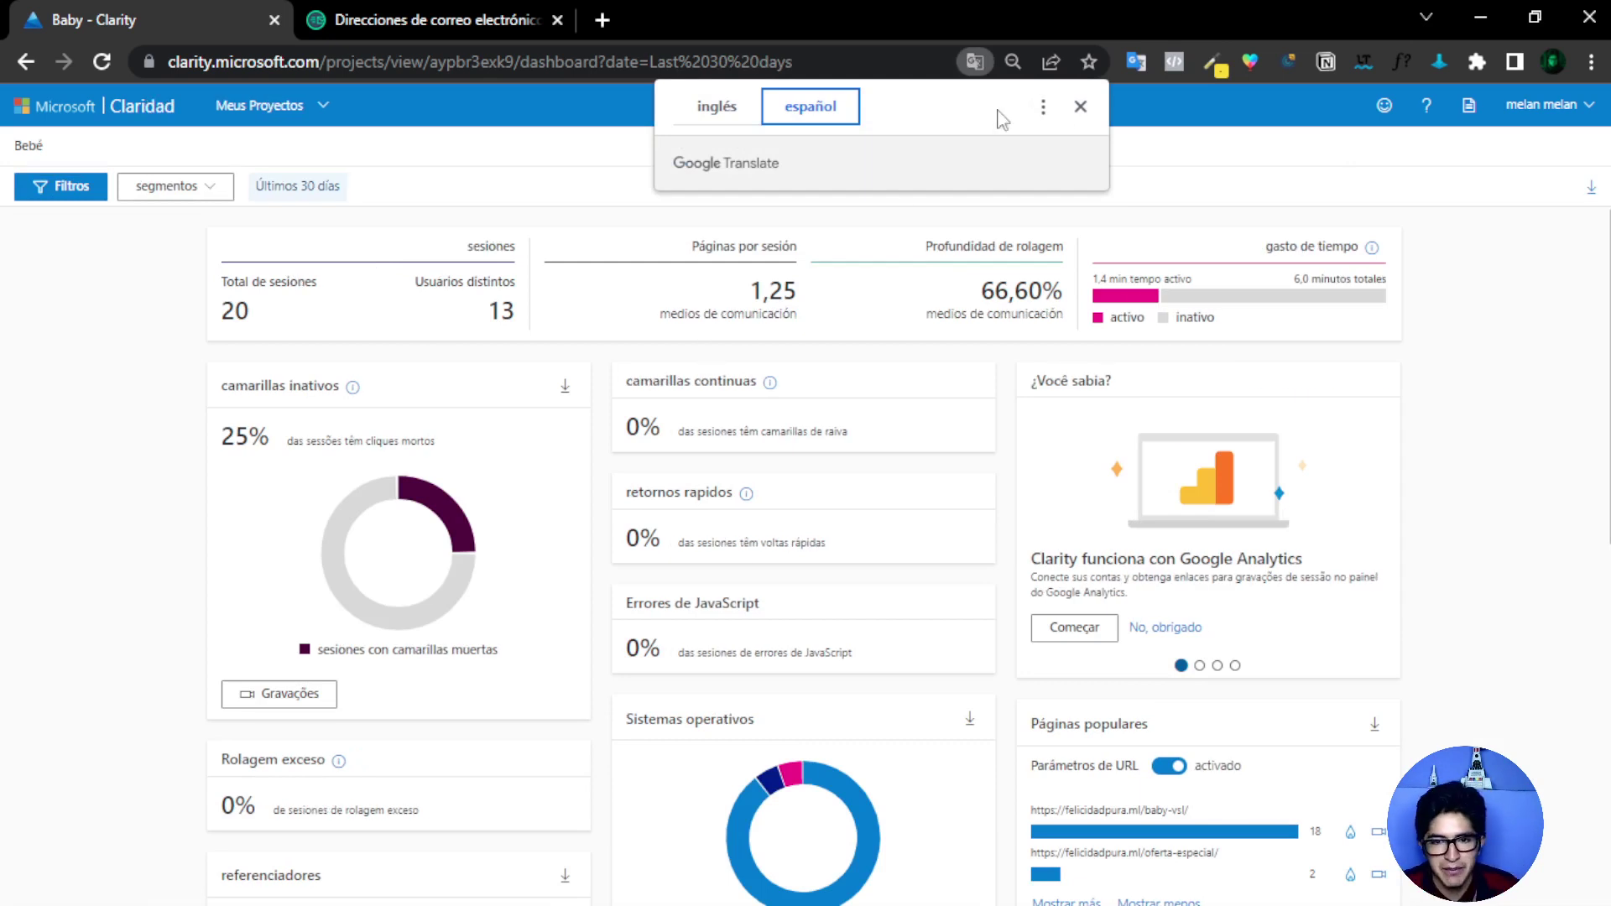
click(1081, 107)
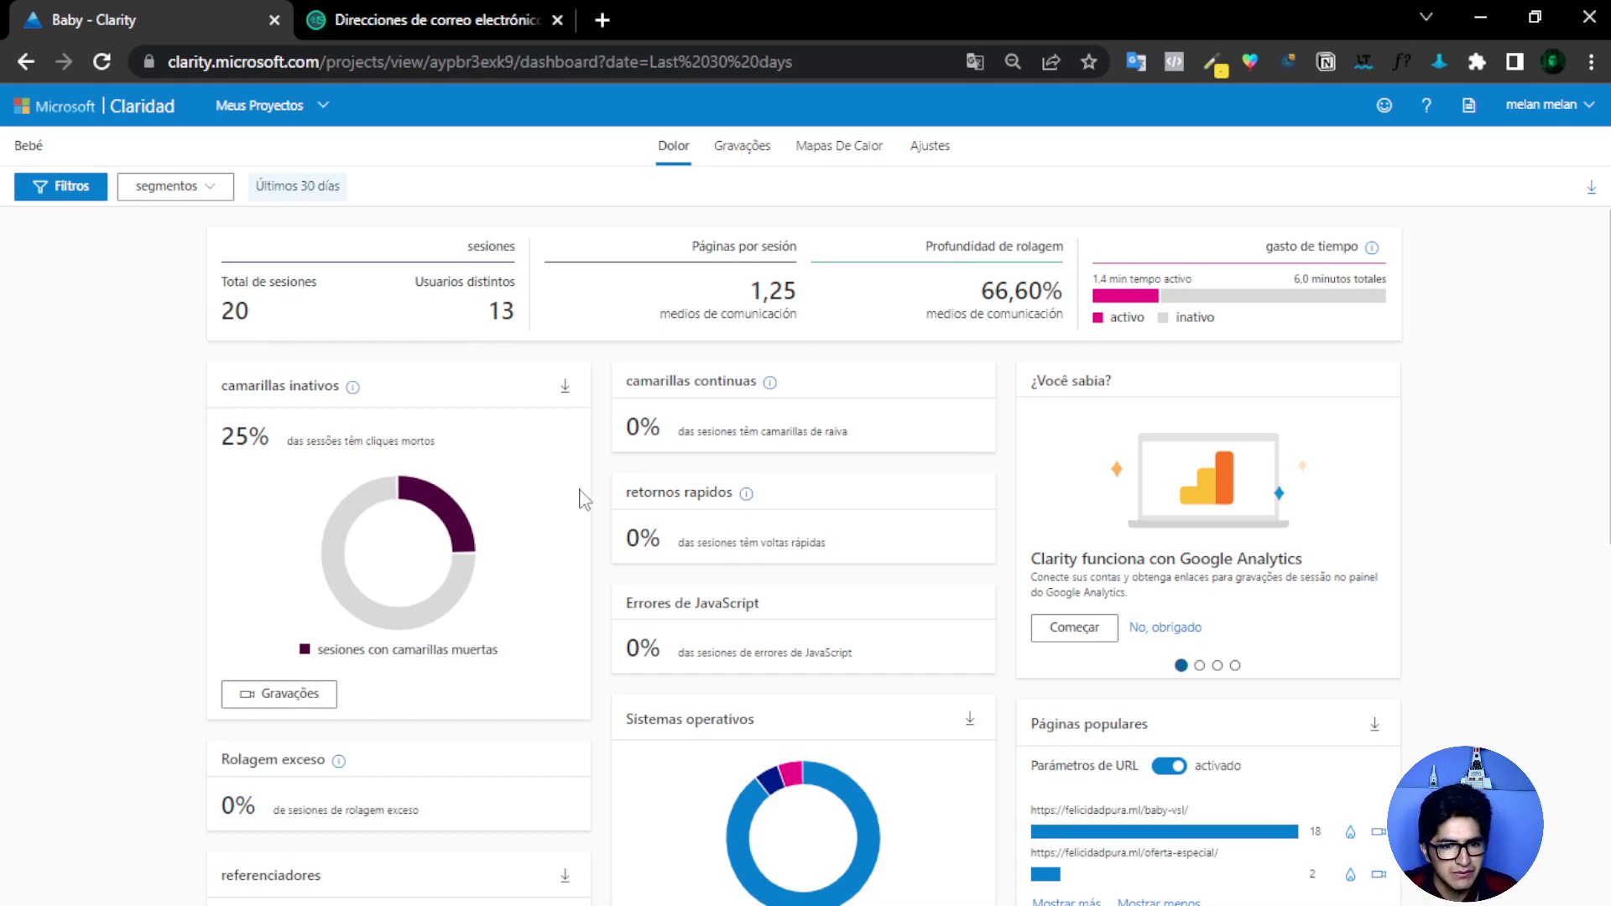
scroll(430, 522, down, 4)
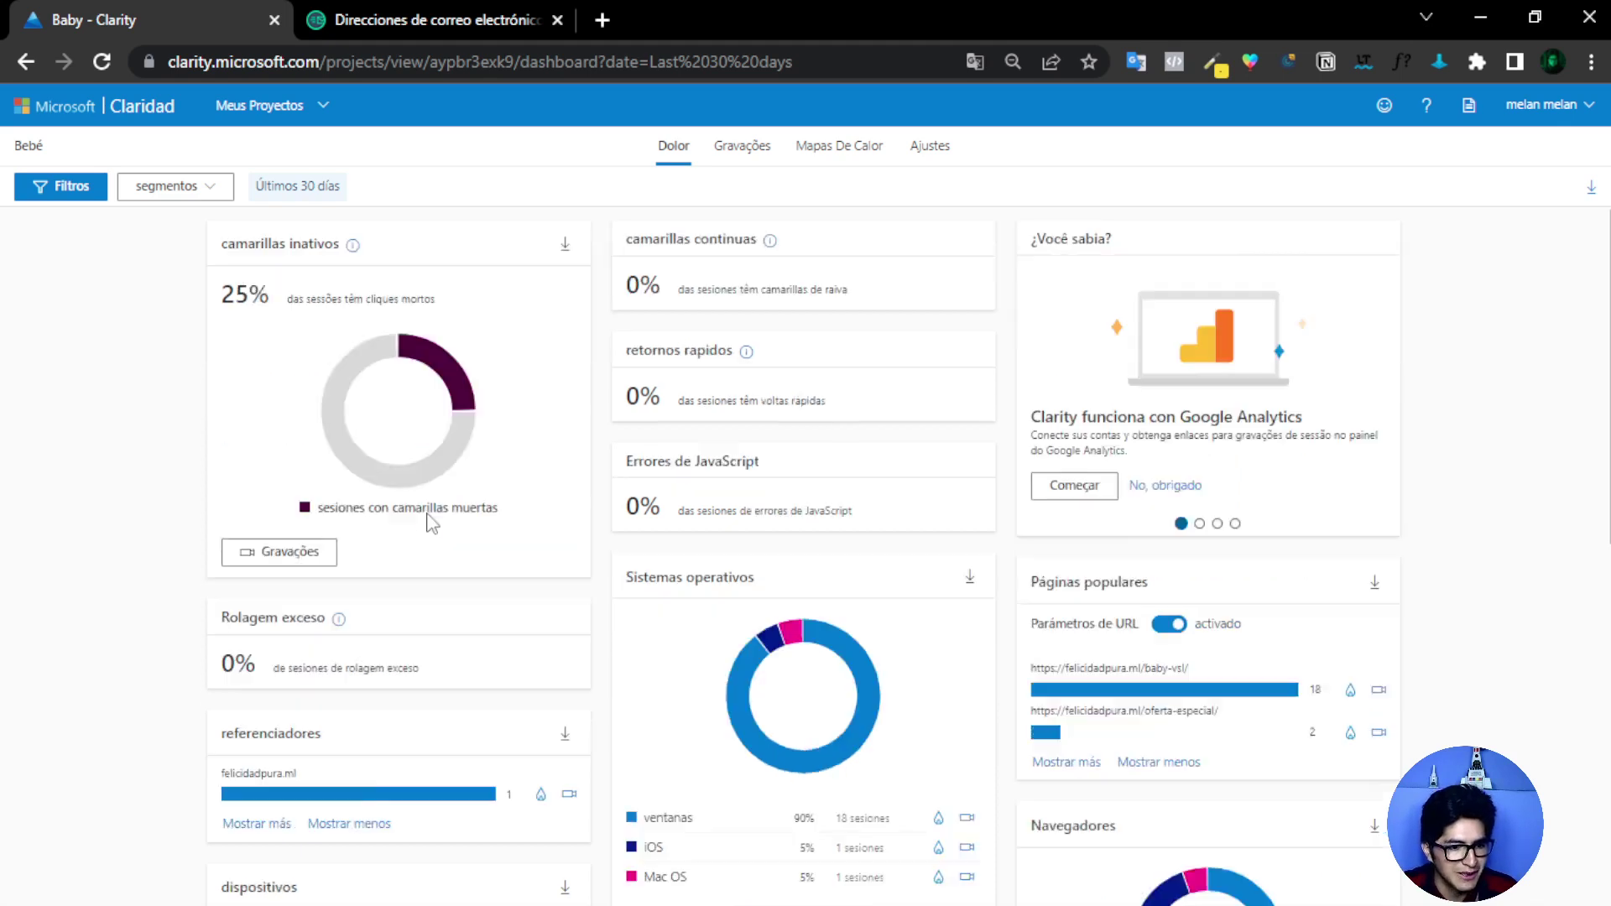
scroll(430, 522, up, 4)
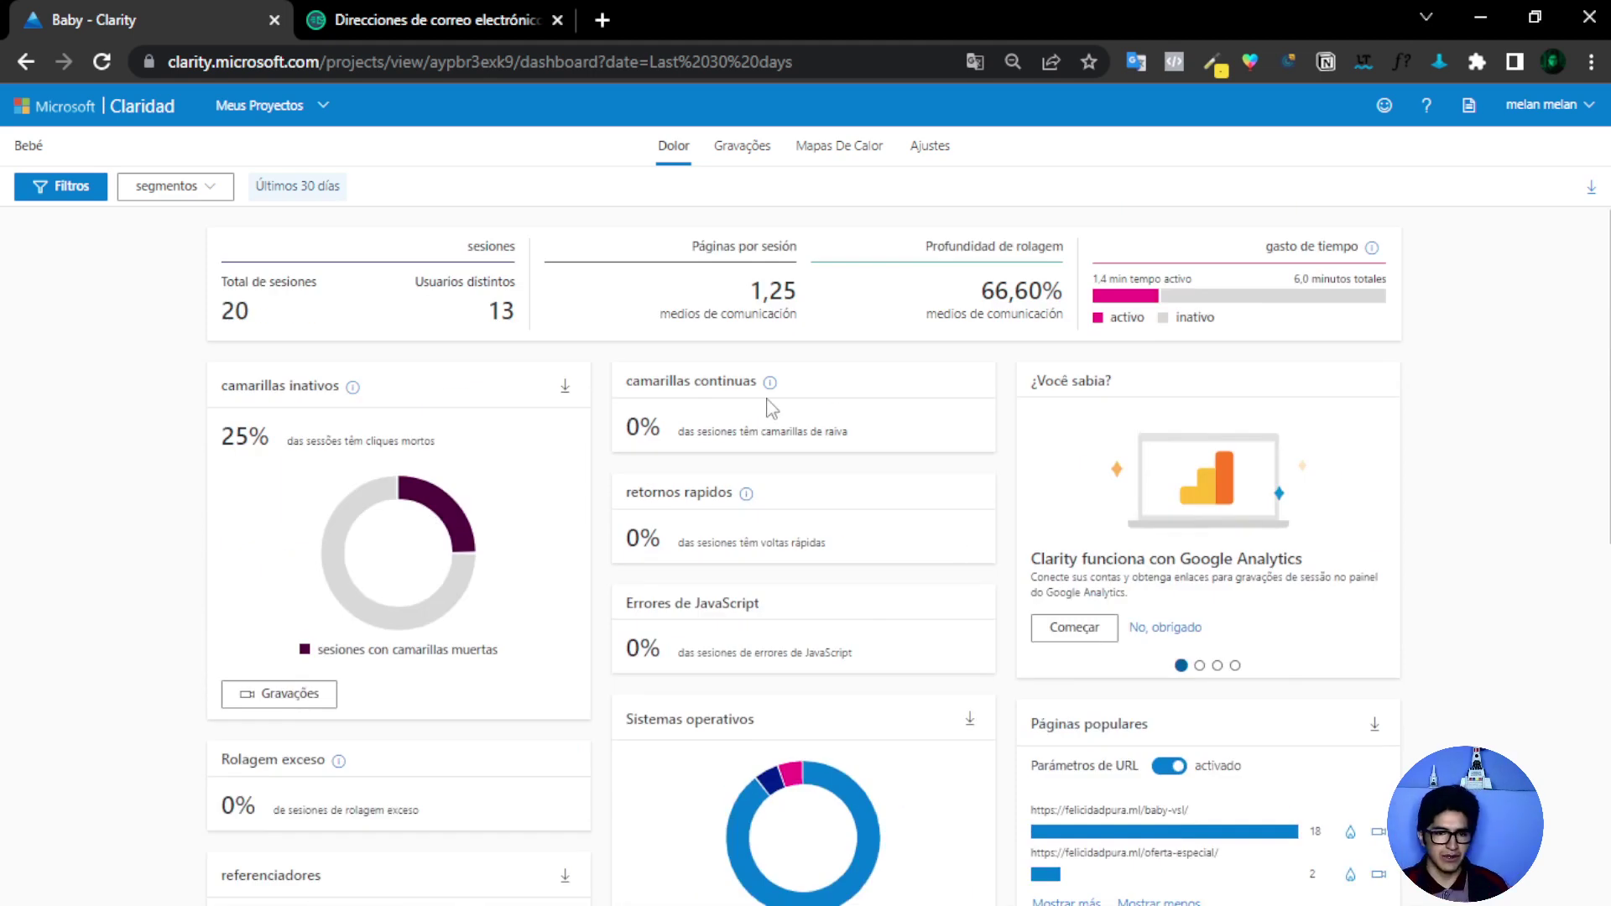
- Browse the session recordings, play the 36:19 session from 06/11 and skip ahead through its inactive stretch
click(738, 149)
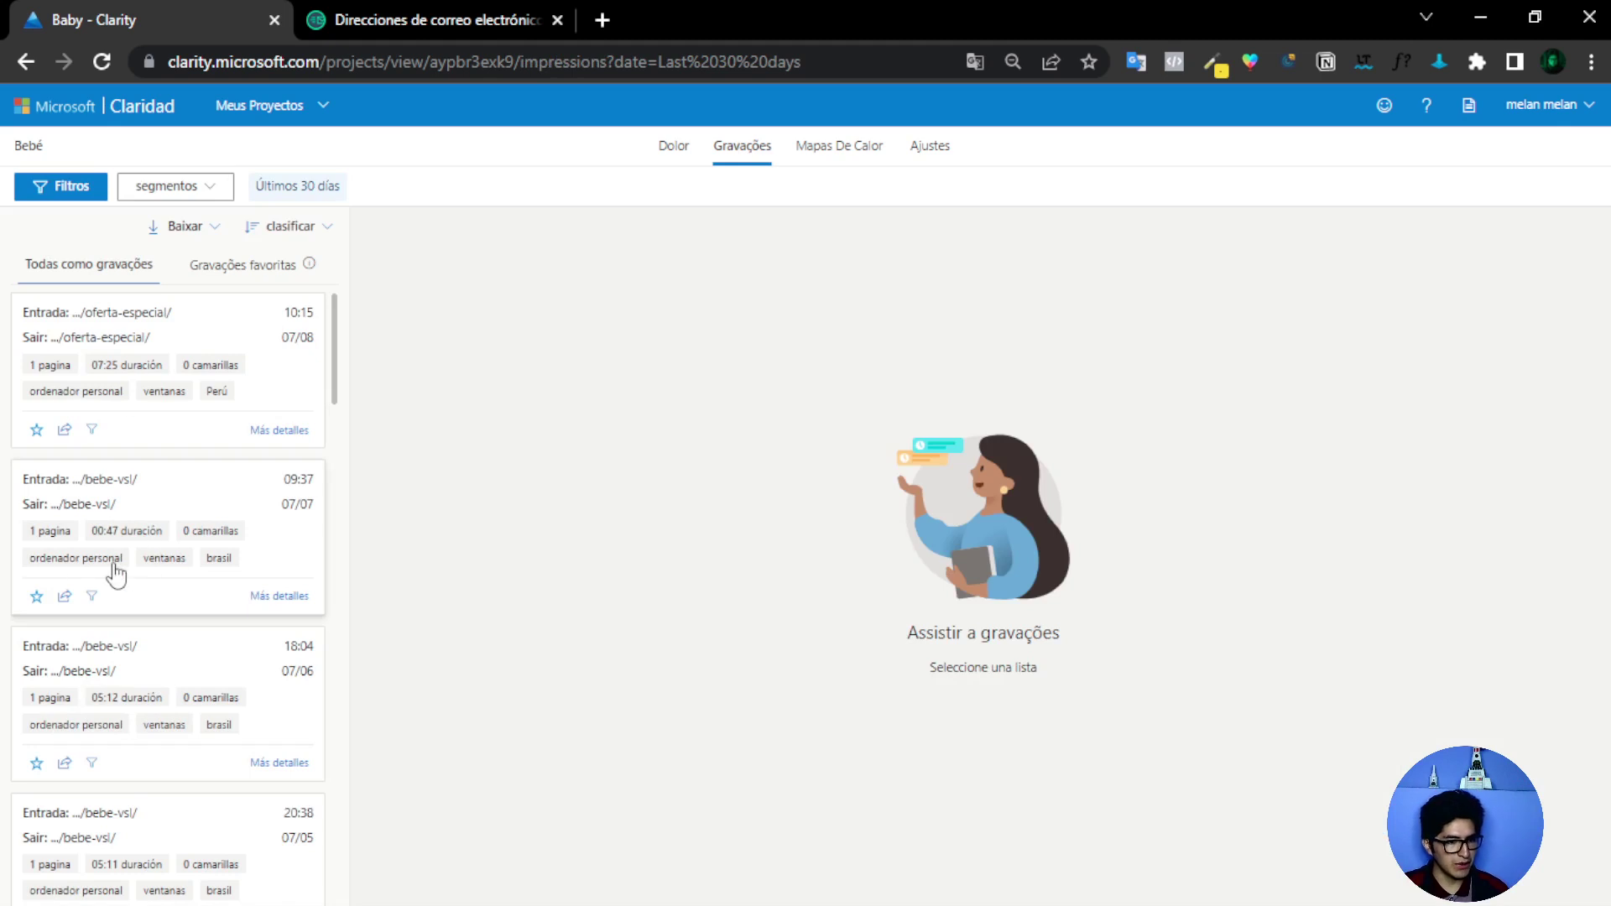
scroll(209, 564, down, 4)
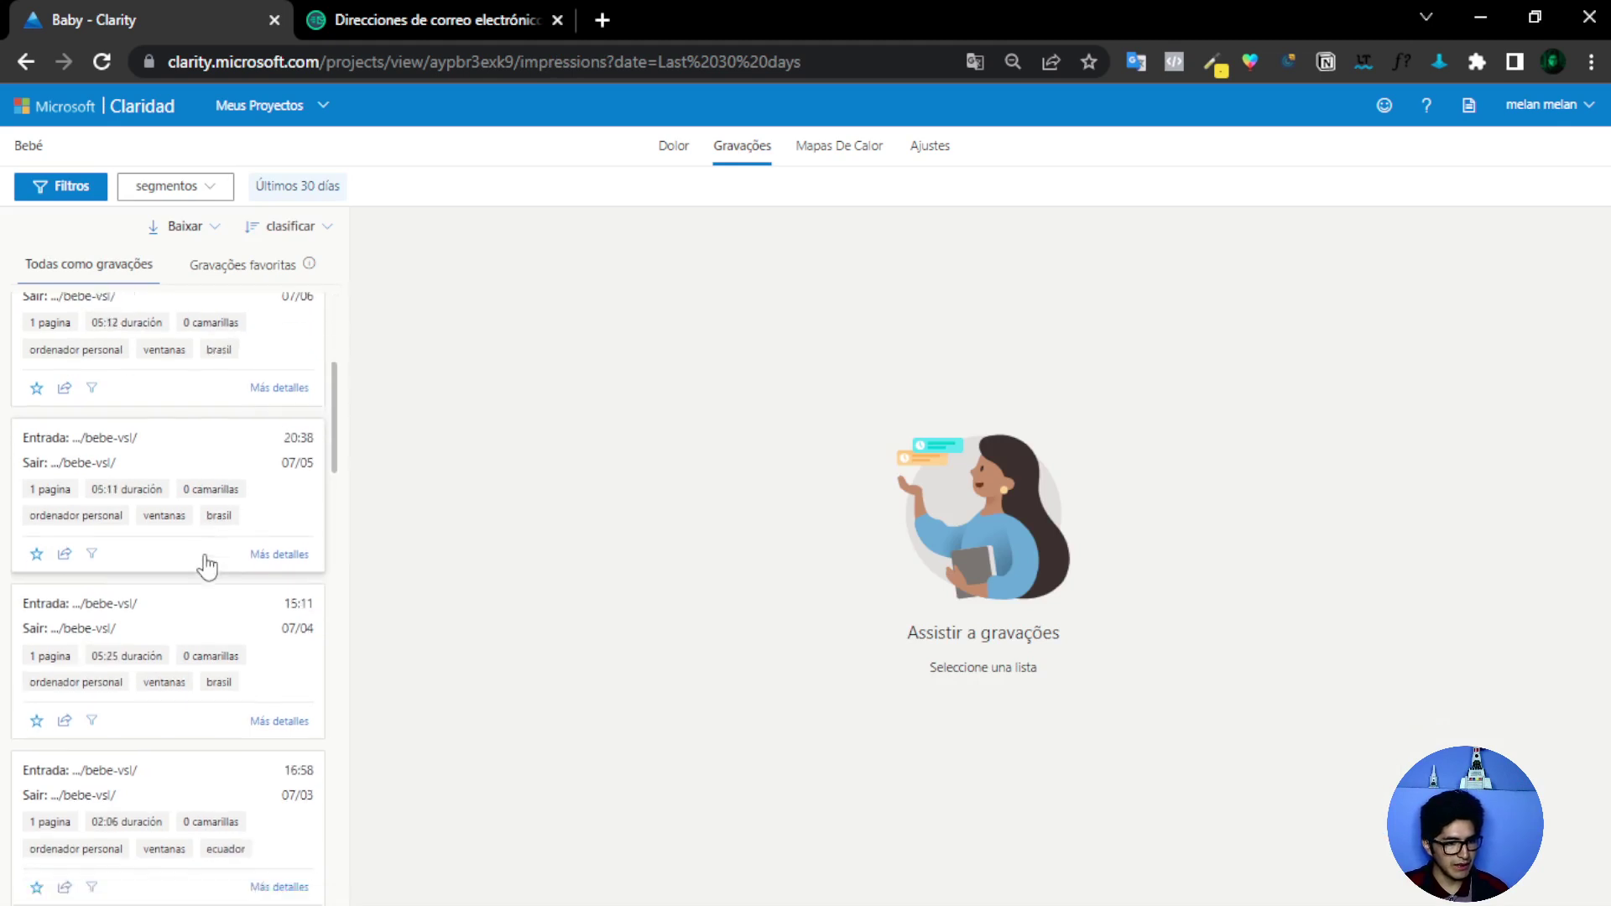
scroll(208, 566, down, 15)
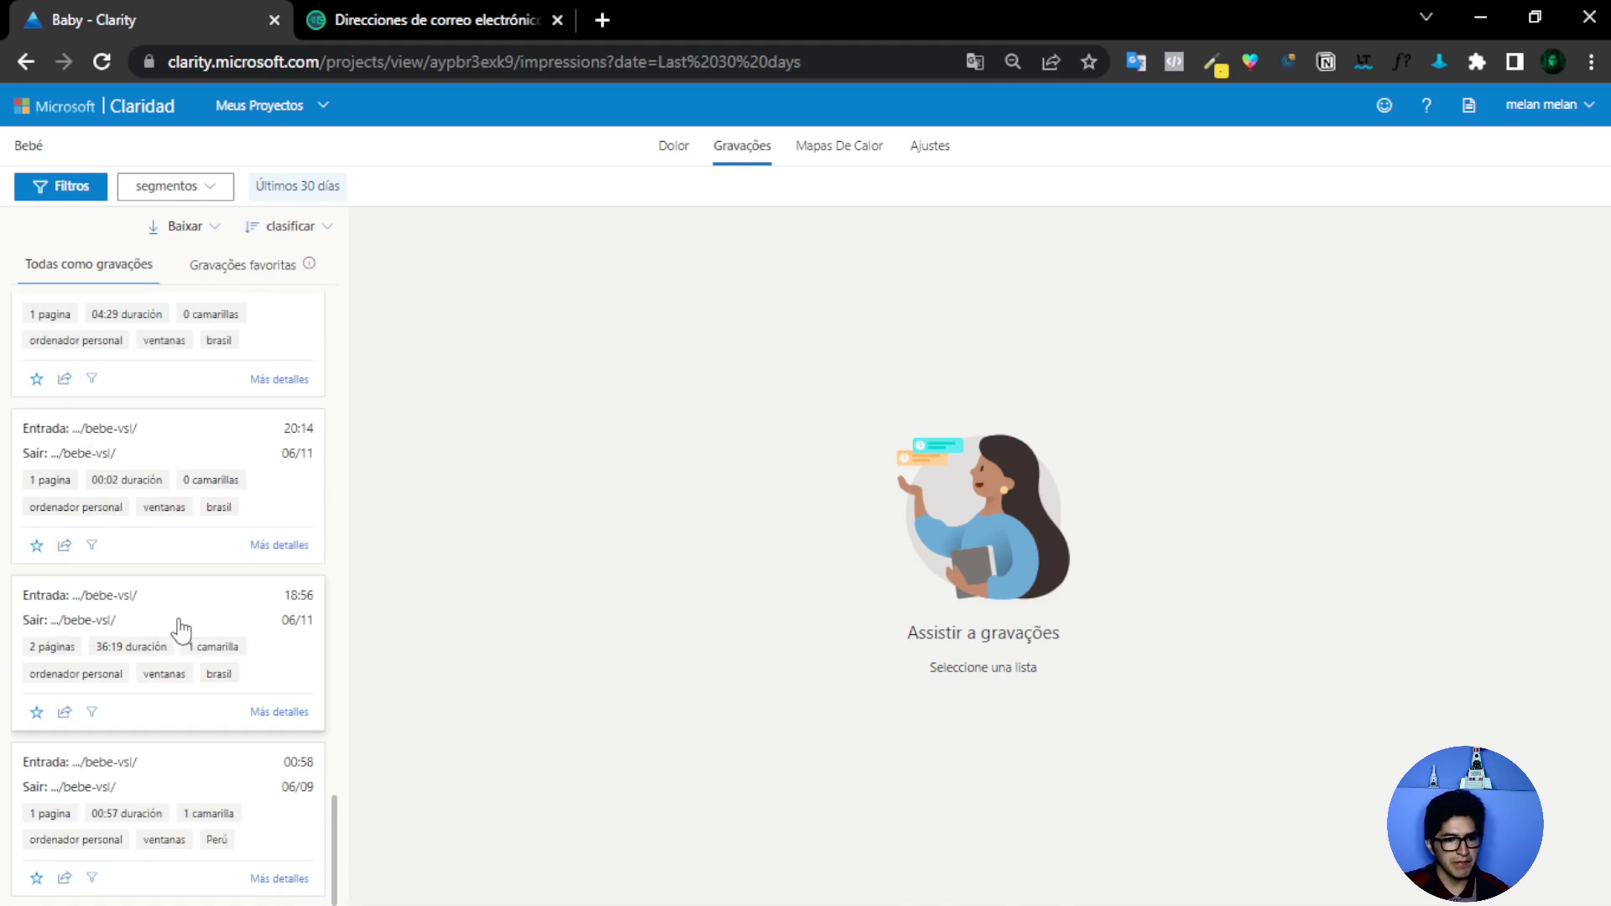
click(179, 630)
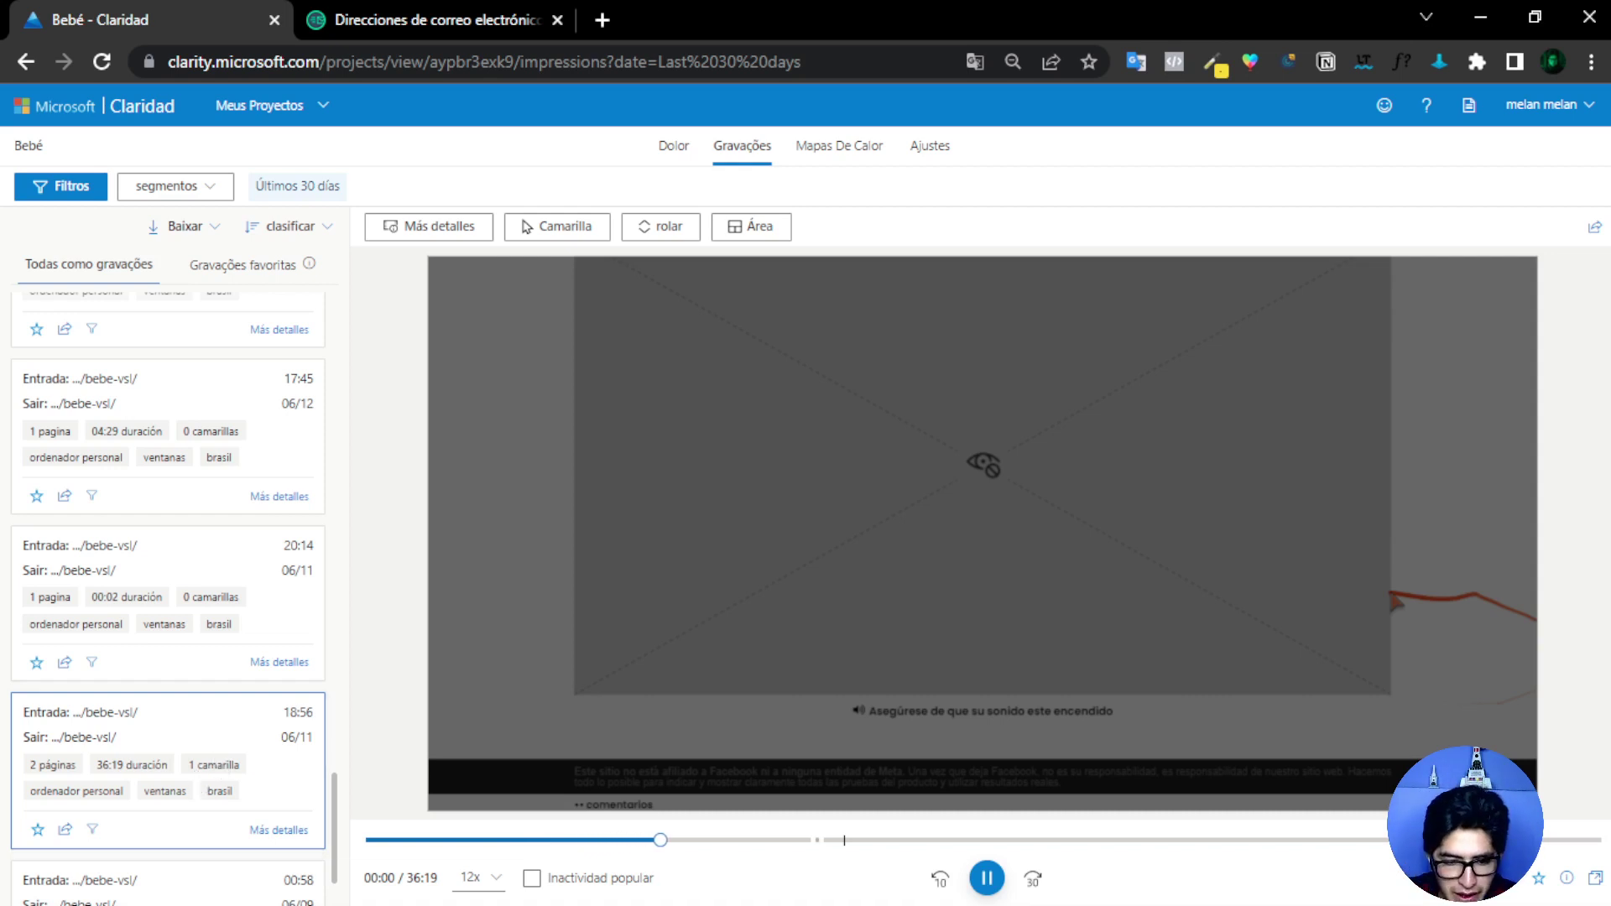
click(765, 840)
click(816, 840)
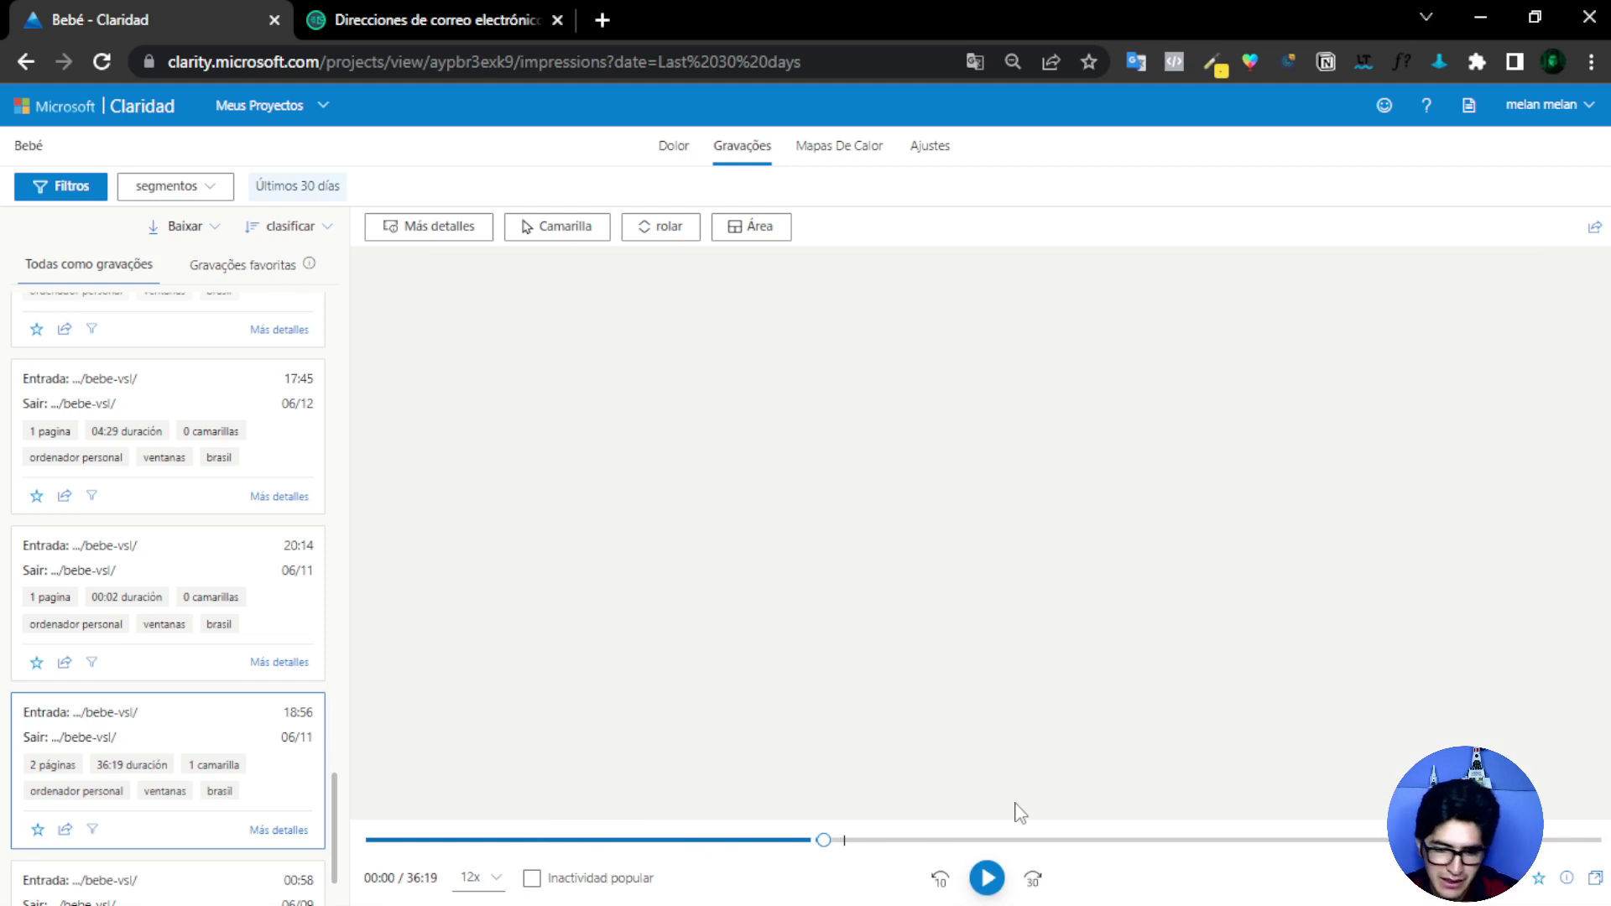
scroll(122, 630, down, 2)
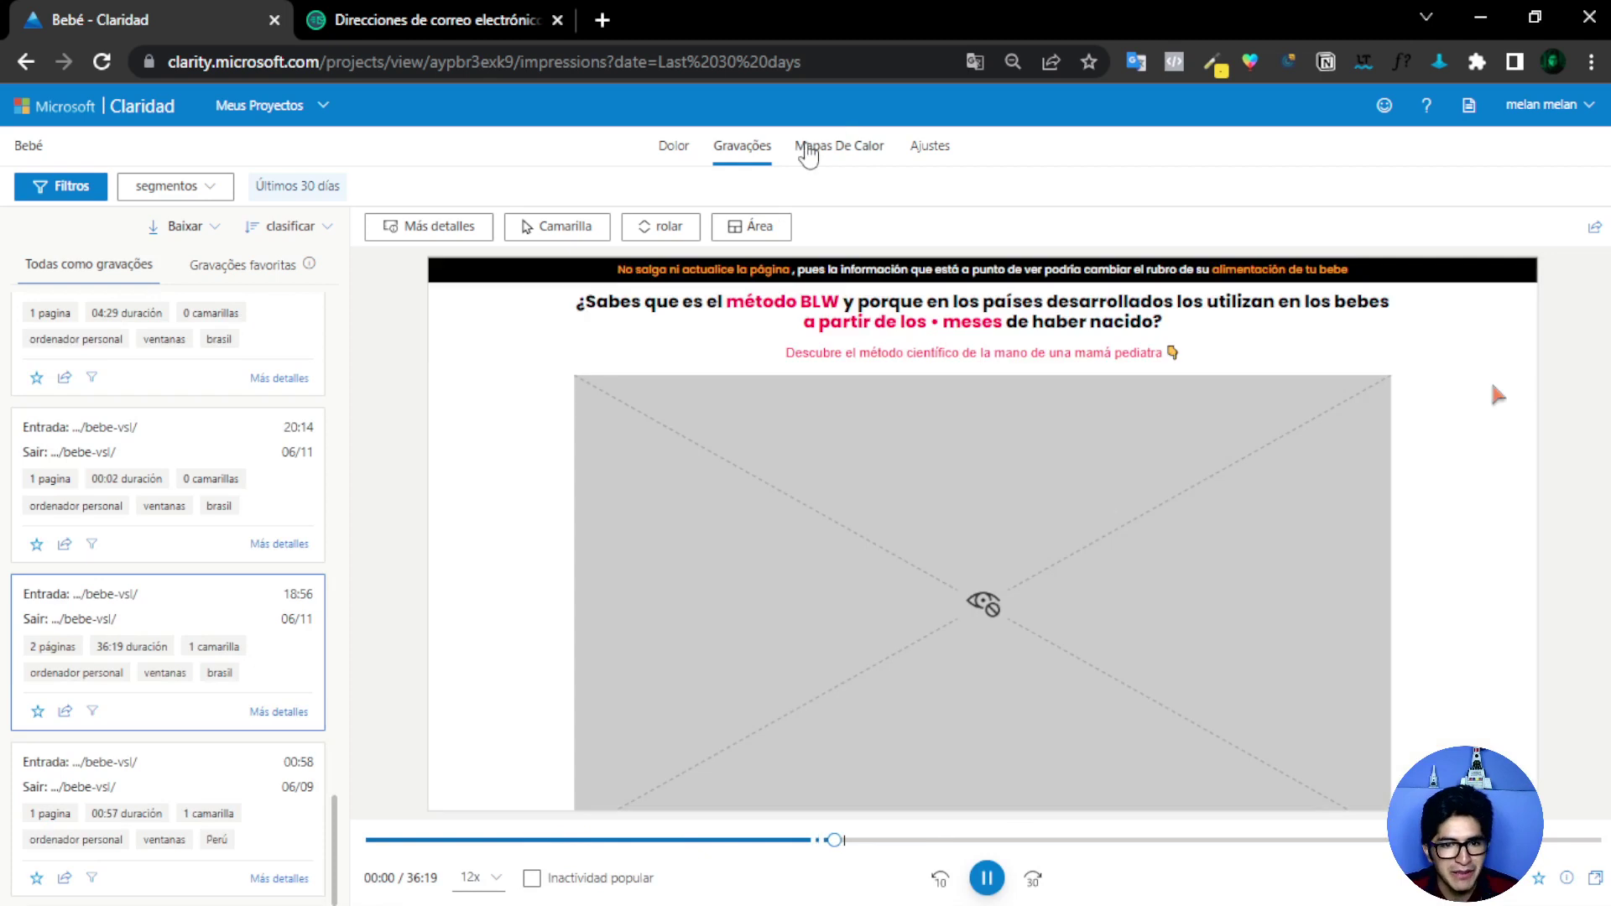
- Open the desktop click heatmap for the baby-vsl page and examine it down through the comments section
click(818, 155)
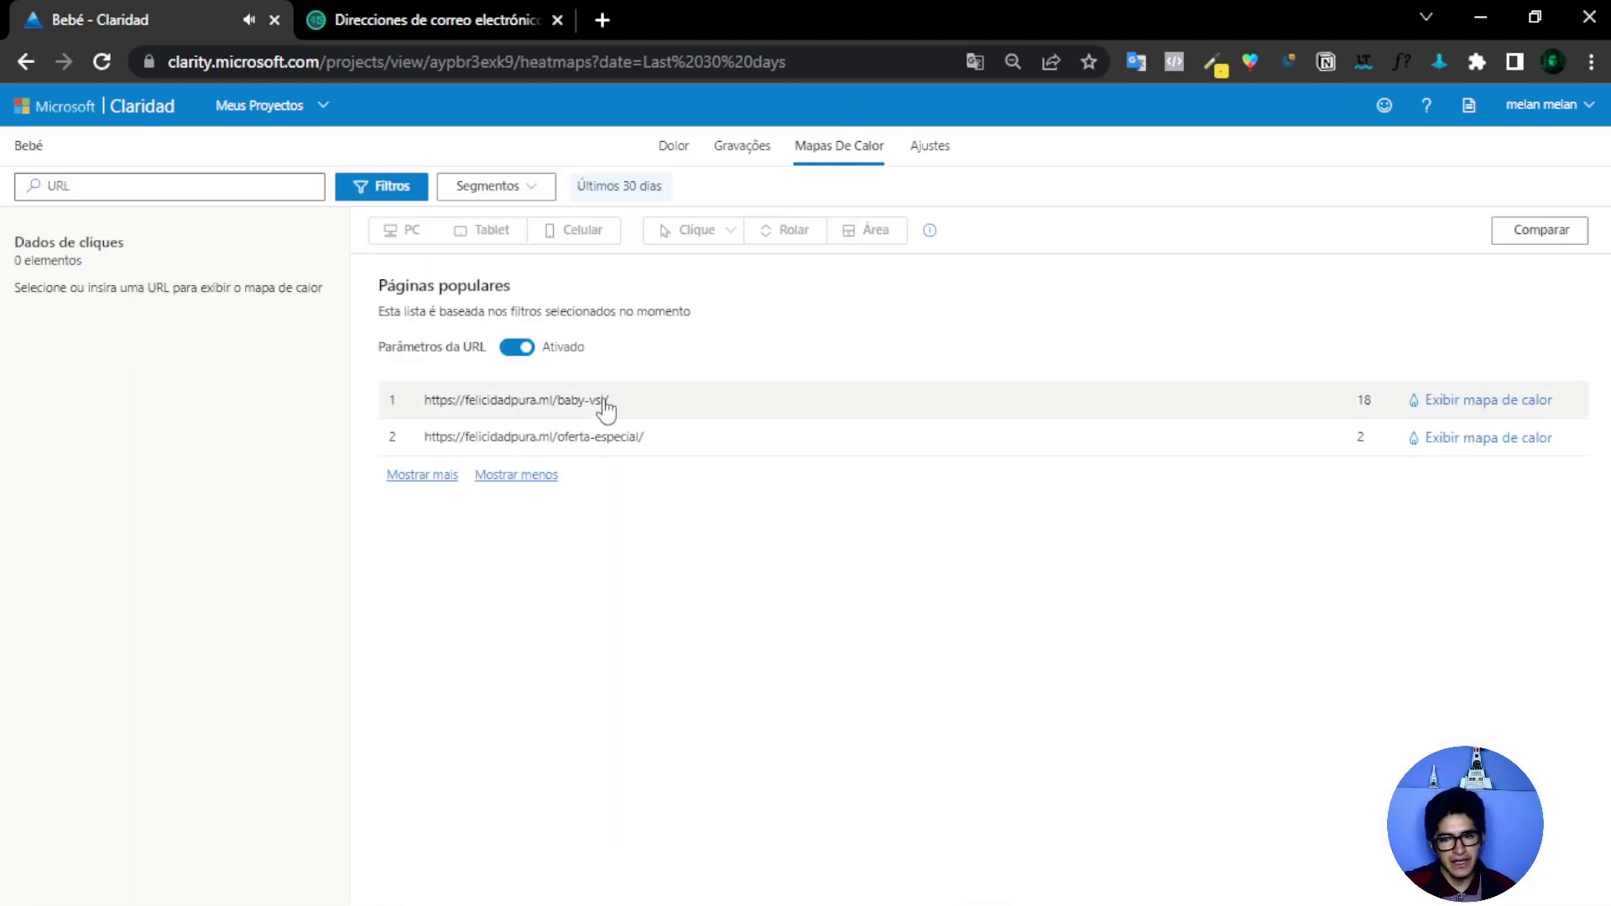
click(604, 407)
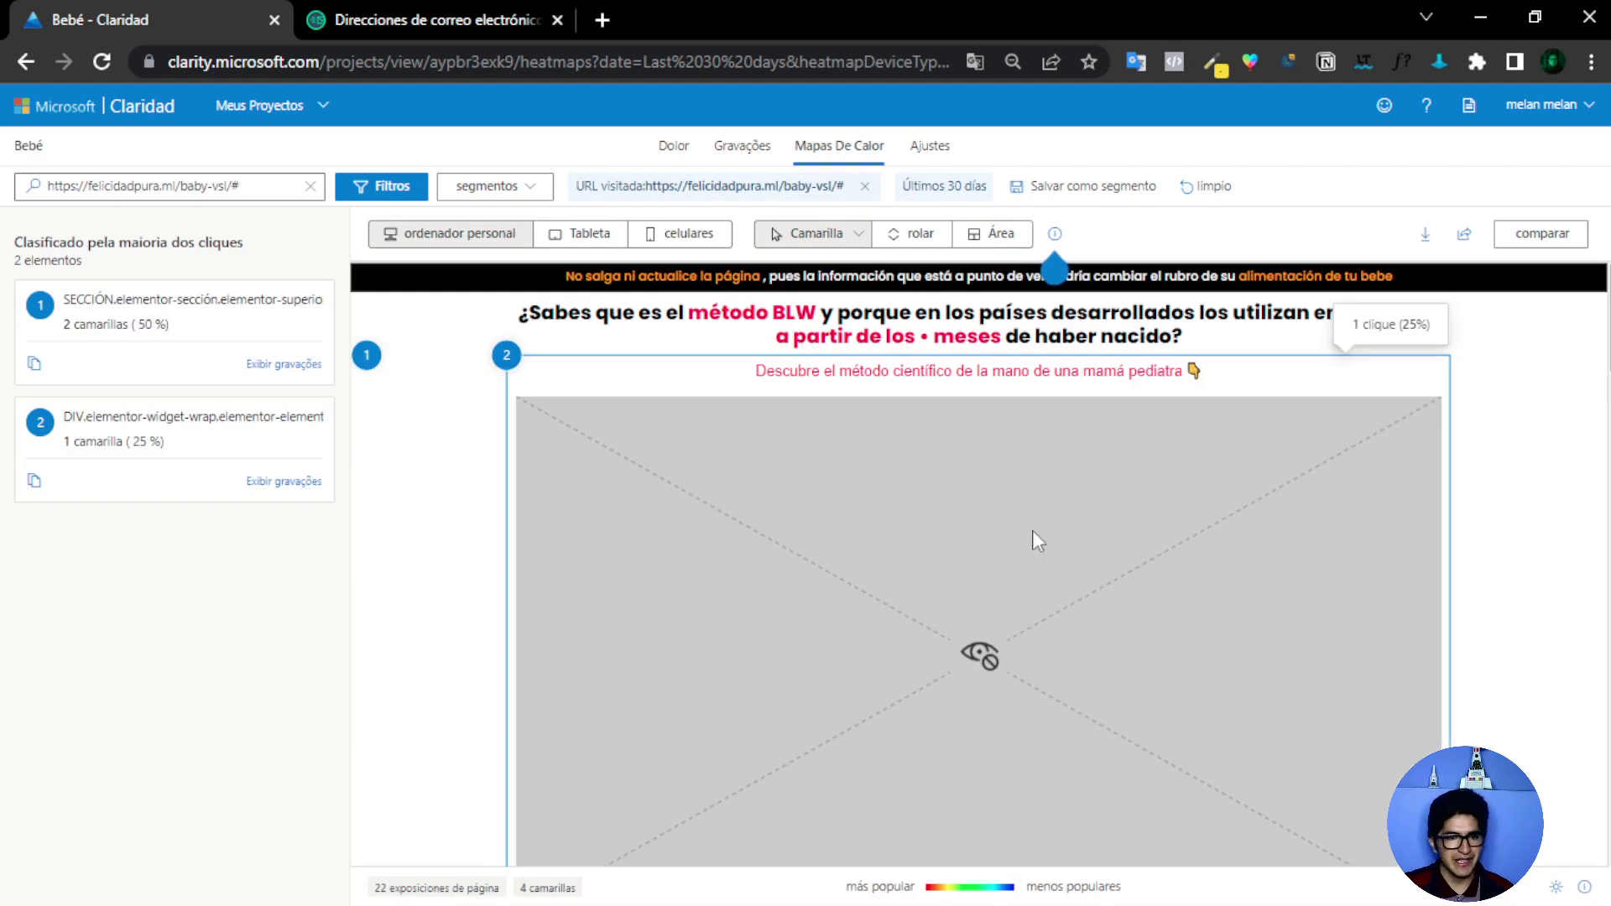
scroll(1032, 531, down, 10)
scroll(1038, 541, down, 10)
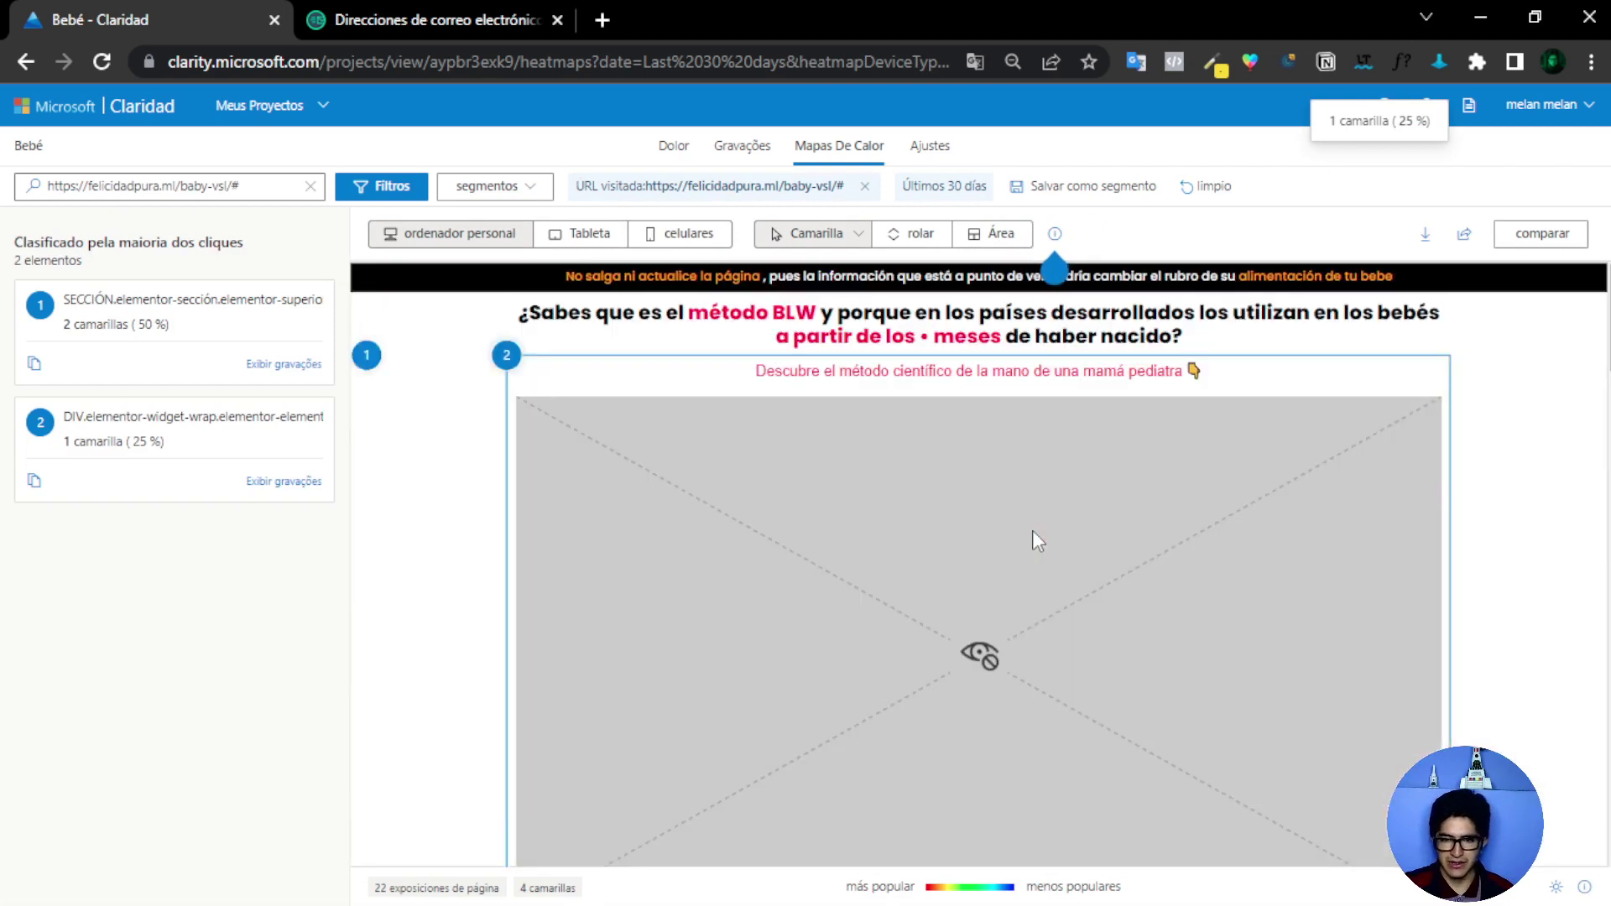
scroll(930, 511, down, 15)
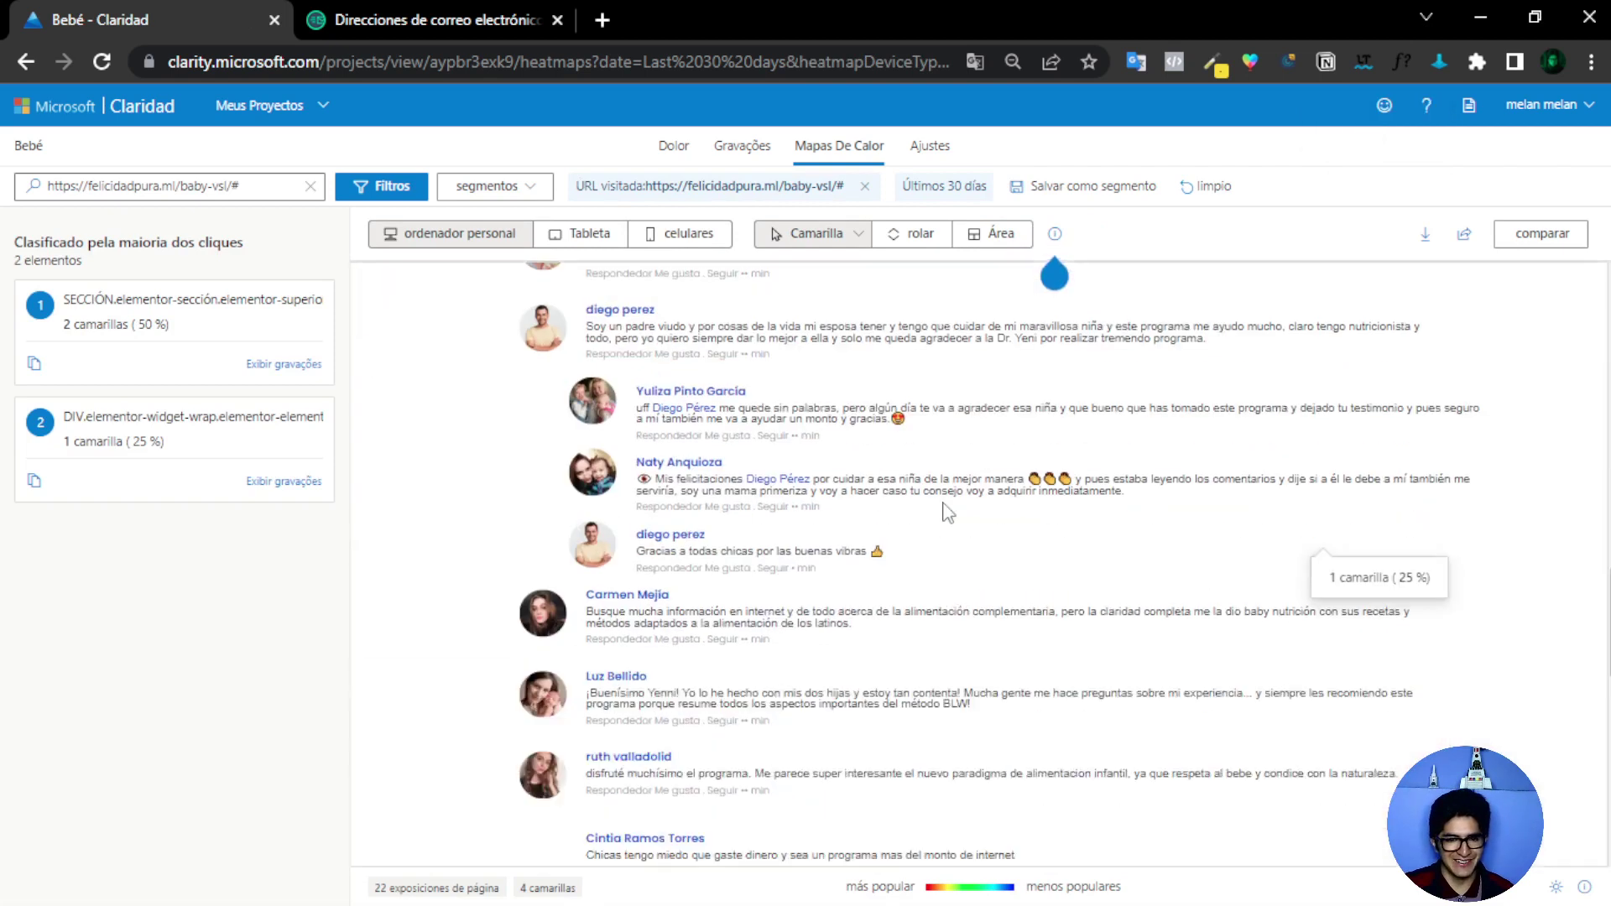
scroll(948, 513, down, 5)
scroll(948, 511, up, 10)
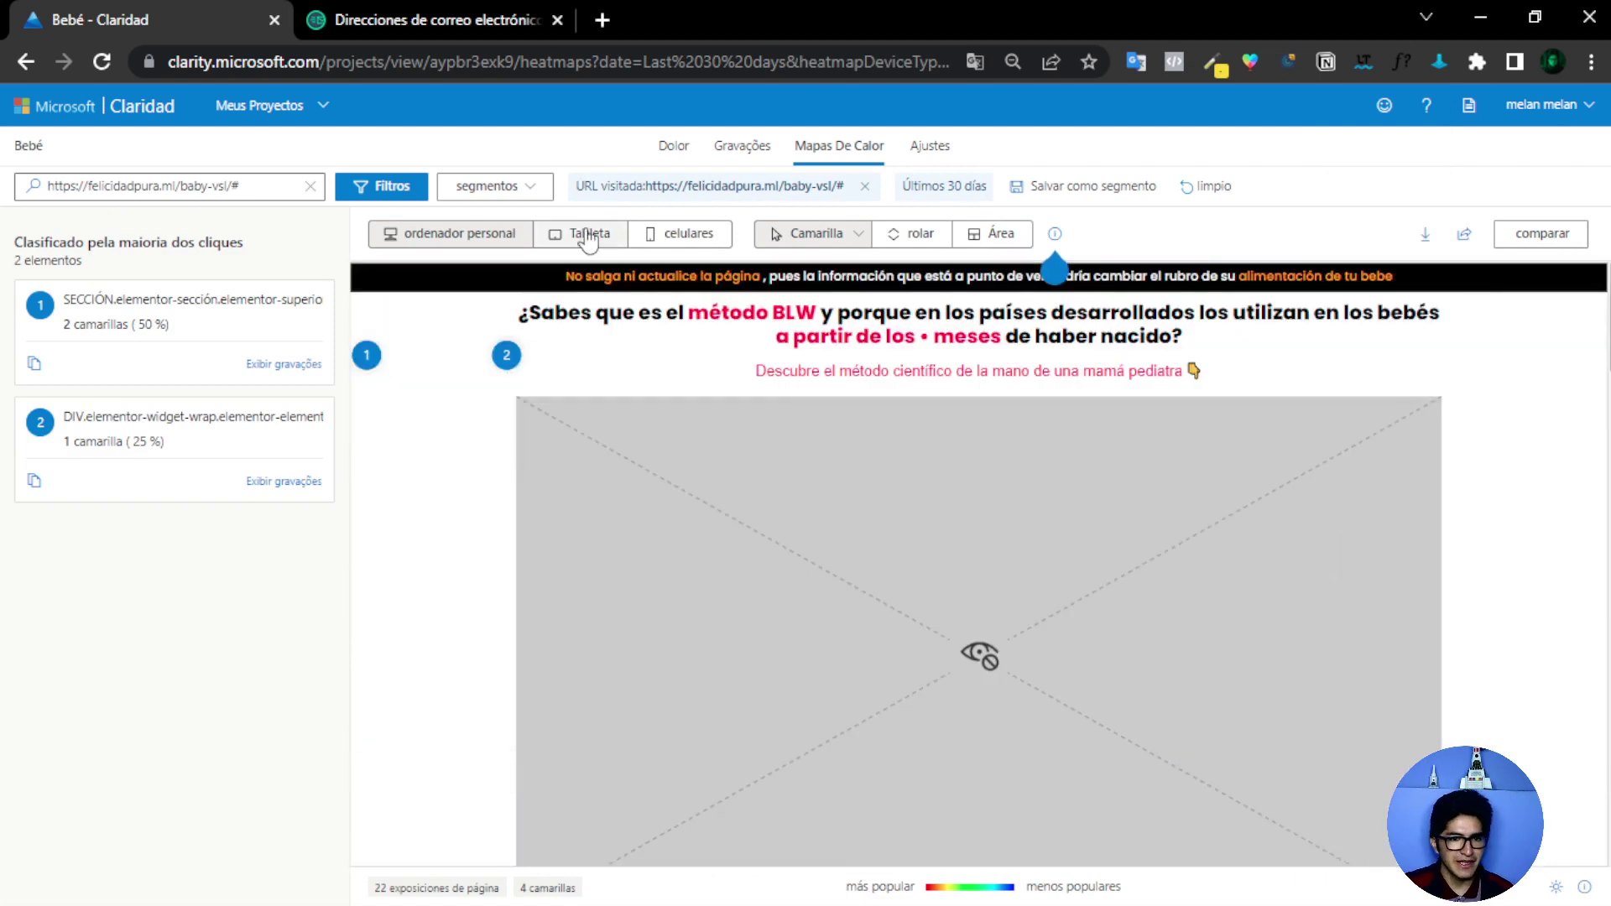
- Switch the baby-vsl heatmap to the tablet and mobile views and examine the mobile clicks down through the comments section
click(588, 238)
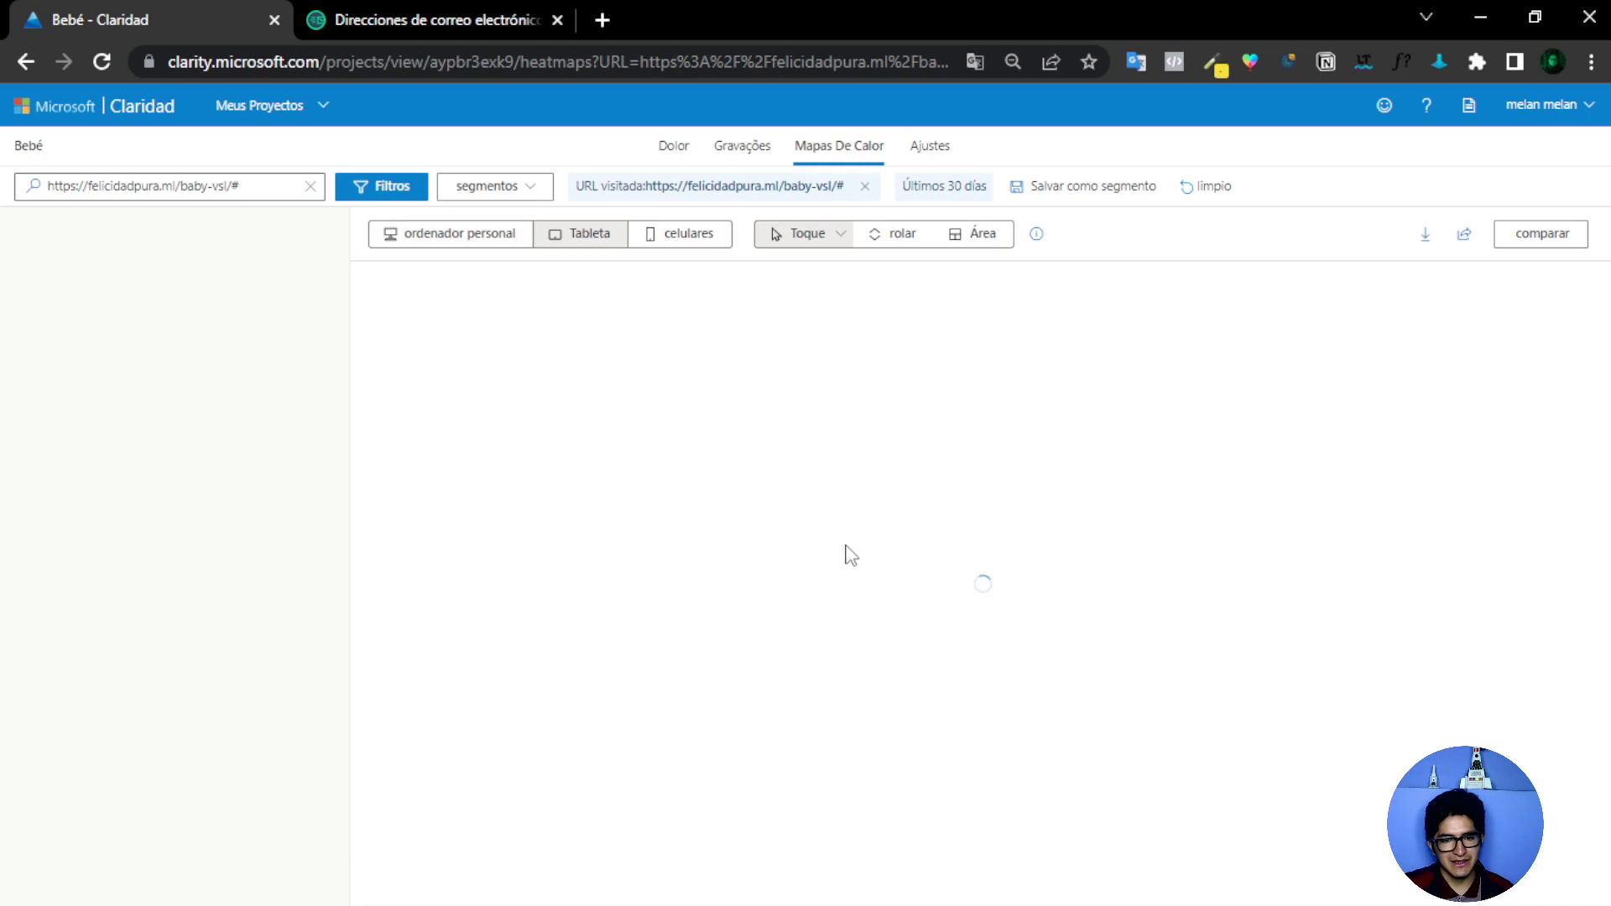
click(687, 232)
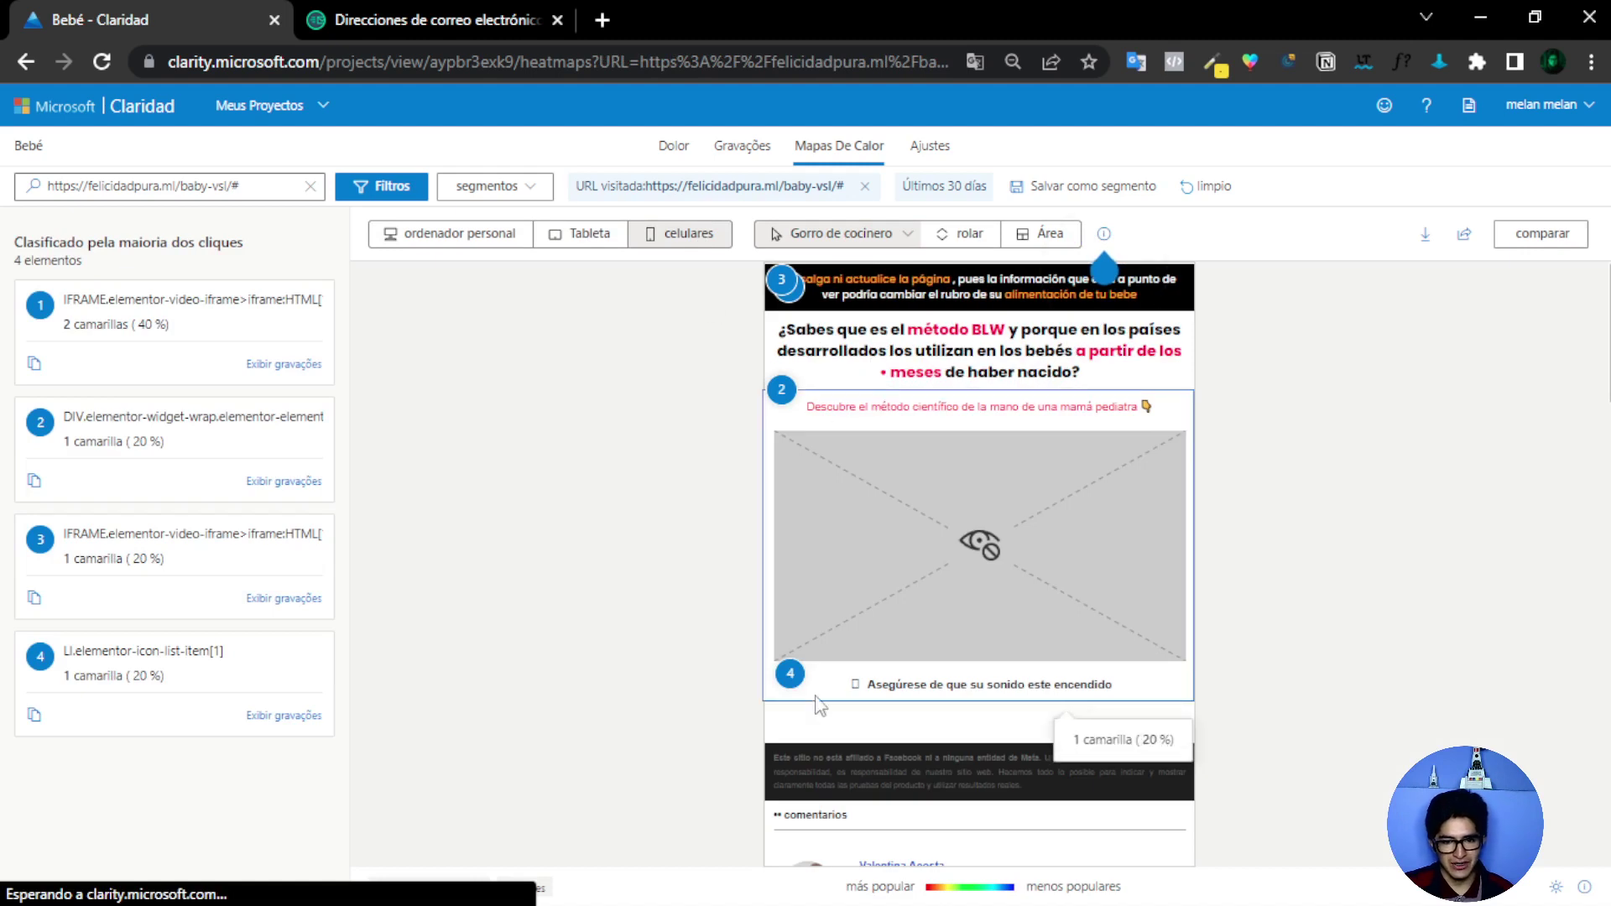
scroll(882, 601, down, 3)
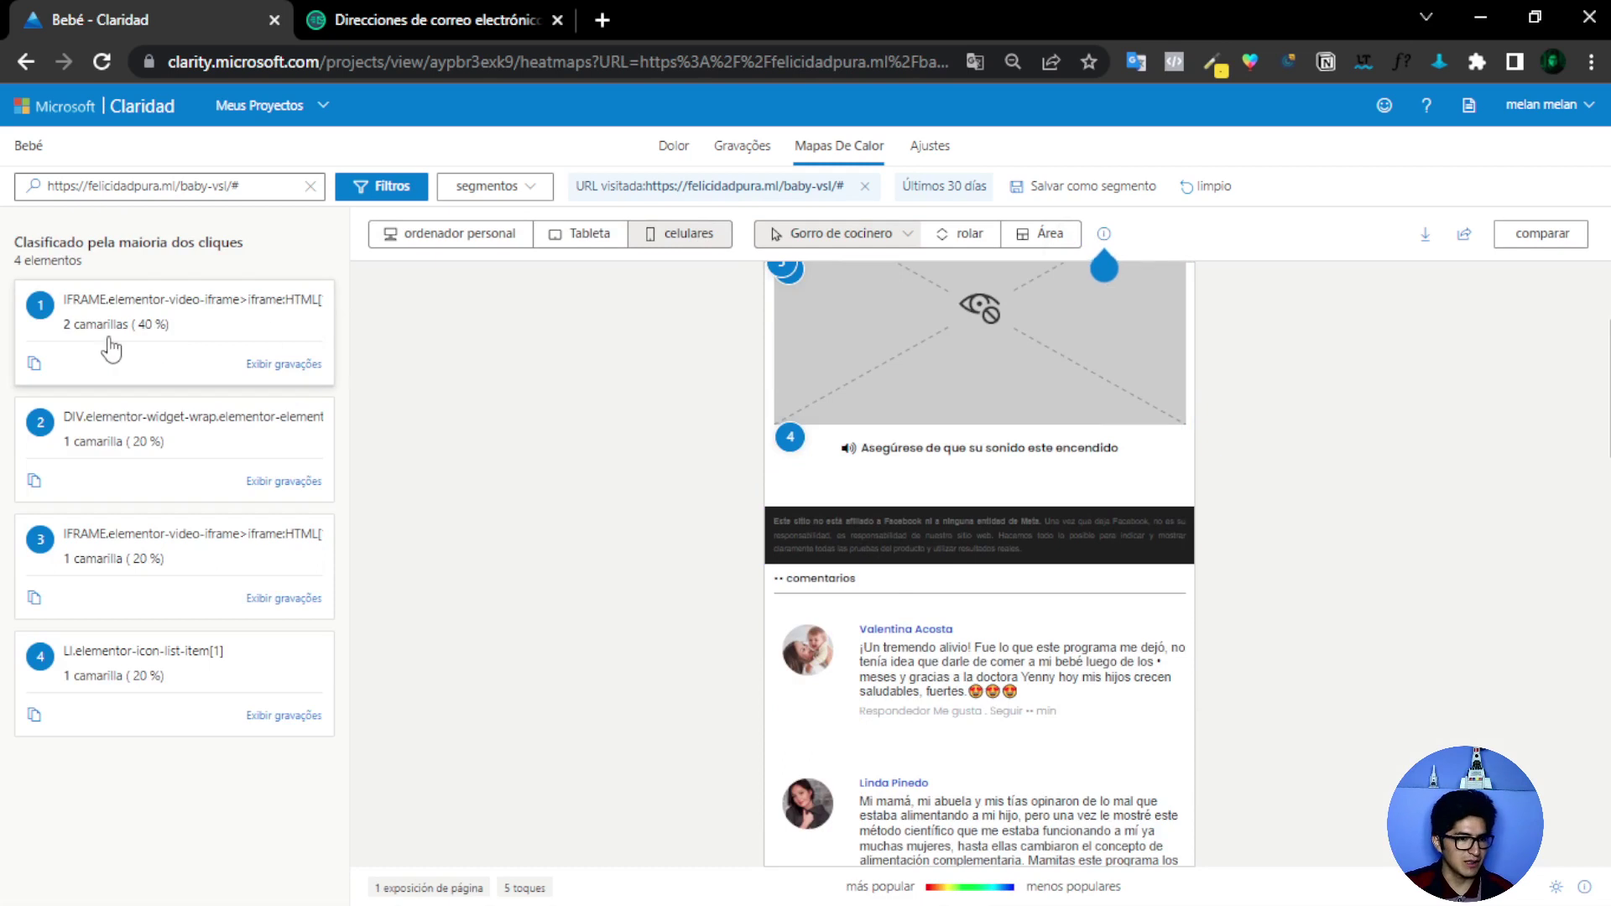
scroll(1083, 499, down, 4)
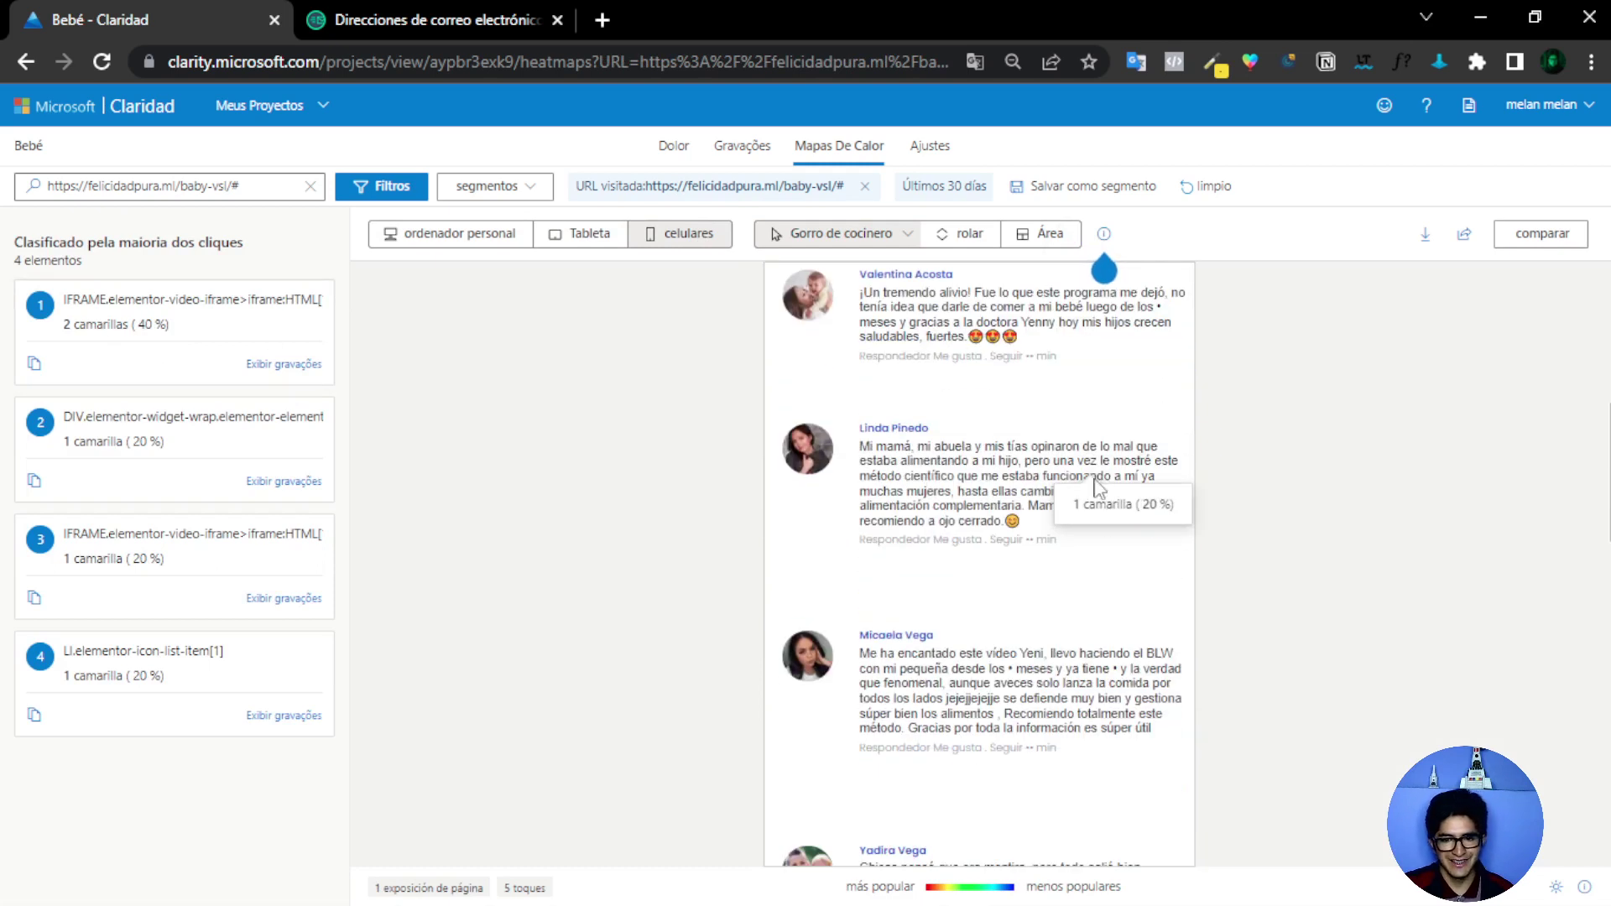
scroll(1071, 494, down, 12)
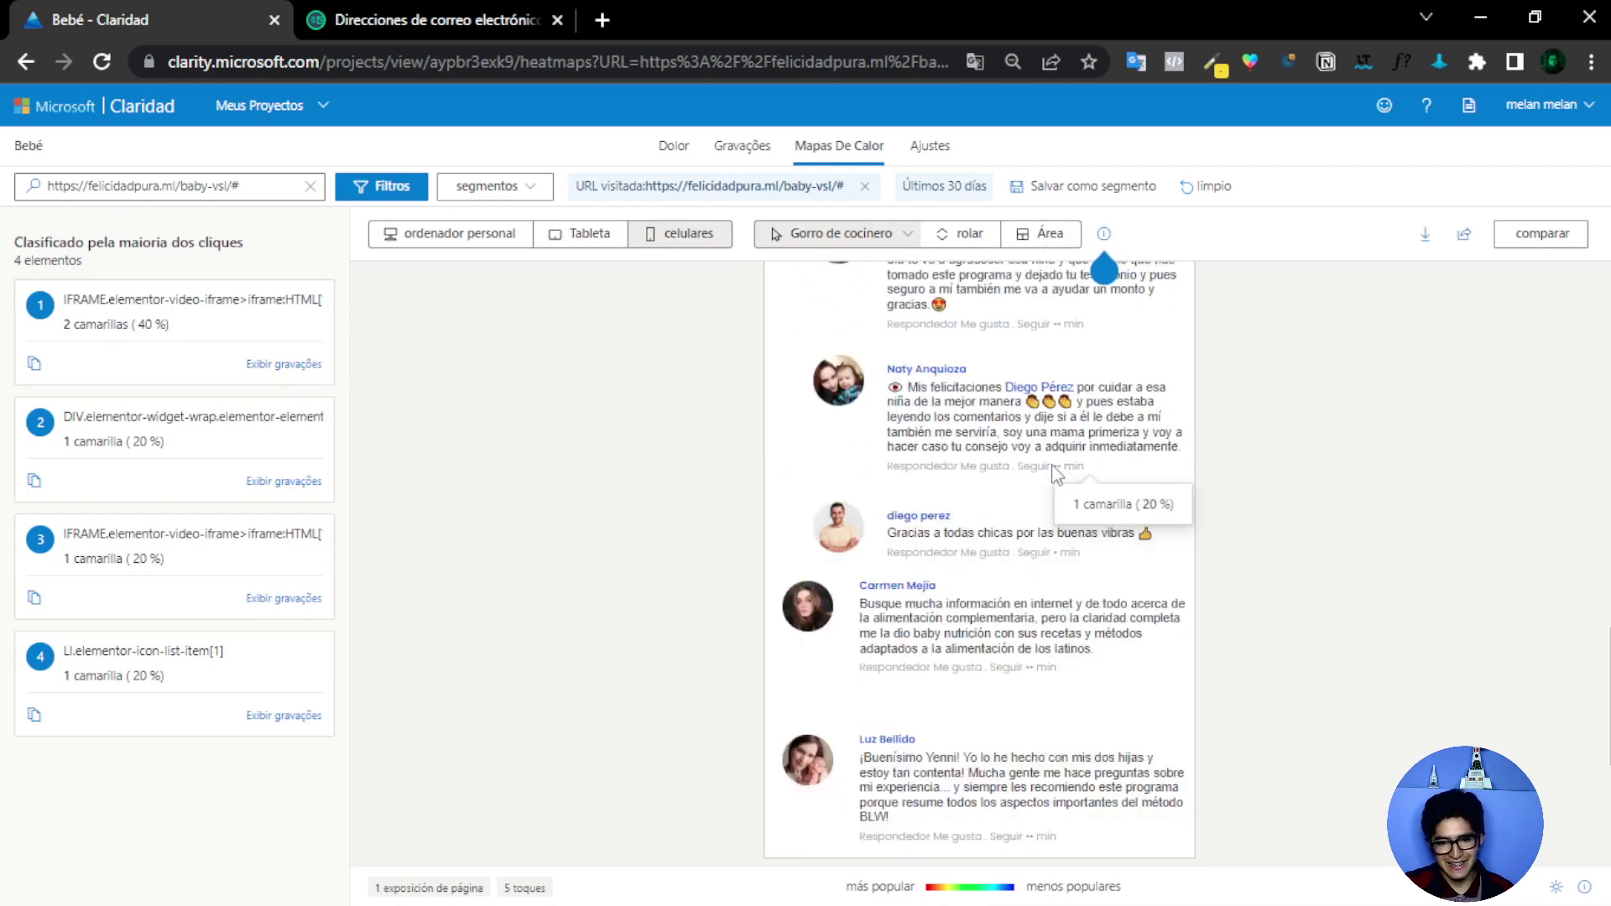
scroll(976, 474, down, 4)
scroll(976, 474, up, 20)
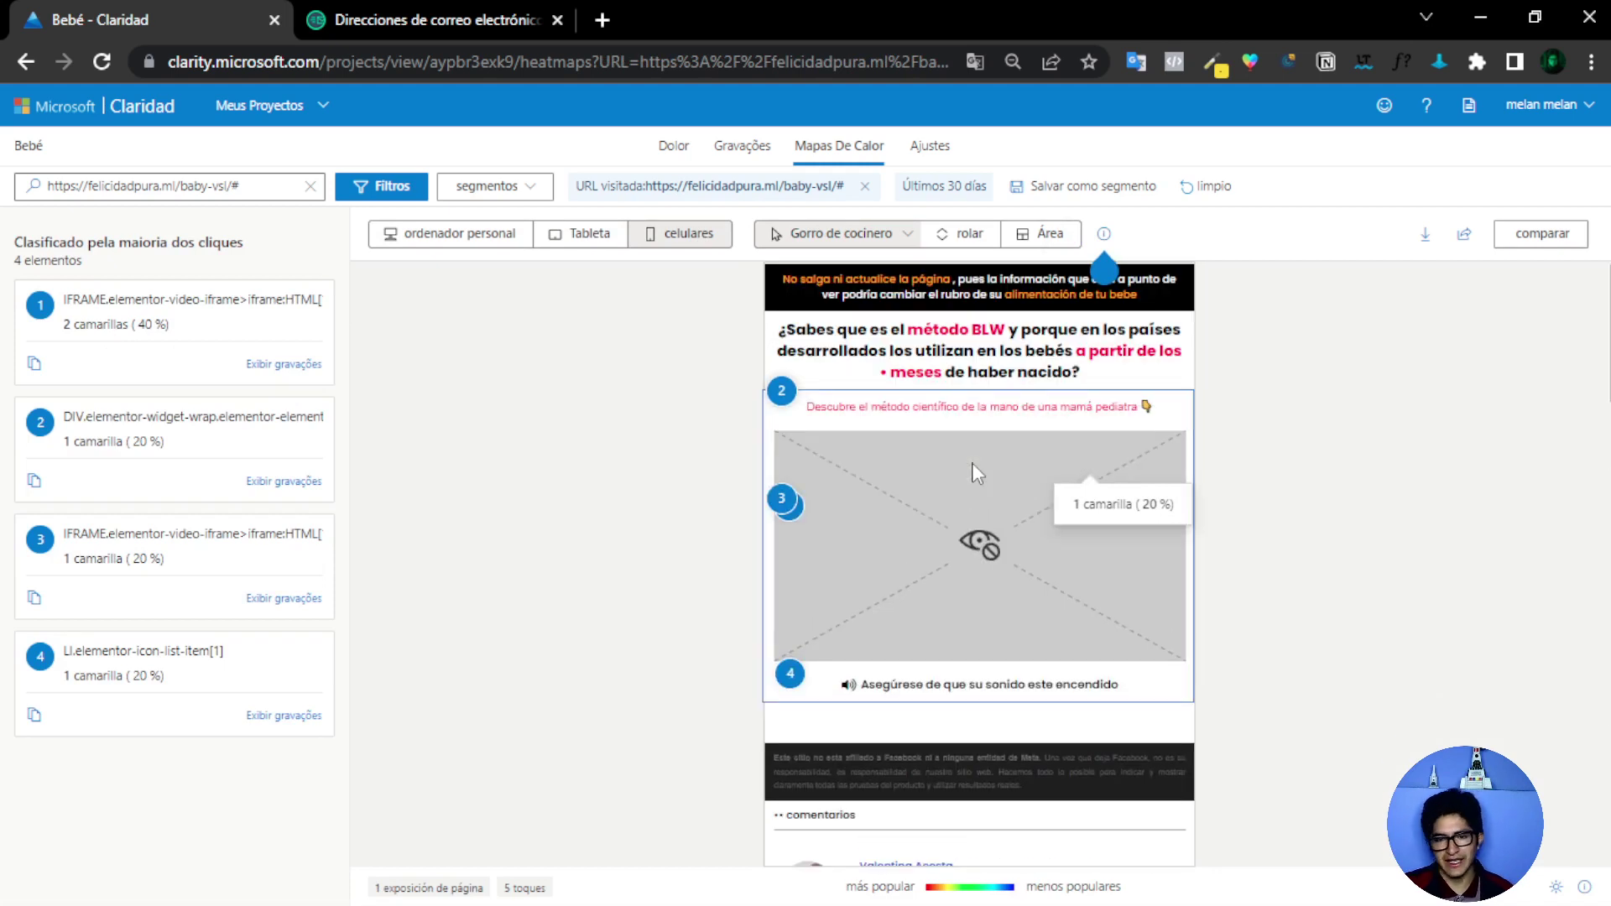
scroll(940, 435, down, 10)
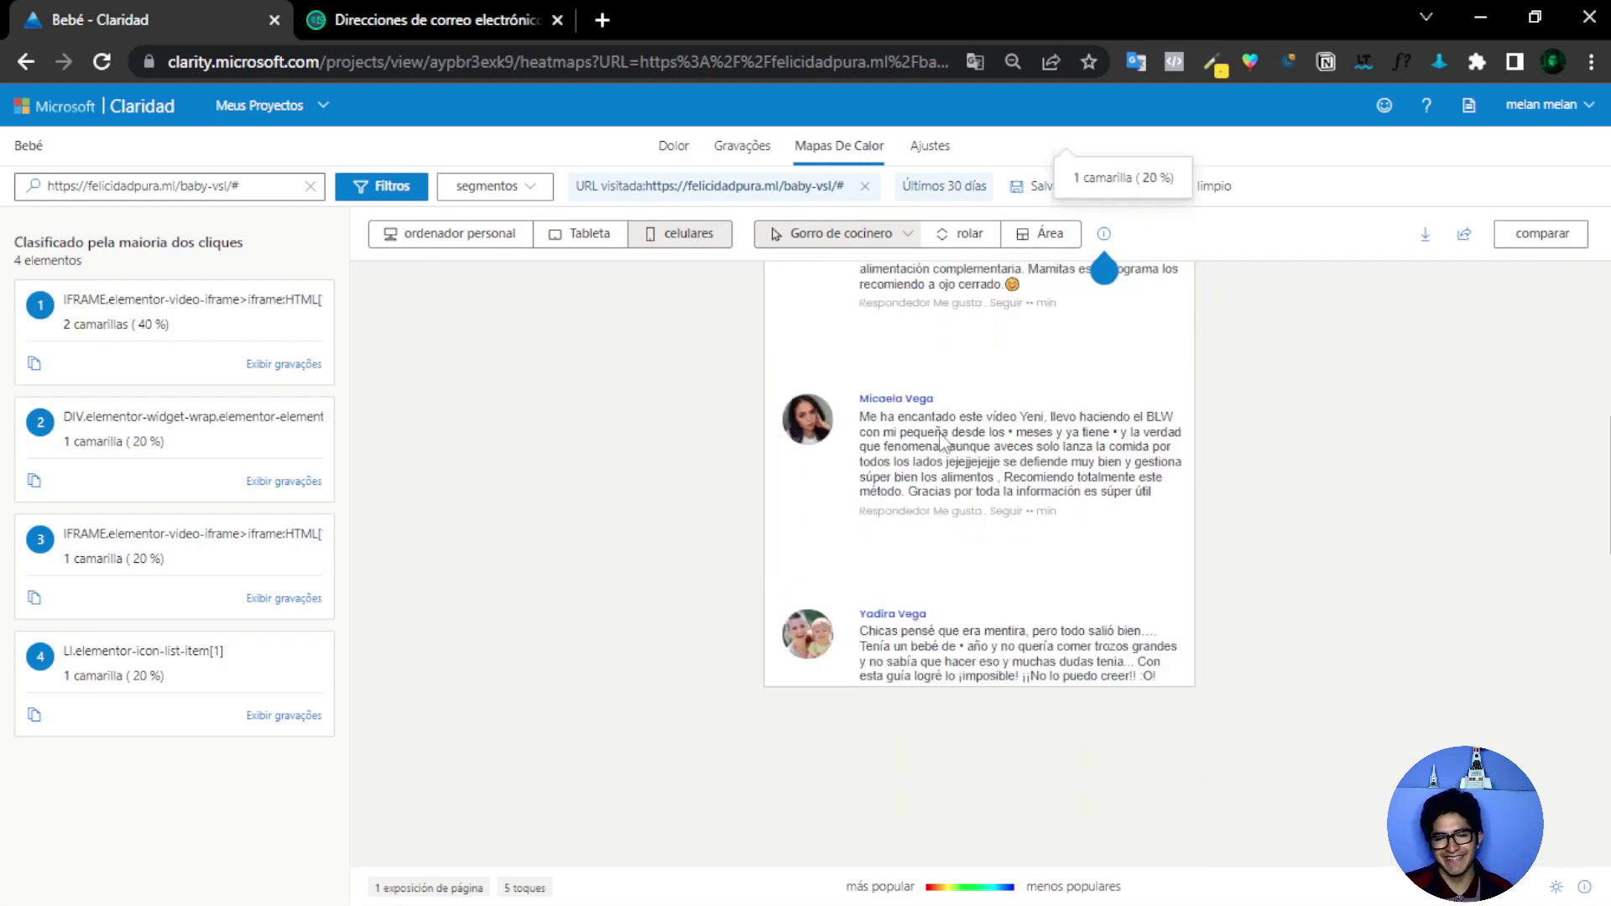
scroll(945, 442, down, 5)
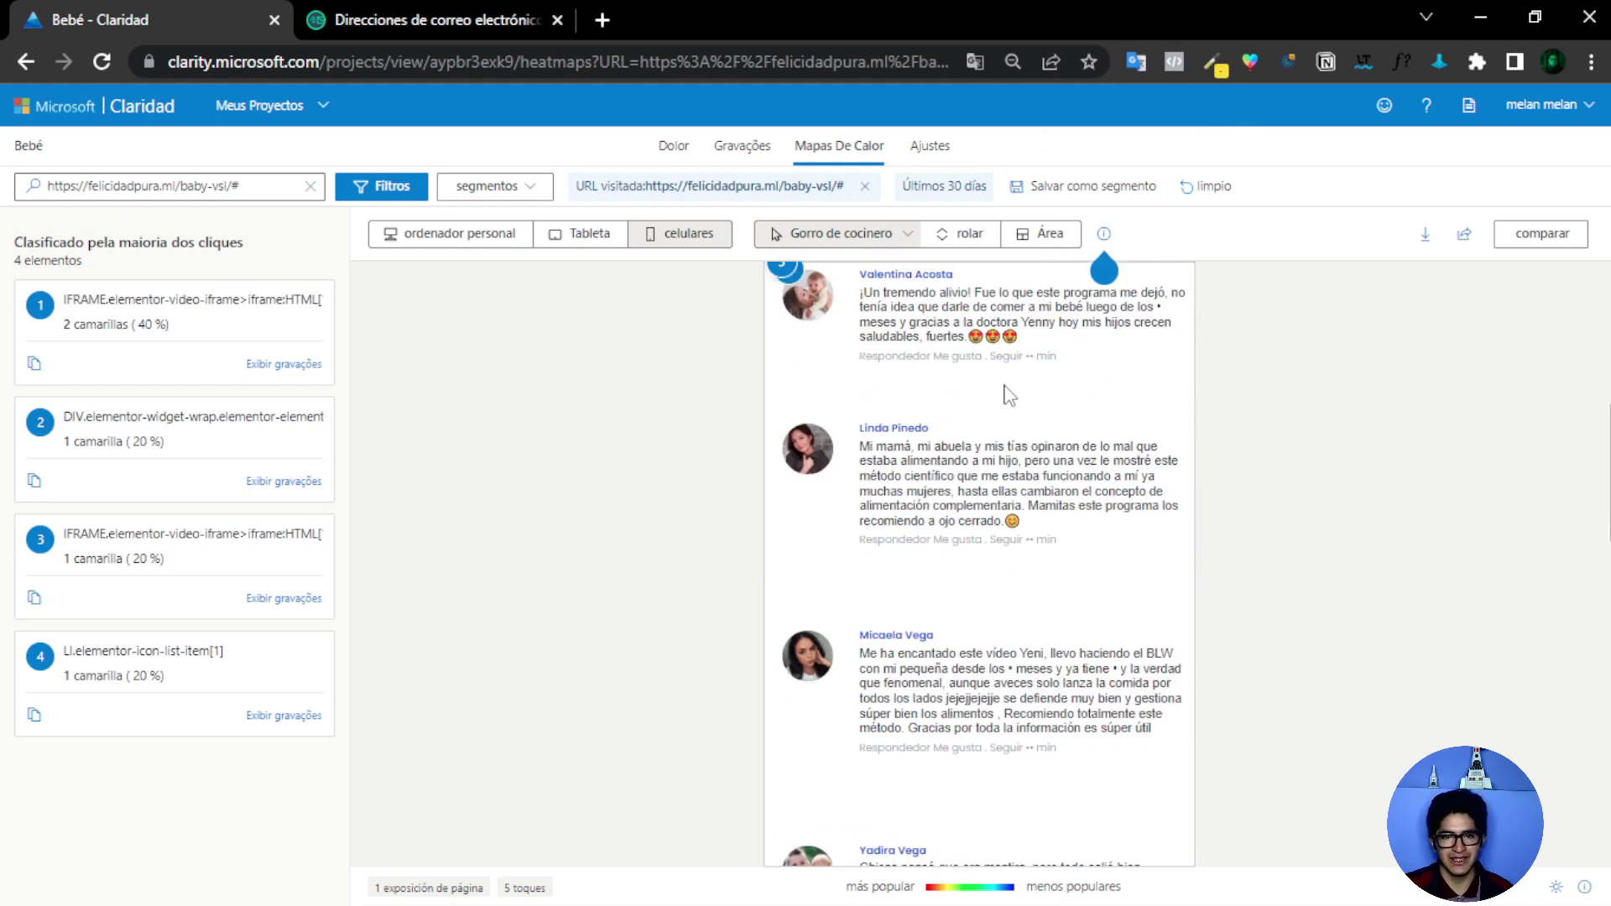
scroll(929, 370, up, 2)
- Return to the project dashboard and review the operating system, browser and popular pages data for the baby-vsl page
click(675, 147)
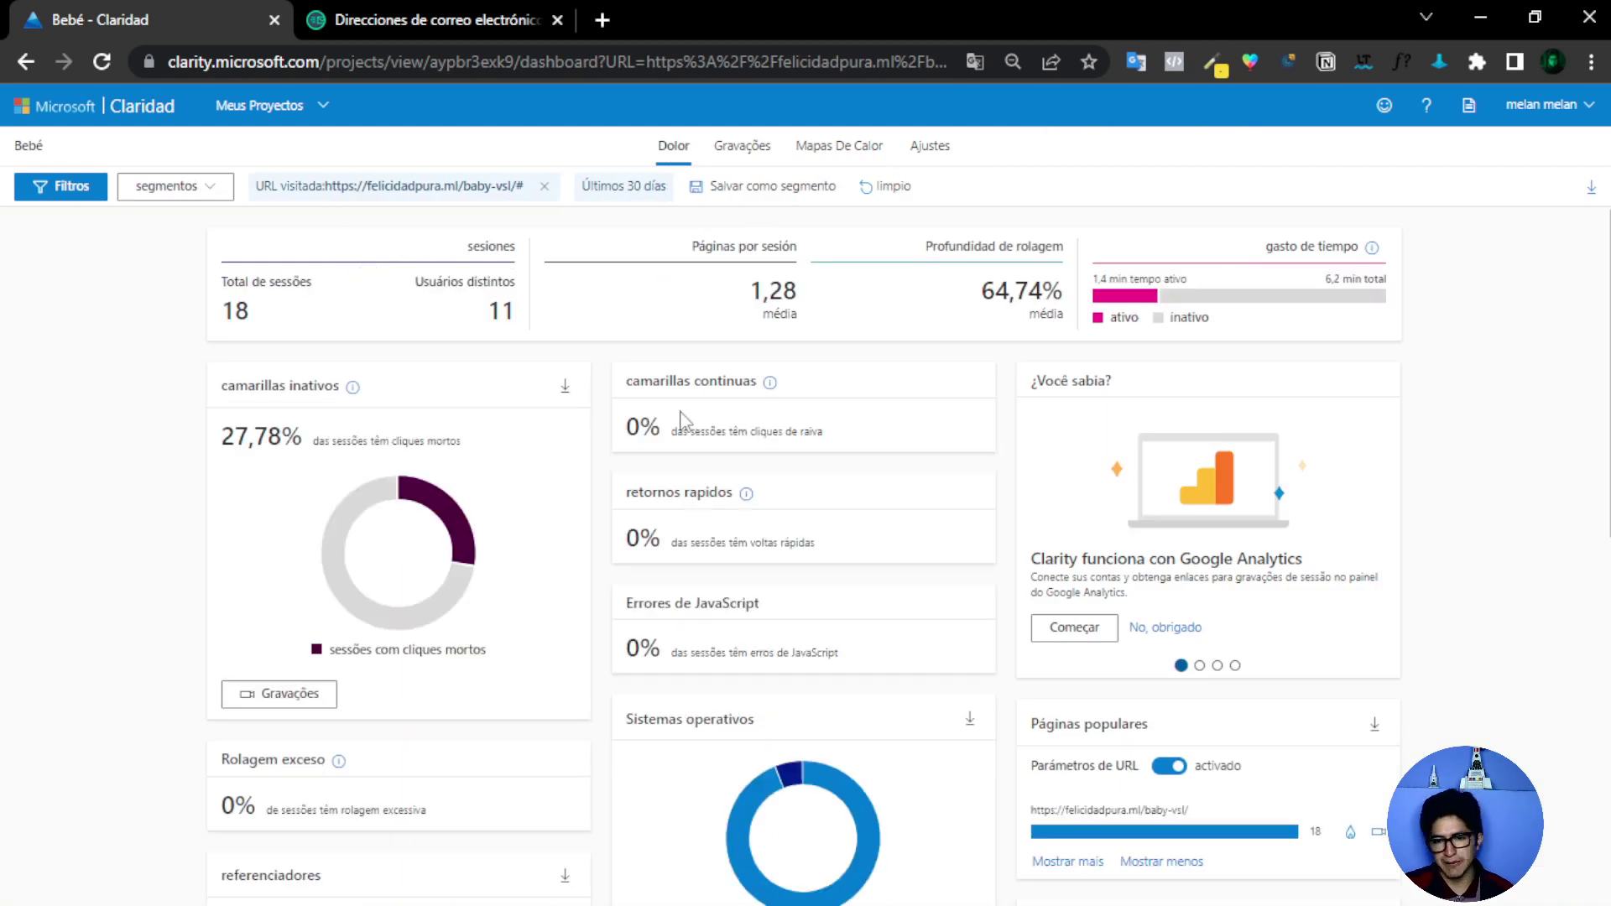
scroll(1176, 529, down, 4)
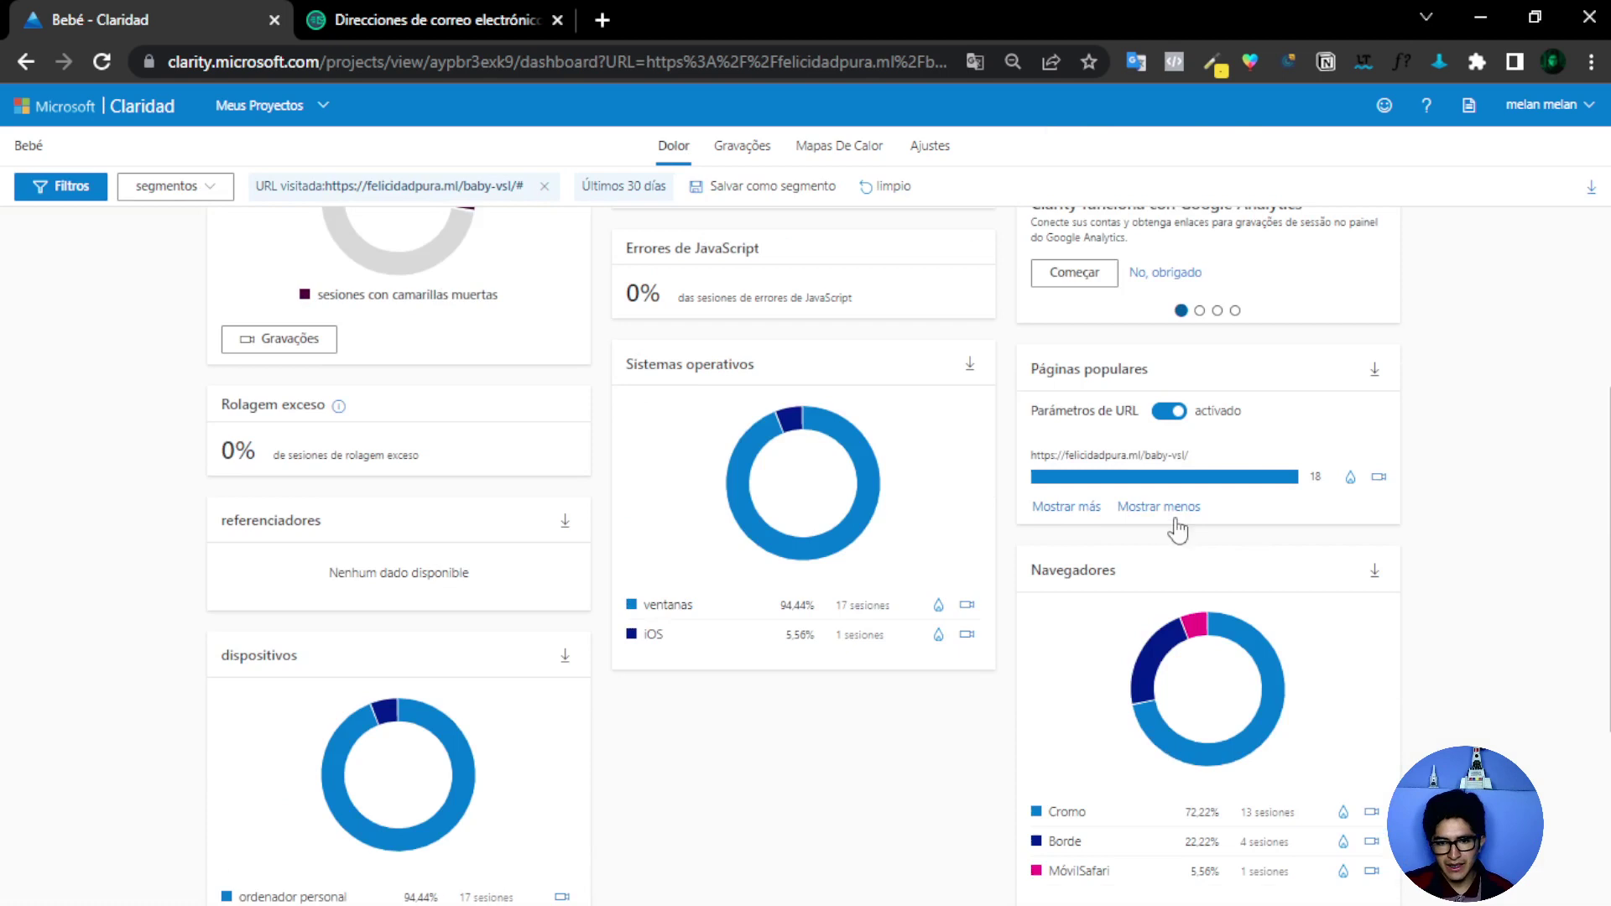
click(1076, 521)
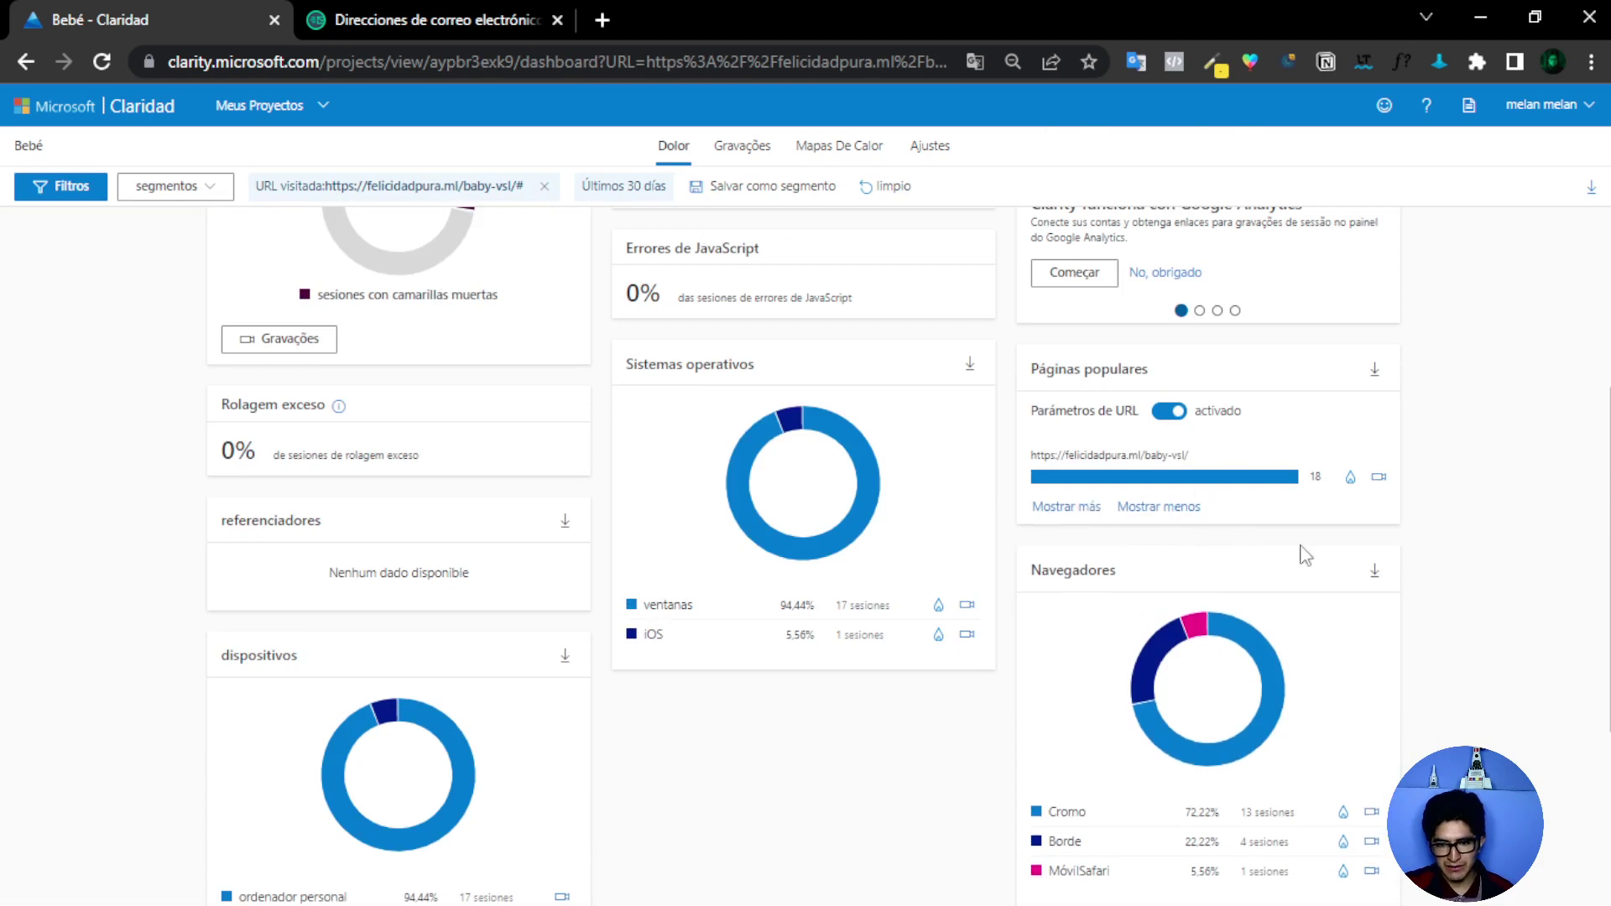
scroll(1197, 547, up, 4)
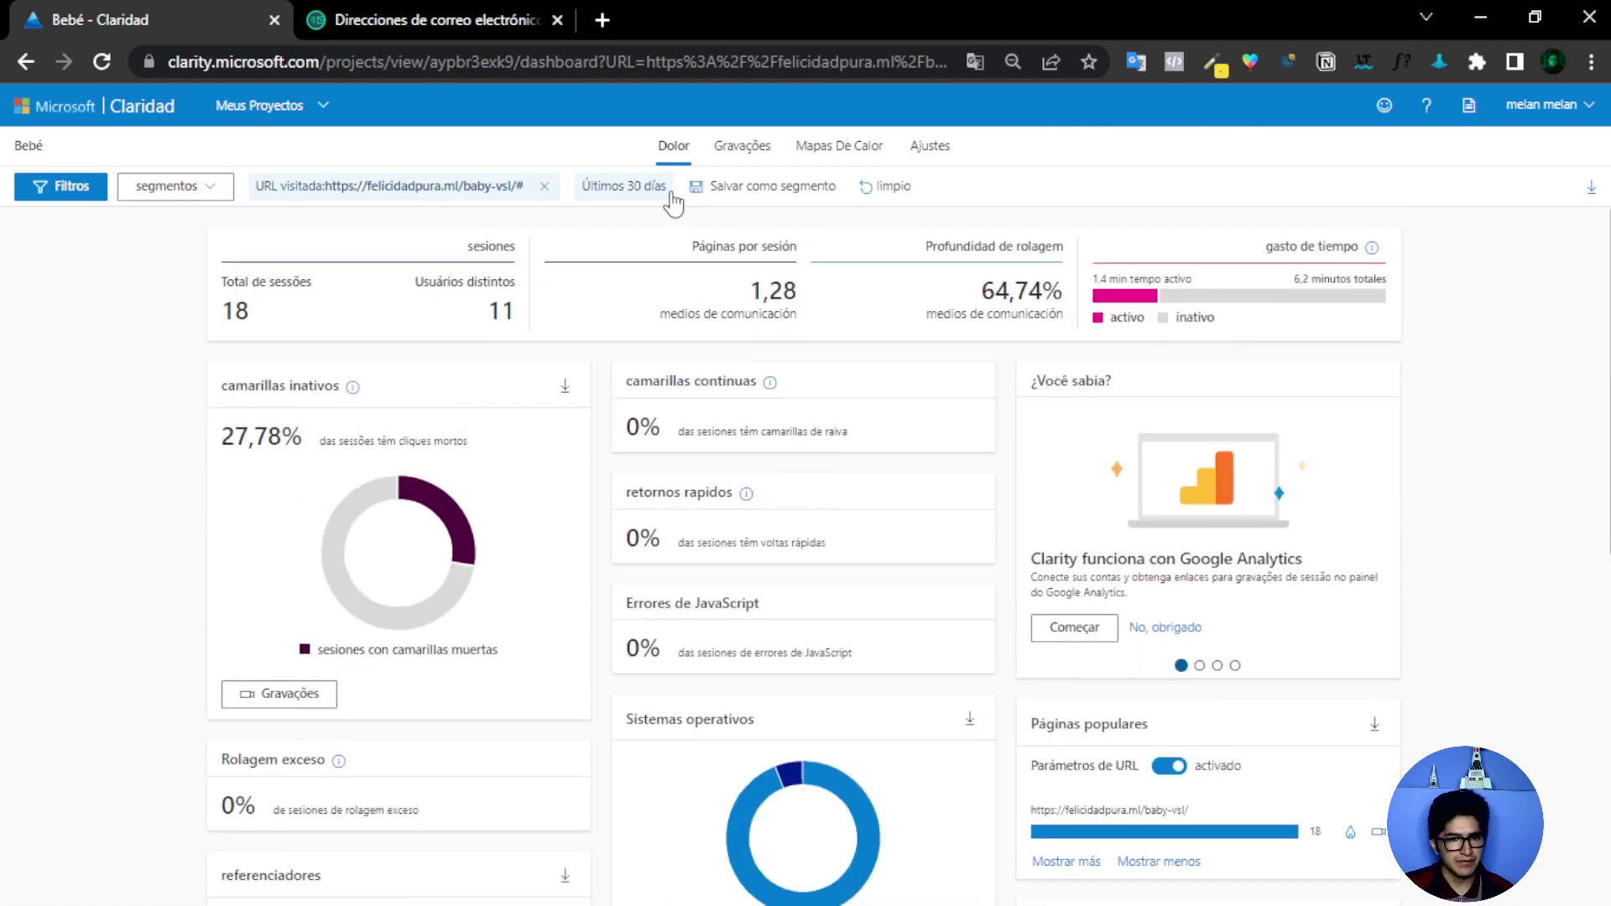
- Filter the dashboard to a custom period from 9 September 2021 to 8 July 2022
click(624, 190)
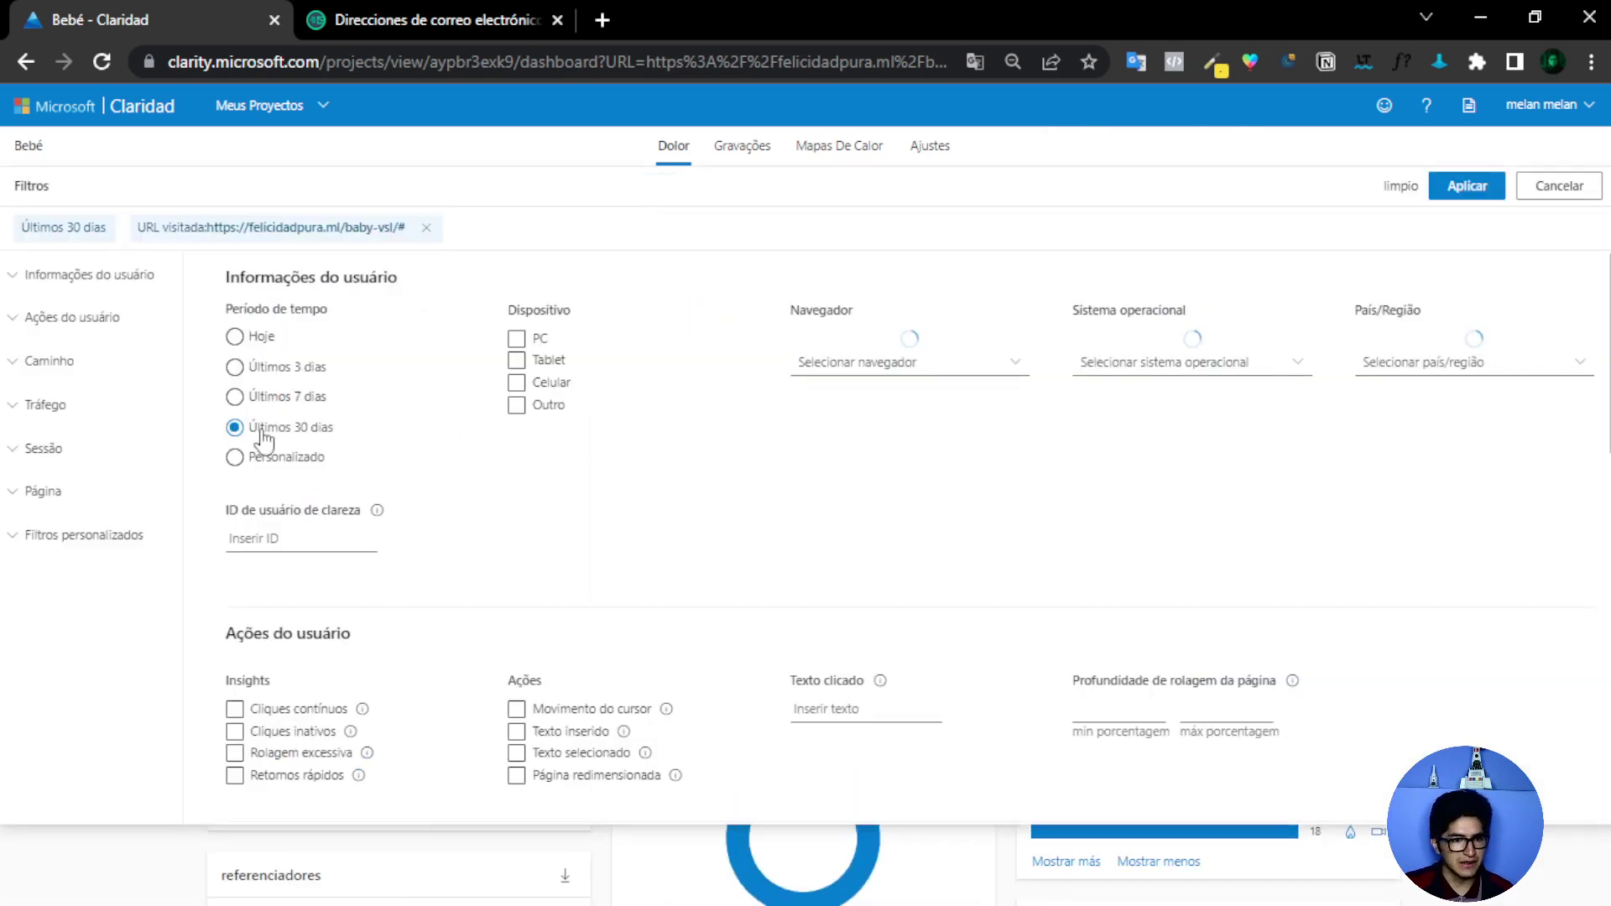
click(298, 467)
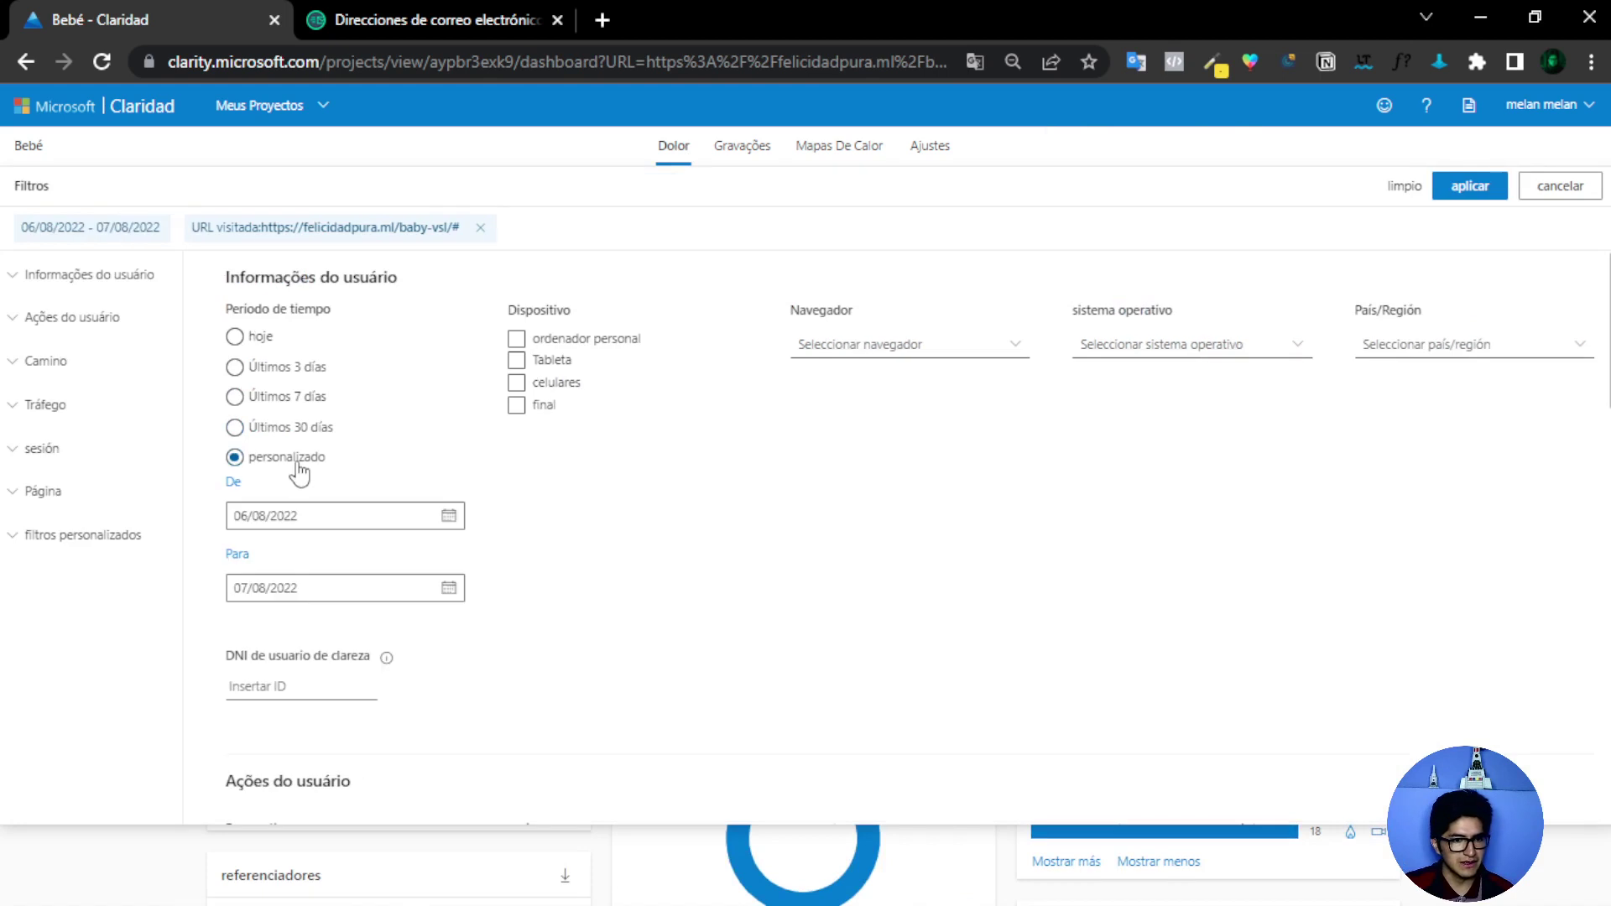
click(450, 517)
click(374, 563)
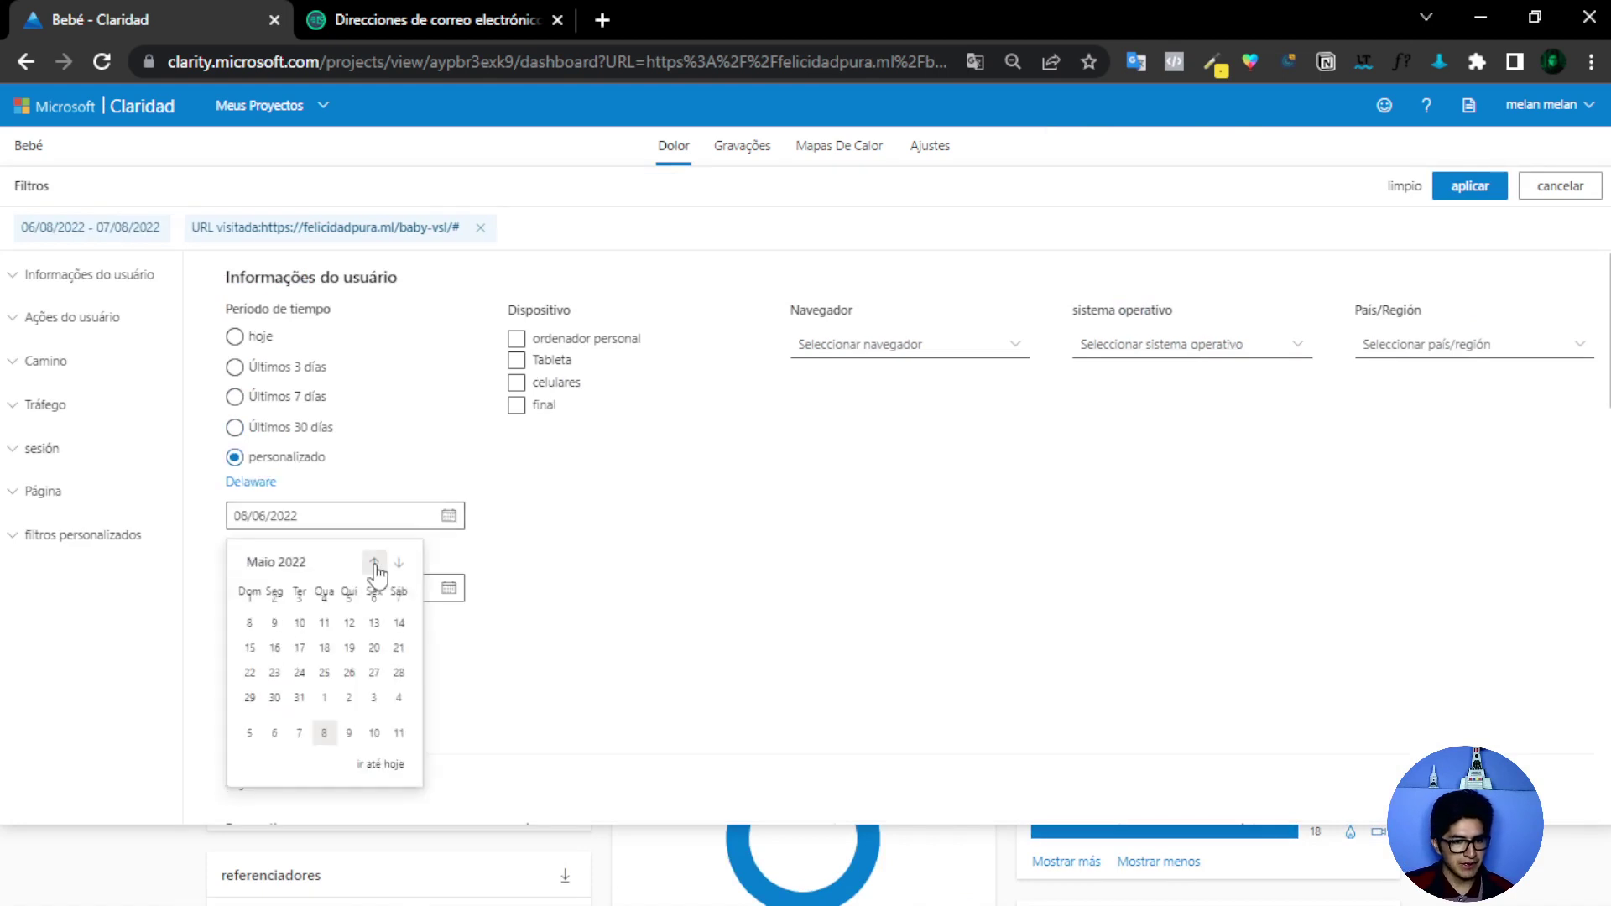
scroll(375, 572, up, 8)
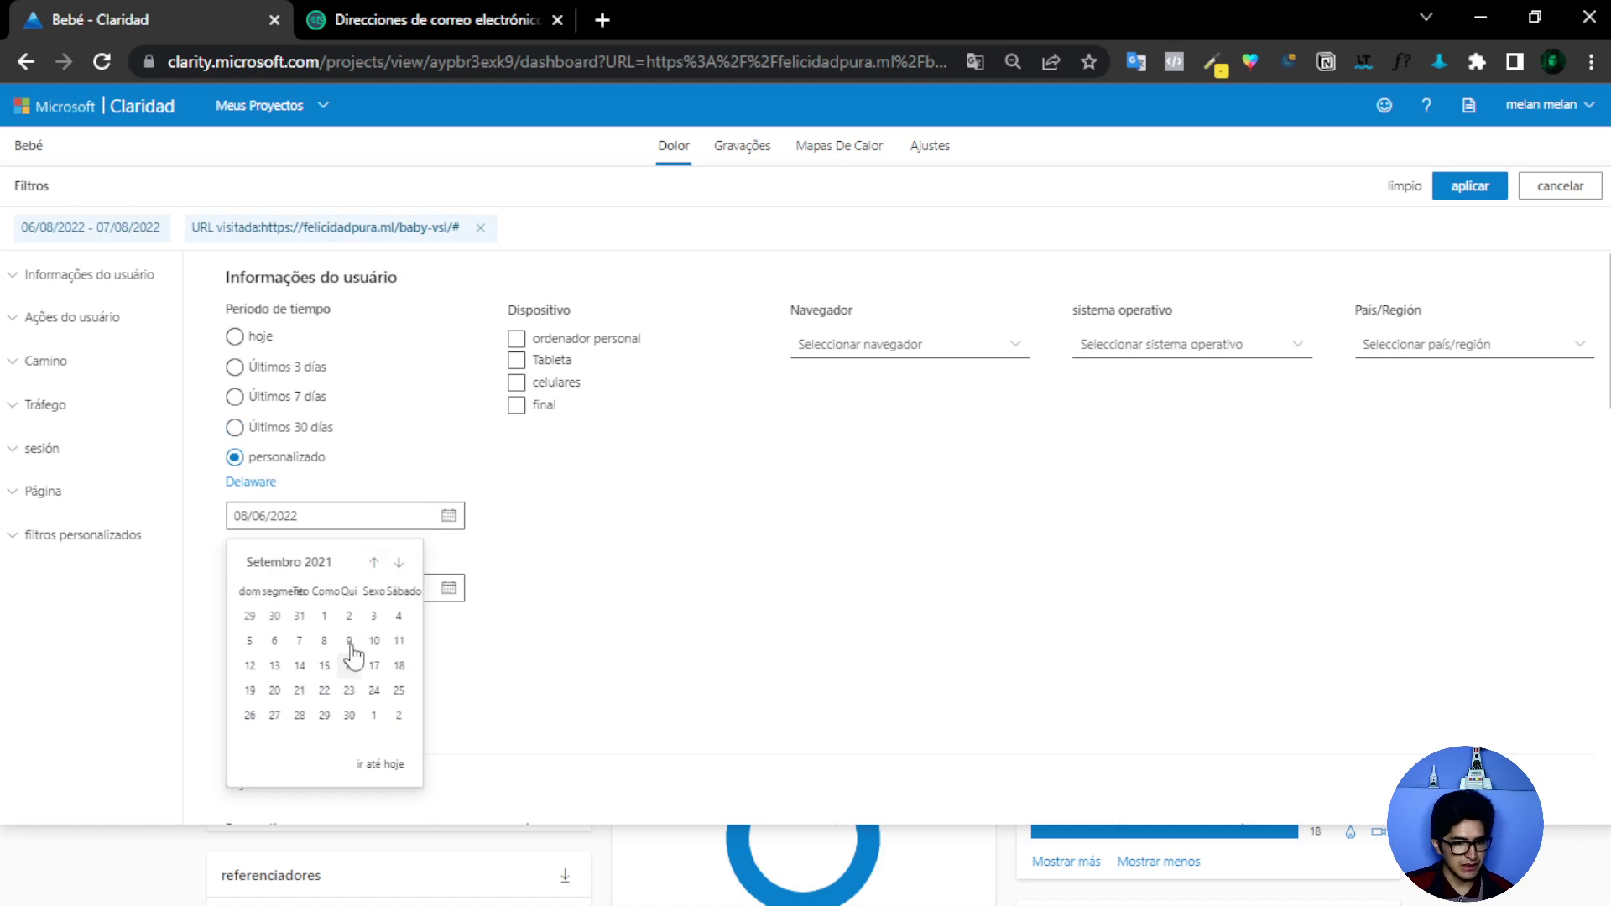
click(350, 642)
click(447, 591)
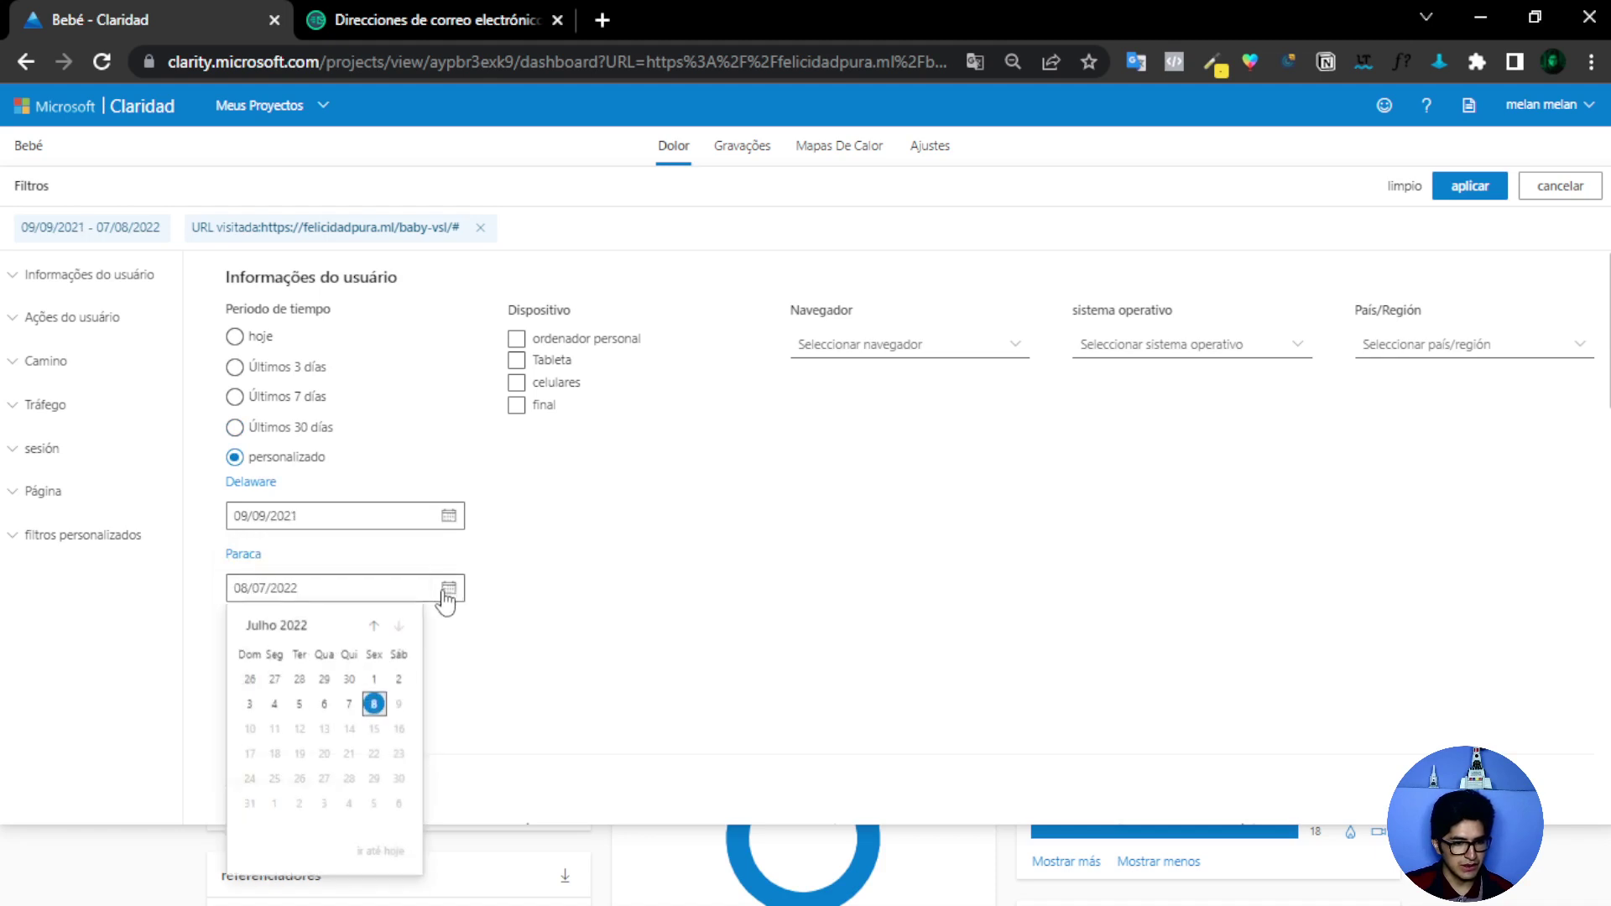
click(375, 704)
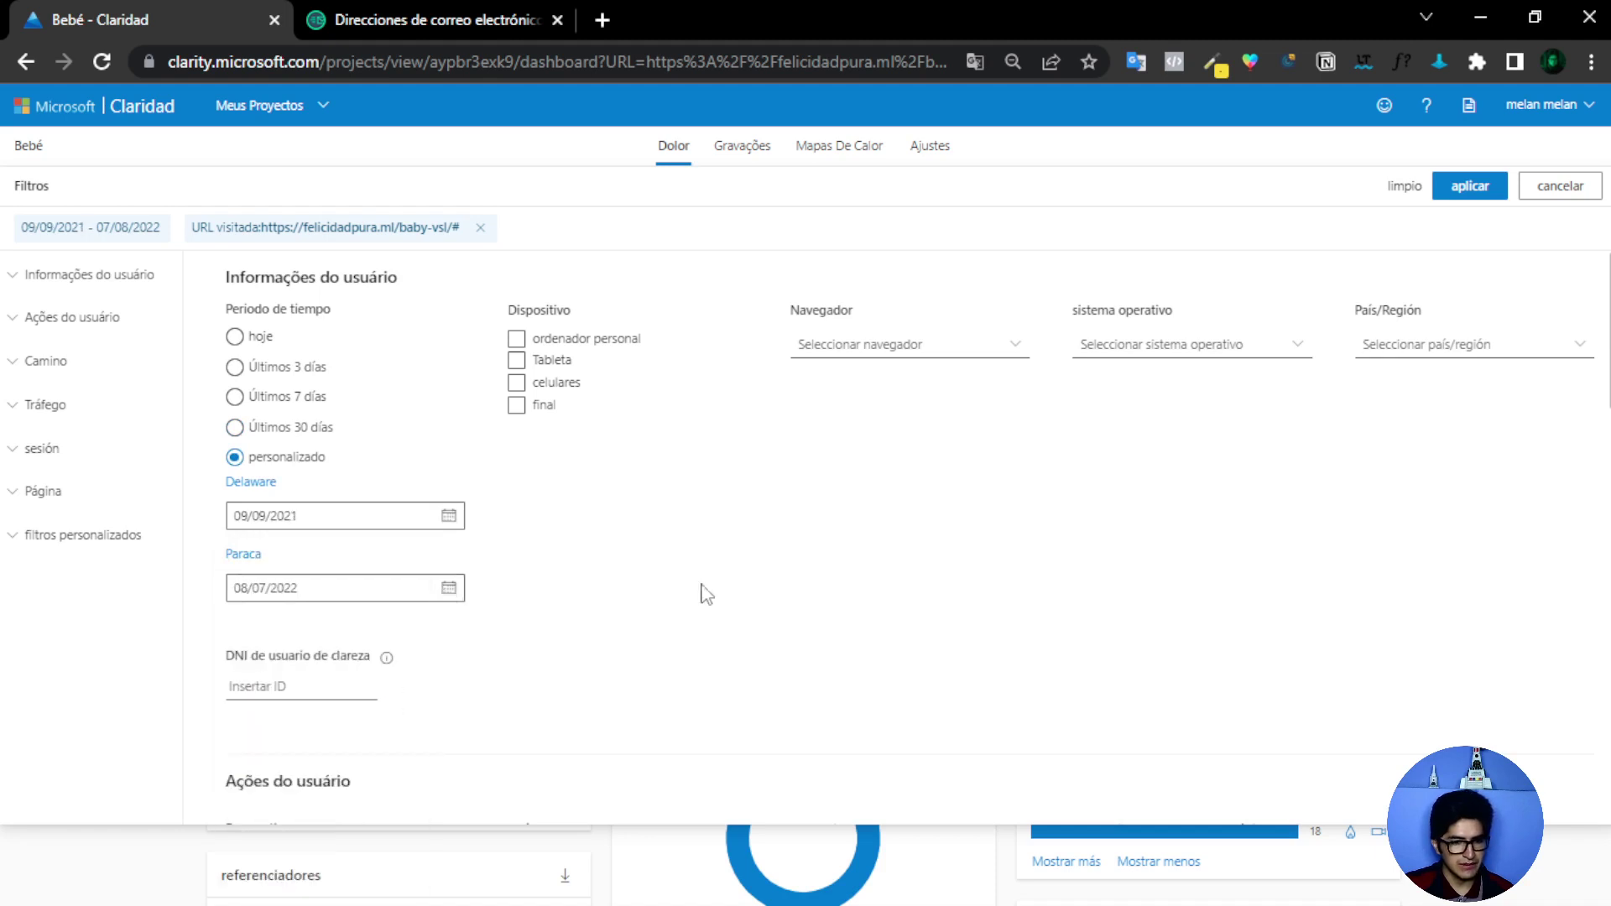
click(1465, 190)
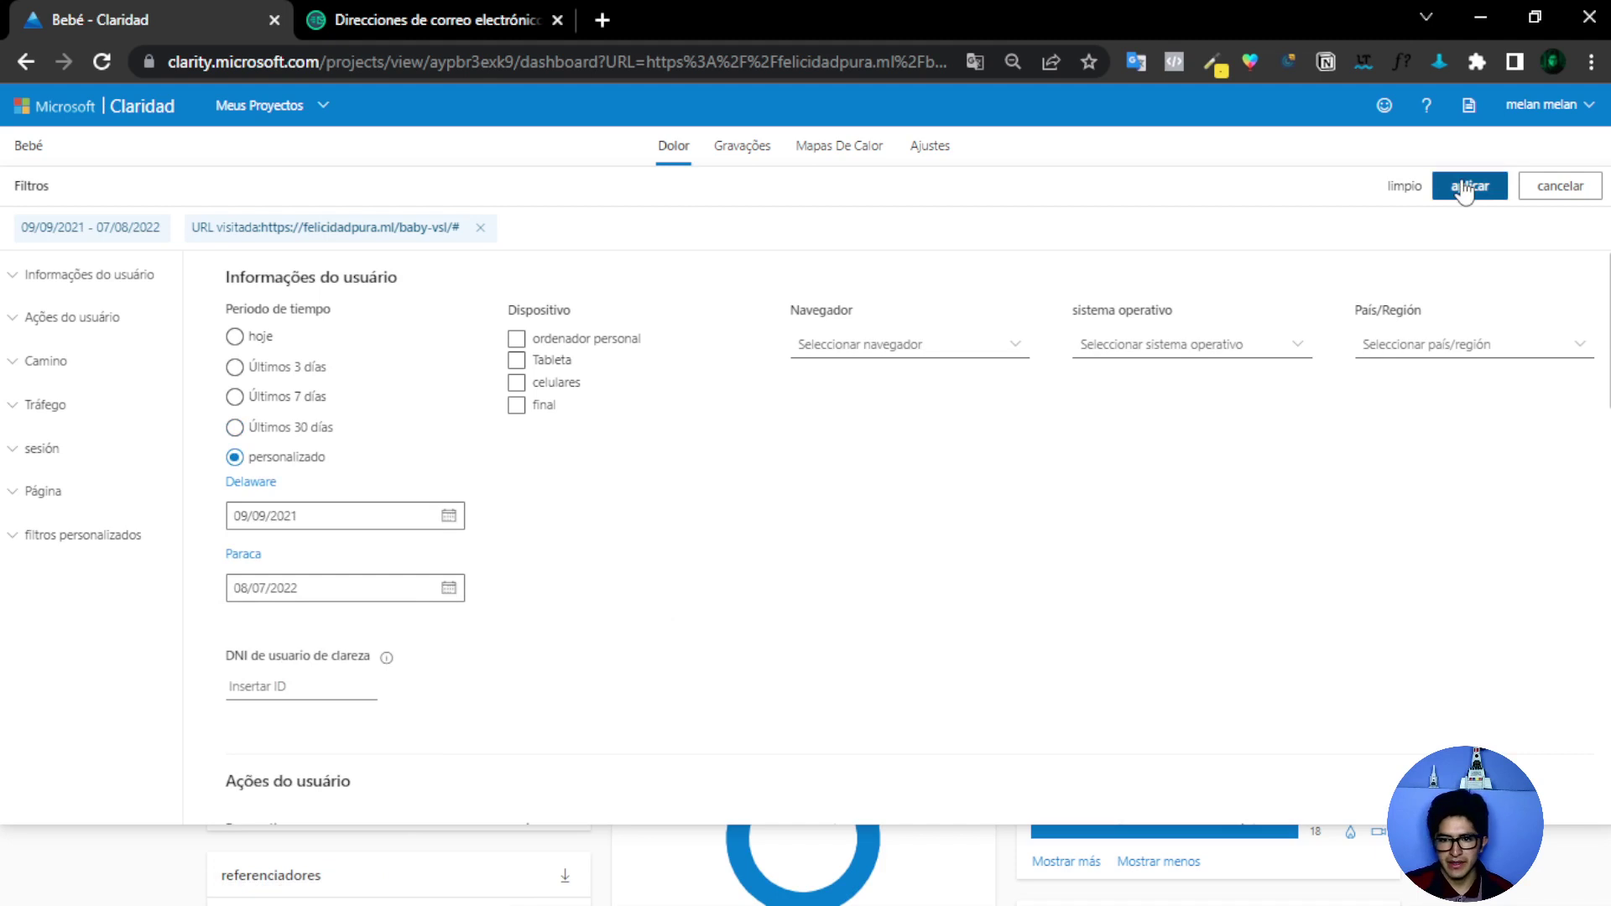
click(1464, 189)
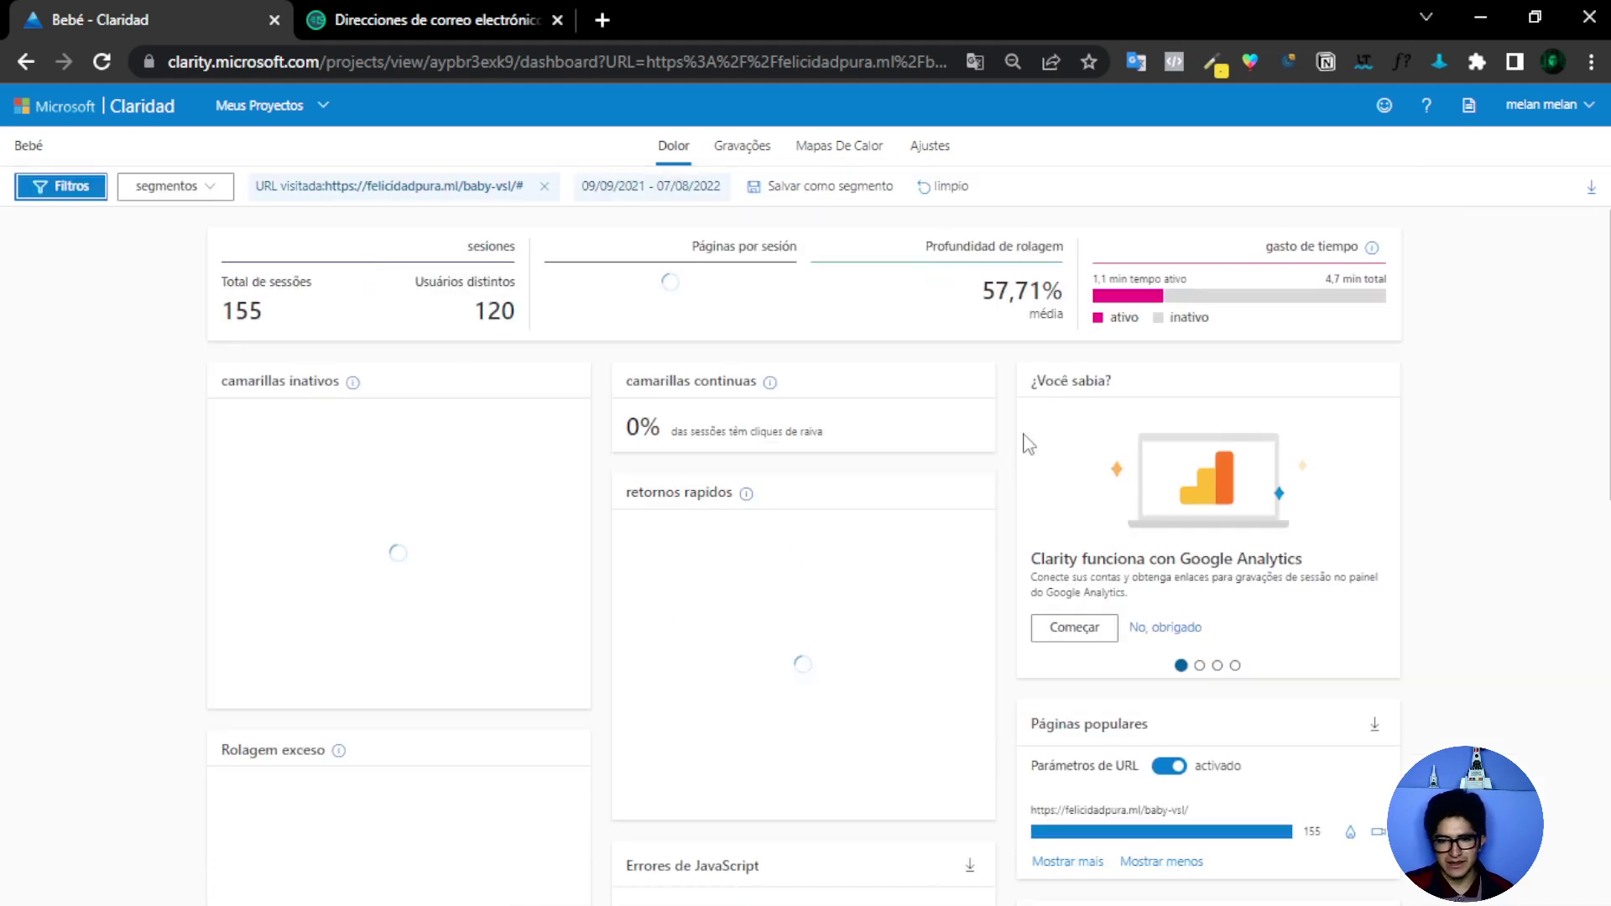
- Examine the dashboard's JavaScript errors, referrers, devices, operating systems and browsers for the custom period
scroll(1198, 653, down, 3)
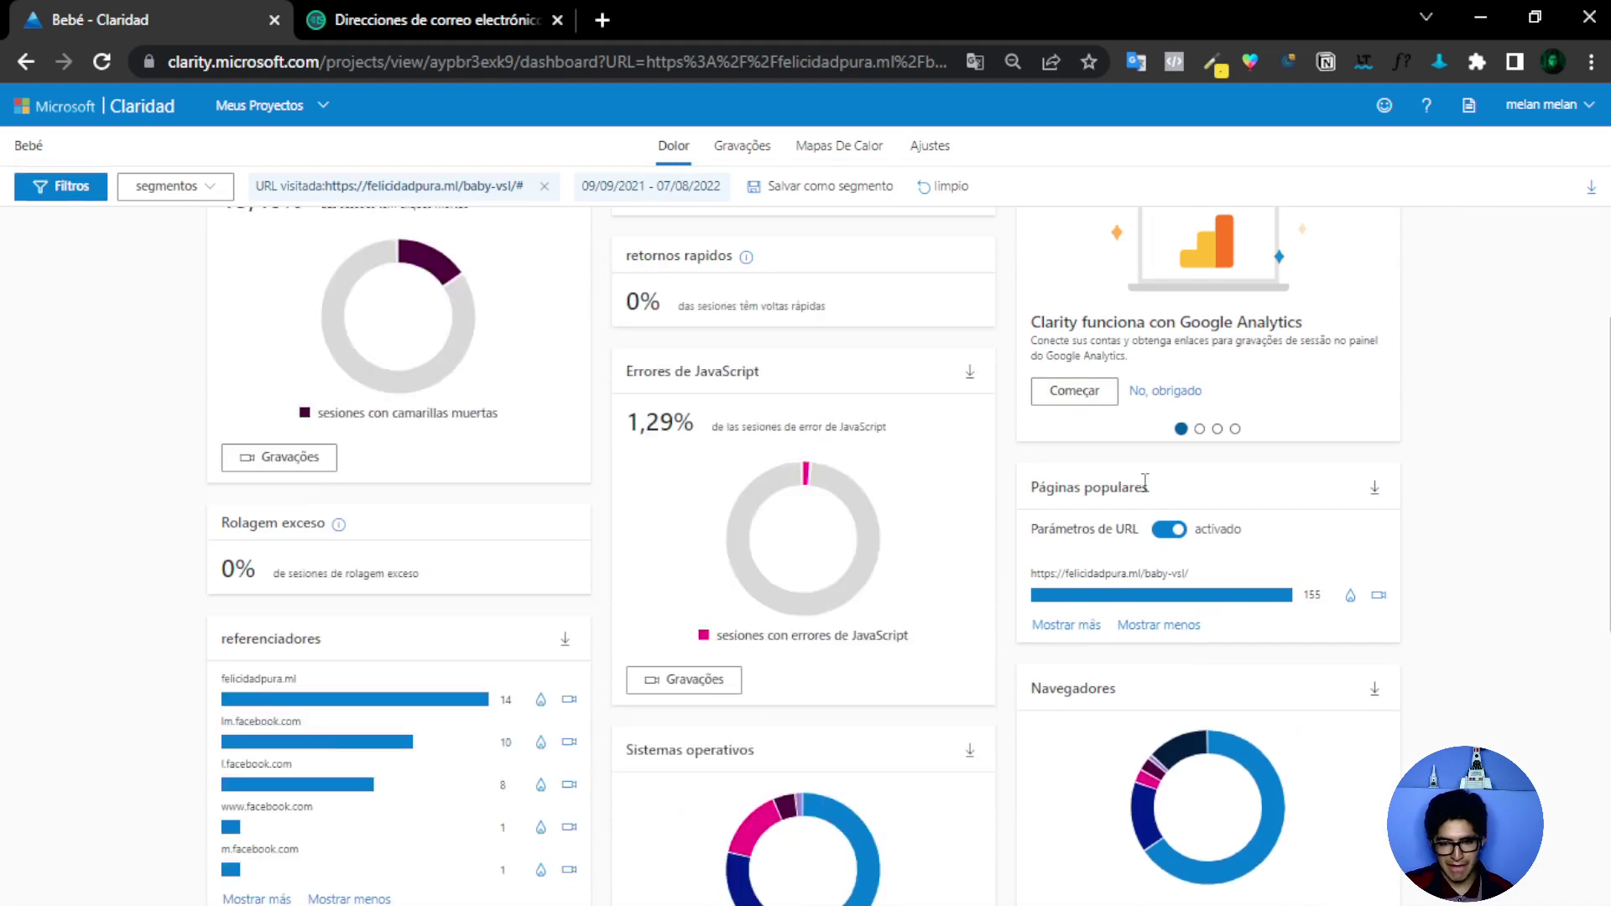
scroll(1146, 486, down, 3)
scroll(1148, 491, down, 4)
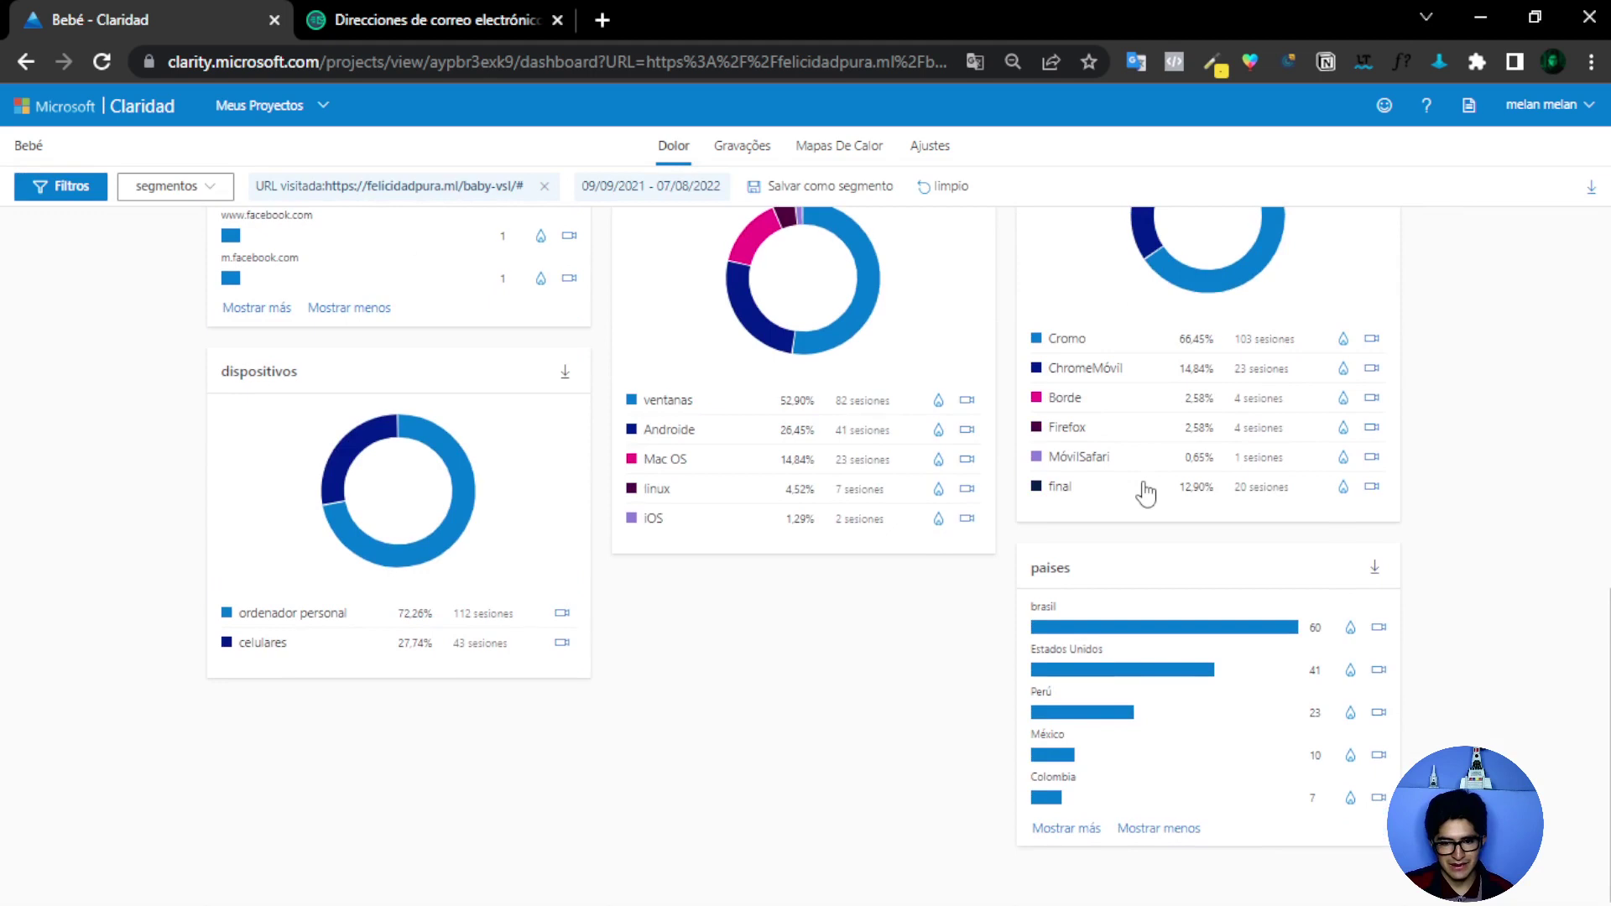
scroll(1145, 487, up, 7)
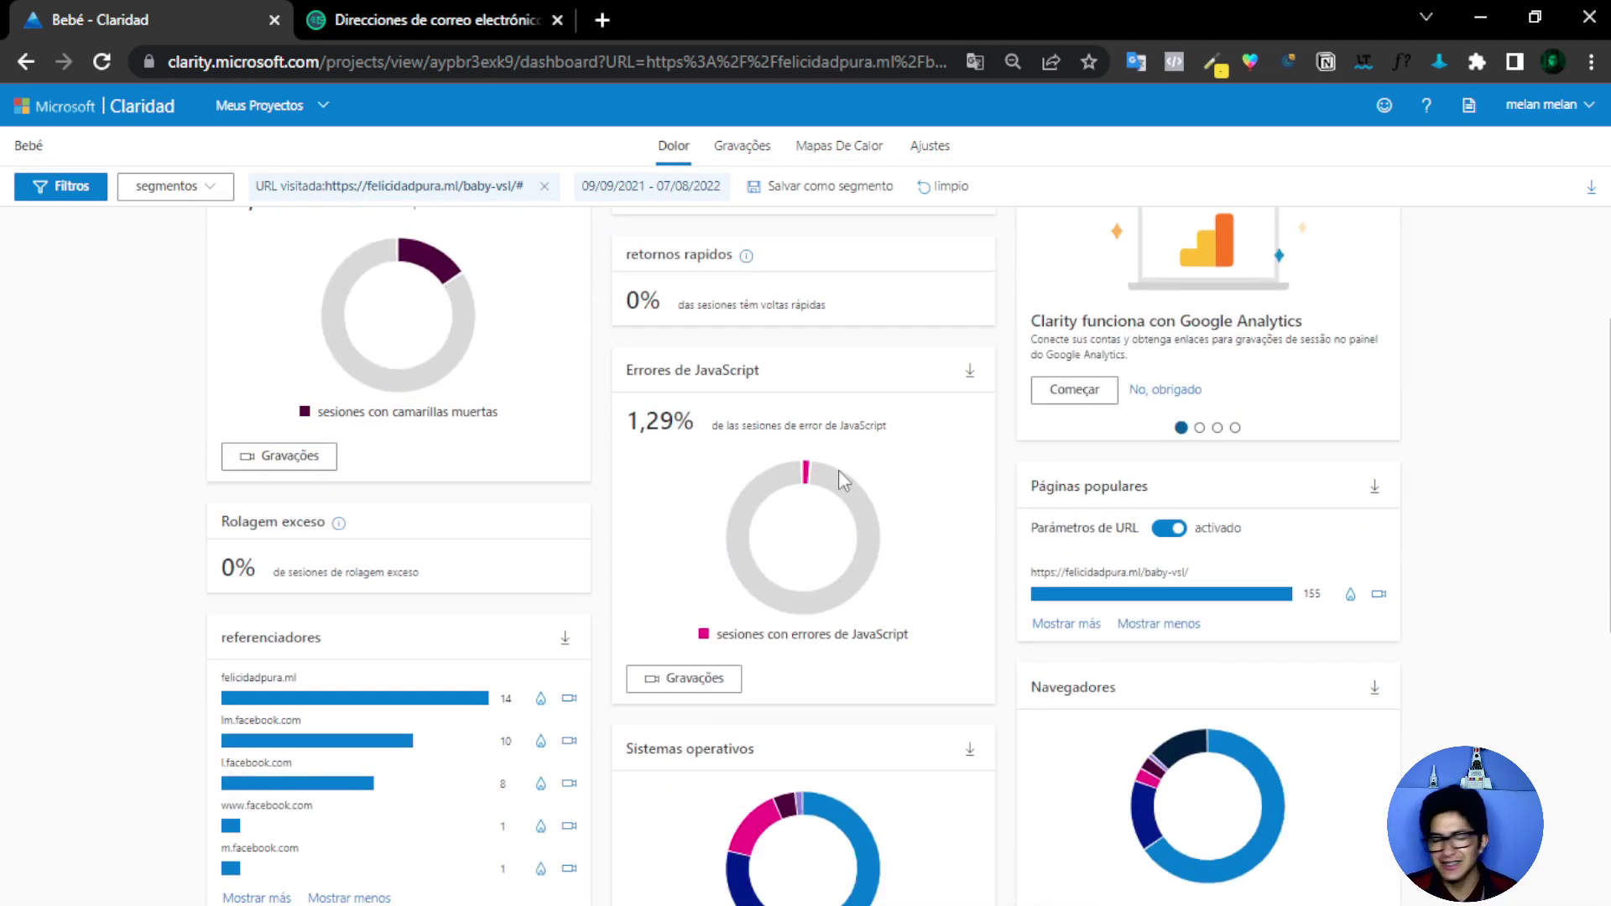
scroll(839, 470, down, 3)
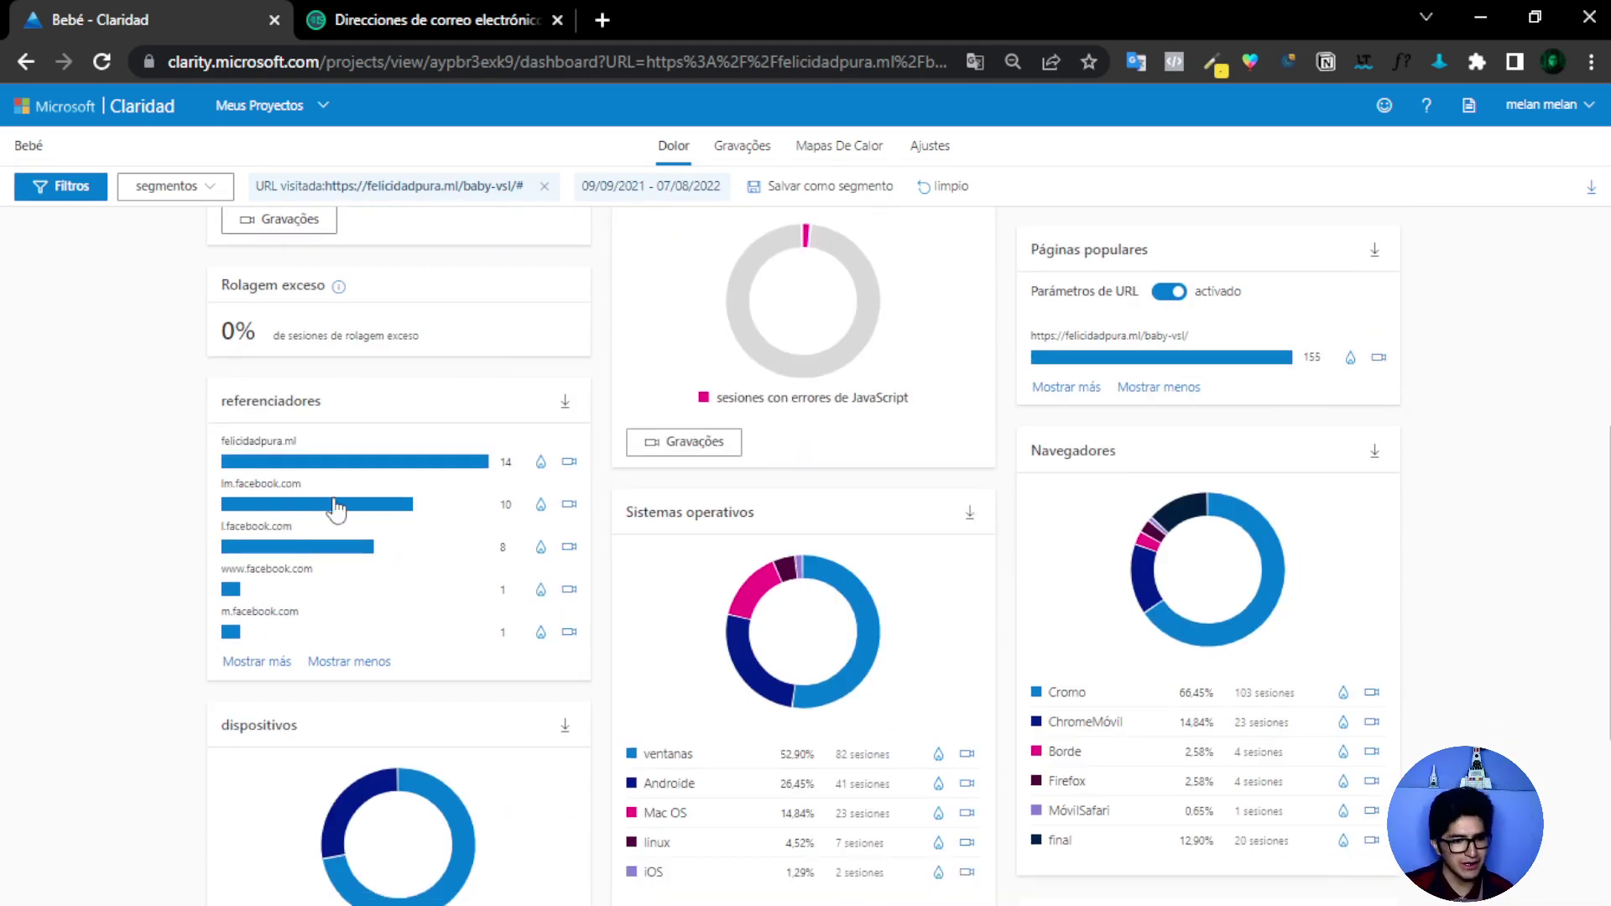
scroll(835, 438, up, 1)
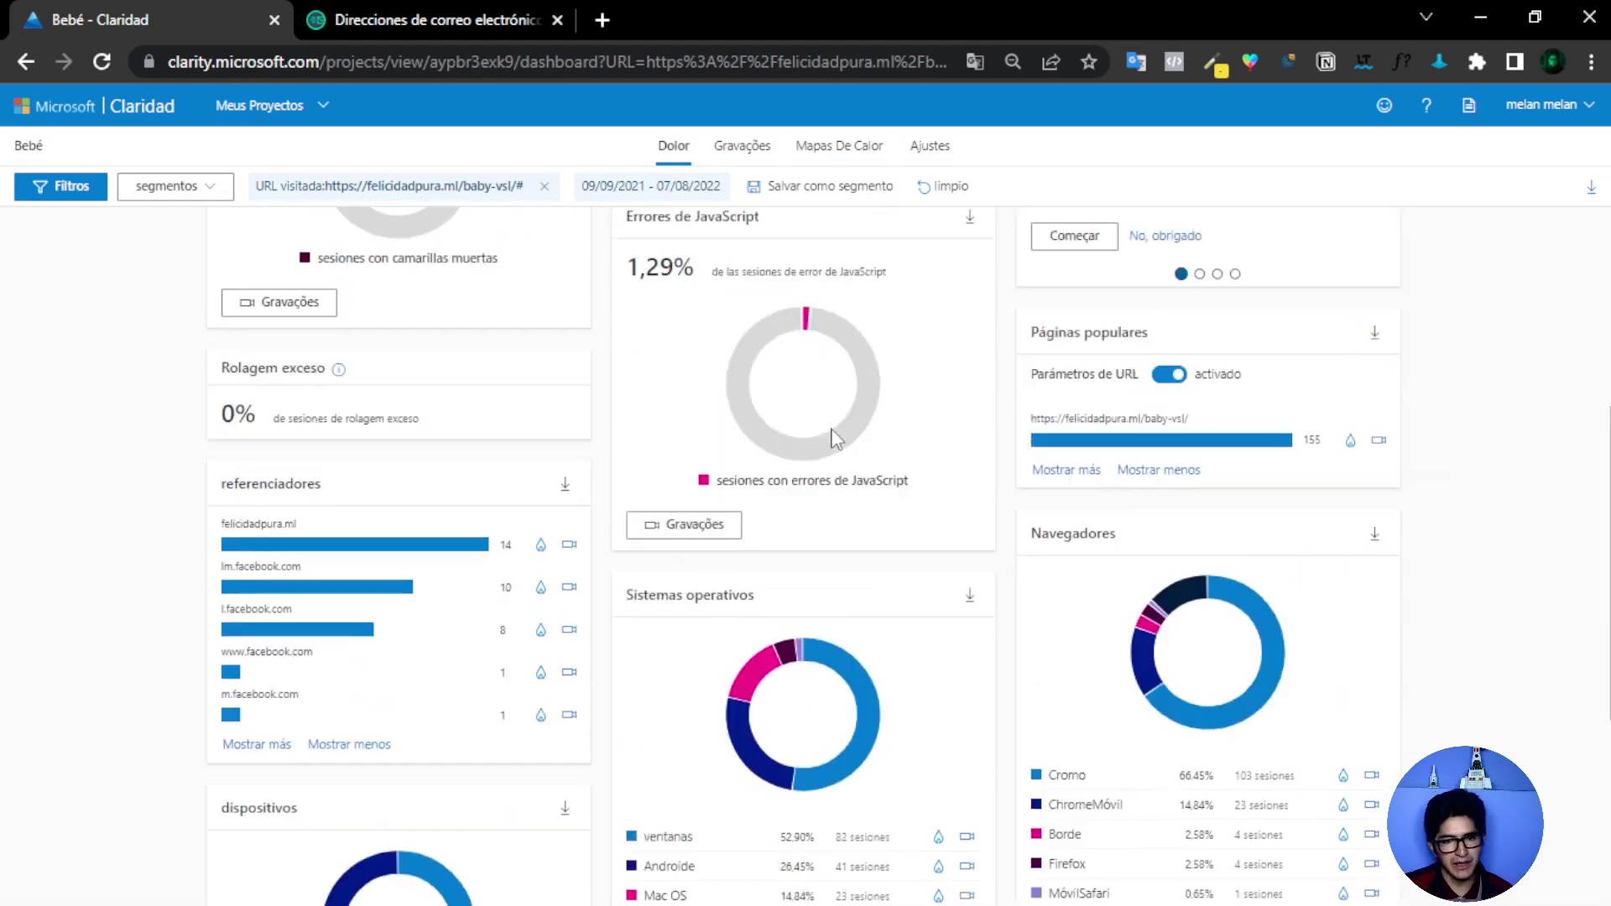
scroll(835, 438, up, 2)
scroll(336, 712, down, 6)
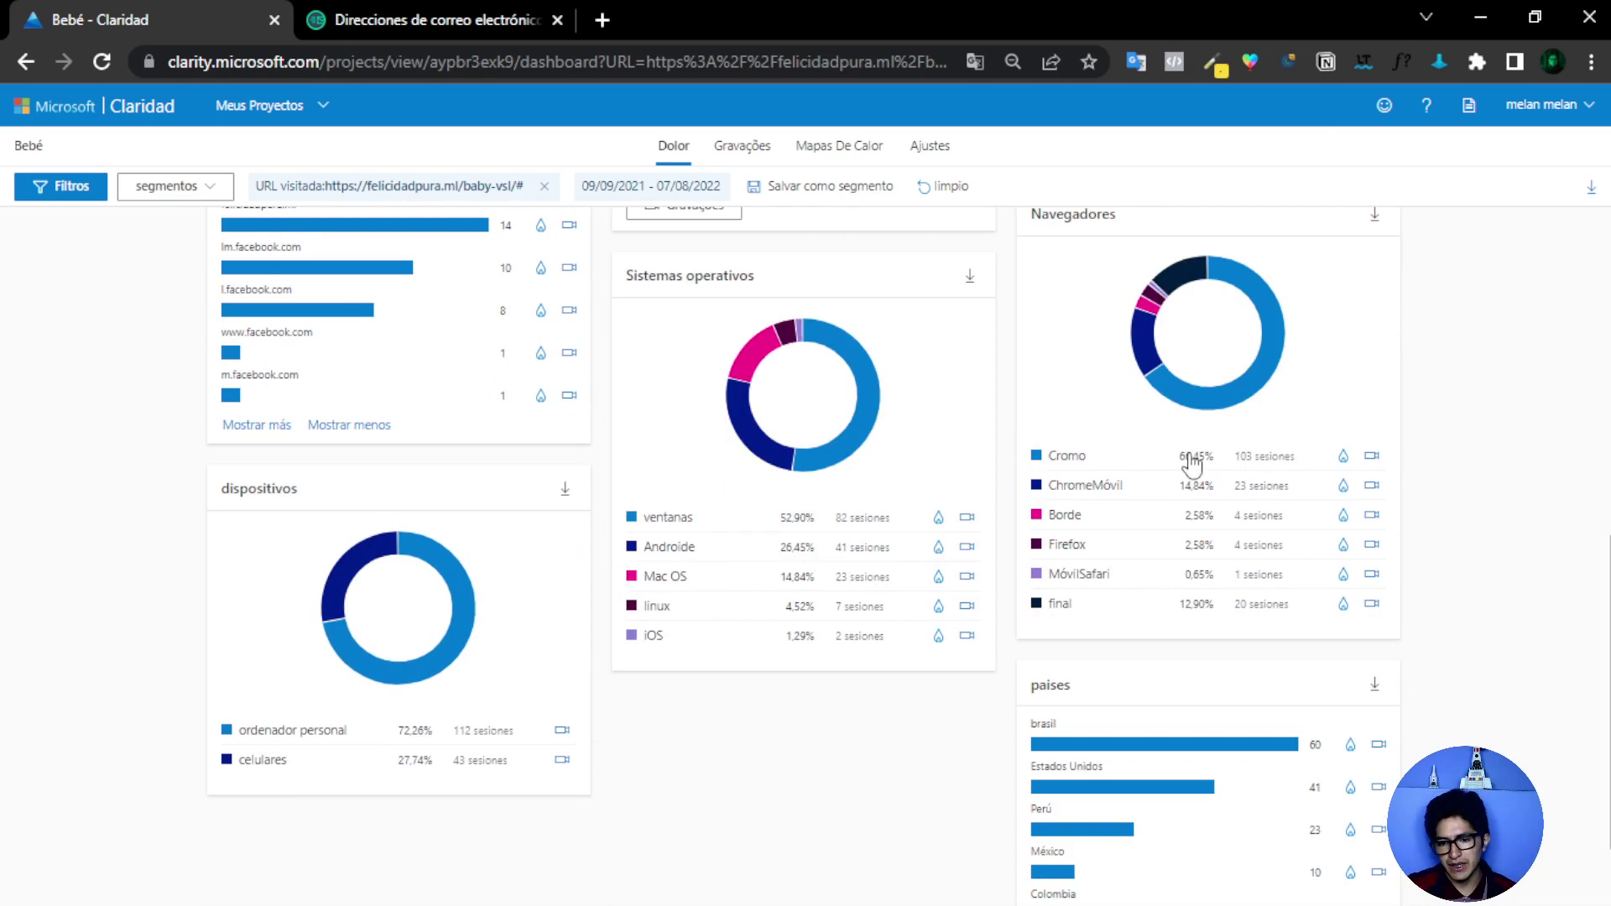
- Review the sessions by country, highlighting Brazil and the United States, and expand the list to show more countries
scroll(1192, 462, down, 1)
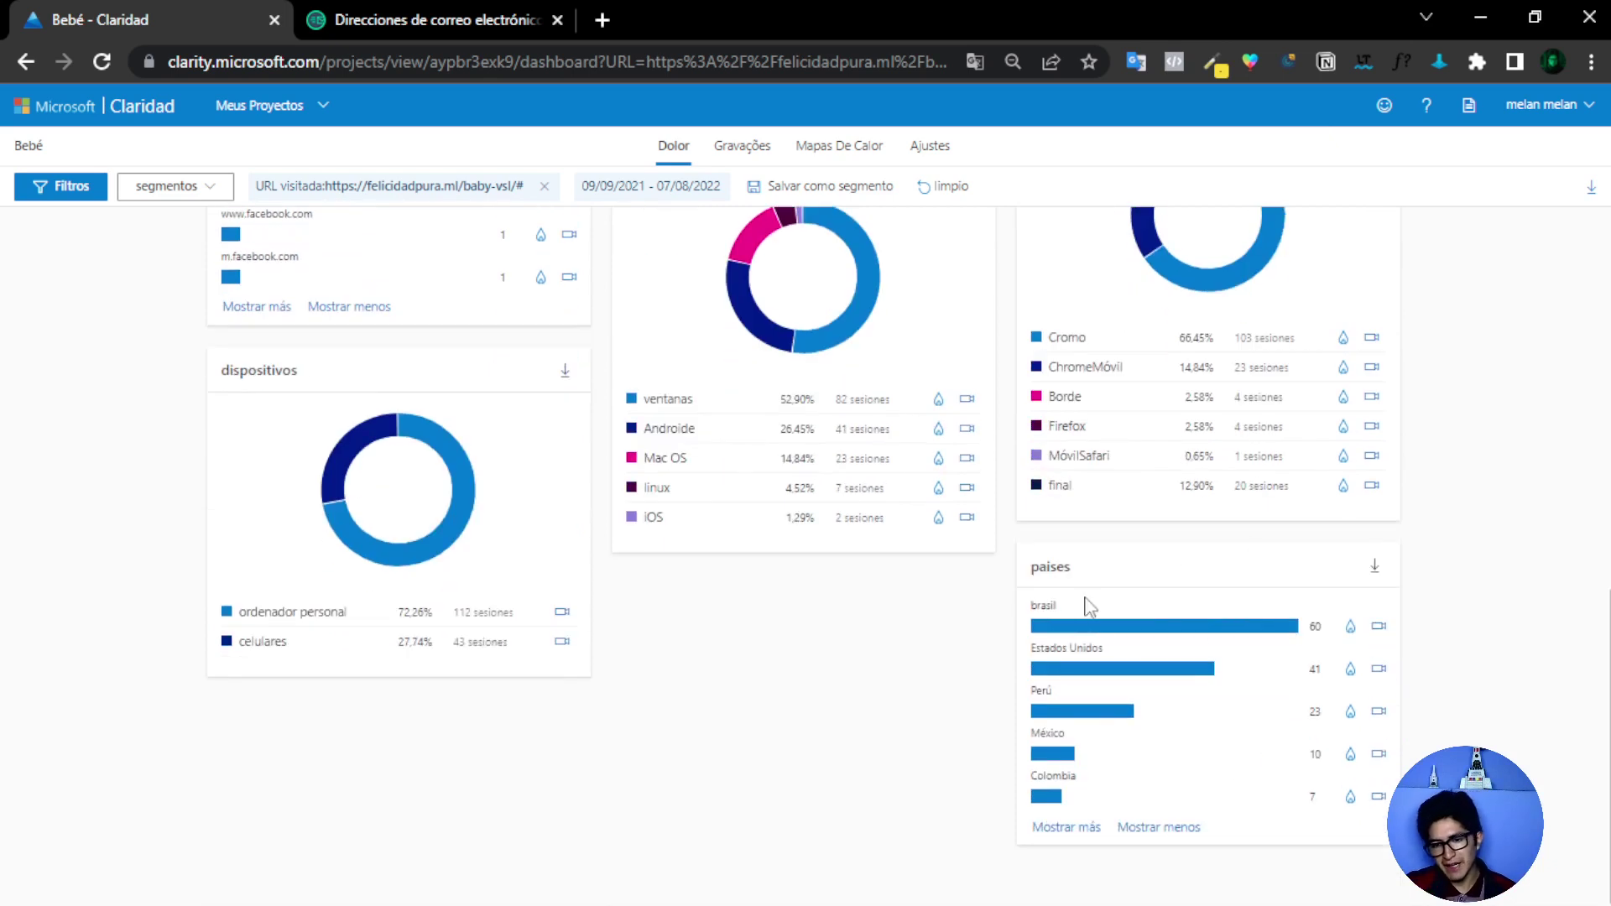
drag(1090, 604, 1001, 610)
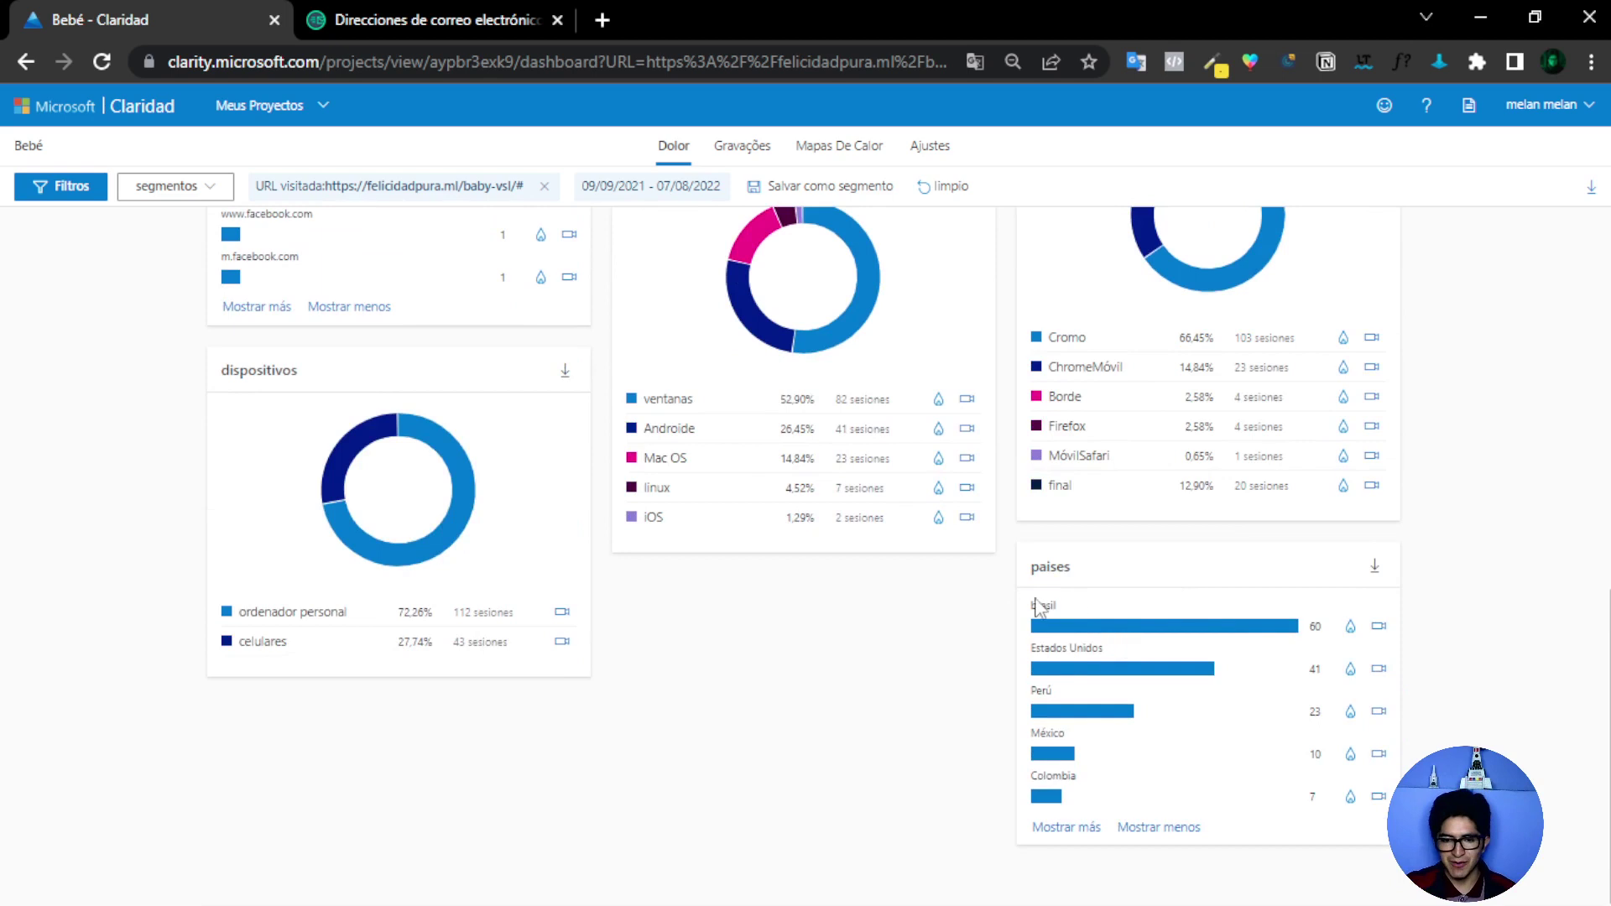
mouse_move(1043, 612)
mouse_down()
mouse_move(1009, 613)
mouse_move(1040, 616)
mouse_up()
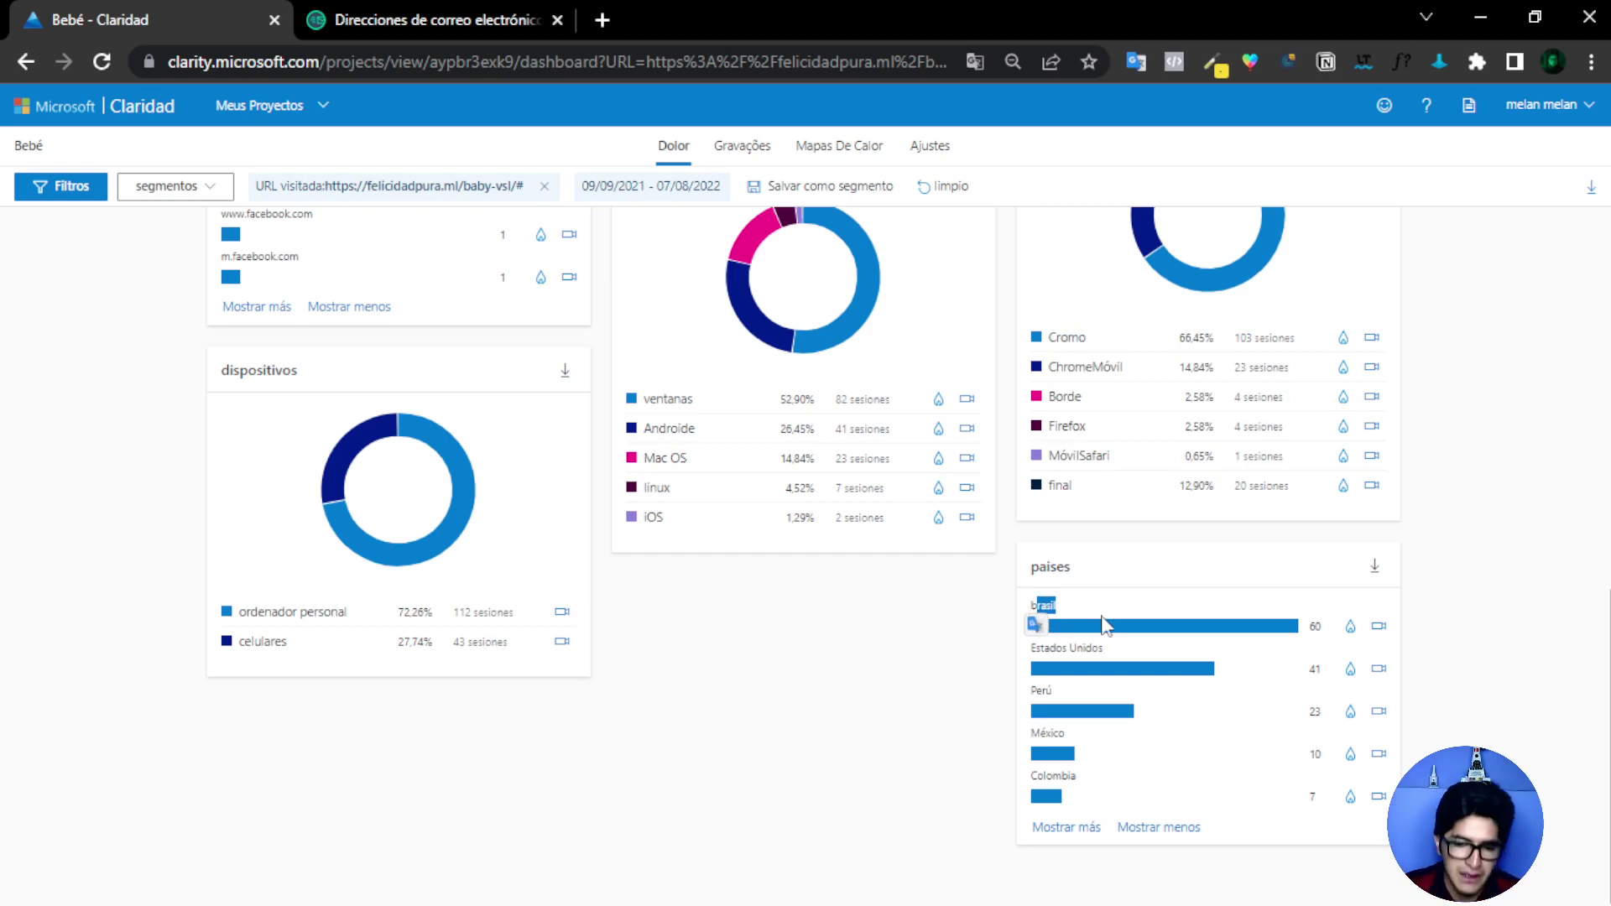
click(1082, 604)
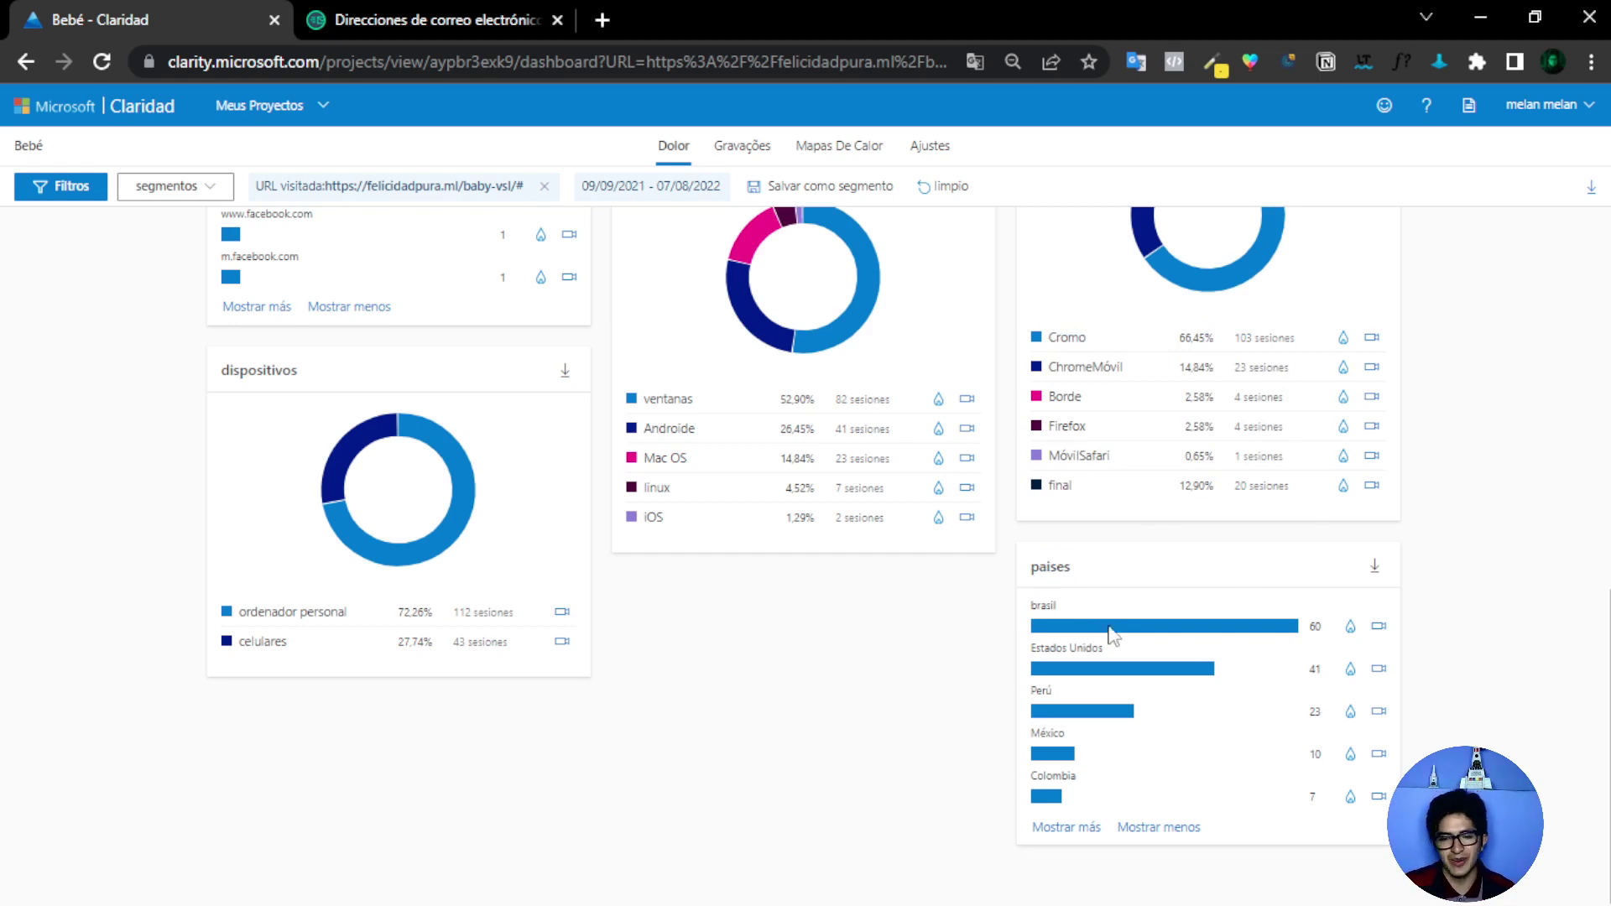
drag(1090, 611, 970, 629)
click(1077, 601)
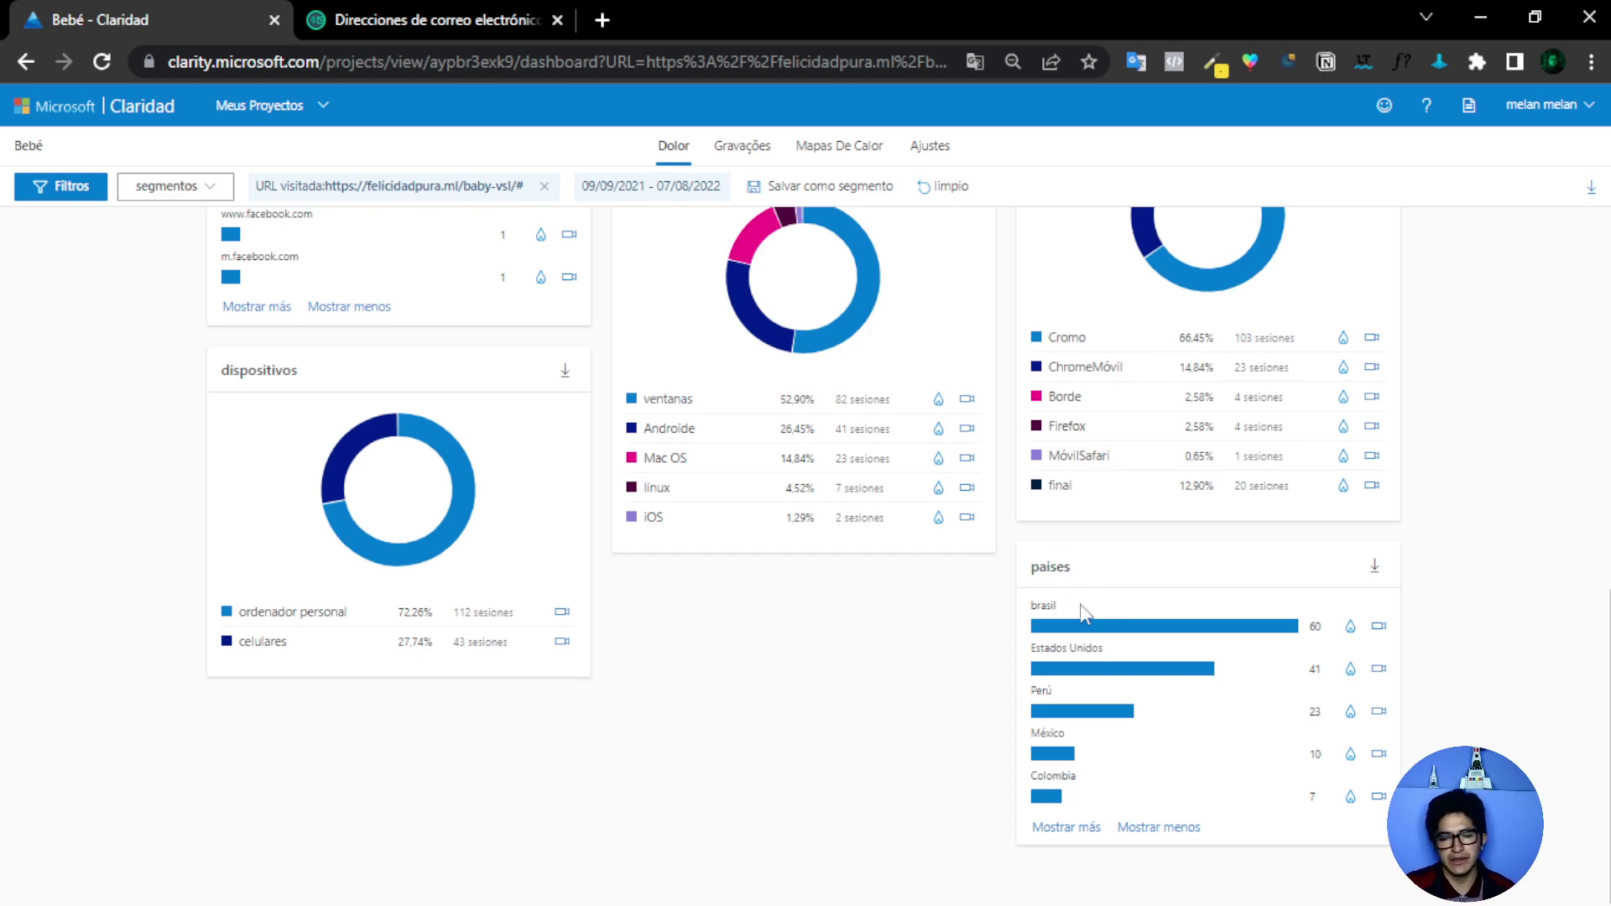
drag(1104, 651, 1027, 658)
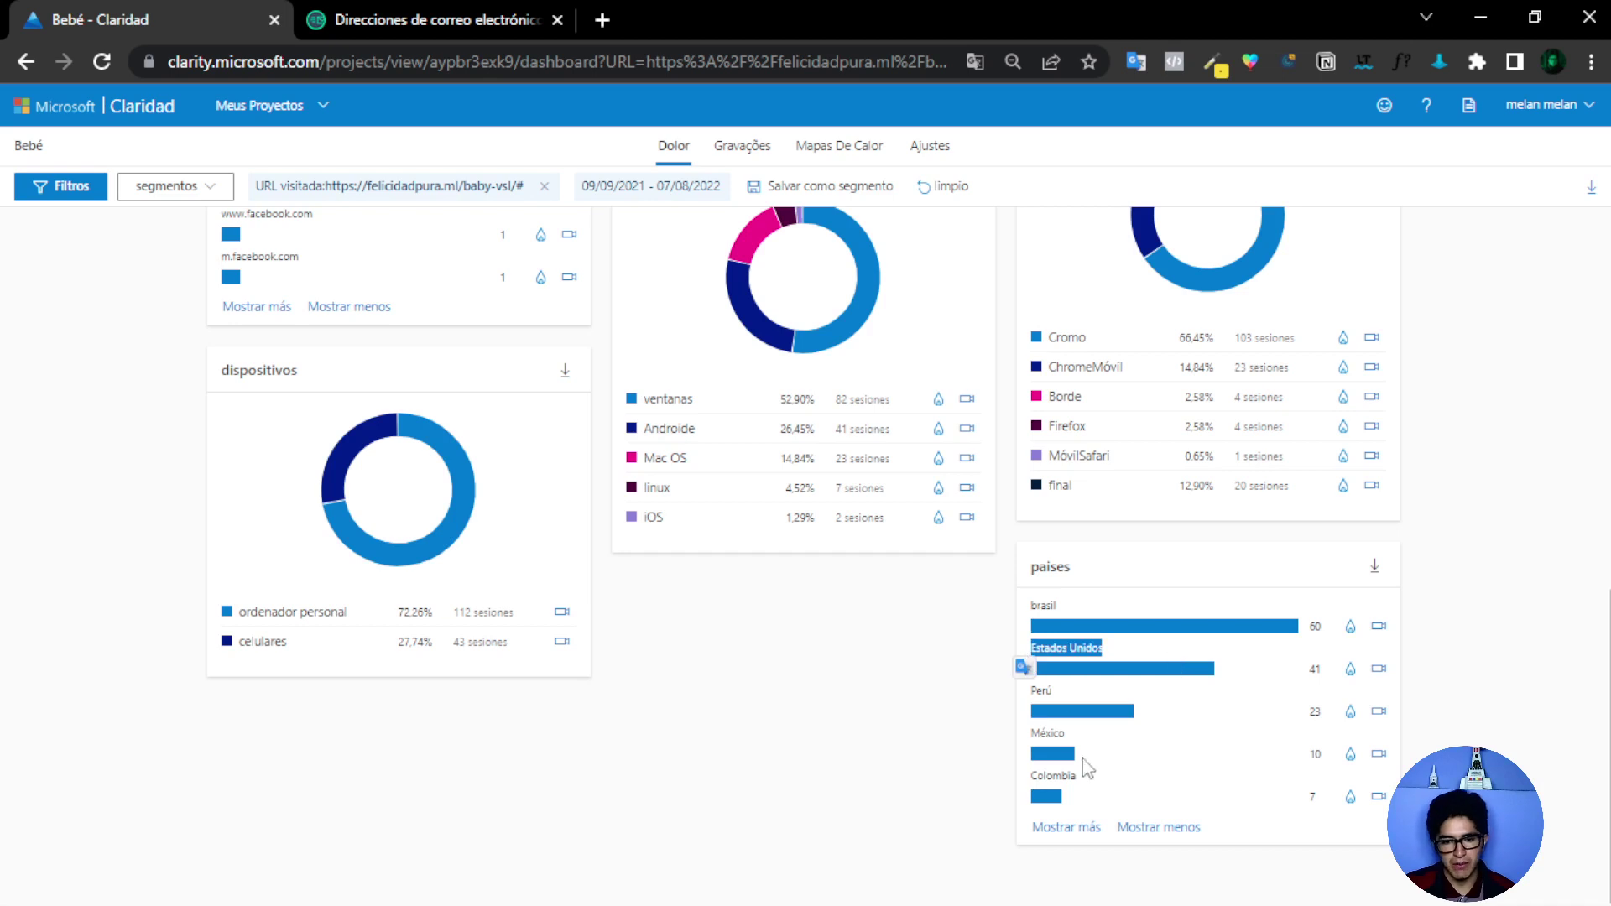
click(1066, 829)
scroll(1194, 687, down, 3)
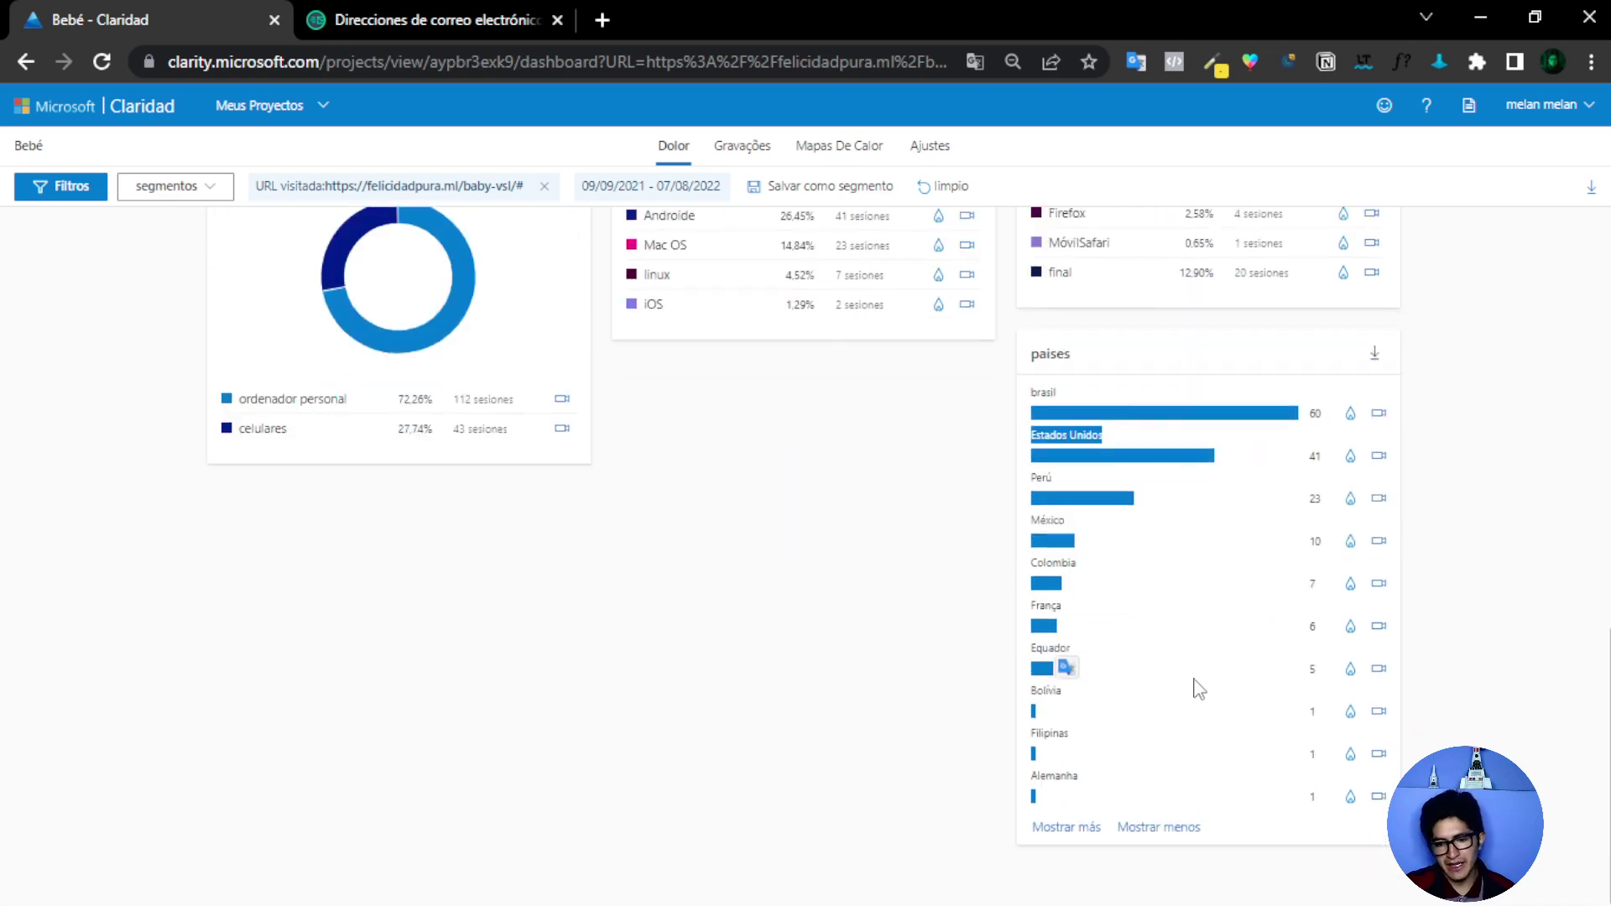
scroll(930, 690, up, 10)
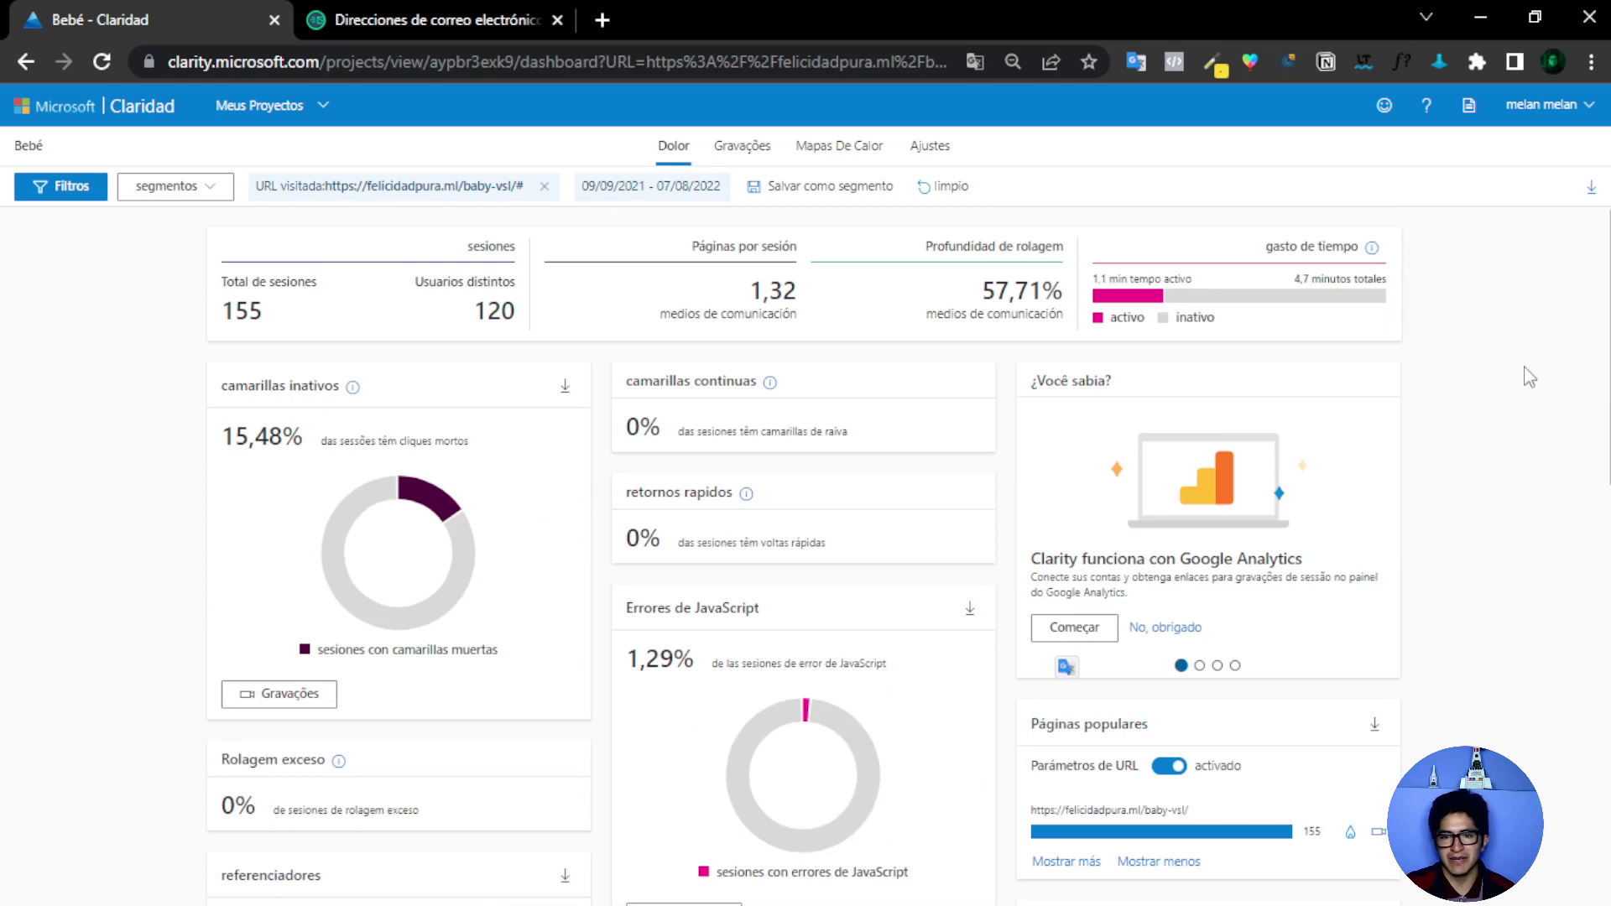